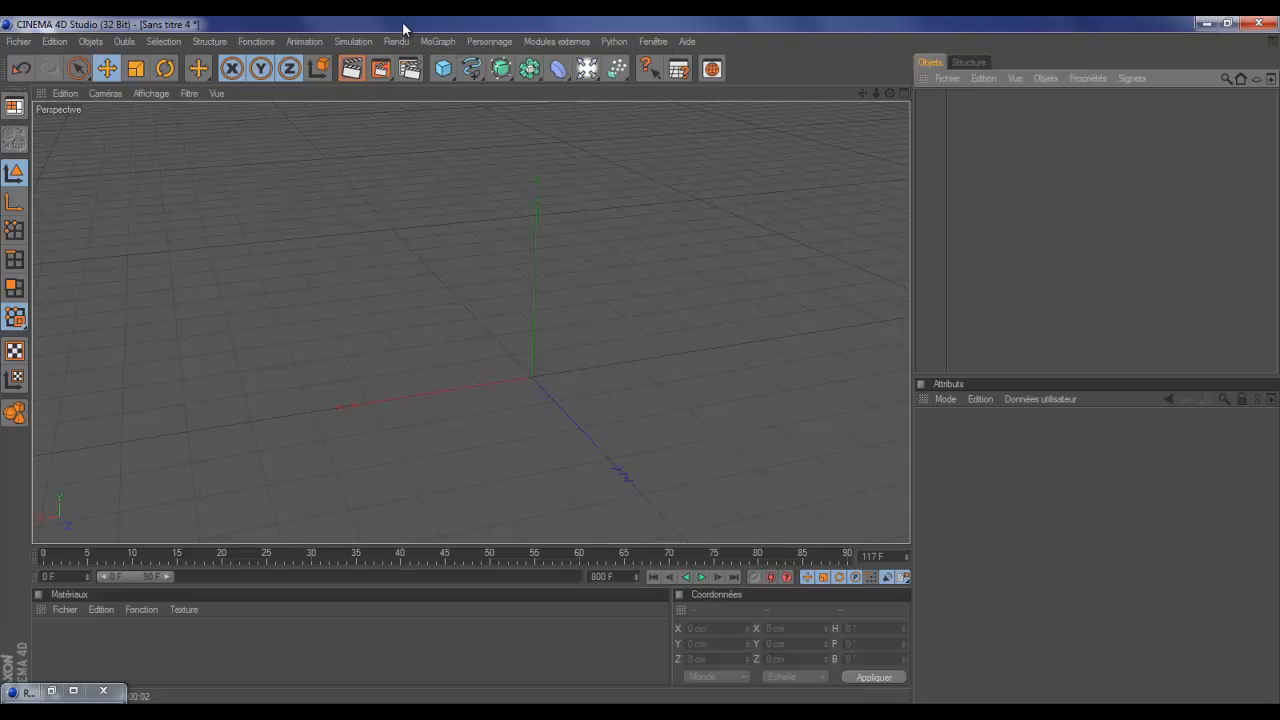
# Add a cube and narrow it into an upright pillar about 29 cm in X and 32 cm in Z
pyautogui.click(441, 70)
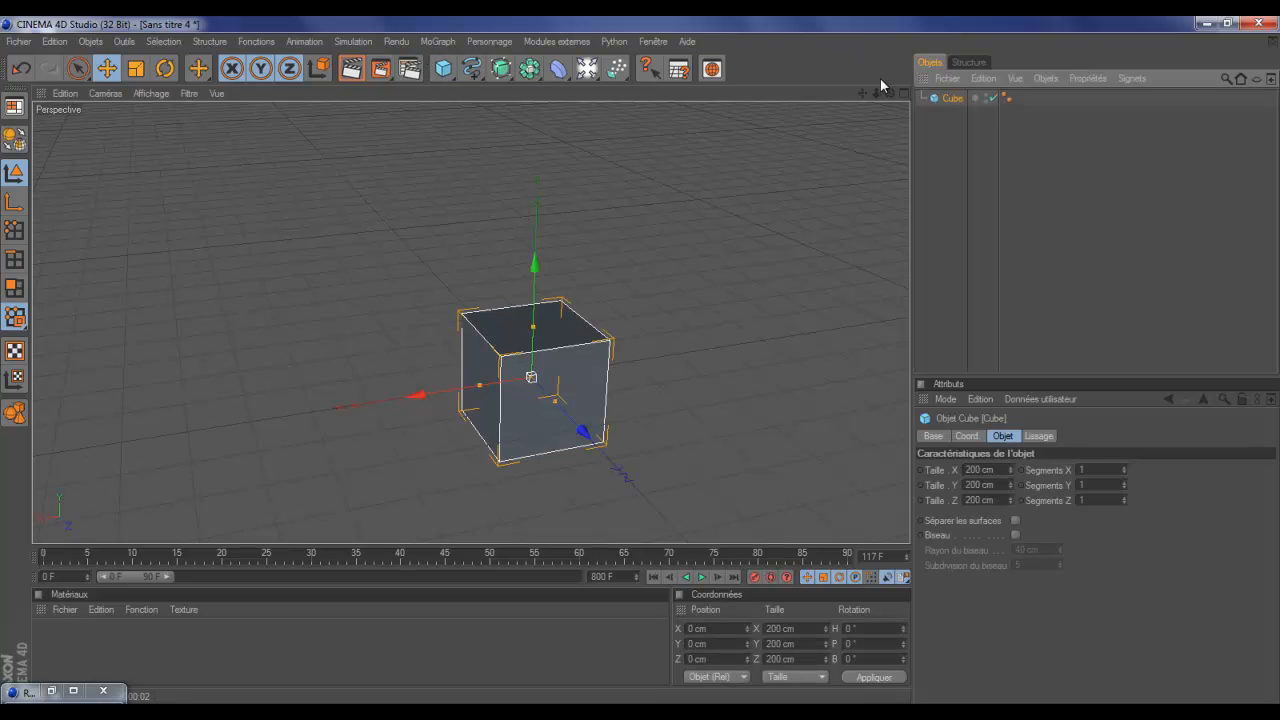
pyautogui.moveTo(861, 92); pyautogui.dragTo(642, 366)
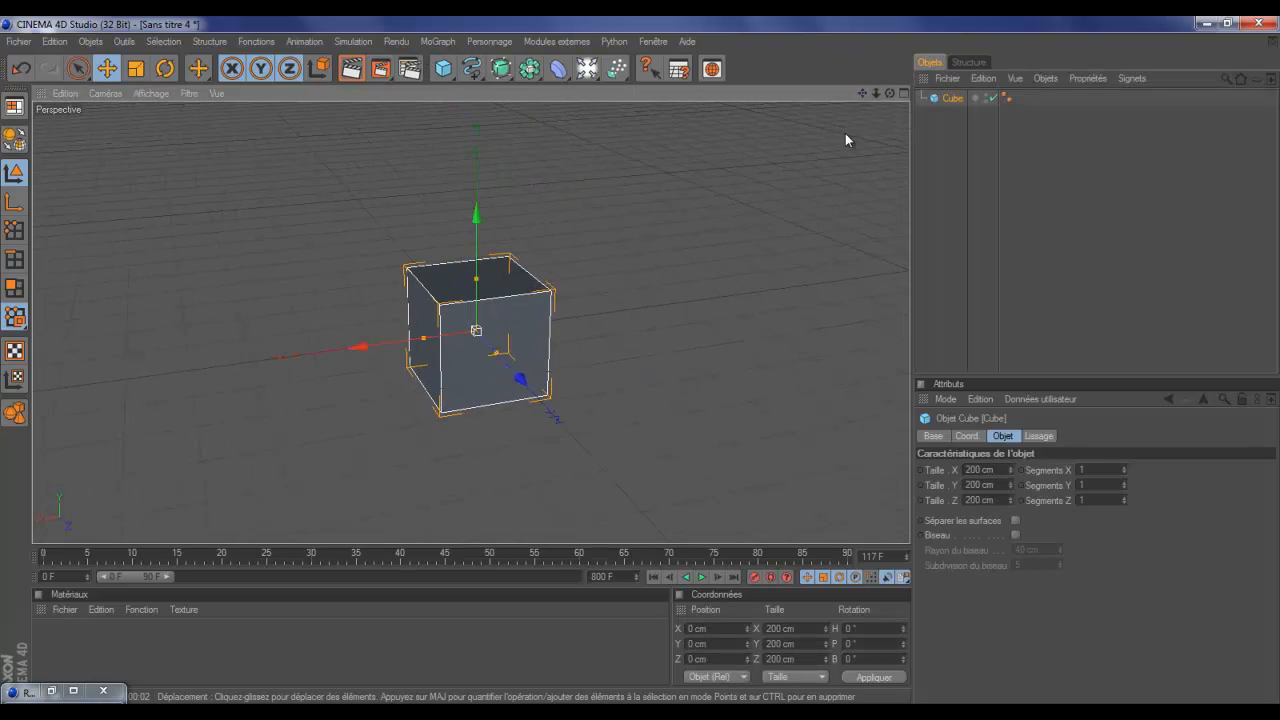
pyautogui.scroll(2, 797, 182)
pyautogui.scroll(2, 796, 186)
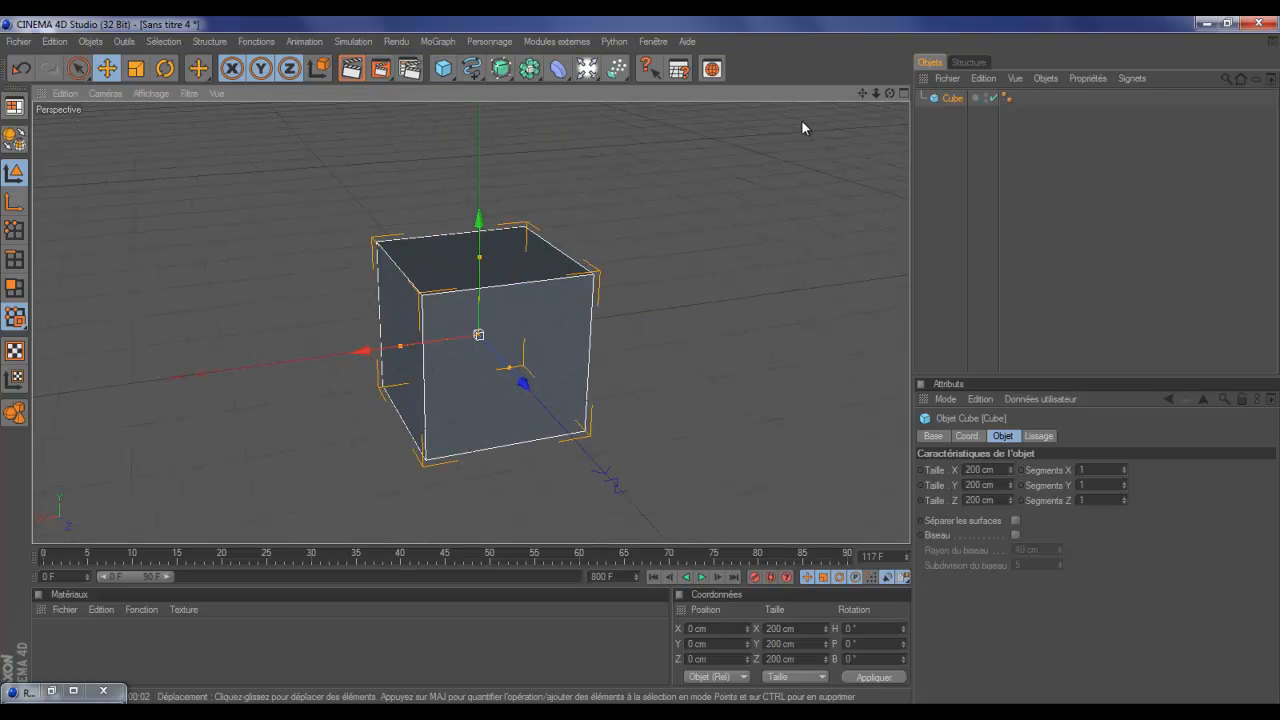
pyautogui.moveTo(891, 91); pyautogui.dragTo(640, 360)
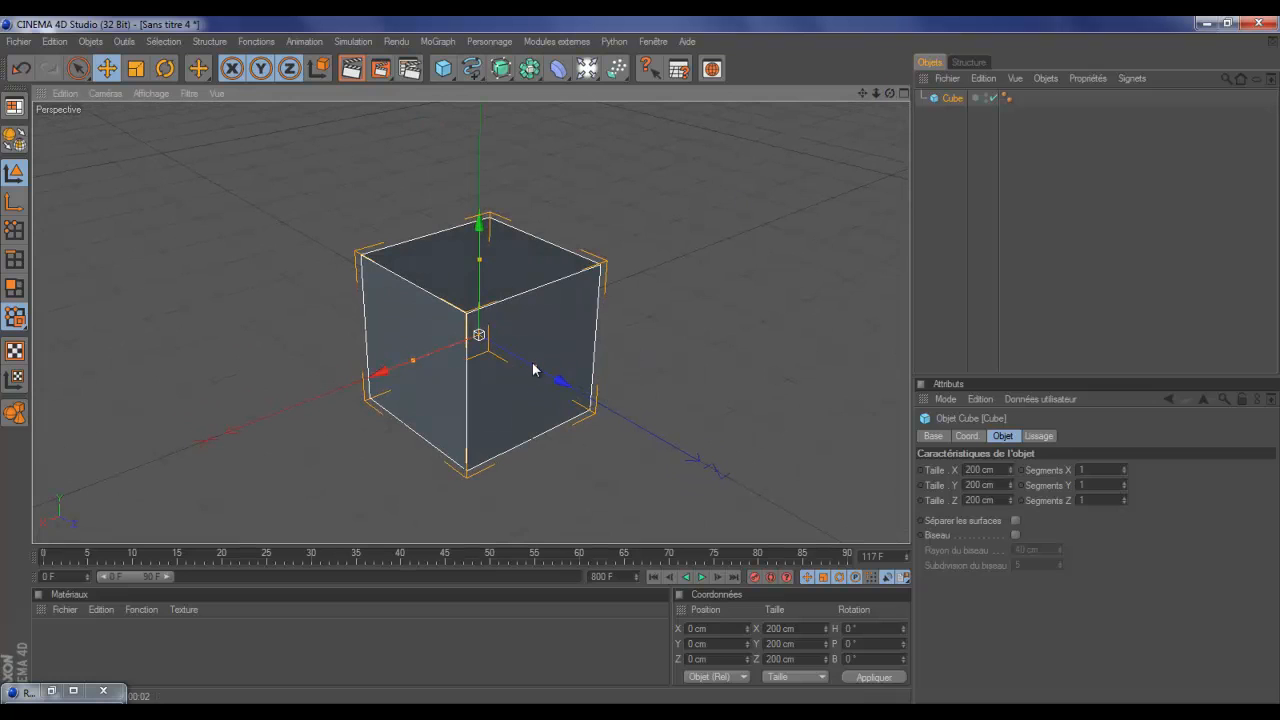
pyautogui.moveTo(533, 364); pyautogui.dragTo(484, 337)
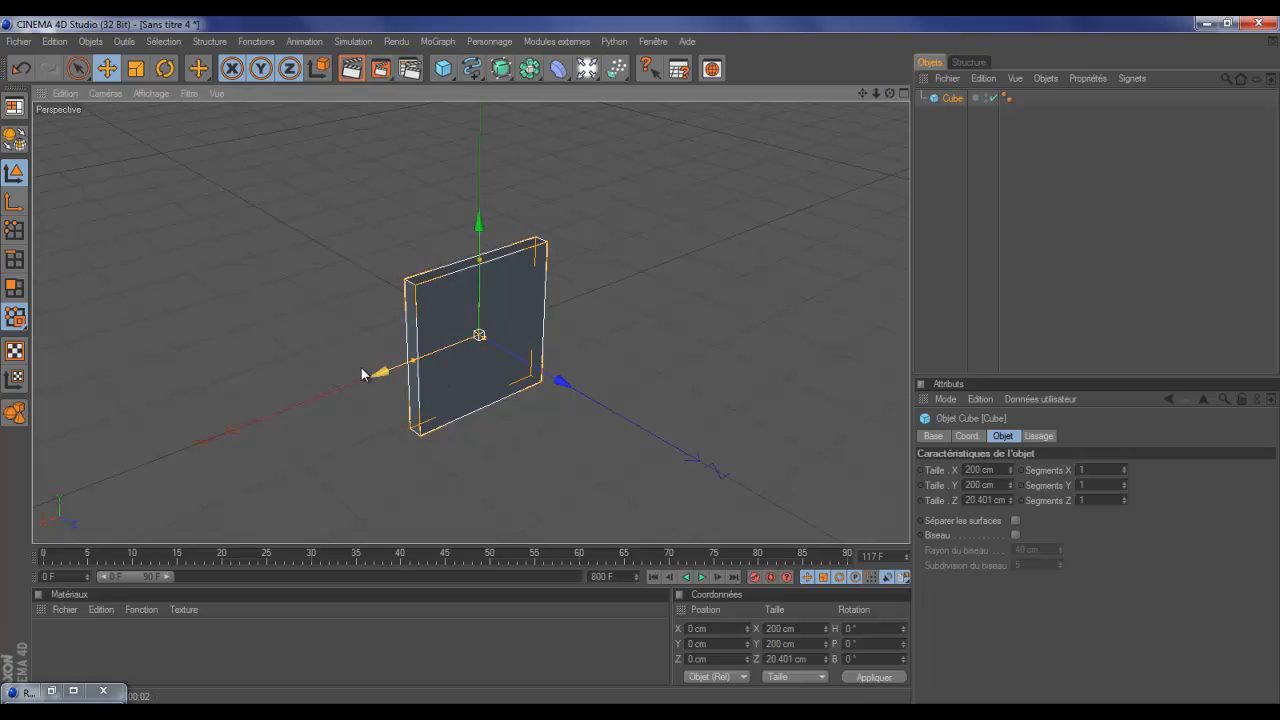
pyautogui.moveTo(415, 366); pyautogui.dragTo(640, 366)
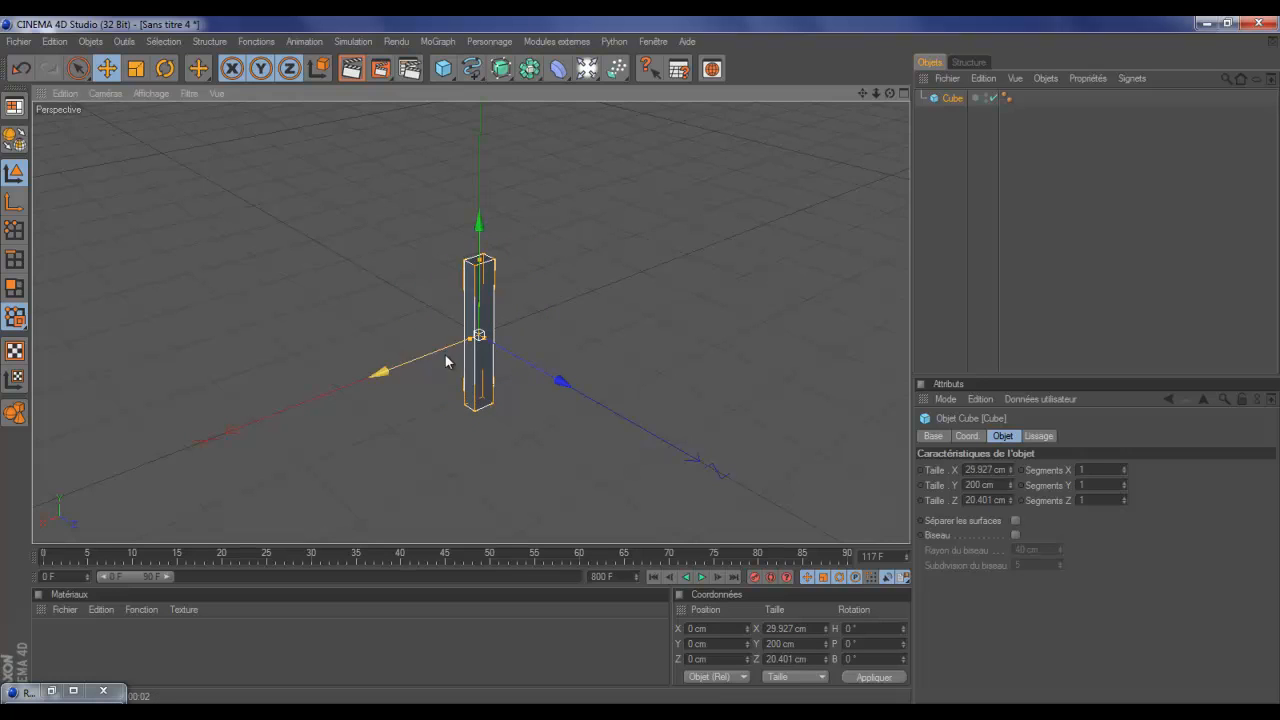
pyautogui.moveTo(484, 338); pyautogui.dragTo(640, 360)
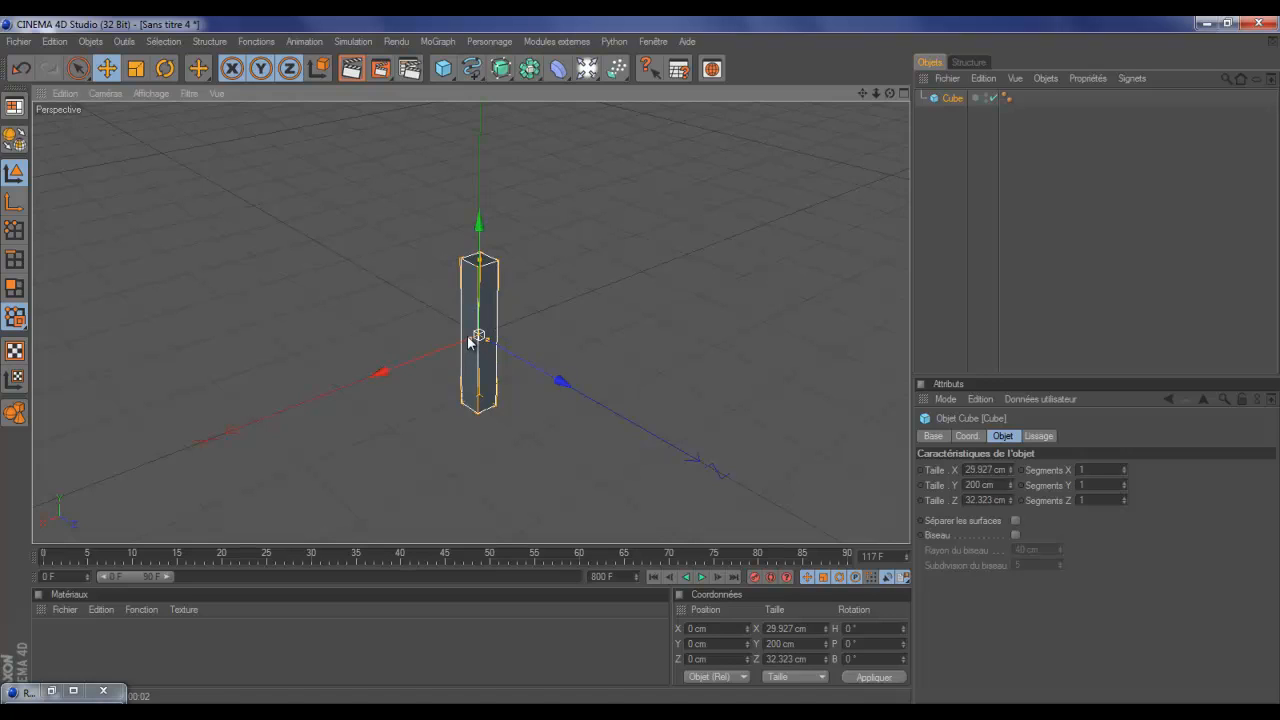
pyautogui.moveTo(470, 342)
pyautogui.mouseDown()
pyautogui.moveTo(641, 360)
pyautogui.moveTo(492, 340)
pyautogui.mouseUp()
pyautogui.moveTo(893, 92); pyautogui.dragTo(650, 370)
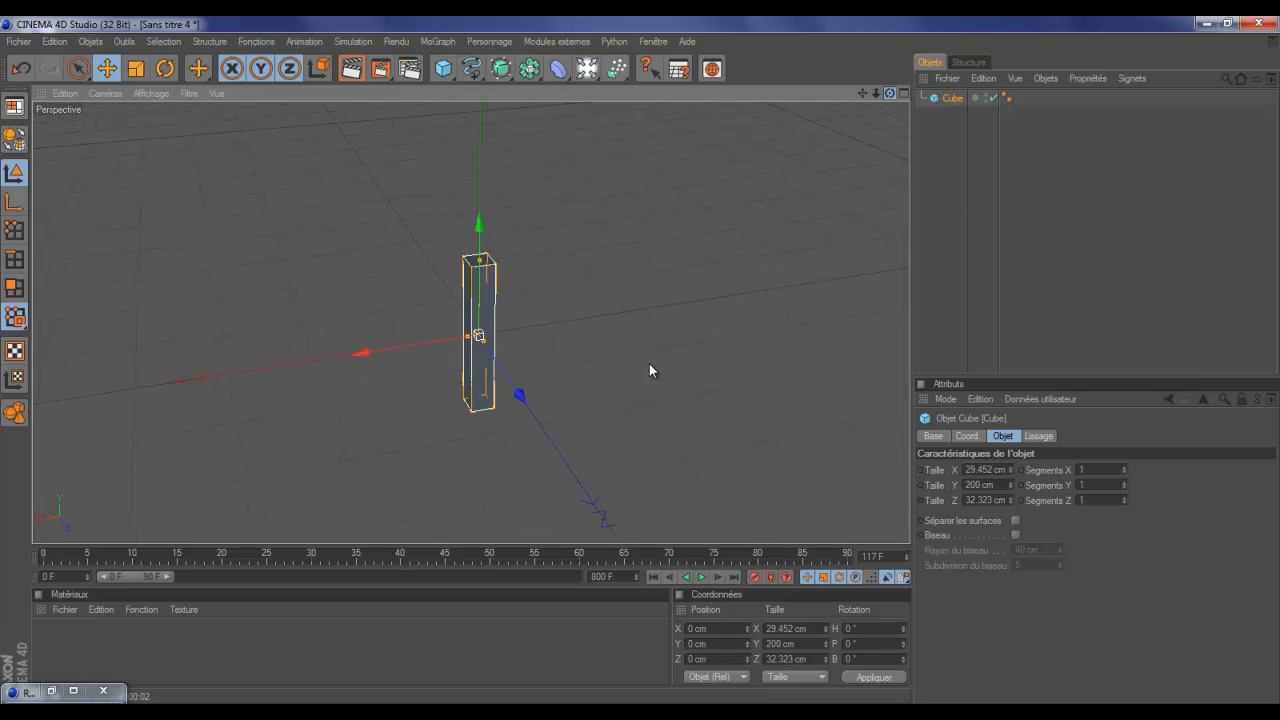
# Add a MoGraph Cloner (Cloneur) and make the cube its child
pyautogui.click(1083, 202)
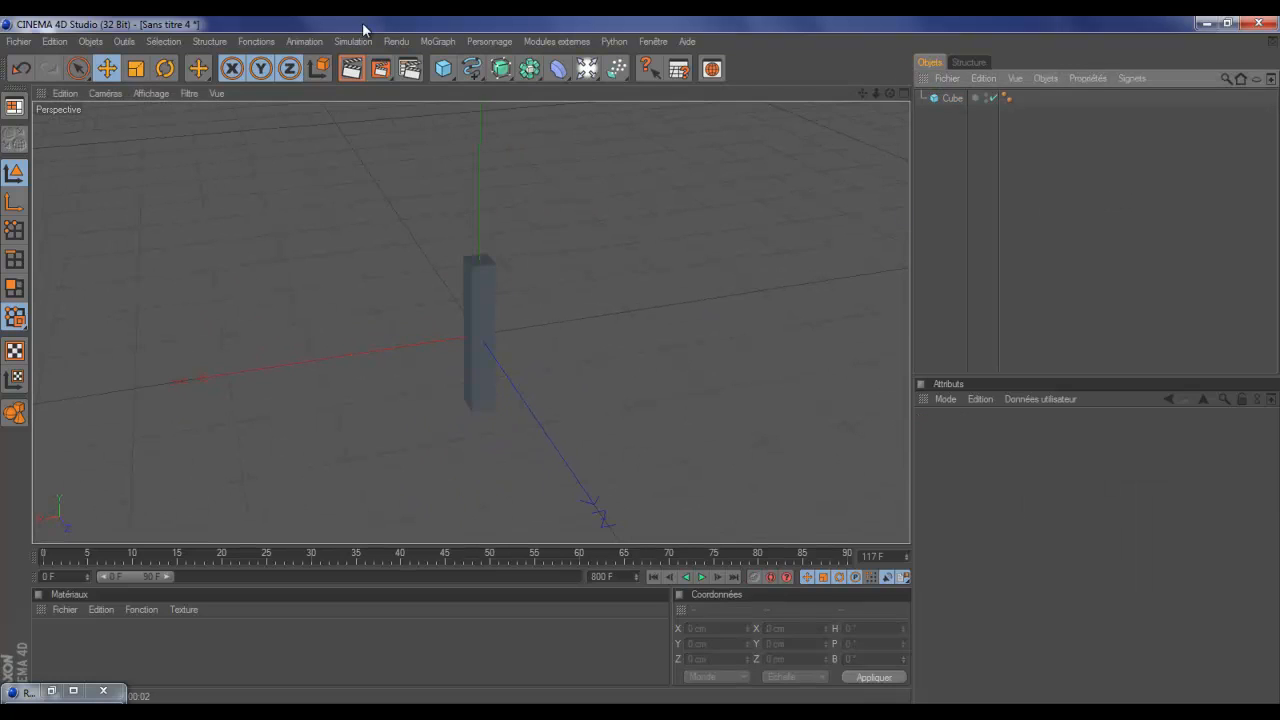
pyautogui.click(433, 42)
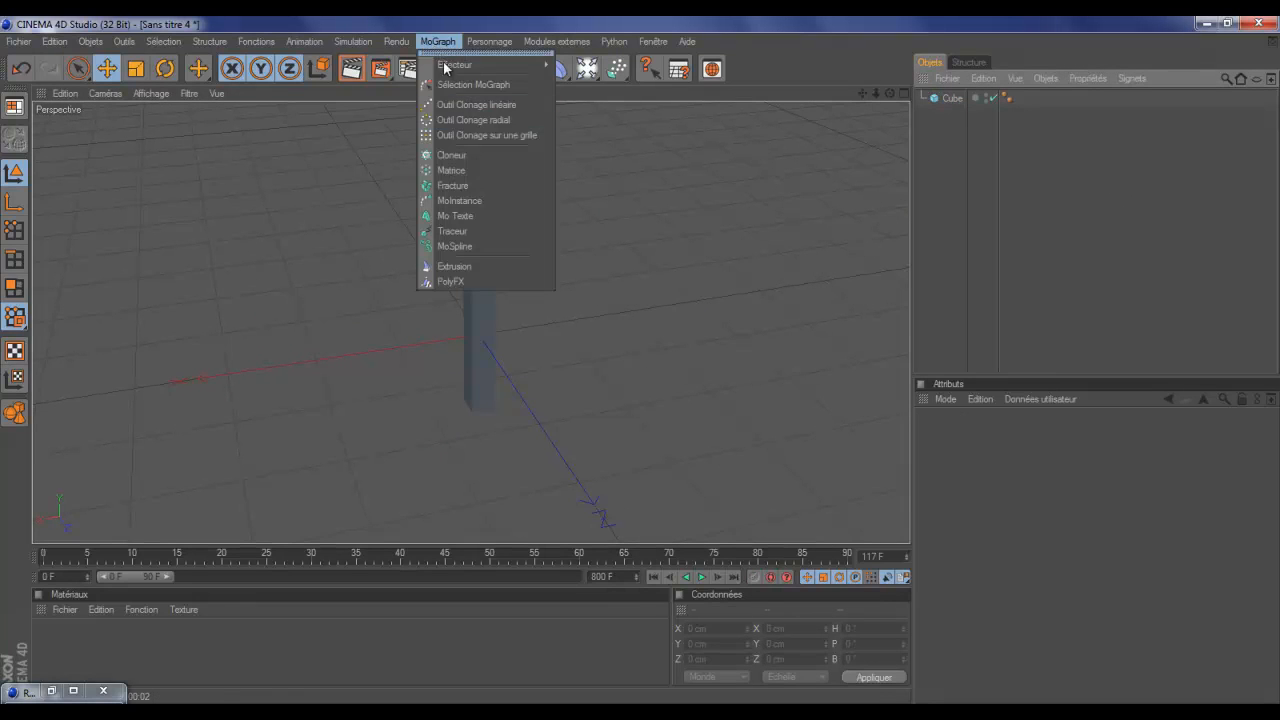
pyautogui.click(446, 155)
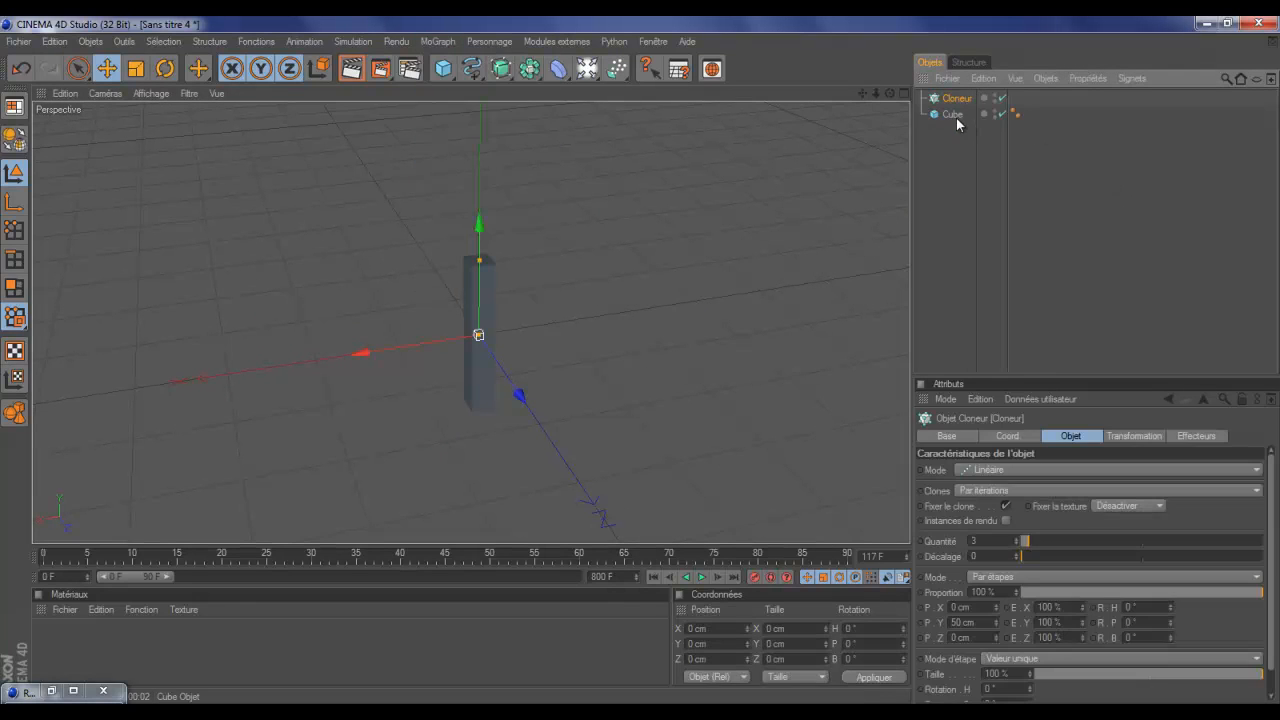
pyautogui.moveTo(953, 115); pyautogui.dragTo(957, 98)
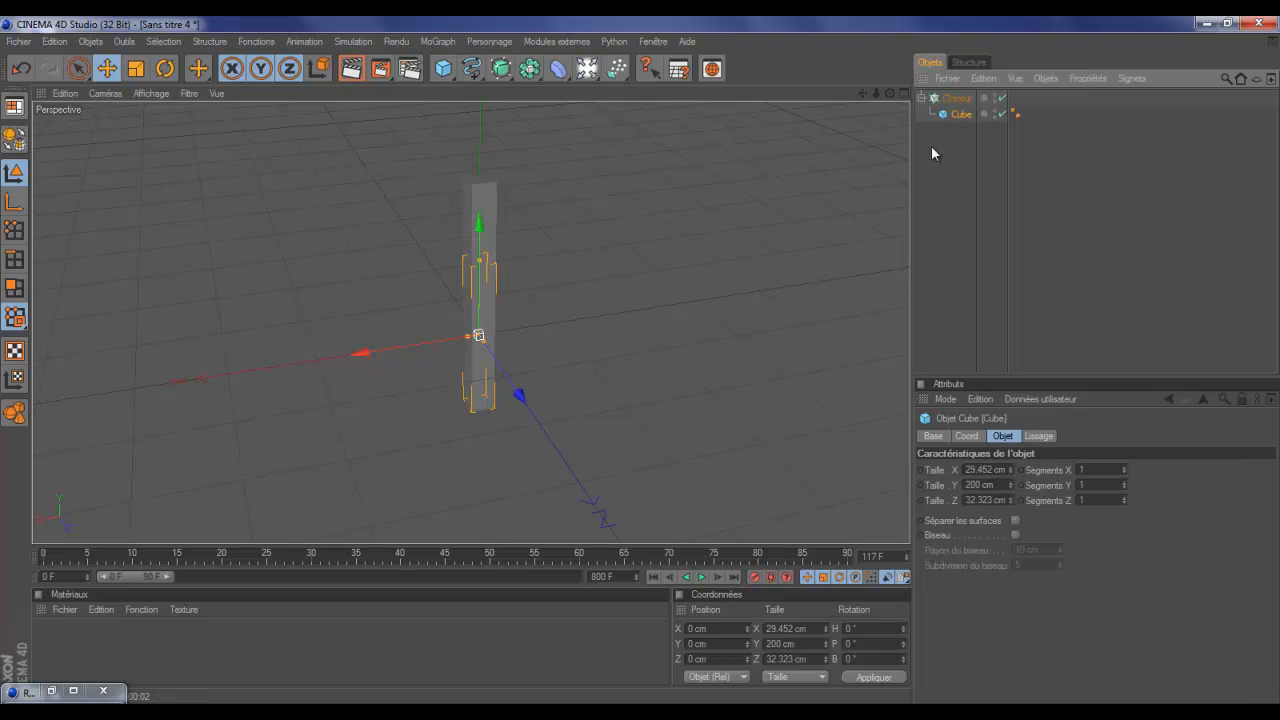
# Switch the Cloner's mode to grid distribution (Répartition sur une grille)
pyautogui.click(956, 98)
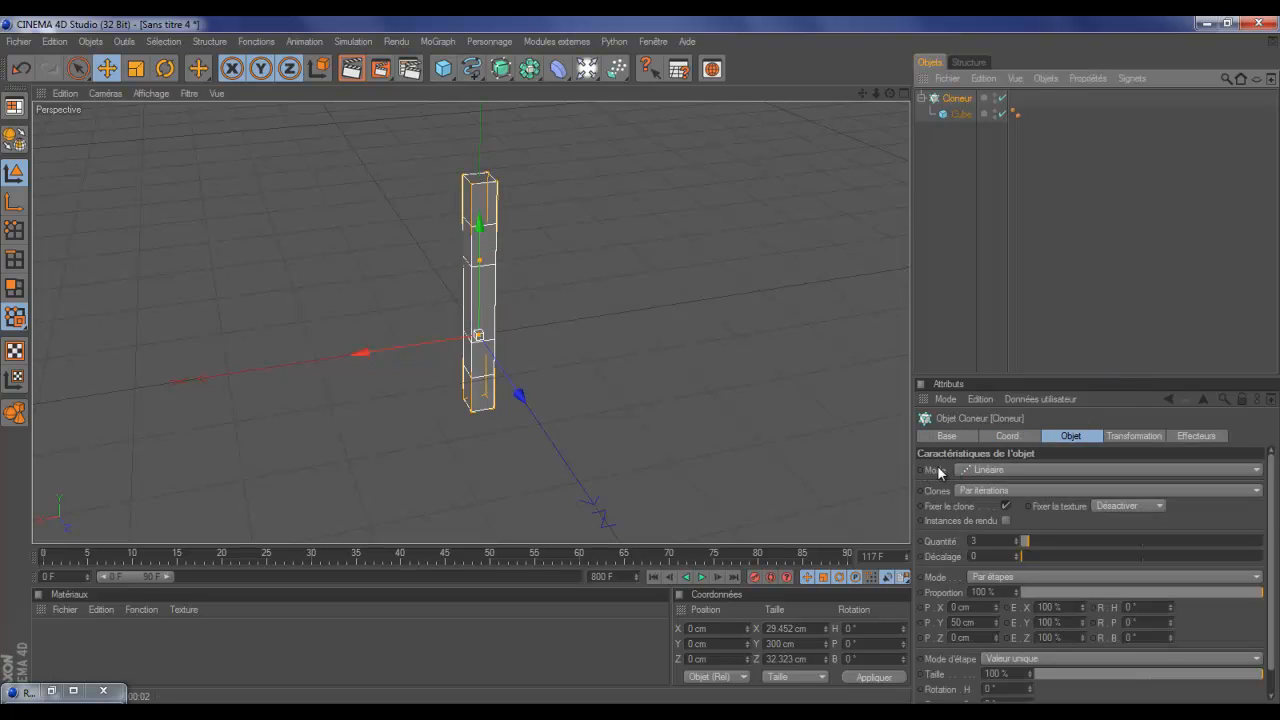
pyautogui.click(1001, 470)
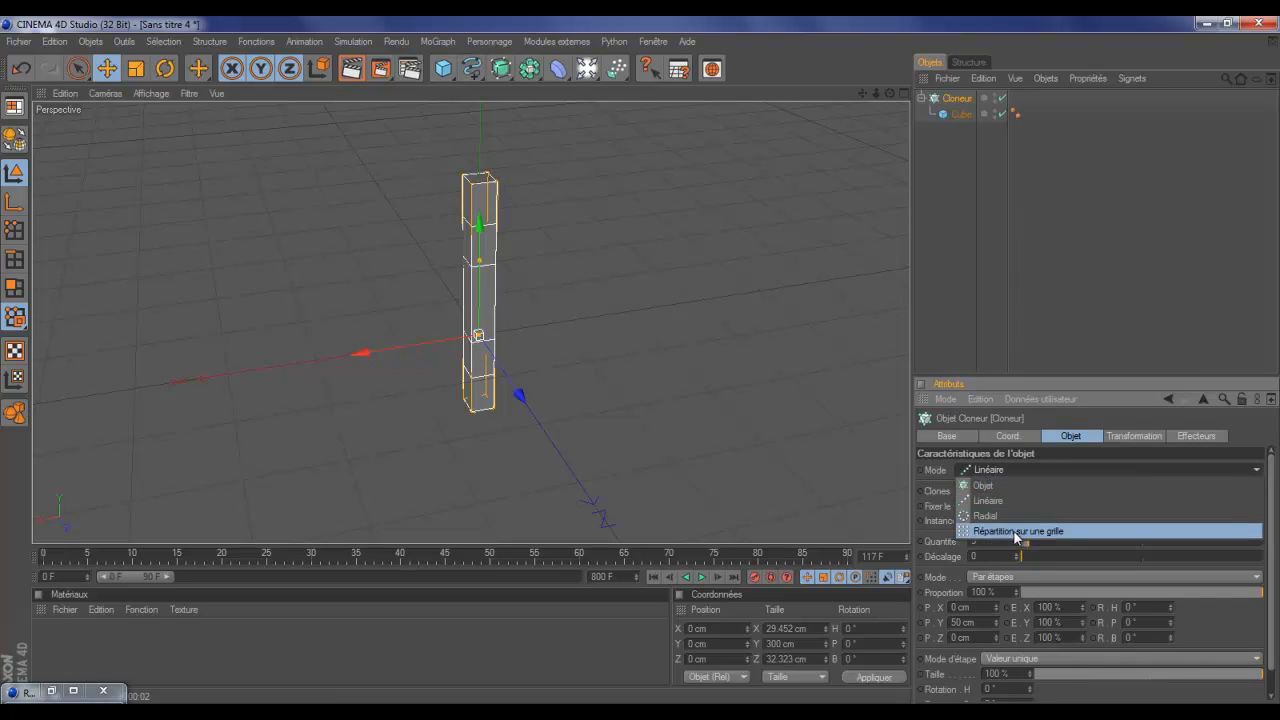
pyautogui.click(1016, 531)
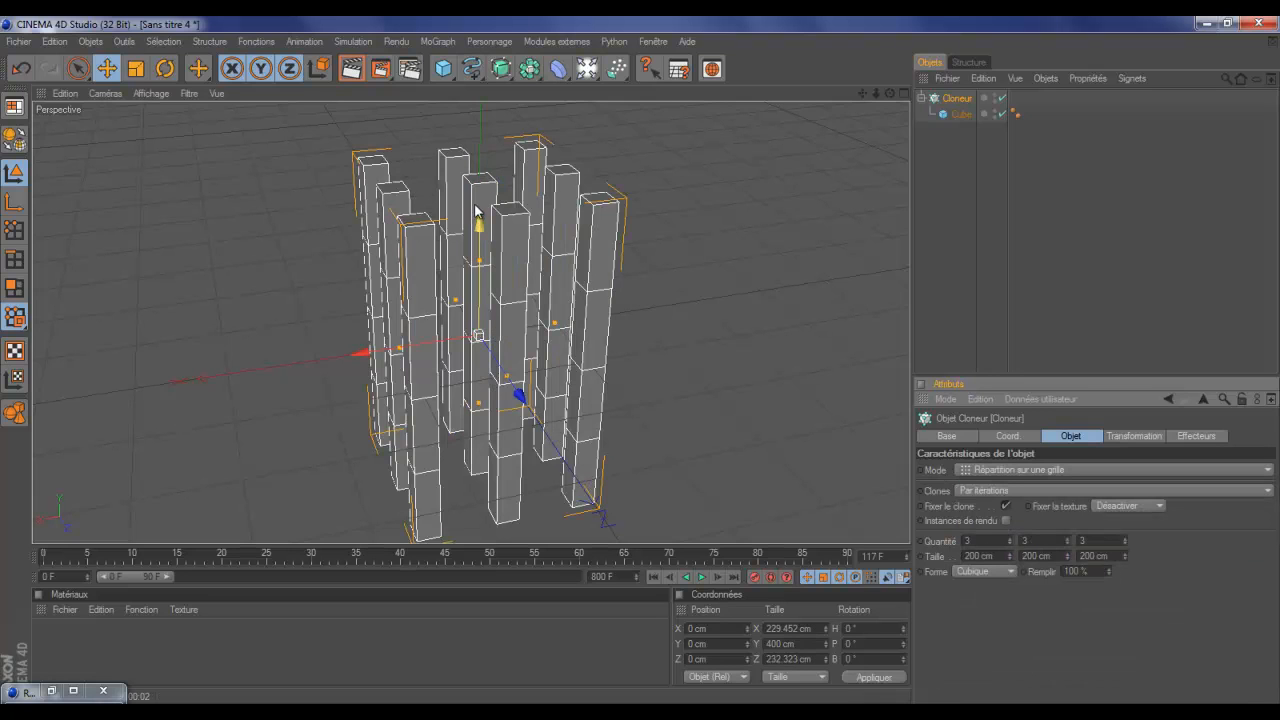
# Set the Cloner's grid quantities to 7, 1 and 7 to form a single layer of pillars
pyautogui.moveTo(862, 89); pyautogui.dragTo(673, 371)
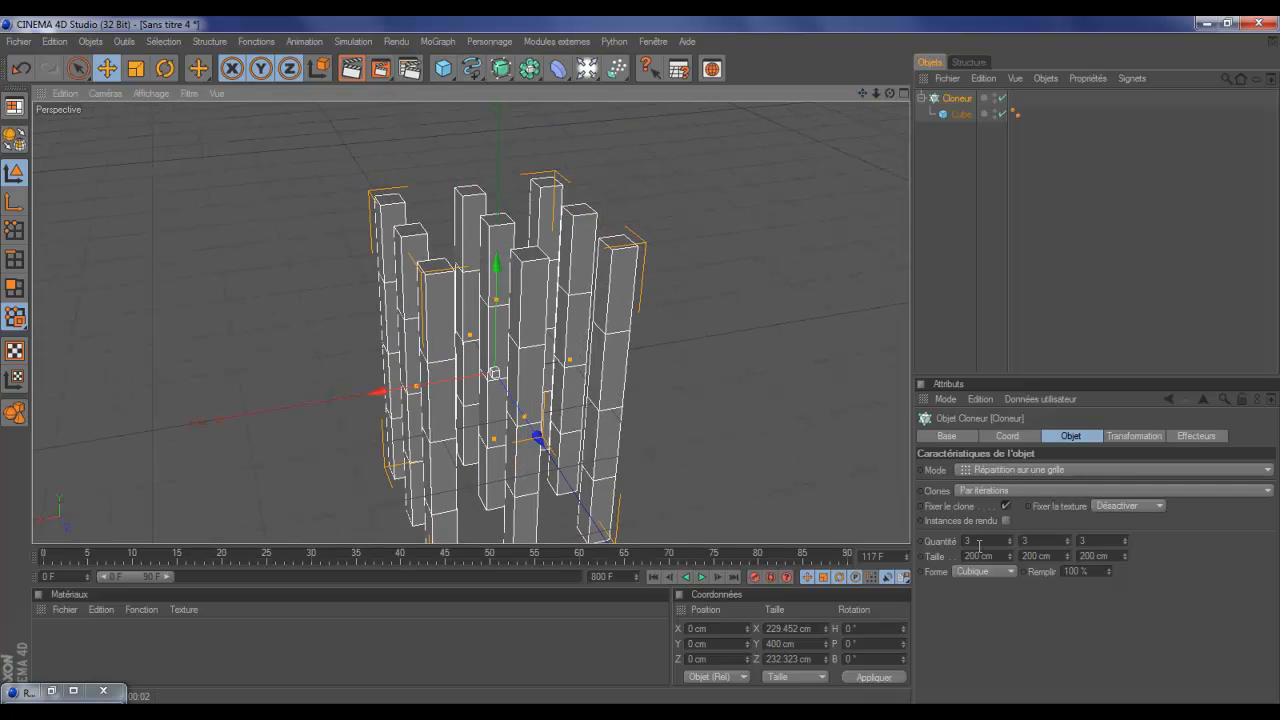
pyautogui.doubleClick(979, 543)
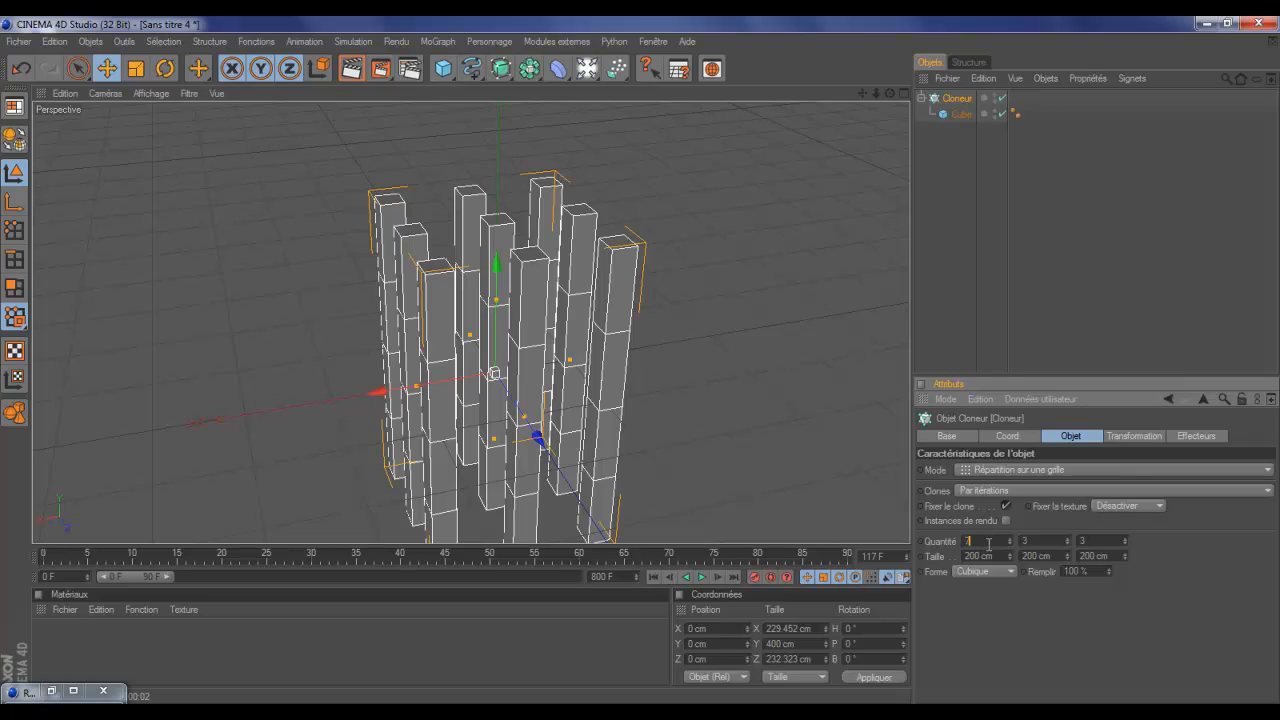
pyautogui.doubleClick(1045, 541)
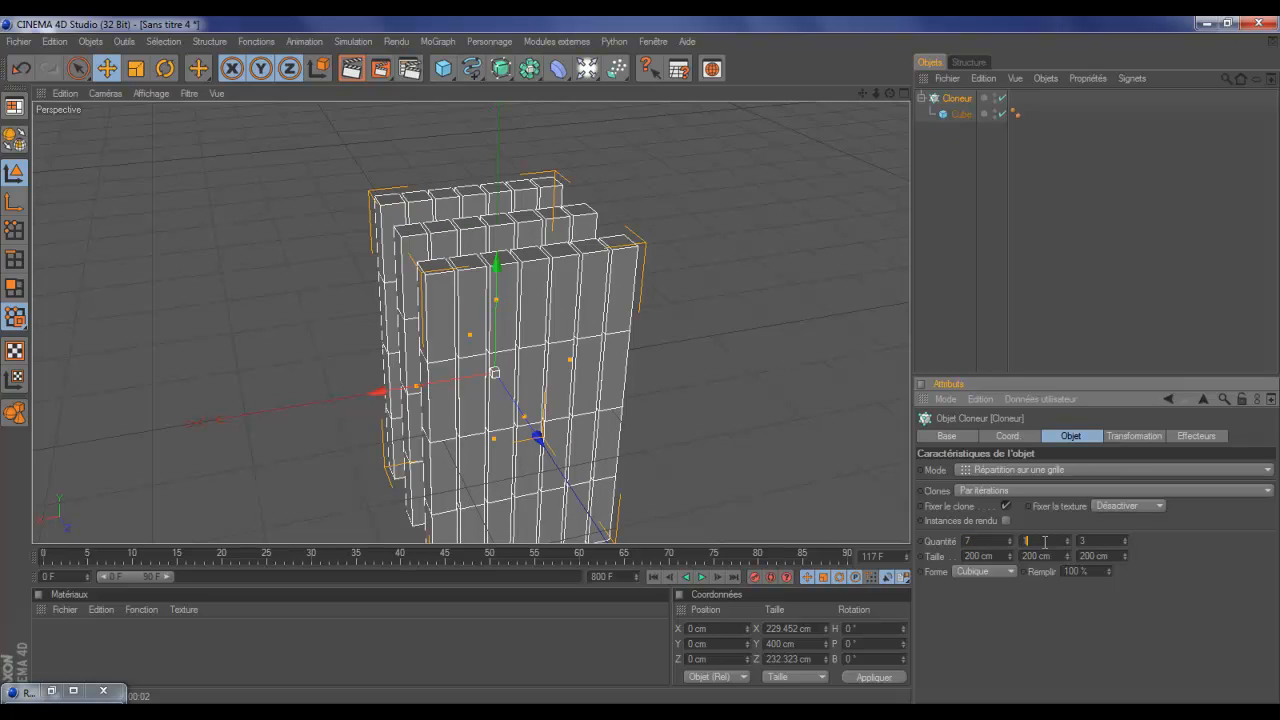
pyautogui.doubleClick(1099, 541)
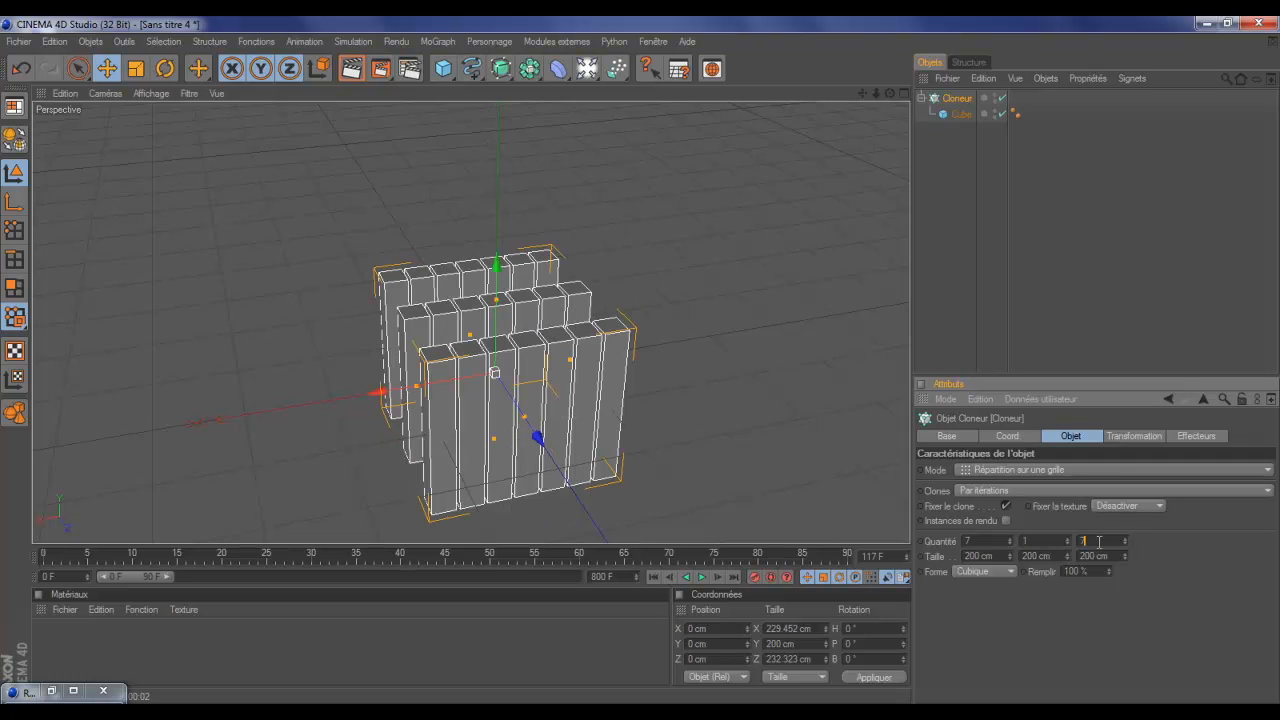
pyautogui.write('7')
pyautogui.press('Return')
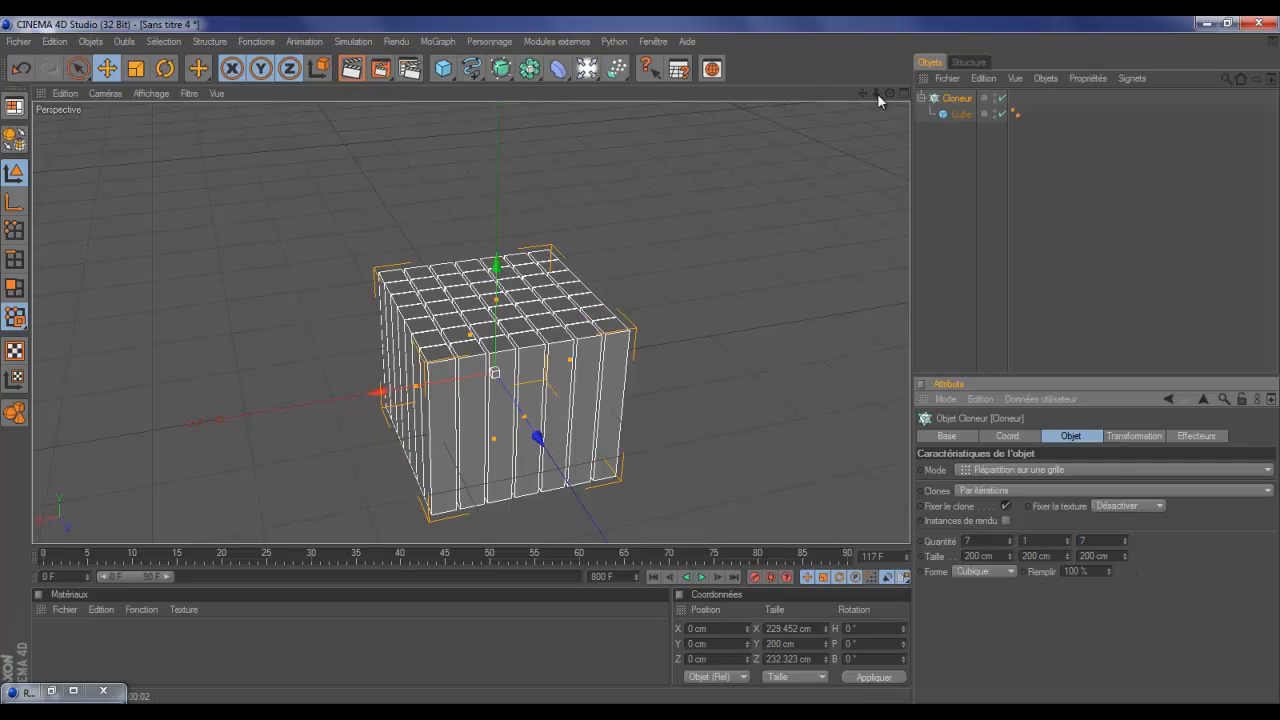
# Set all three of the Cloner's grid sizes to 400 cm
pyautogui.moveTo(640, 359)
pyautogui.keyDown('alt'); pyautogui.mouseDown()
pyautogui.moveTo(639, 345)
pyautogui.moveTo(657, 362)
pyautogui.moveTo(627, 361)
pyautogui.moveTo(720, 362)
pyautogui.moveTo(641, 358)
pyautogui.moveTo(635, 345)
pyautogui.moveTo(680, 442)
pyautogui.moveTo(640, 368)
pyautogui.mouseUp(); pyautogui.keyUp('alt')
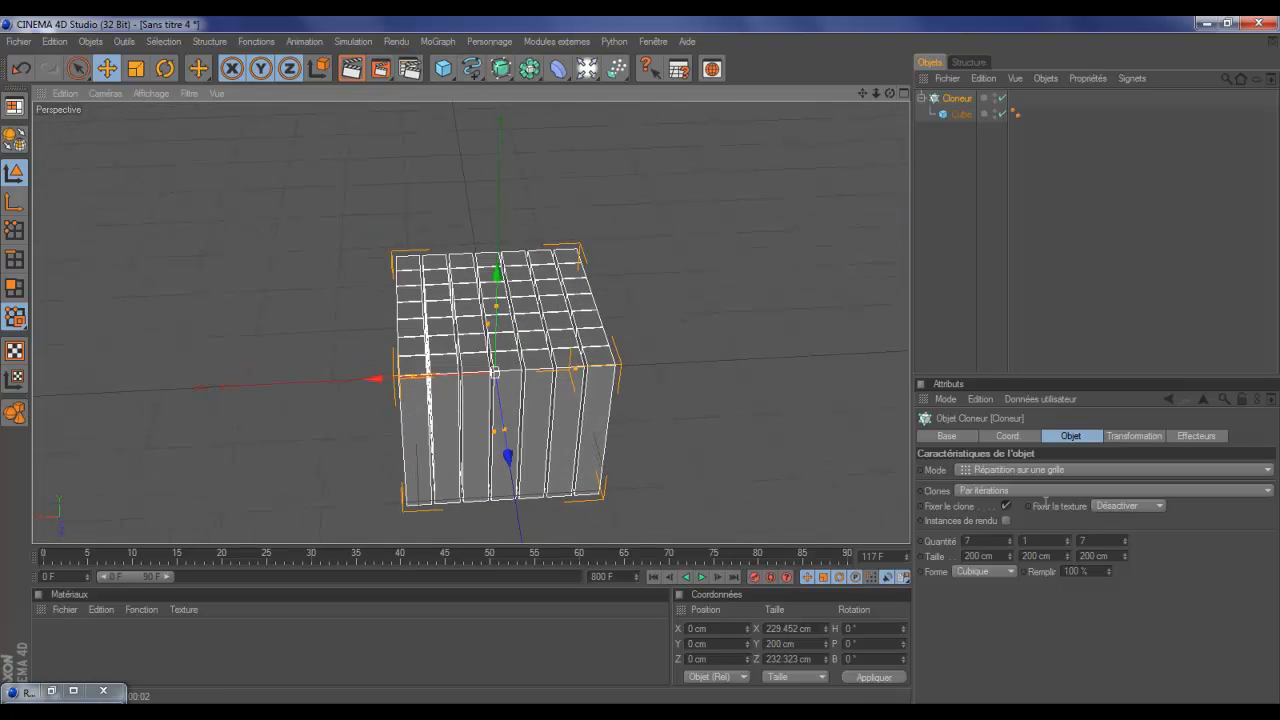
pyautogui.doubleClick(986, 556)
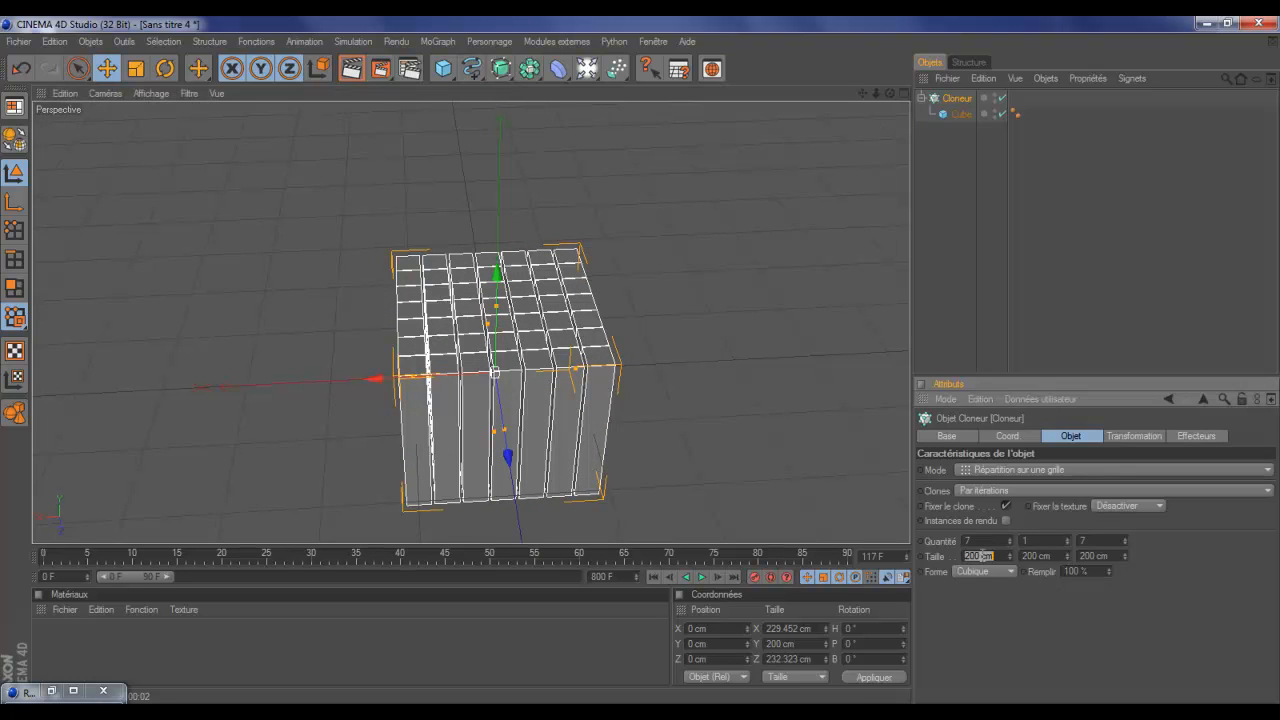
pyautogui.write('400')
pyautogui.write('4')
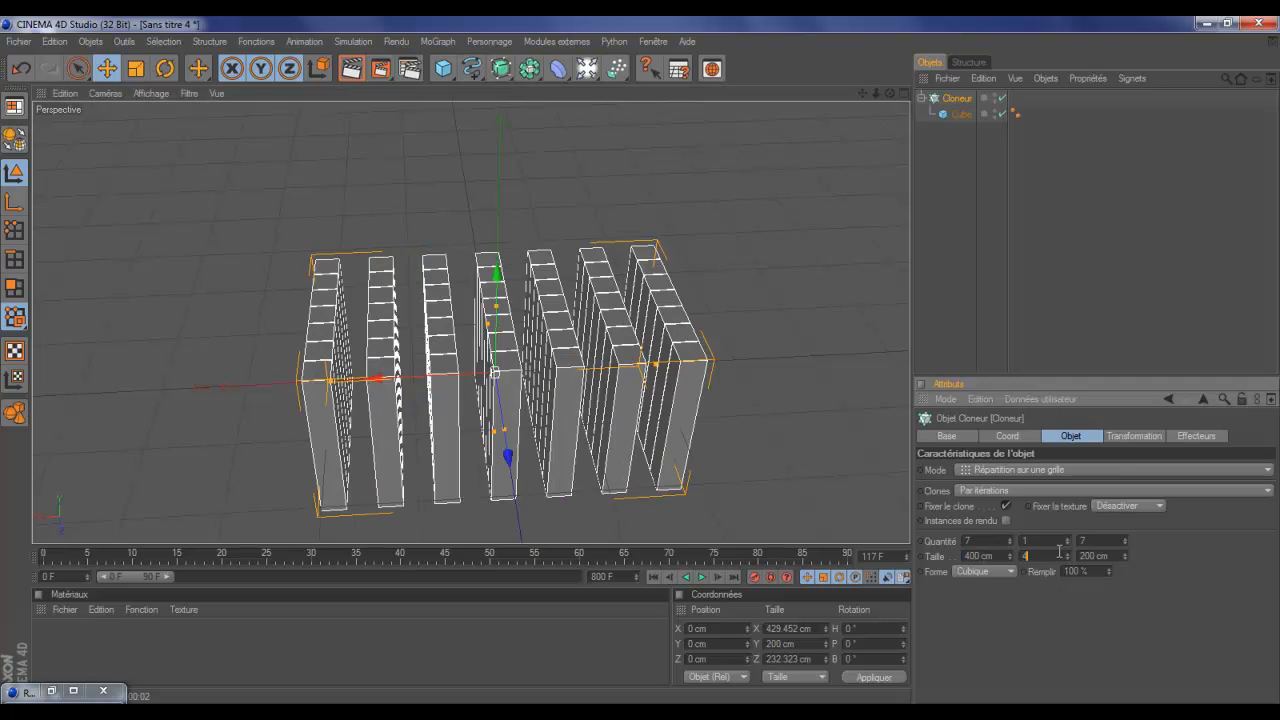
pyautogui.write('00')
pyautogui.press('Tab')
pyautogui.write('400')
pyautogui.press('Return')
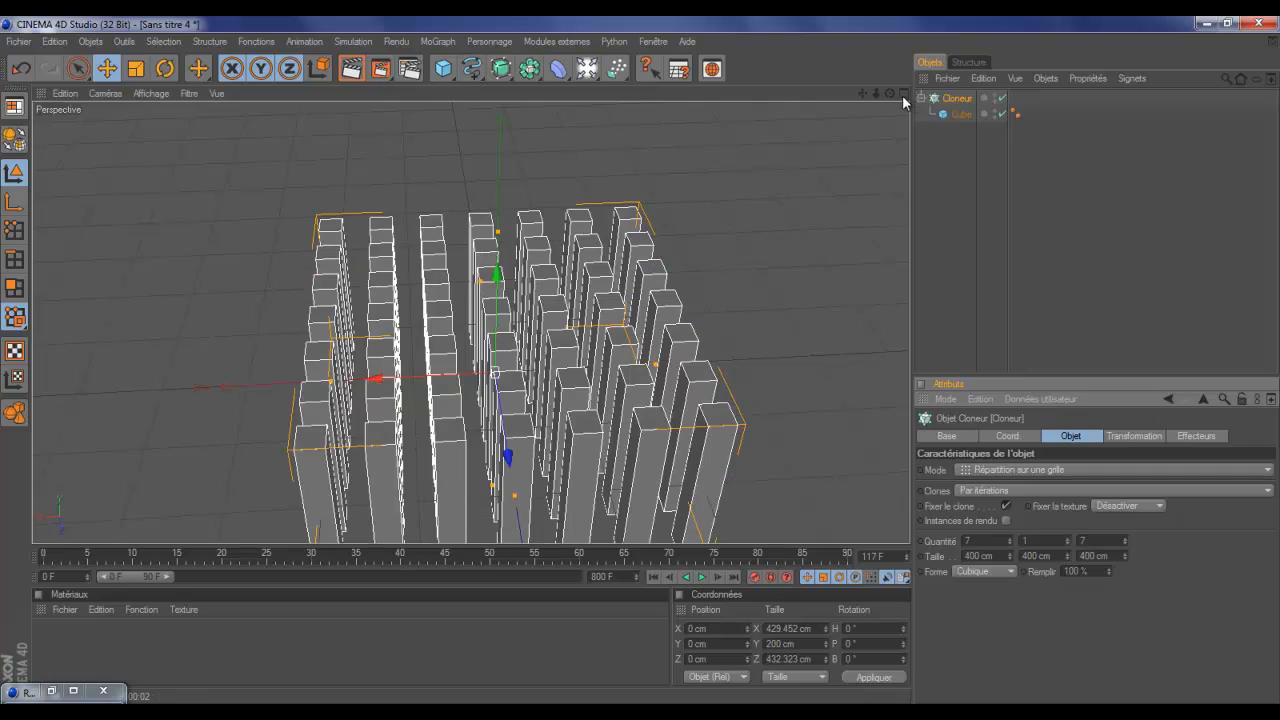
# Stretch the cloned cube to about 208 cm high and widen it slightly along X
pyautogui.moveTo(891, 95); pyautogui.dragTo(643, 366)
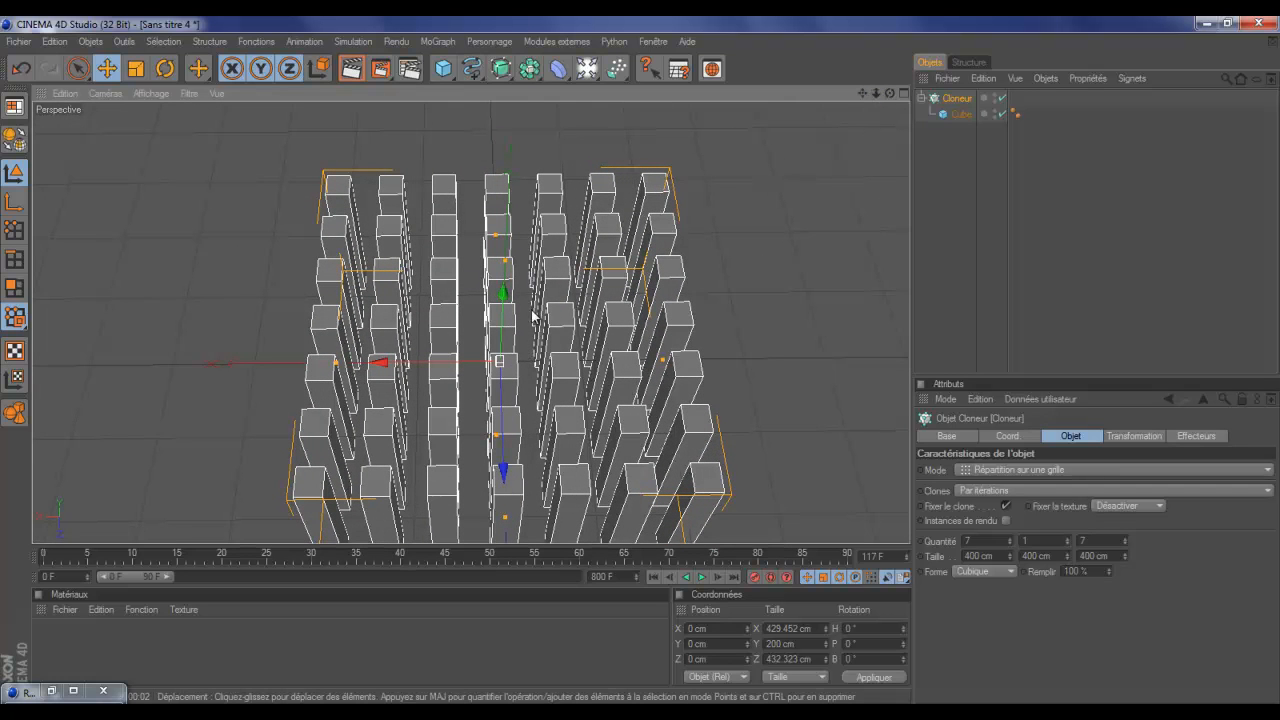
pyautogui.click(958, 114)
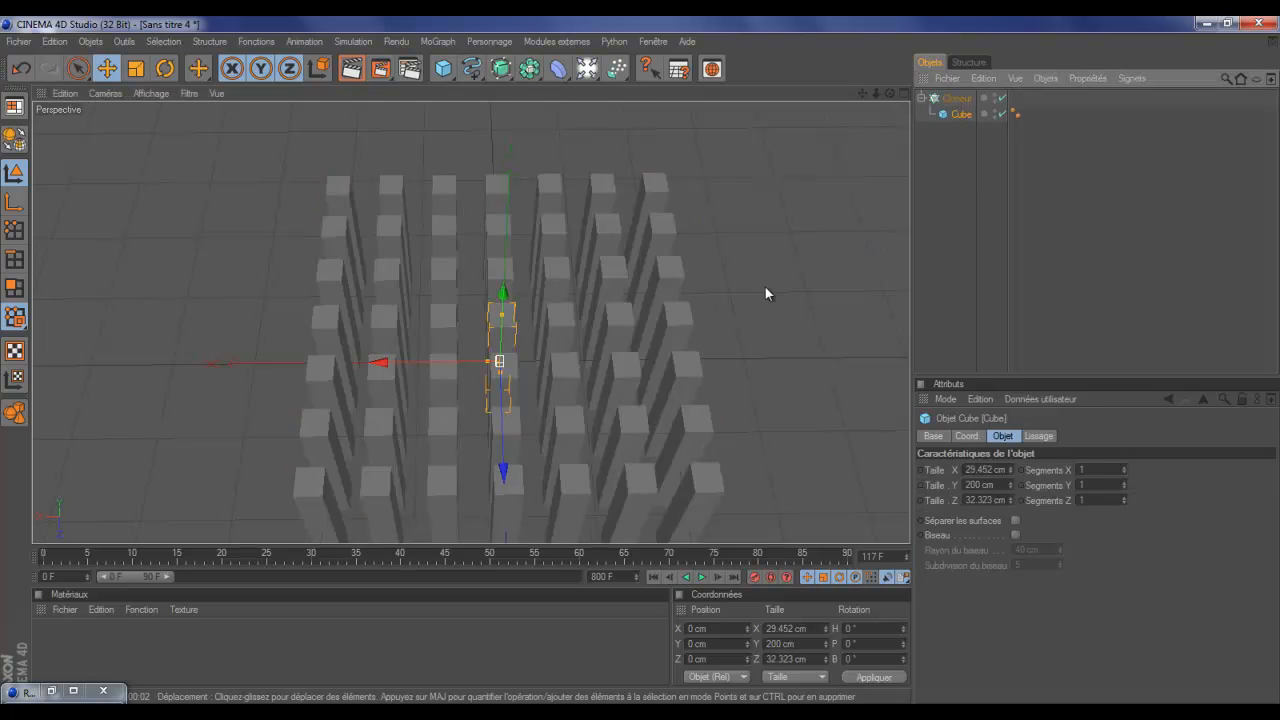
pyautogui.moveTo(502, 315); pyautogui.dragTo(640, 357)
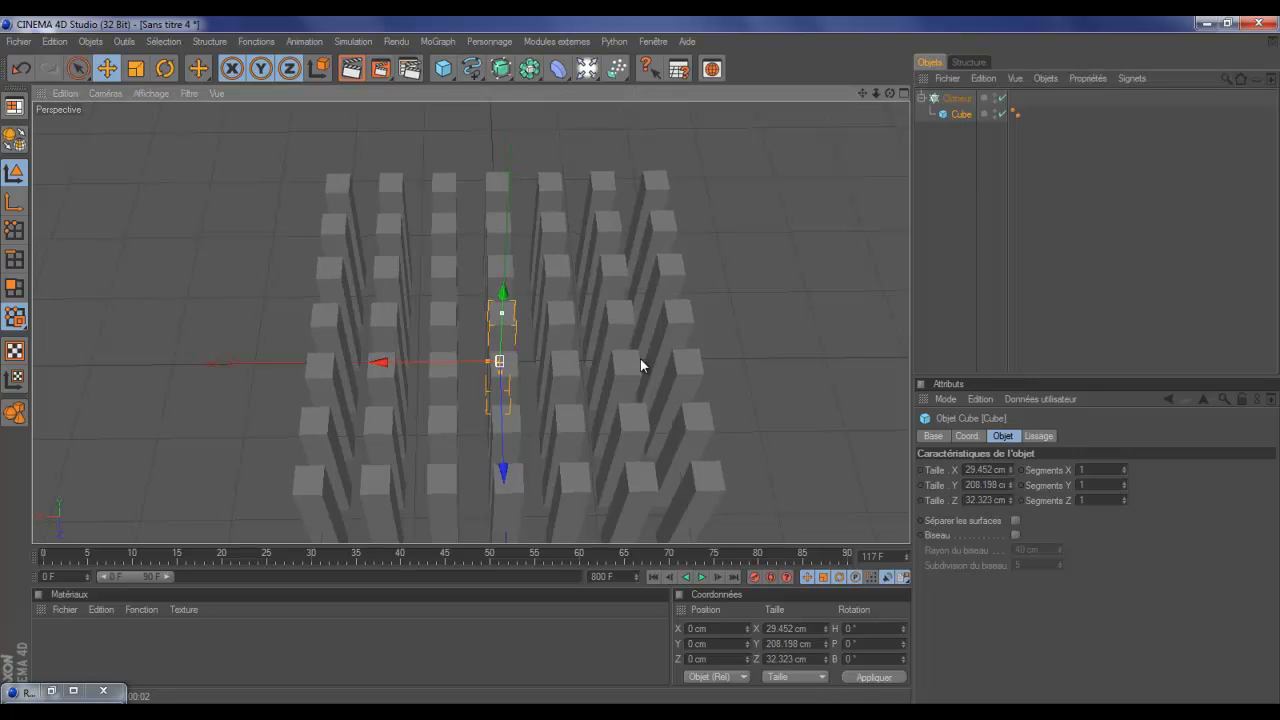
pyautogui.moveTo(488, 366); pyautogui.dragTo(641, 360)
# Apply an Audio effector (Effecteur Audio) to the Cloner, with its hierarchy collapsed
pyautogui.click(952, 98)
pyautogui.click(921, 97)
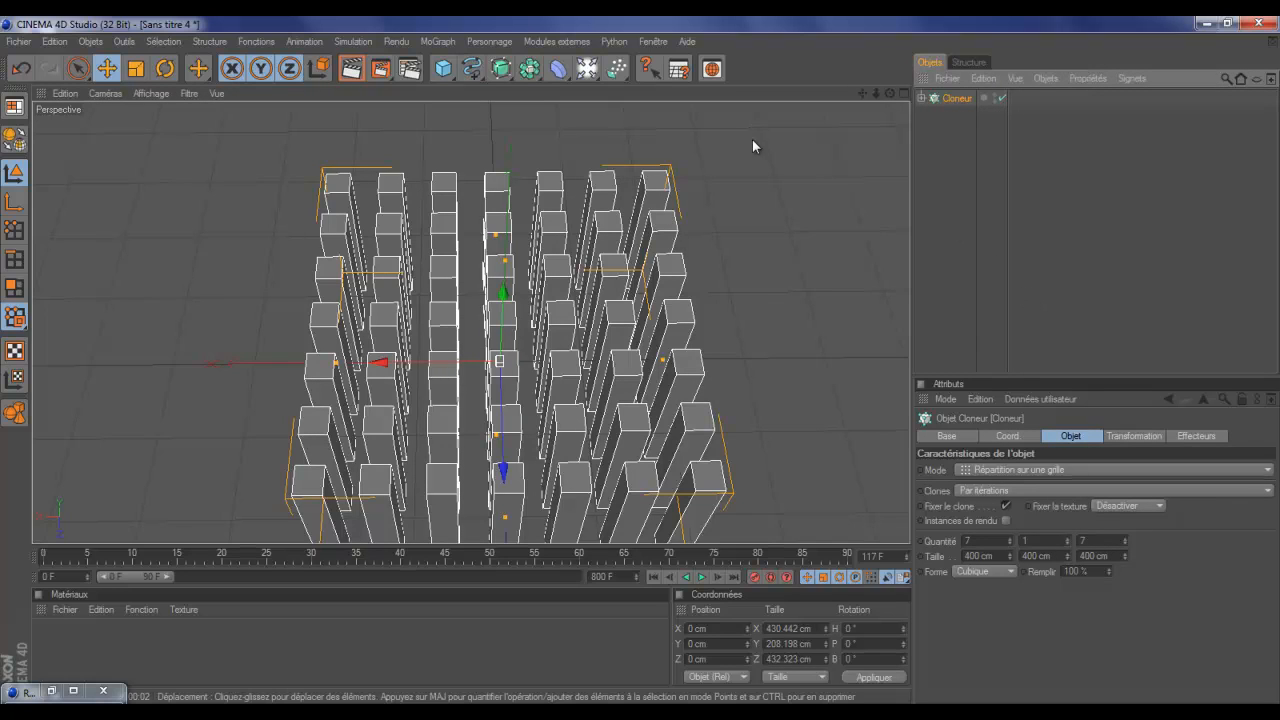
pyautogui.click(434, 44)
pyautogui.moveTo(470, 64)
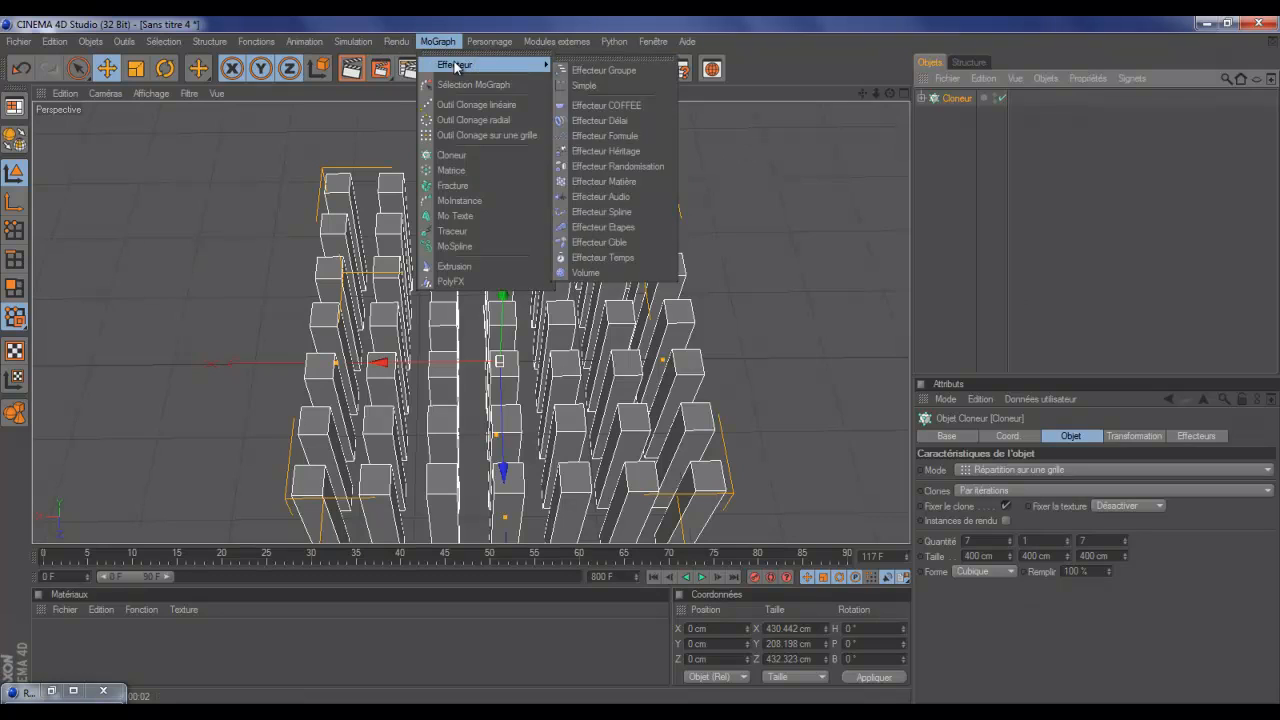
pyautogui.click(634, 197)
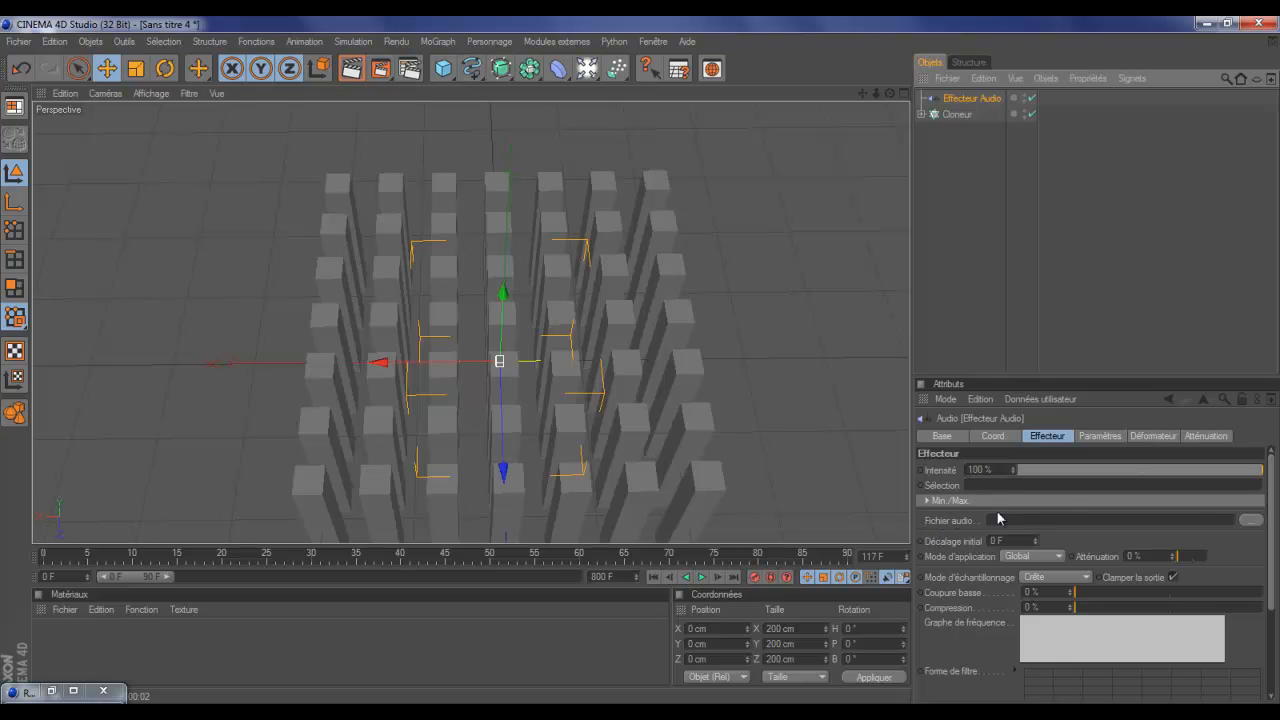
# Open the file selection for the Audio effector's sound file and browse the music library
pyautogui.click(1250, 521)
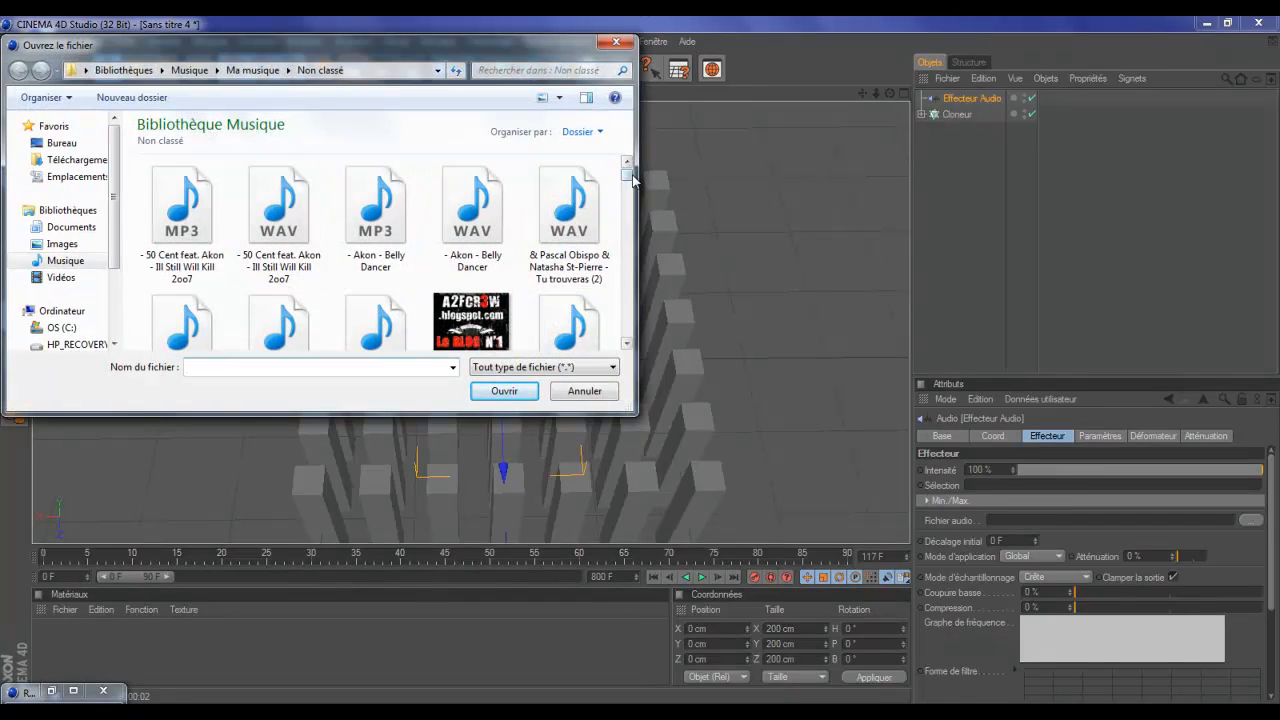
pyautogui.moveTo(625, 179)
pyautogui.mouseDown()
pyautogui.moveTo(630, 233)
pyautogui.moveTo(628, 175)
pyautogui.mouseUp()
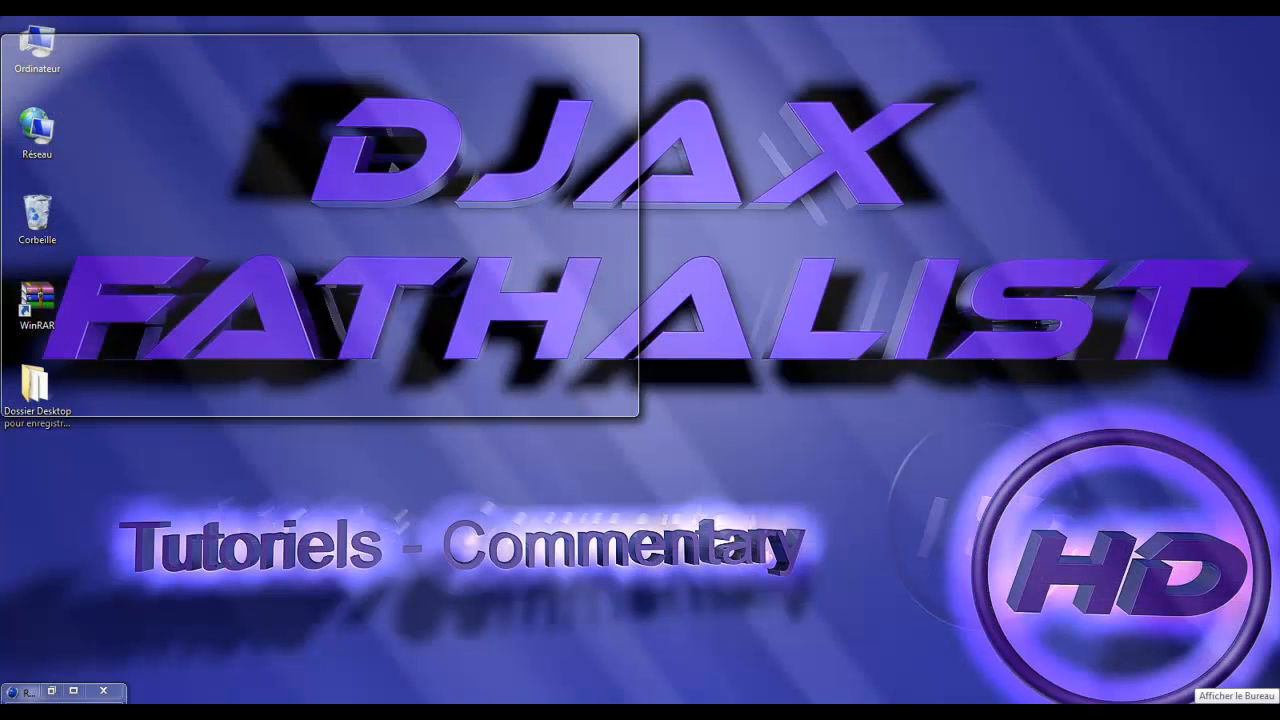
# Switch to the desktop and bring up the folder "Dossier Desktop pour enregistrement Camtasia" to view the Free WAV to MP3 Converter shortcut
pyautogui.click(1275, 700)
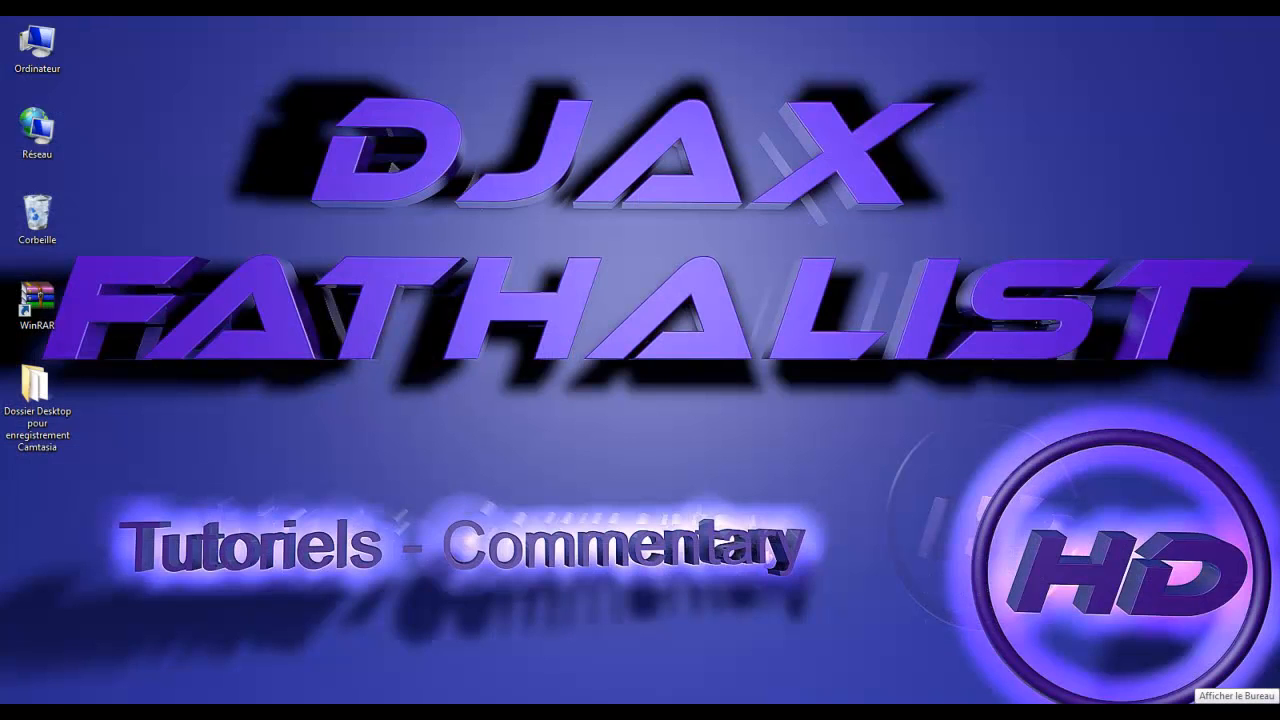
pyautogui.click(88, 712)
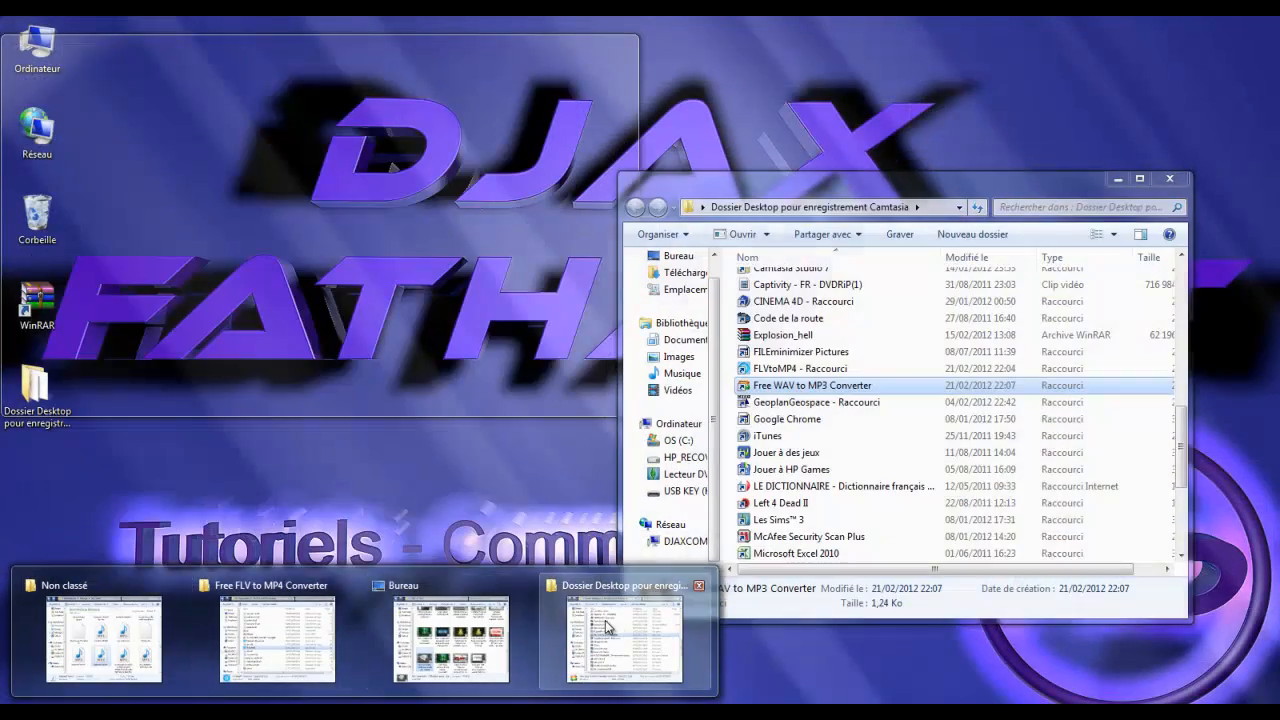
pyautogui.click(640, 640)
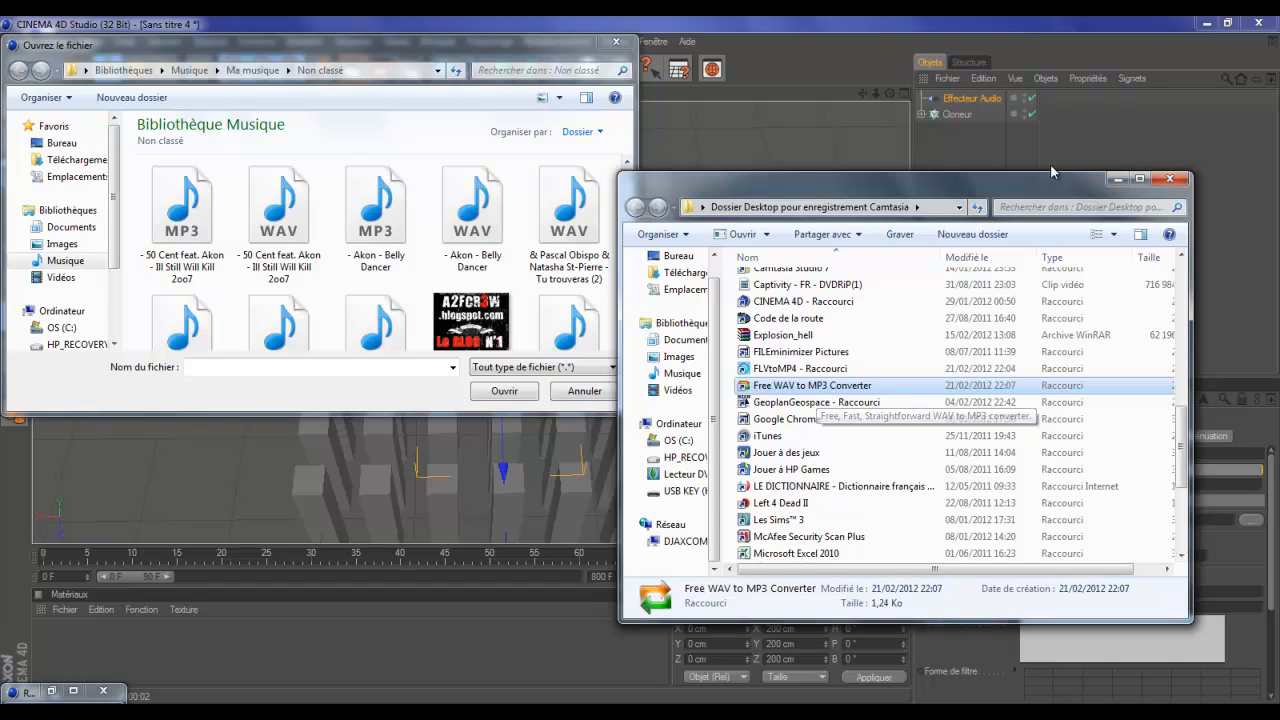
# Load the WAV version of "- Akon - Belly Dancer" as the Audio effector's sound file
pyautogui.click(1116, 179)
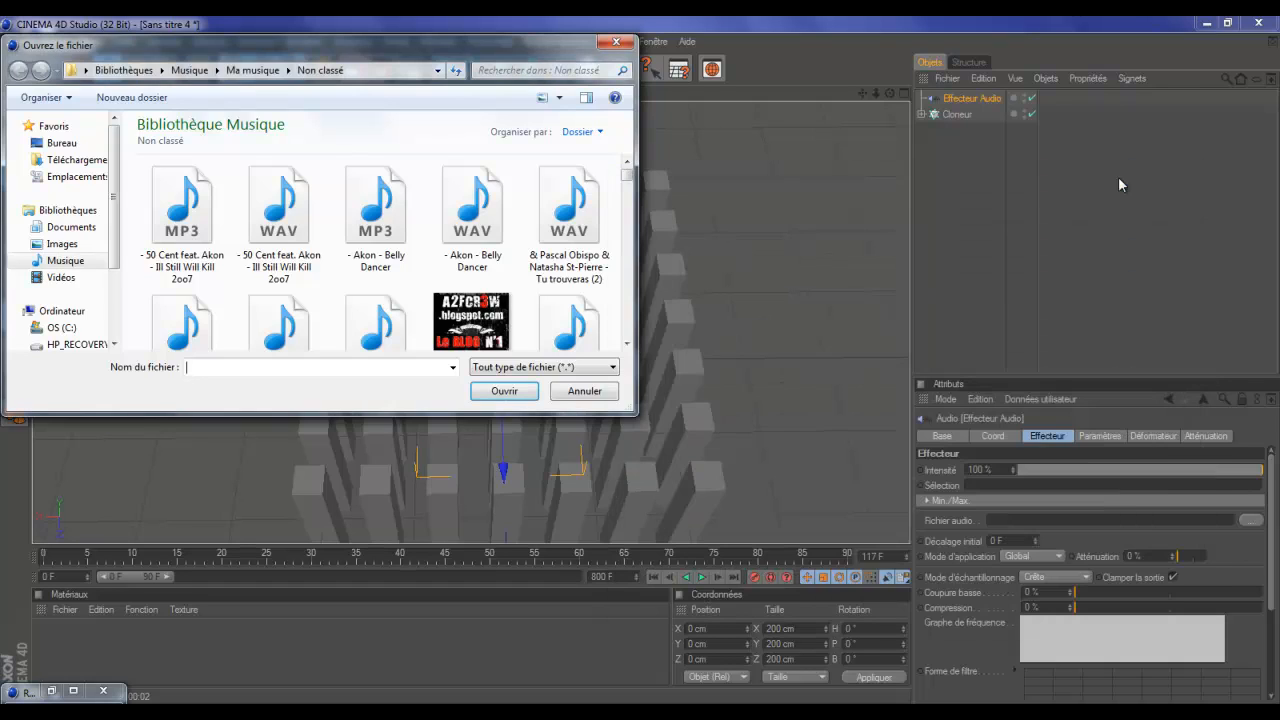
pyautogui.click(466, 228)
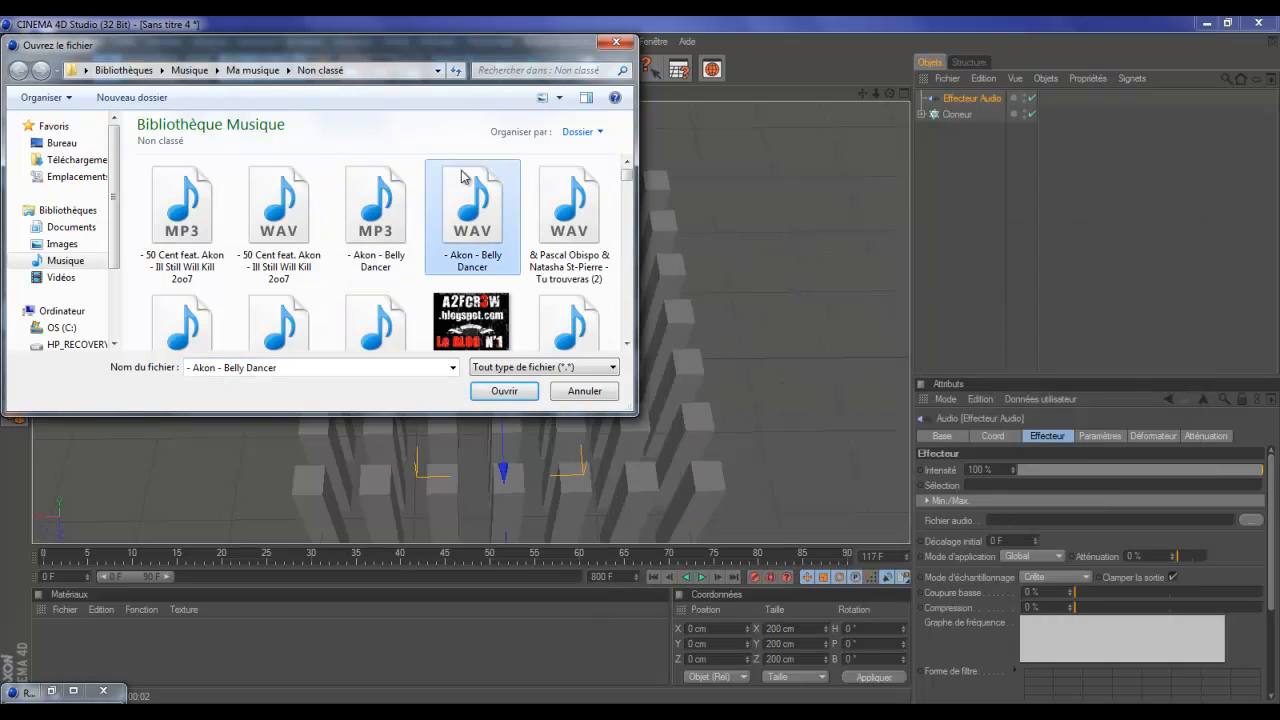
pyautogui.click(507, 392)
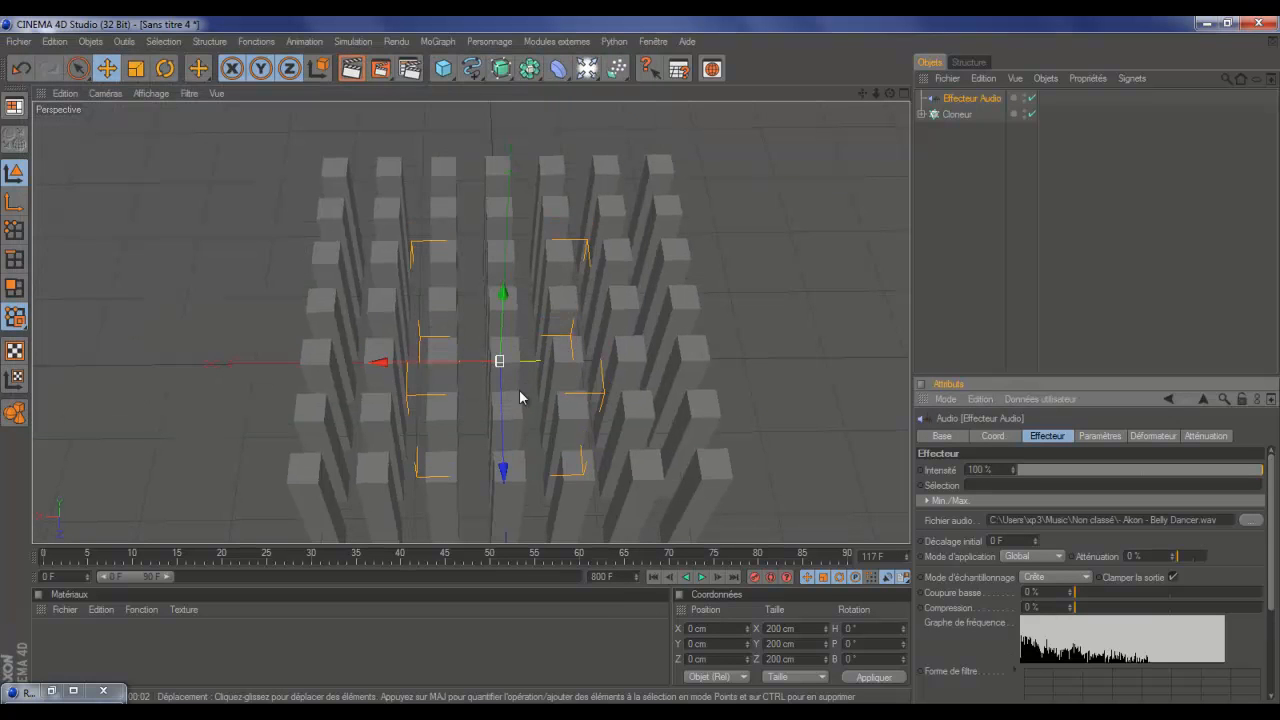
# Play the animation twice to examine how the pillars react to the sound, and return to the first frame
pyautogui.moveTo(890, 98); pyautogui.dragTo(643, 363)
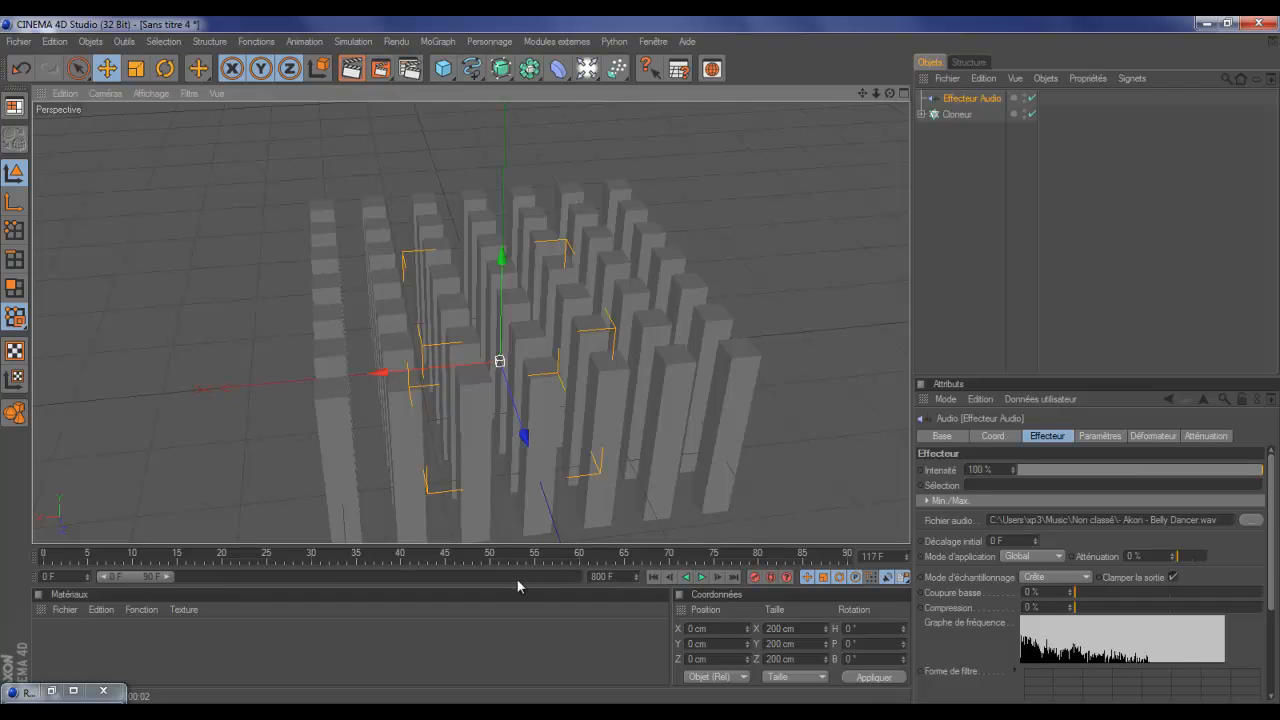
pyautogui.click(51, 576)
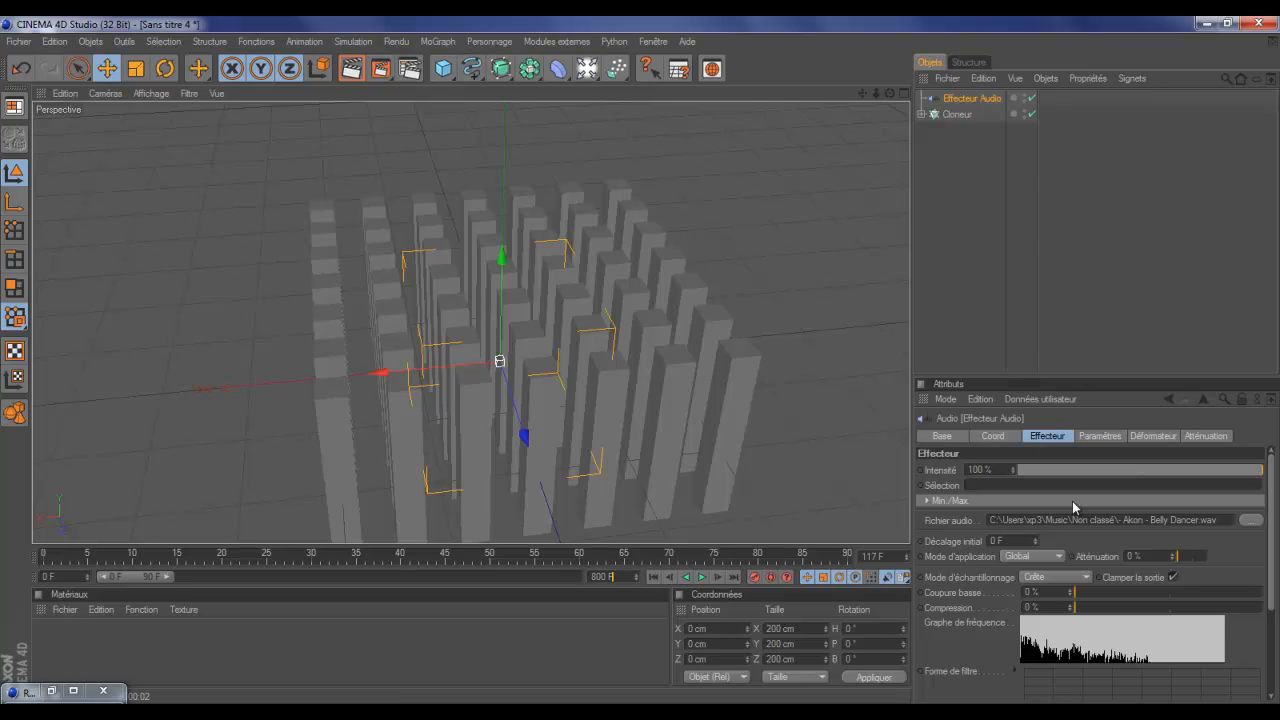
pyautogui.click(701, 577)
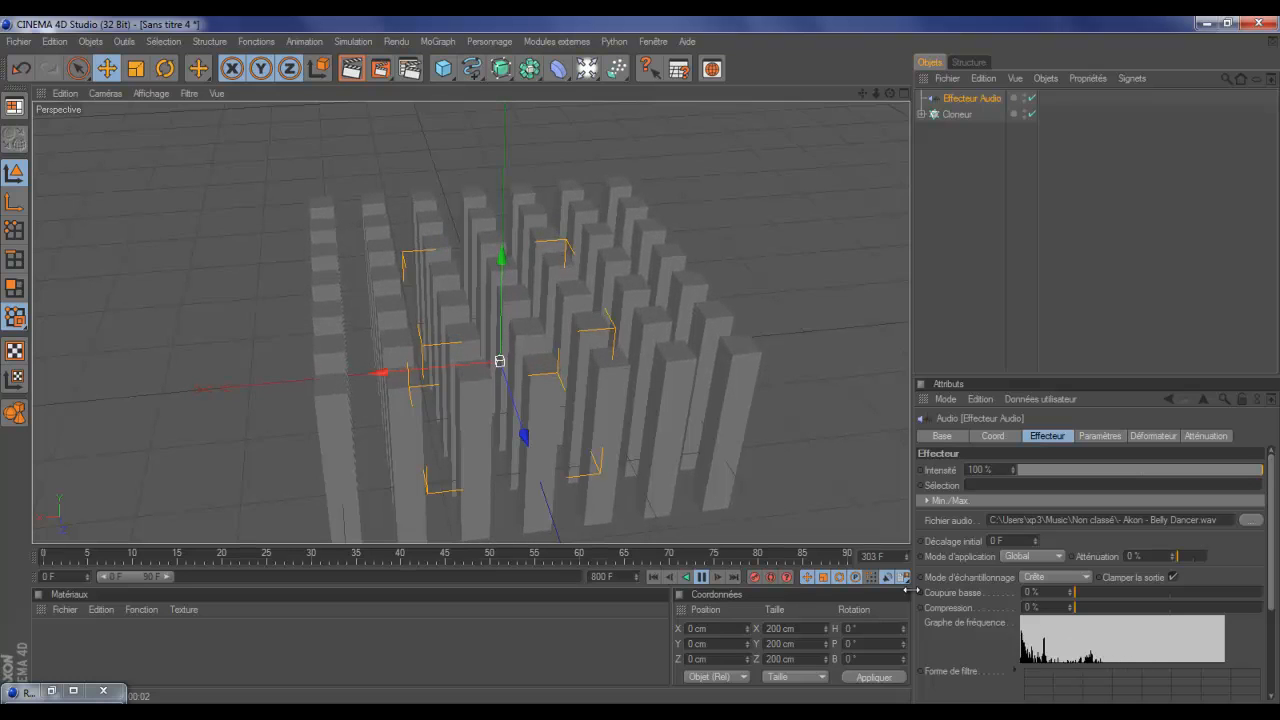
pyautogui.click(702, 578)
pyautogui.click(653, 577)
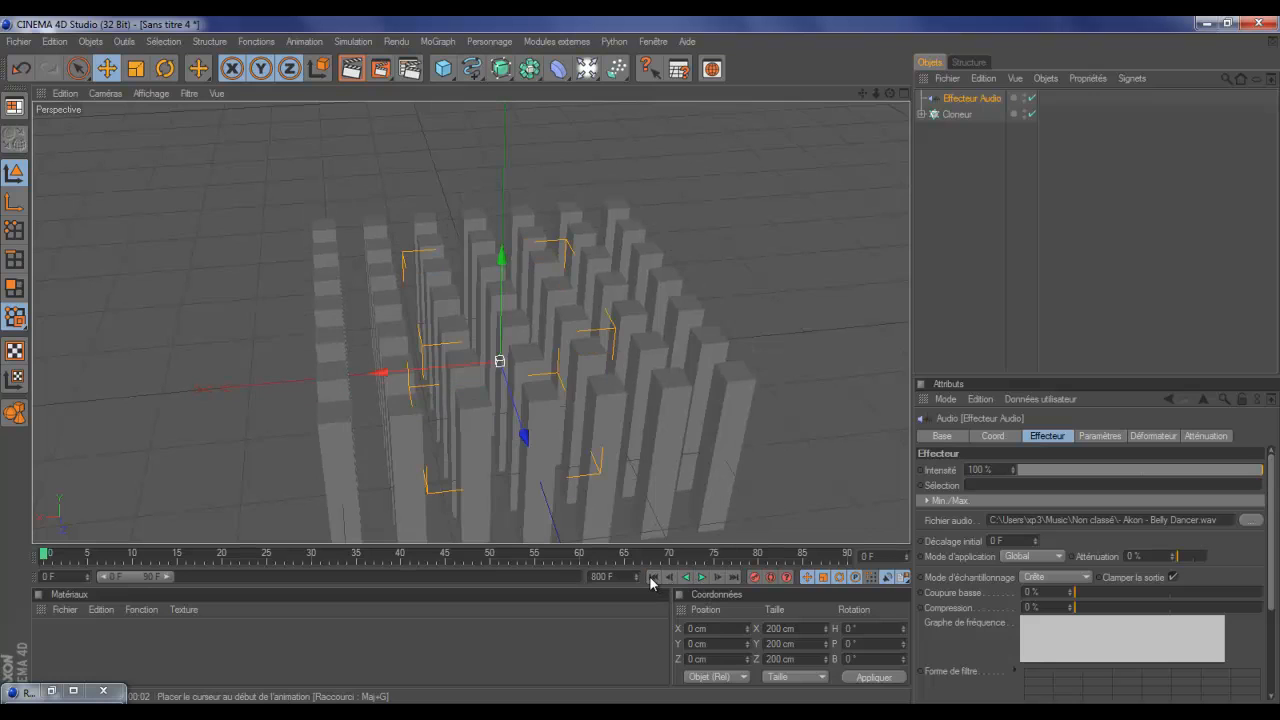
pyautogui.click(702, 578)
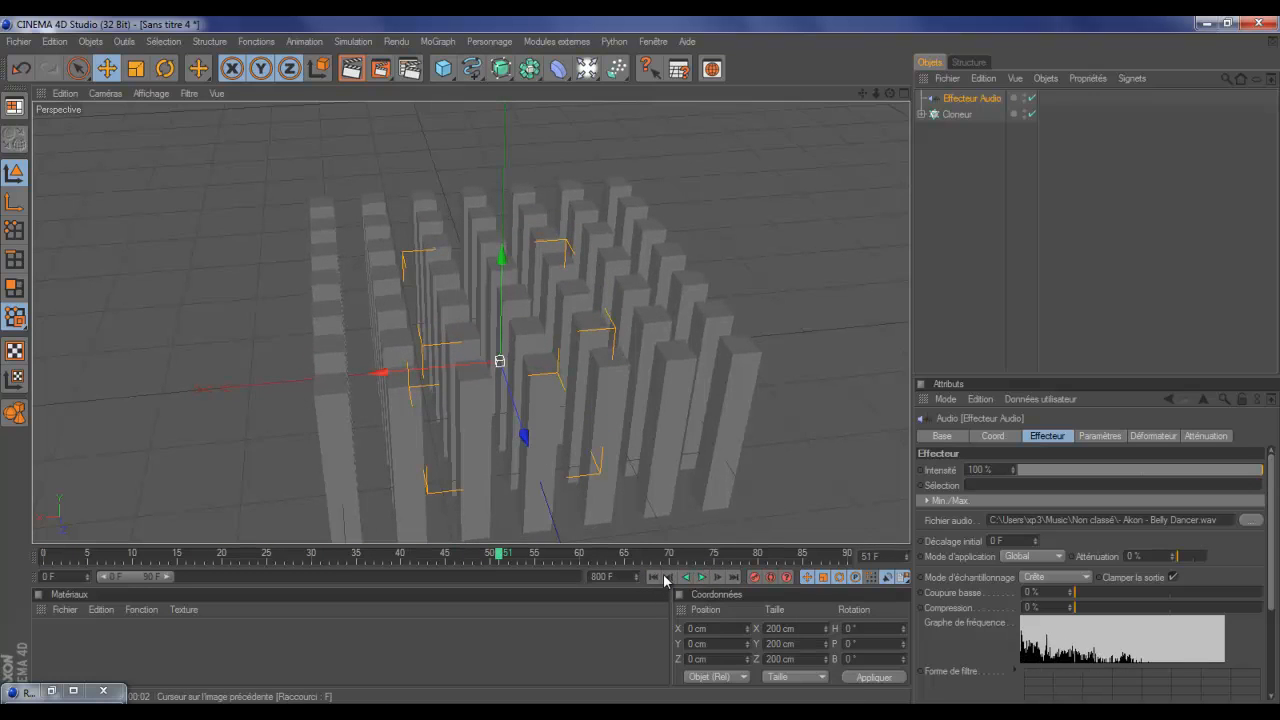
pyautogui.click(653, 577)
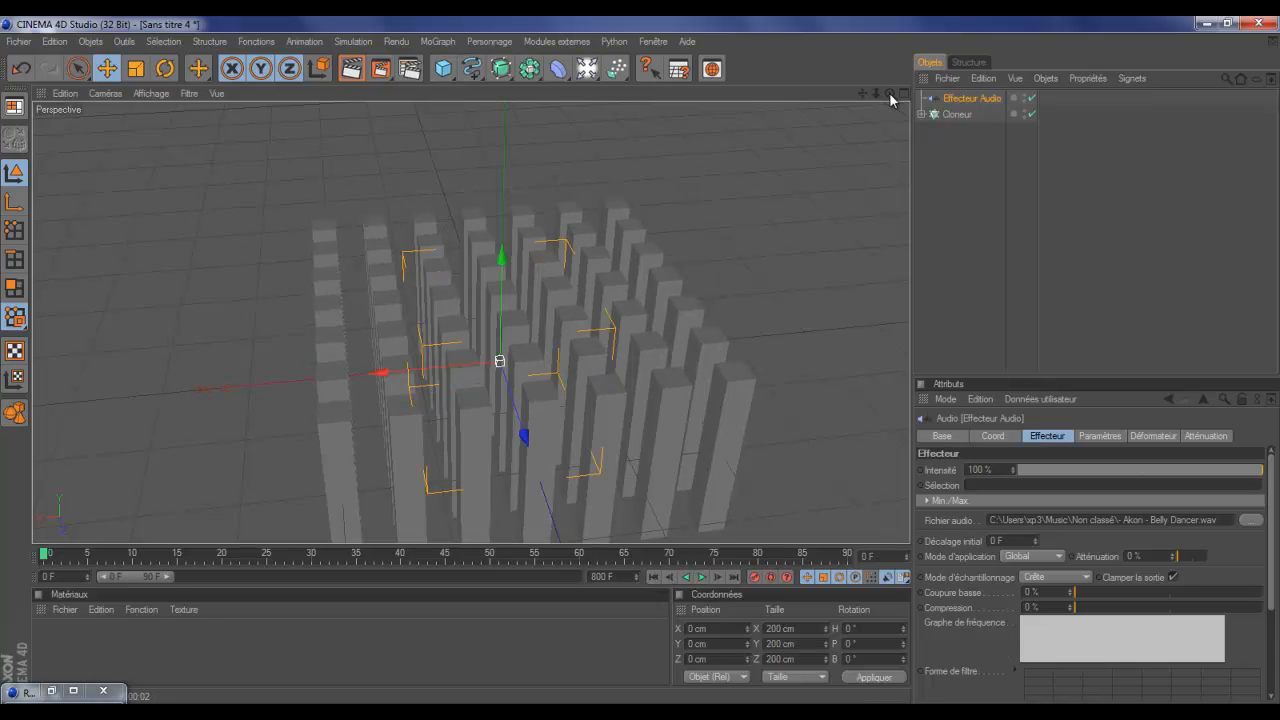
# Set the Audio effector's application mode (Mode d'application) to Par étapes
pyautogui.moveTo(890, 94)
pyautogui.mouseDown()
pyautogui.moveTo(626, 369)
pyautogui.moveTo(670, 345)
pyautogui.moveTo(654, 343)
pyautogui.moveTo(647, 363)
pyautogui.mouseUp()
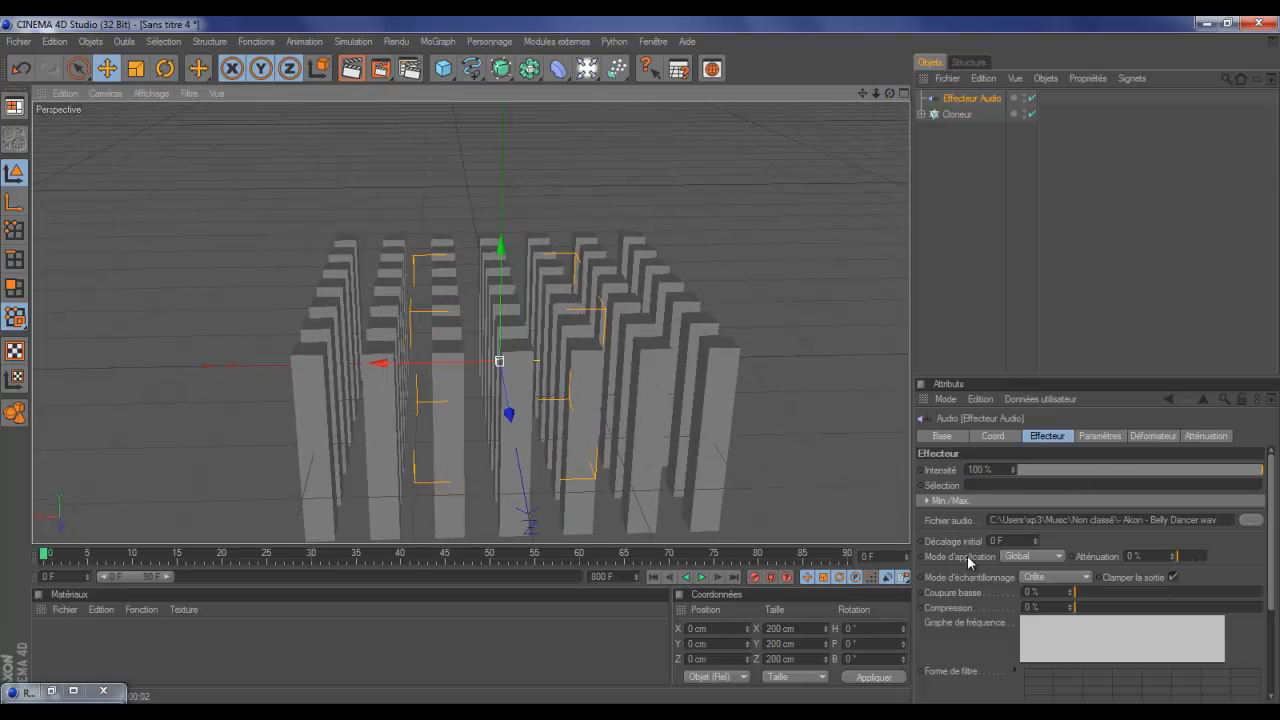
pyautogui.click(1042, 554)
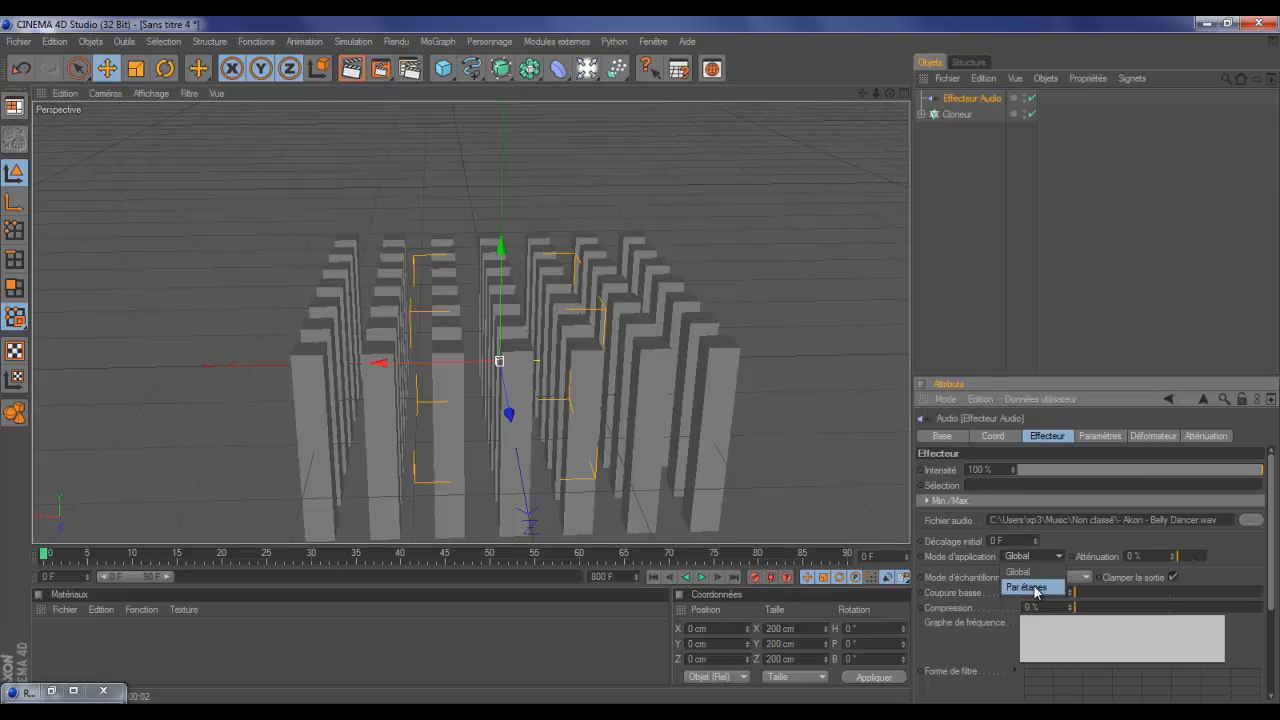
pyautogui.click(1032, 587)
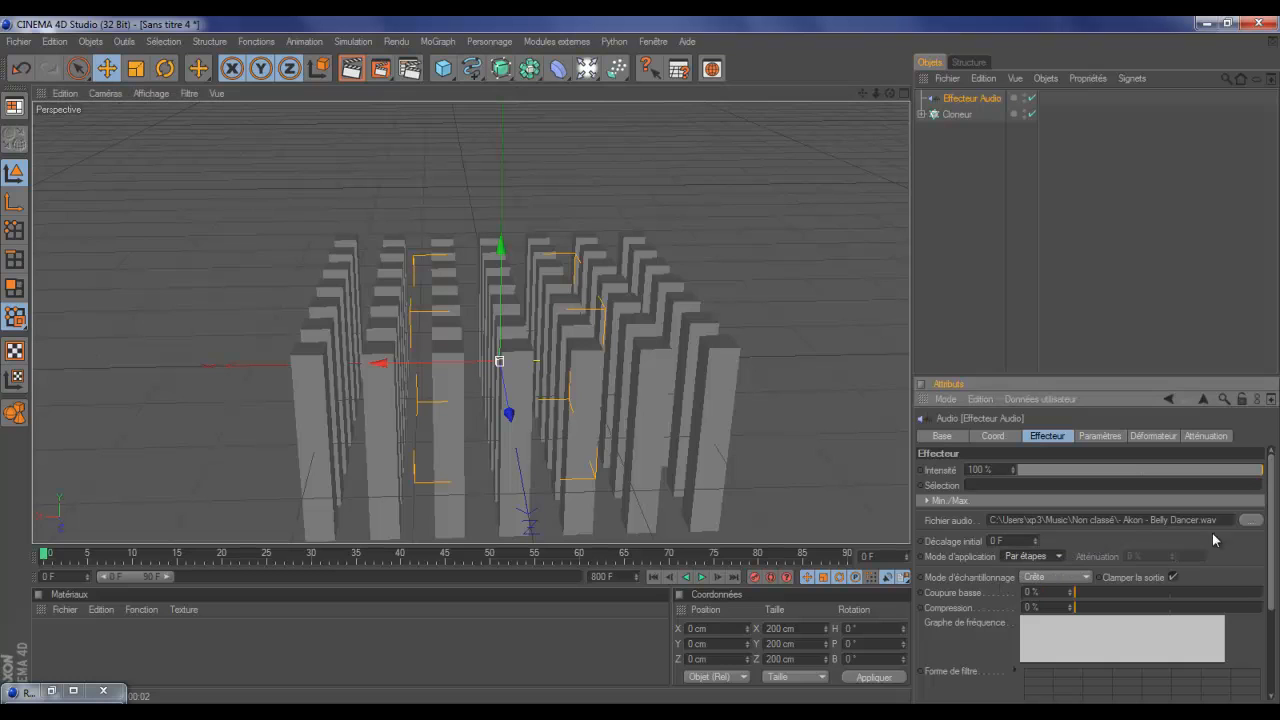
# Play the animation from several angles to examine the stepped pillar motion, and return to the first frame
pyautogui.click(702, 578)
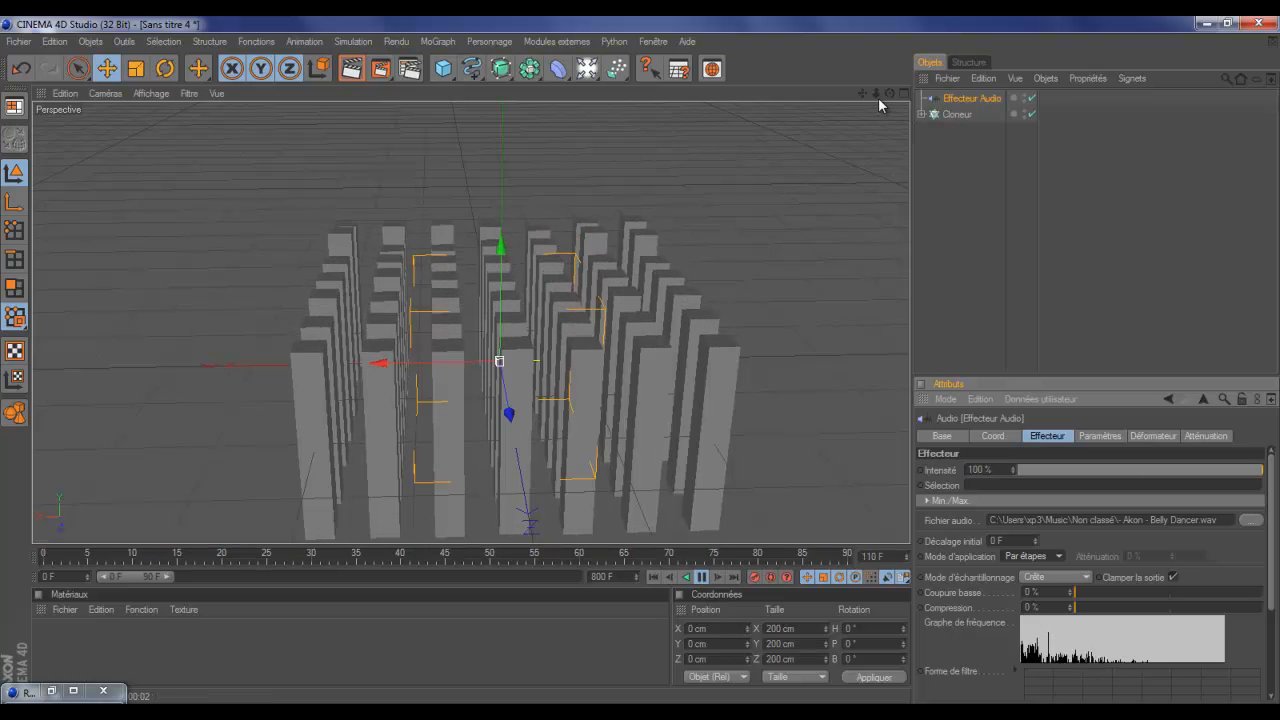
pyautogui.moveTo(889, 93); pyautogui.dragTo(643, 366)
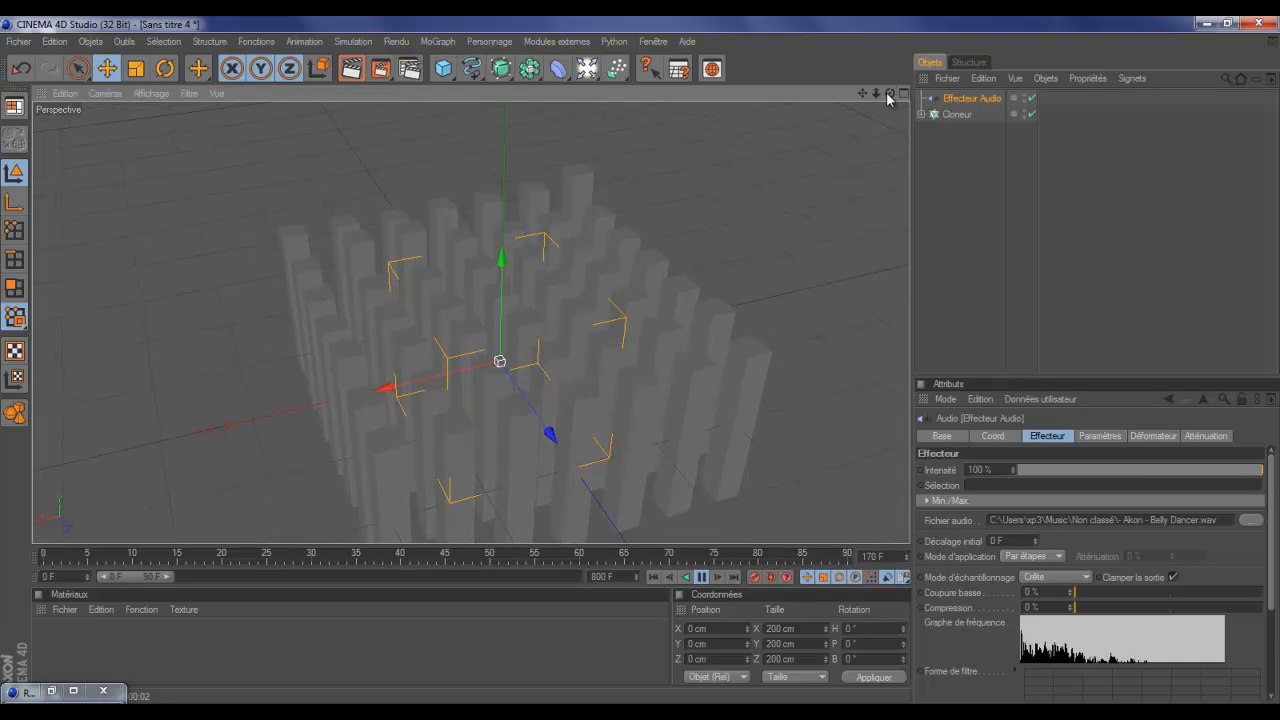
pyautogui.moveTo(889, 93); pyautogui.dragTo(641, 367)
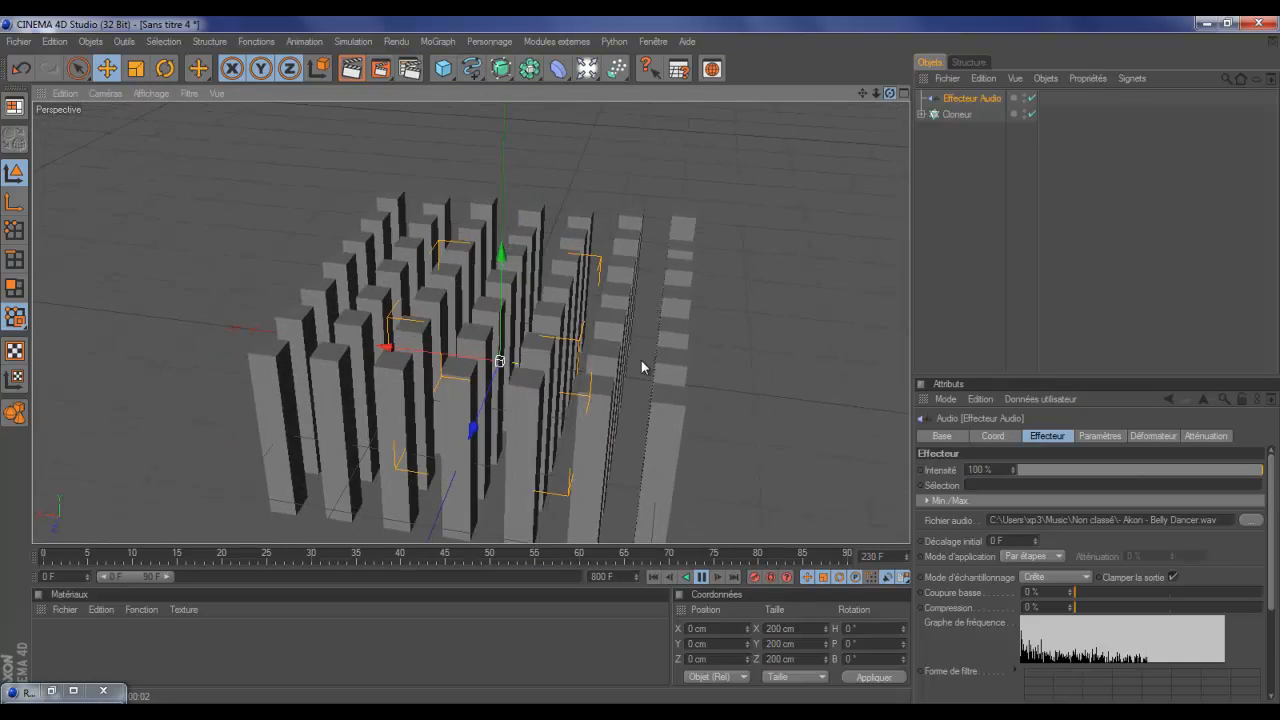
pyautogui.click(703, 578)
pyautogui.click(654, 577)
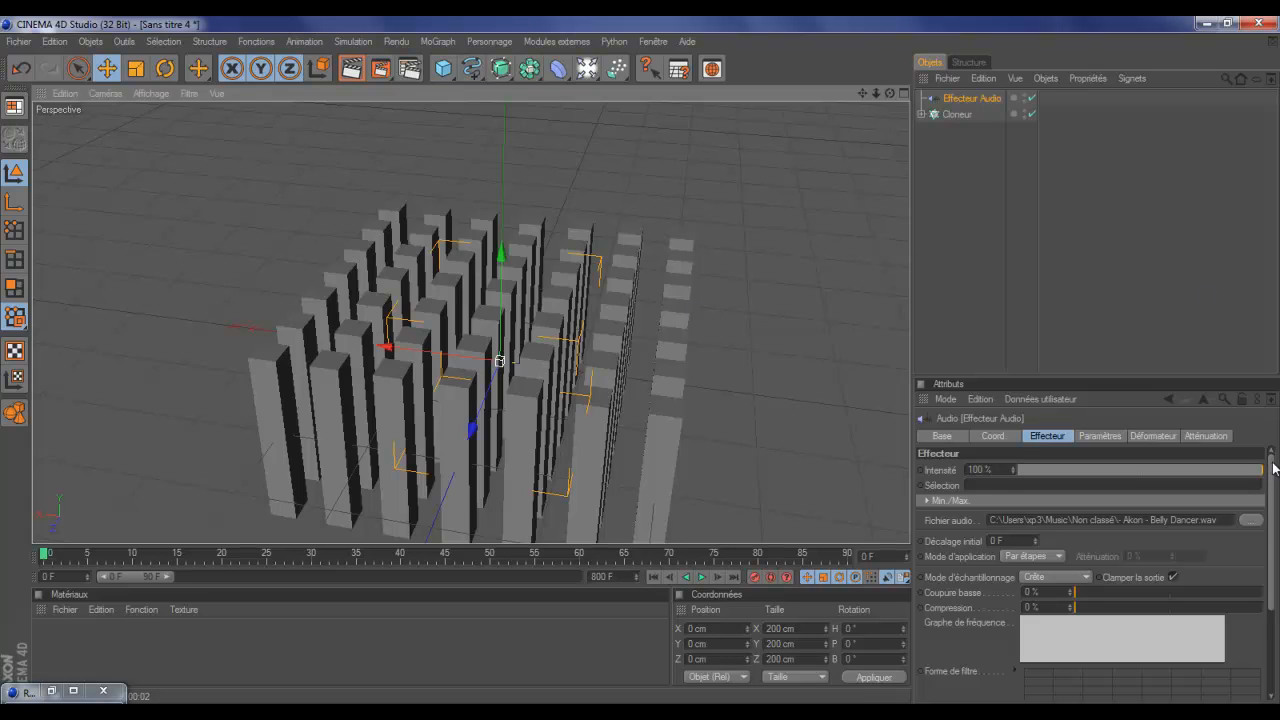
pyautogui.moveTo(1273, 468); pyautogui.dragTo(1270, 441)
pyautogui.click(702, 577)
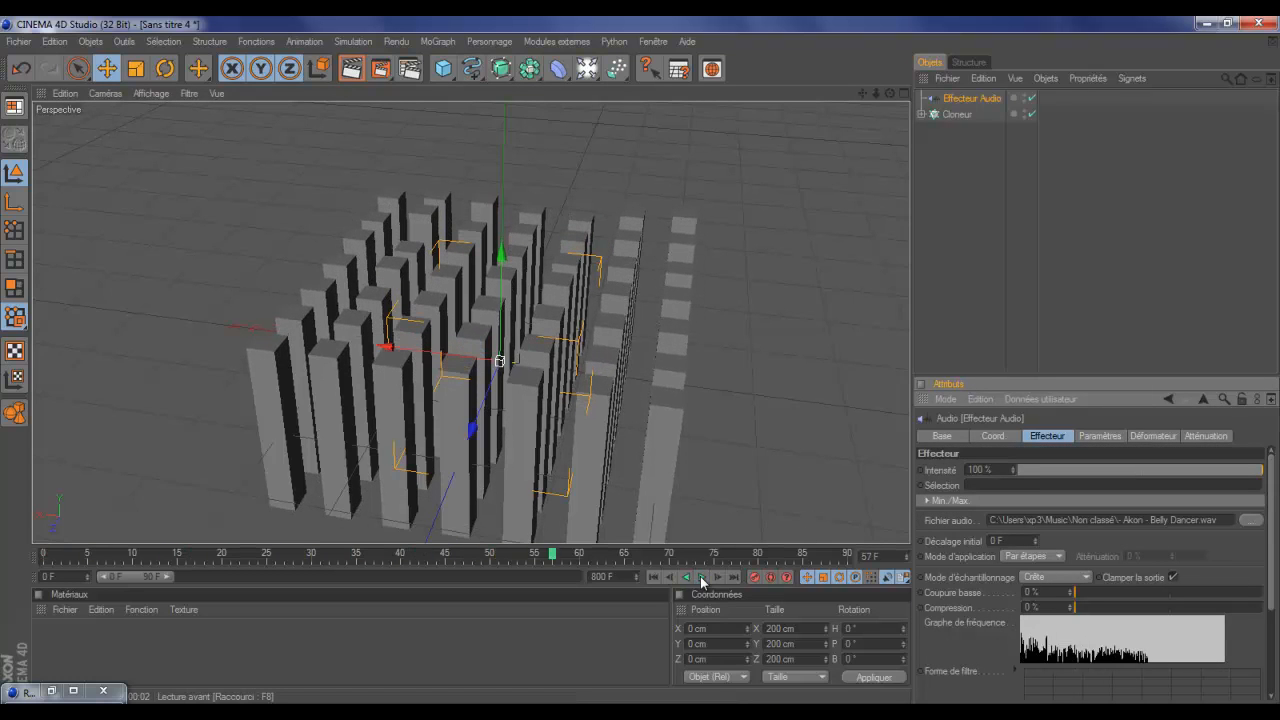
pyautogui.click(702, 577)
pyautogui.click(649, 579)
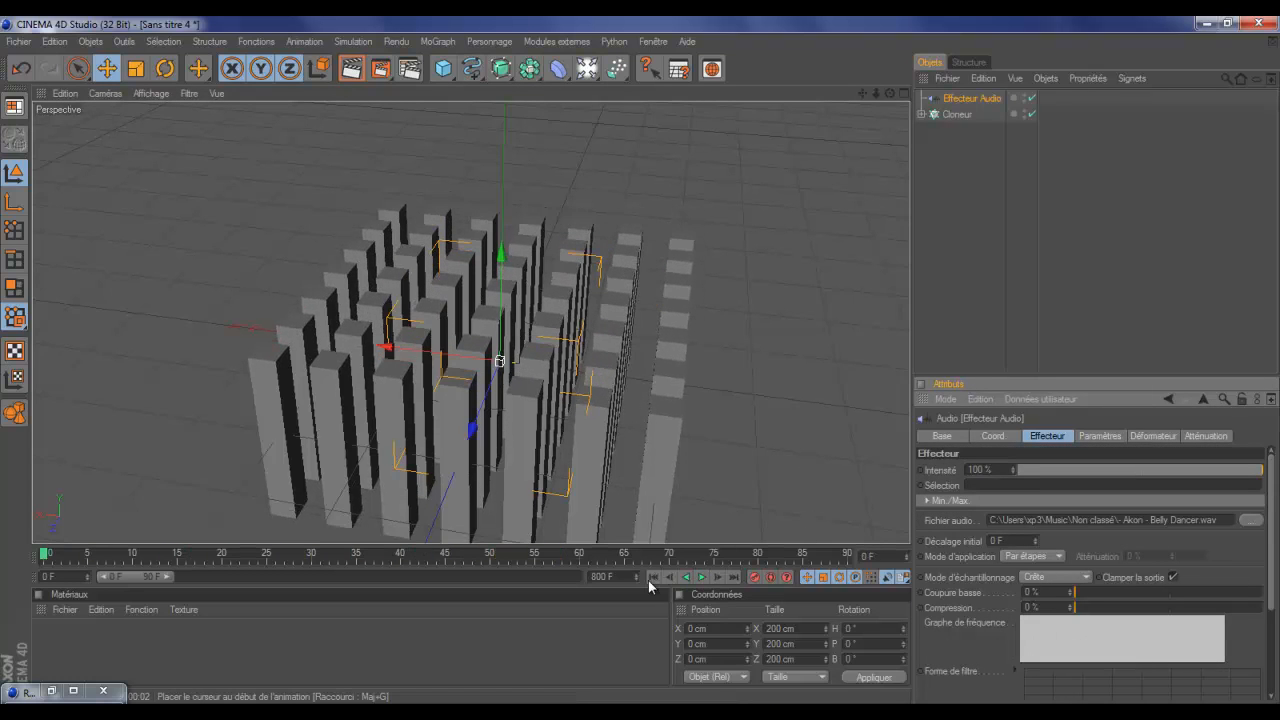
# Set the Audio effector's P.Y to 0, disable Position, and enable Echelle with E.Y at 2
pyautogui.click(1102, 437)
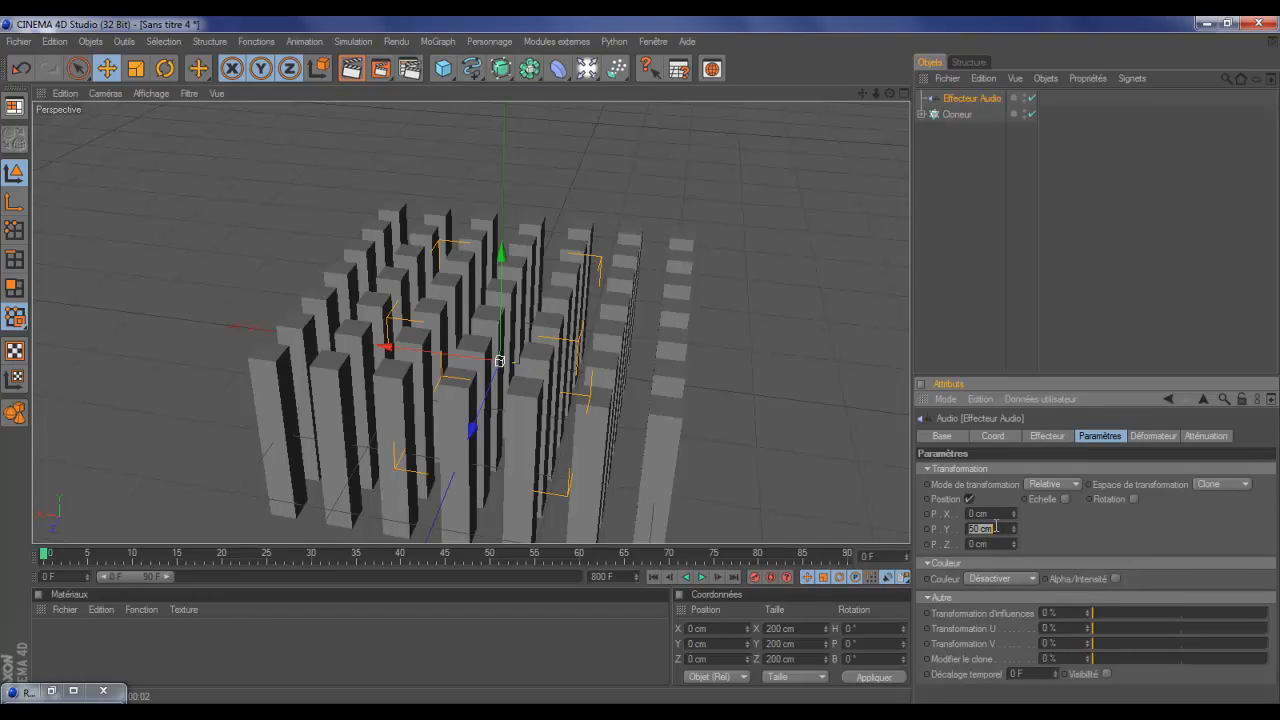
pyautogui.write('0')
pyautogui.press('Return')
pyautogui.click(969, 499)
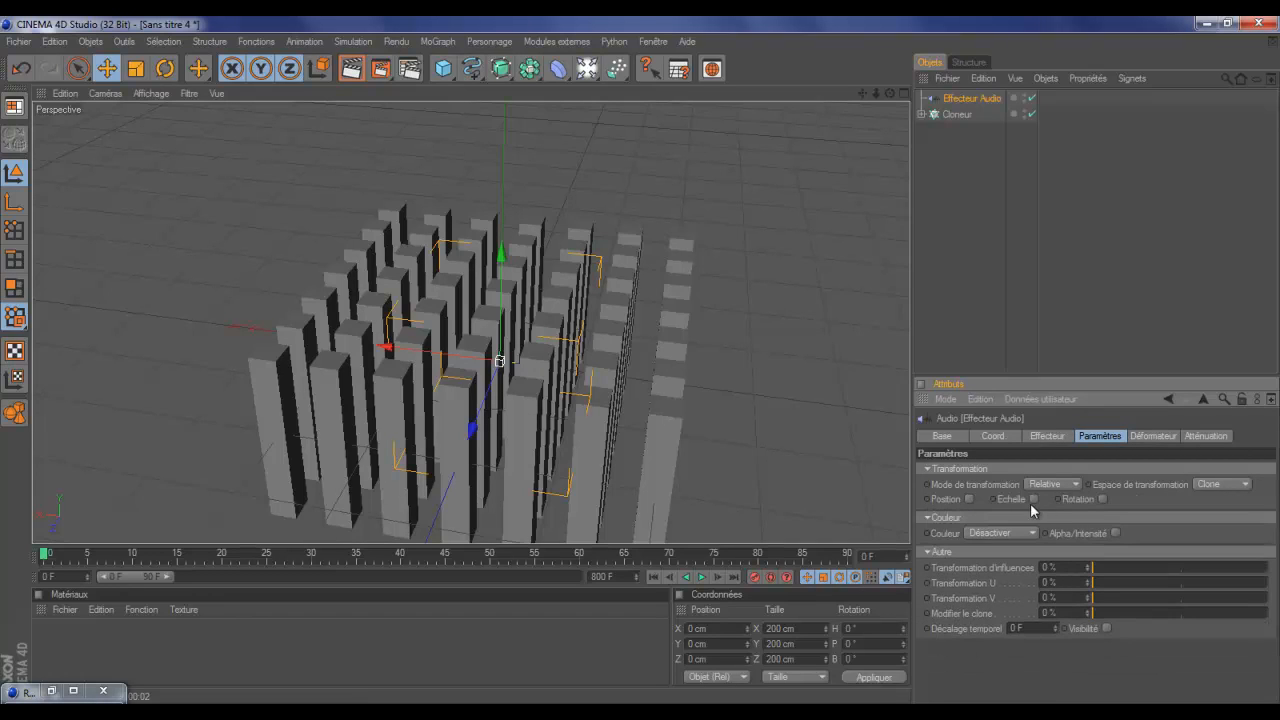
pyautogui.click(1032, 499)
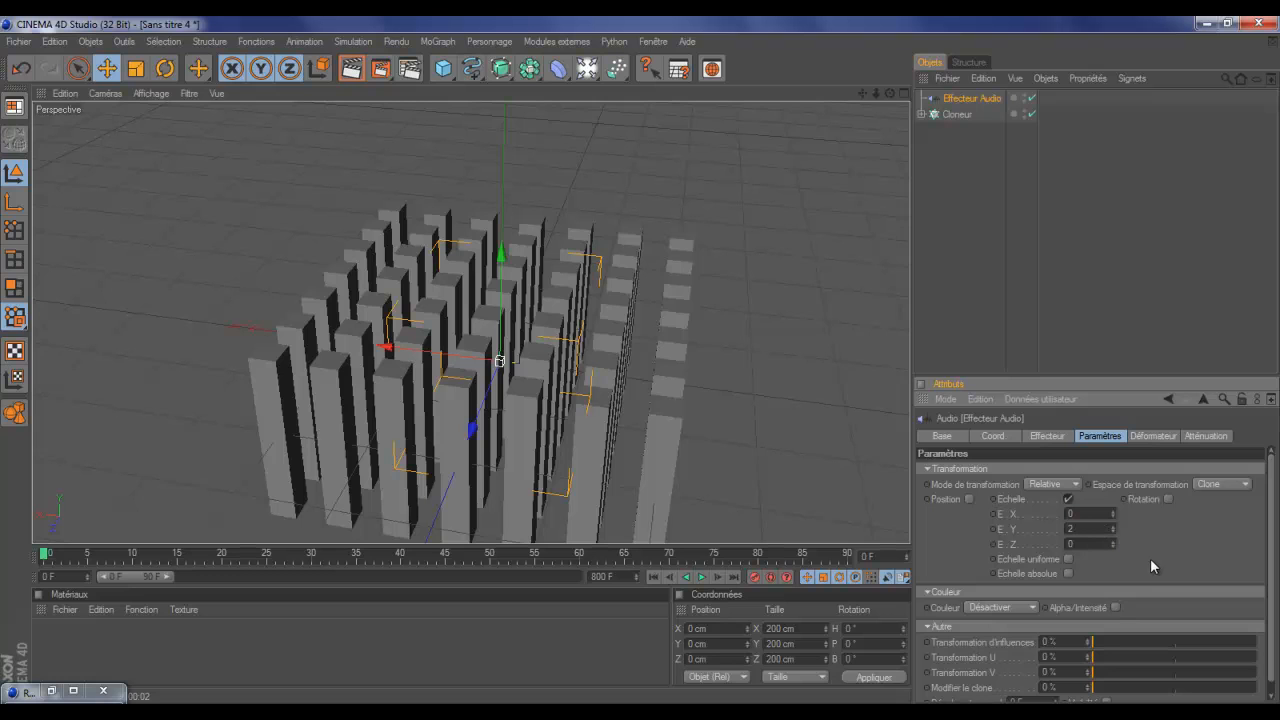
# Play the animation to examine the vertical scaling of the pillars from another angle, and return to the first frame
pyautogui.click(699, 579)
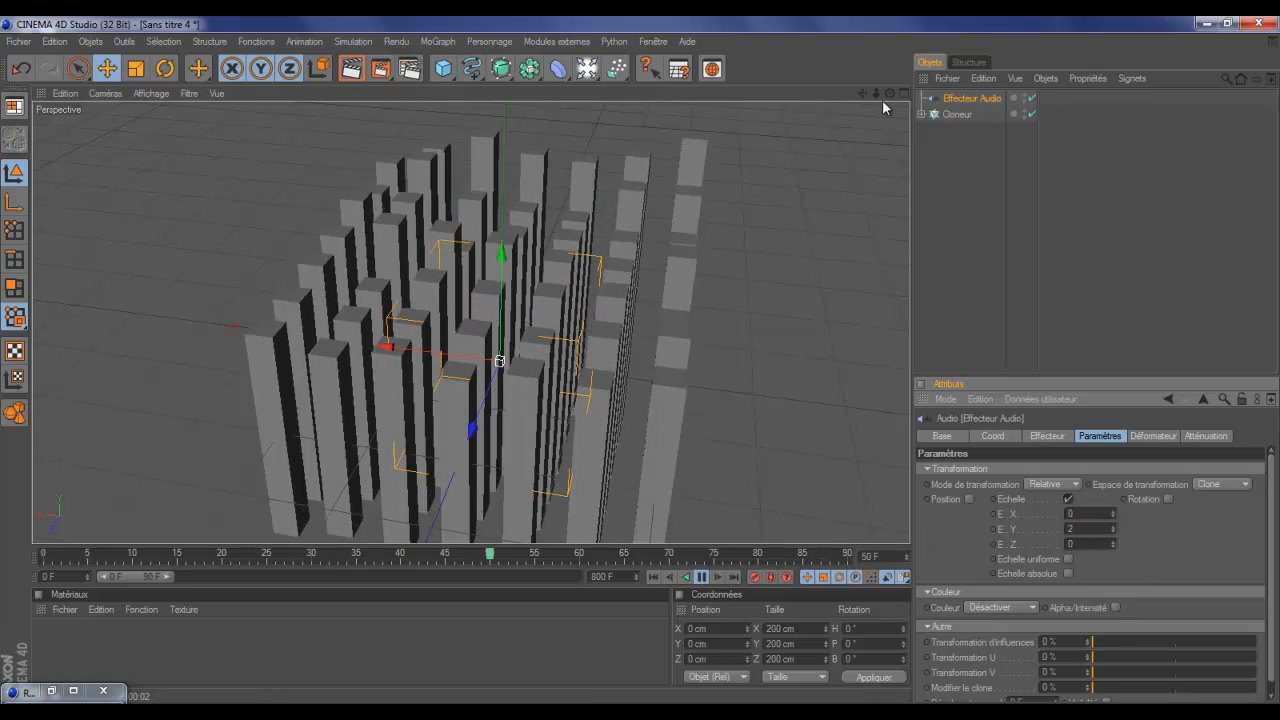
pyautogui.moveTo(887, 94); pyautogui.dragTo(626, 374)
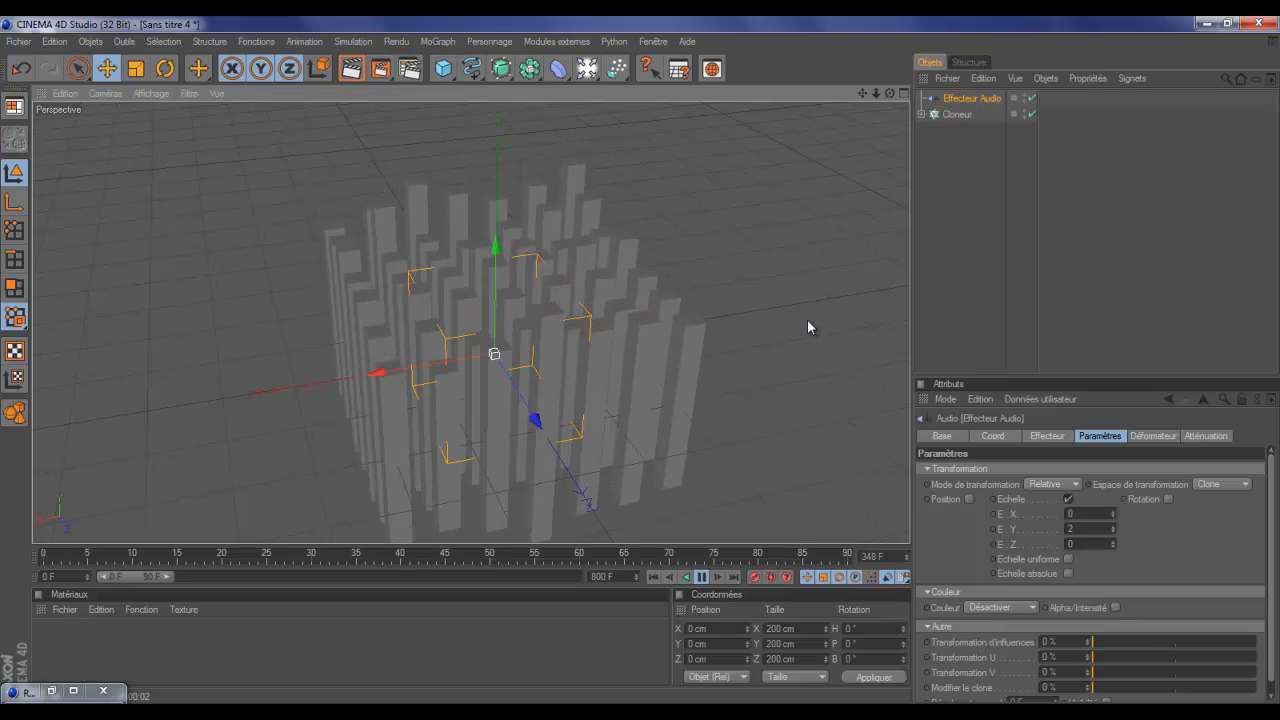
pyautogui.click(703, 580)
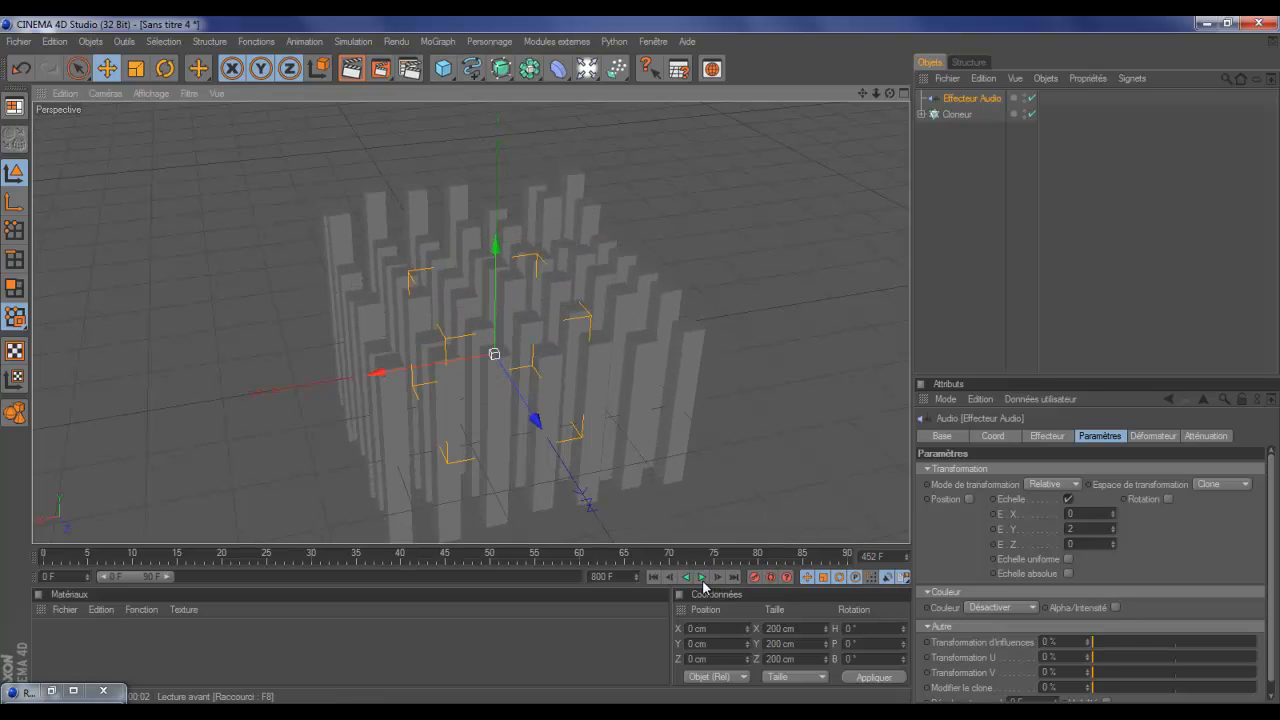
pyautogui.click(655, 577)
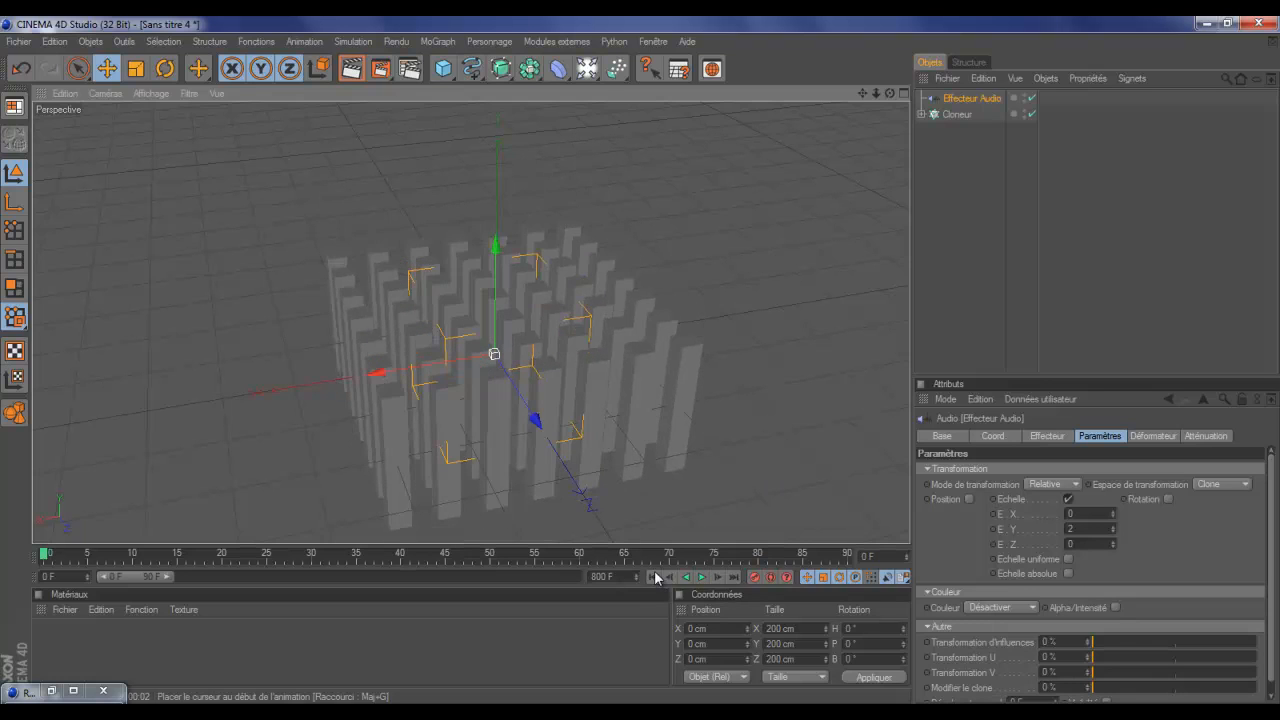
# Set E.Y to 0, disable Echelle, and enable Rotation with R.H at 45° for the Audio effector
pyautogui.click(1085, 527)
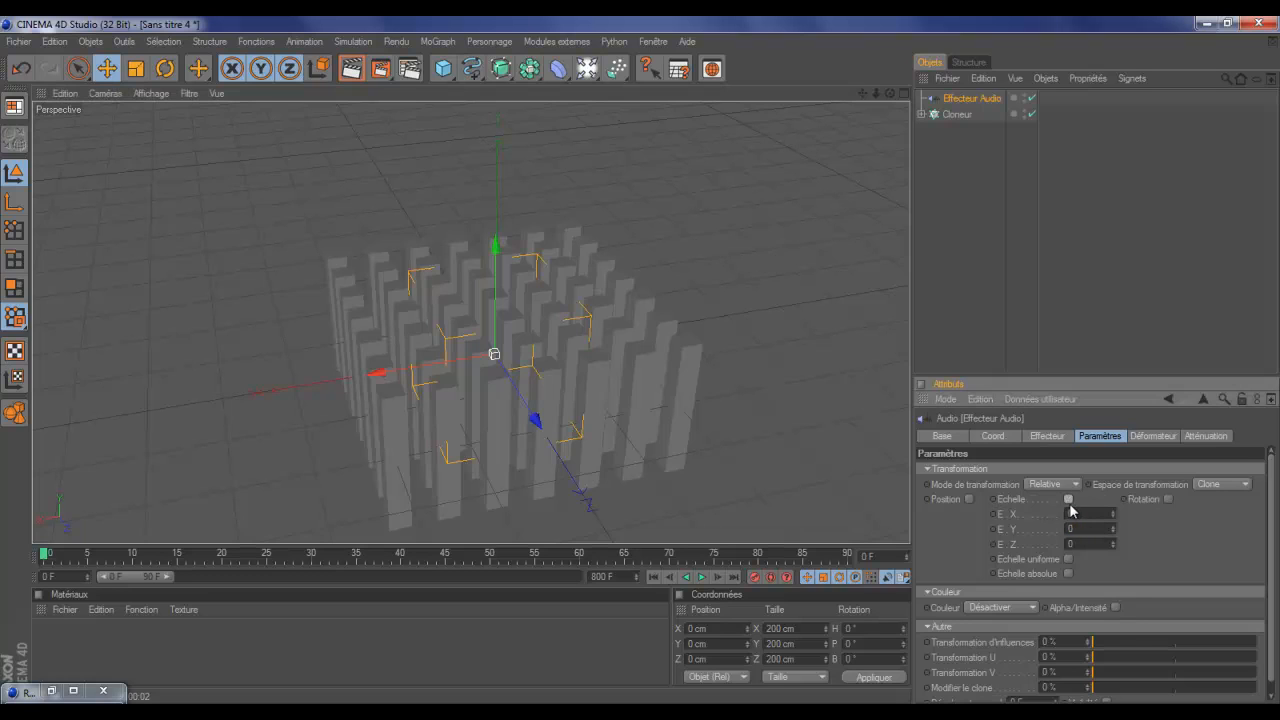
pyautogui.click(1068, 499)
pyautogui.click(1102, 499)
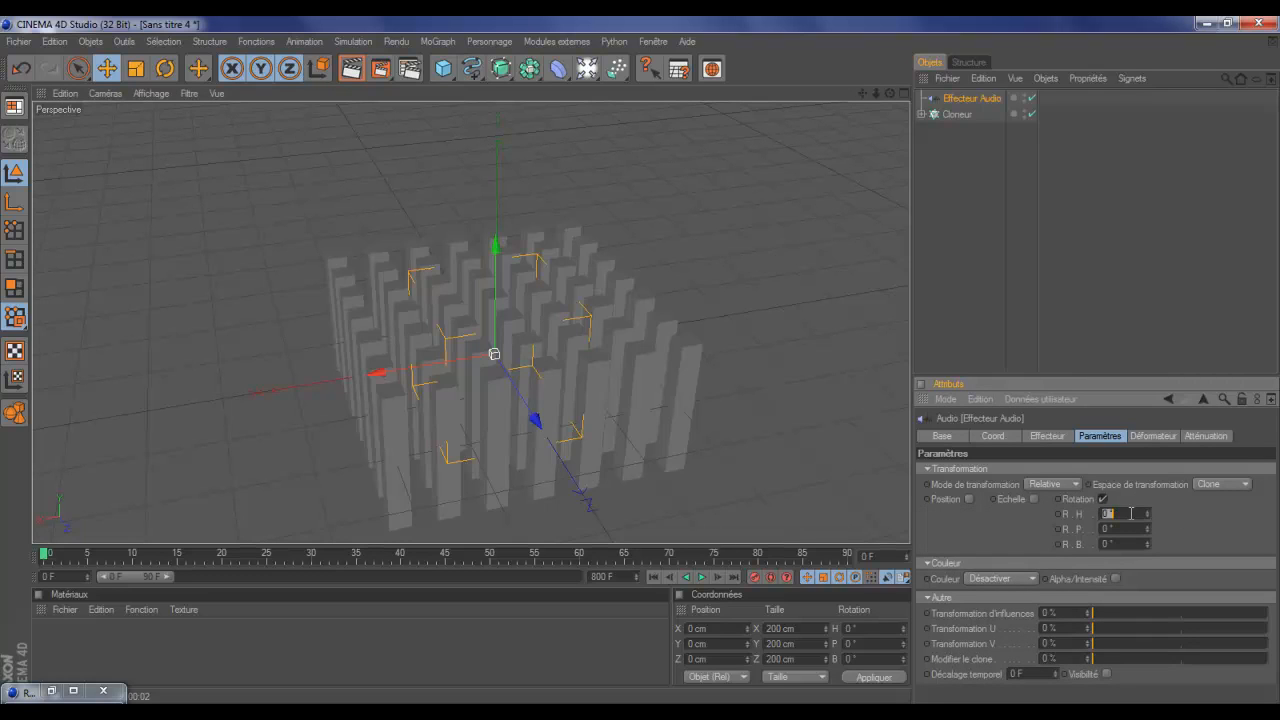
pyautogui.press('Return')
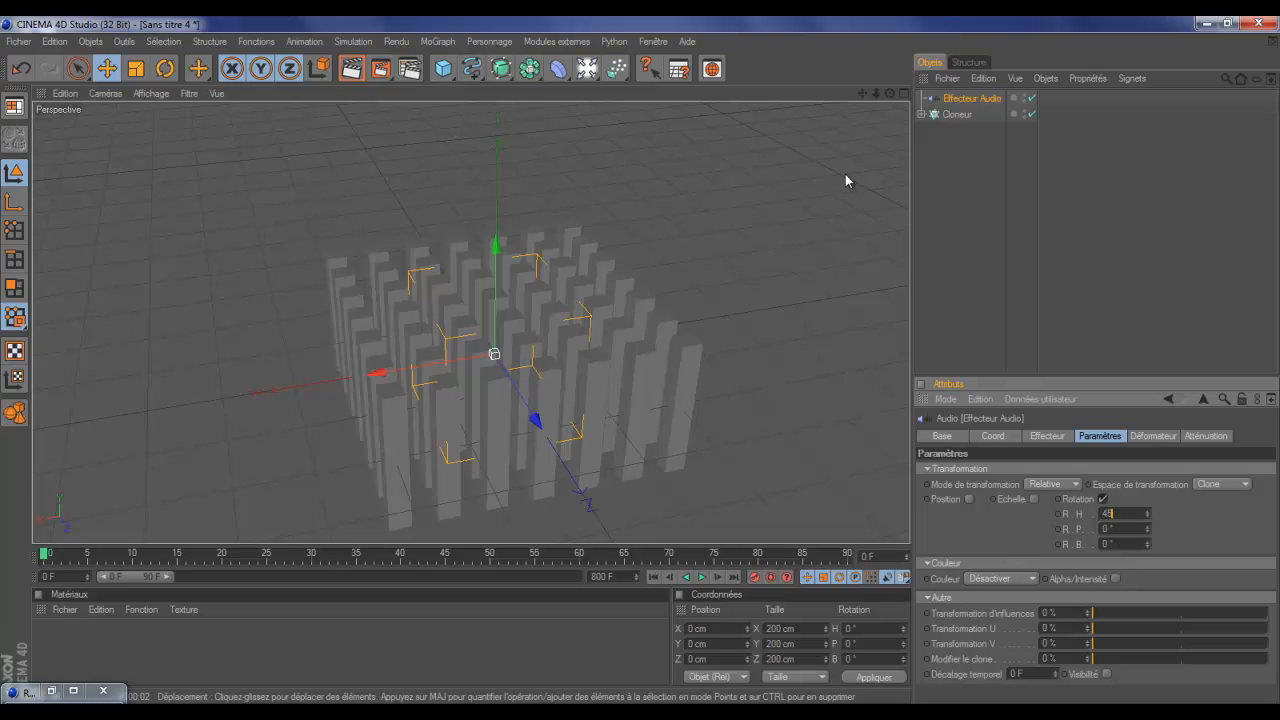
# Play the animation to examine the pillars' rotation from above, and return to the first frame
pyautogui.moveTo(889, 93)
pyautogui.mouseDown()
pyautogui.moveTo(634, 371)
pyautogui.moveTo(690, 395)
pyautogui.mouseUp()
pyautogui.click(702, 577)
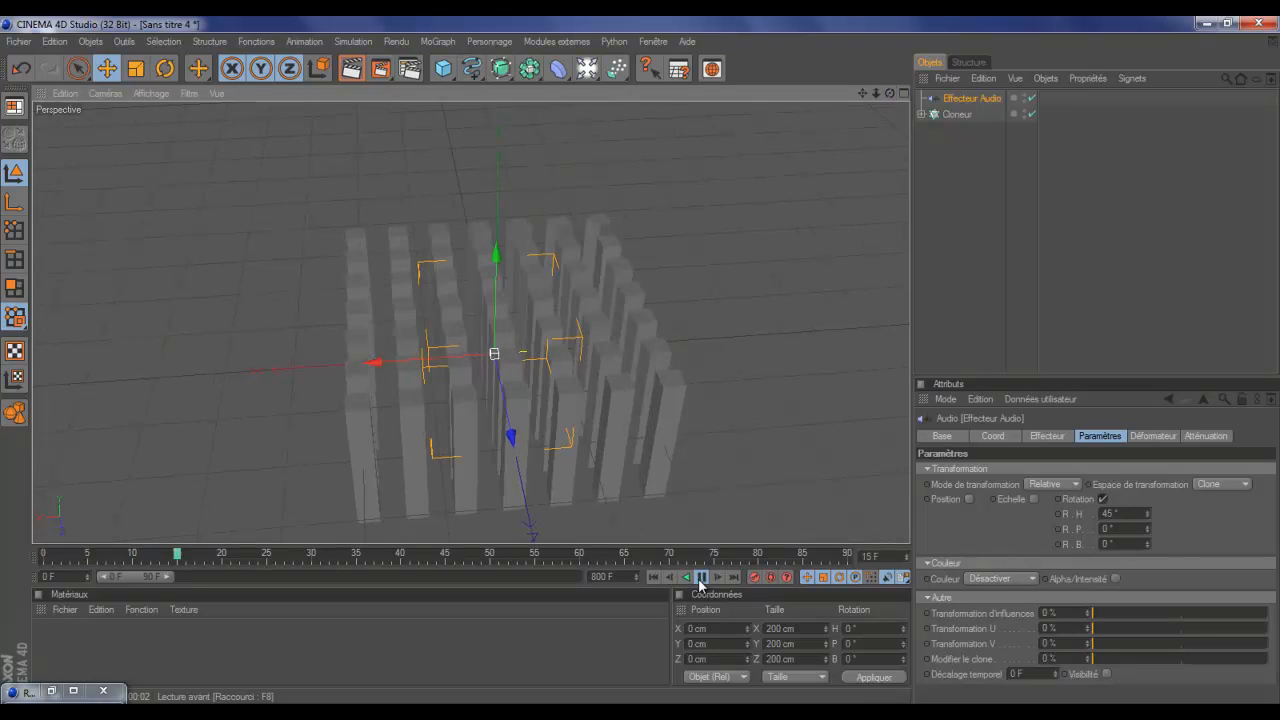
pyautogui.moveTo(889, 93); pyautogui.dragTo(643, 363)
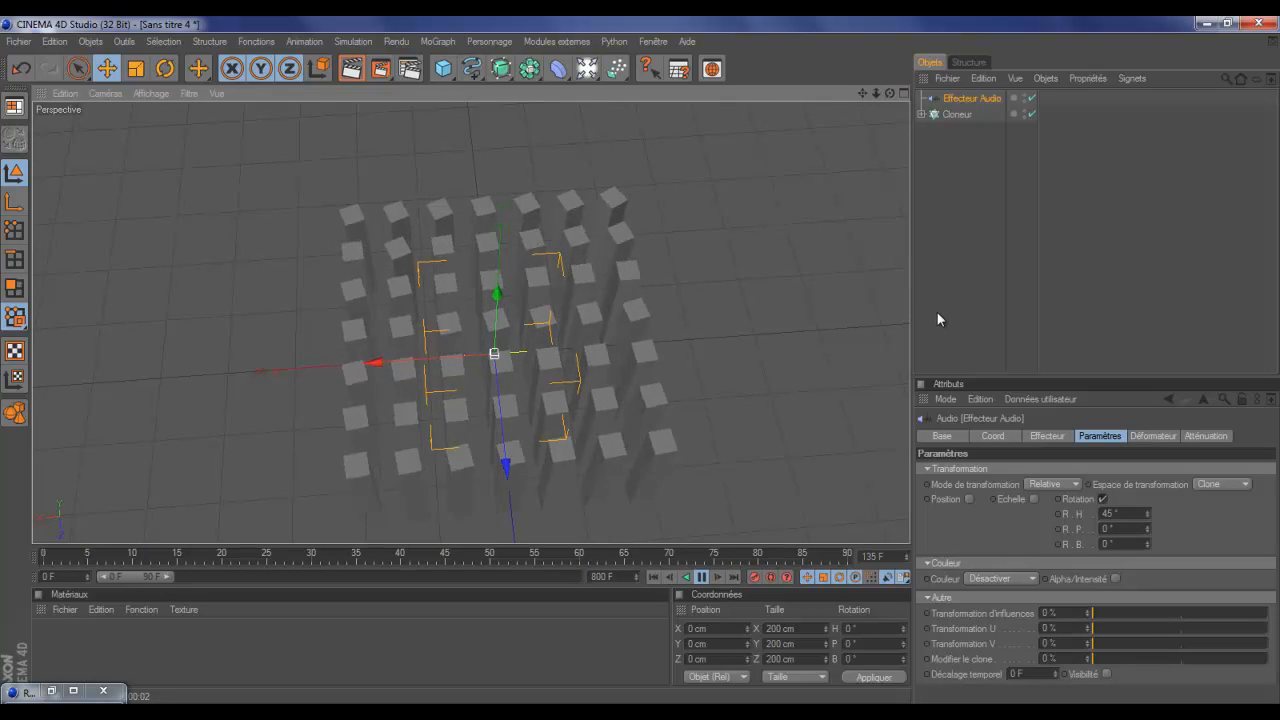
pyautogui.click(702, 577)
pyautogui.click(652, 577)
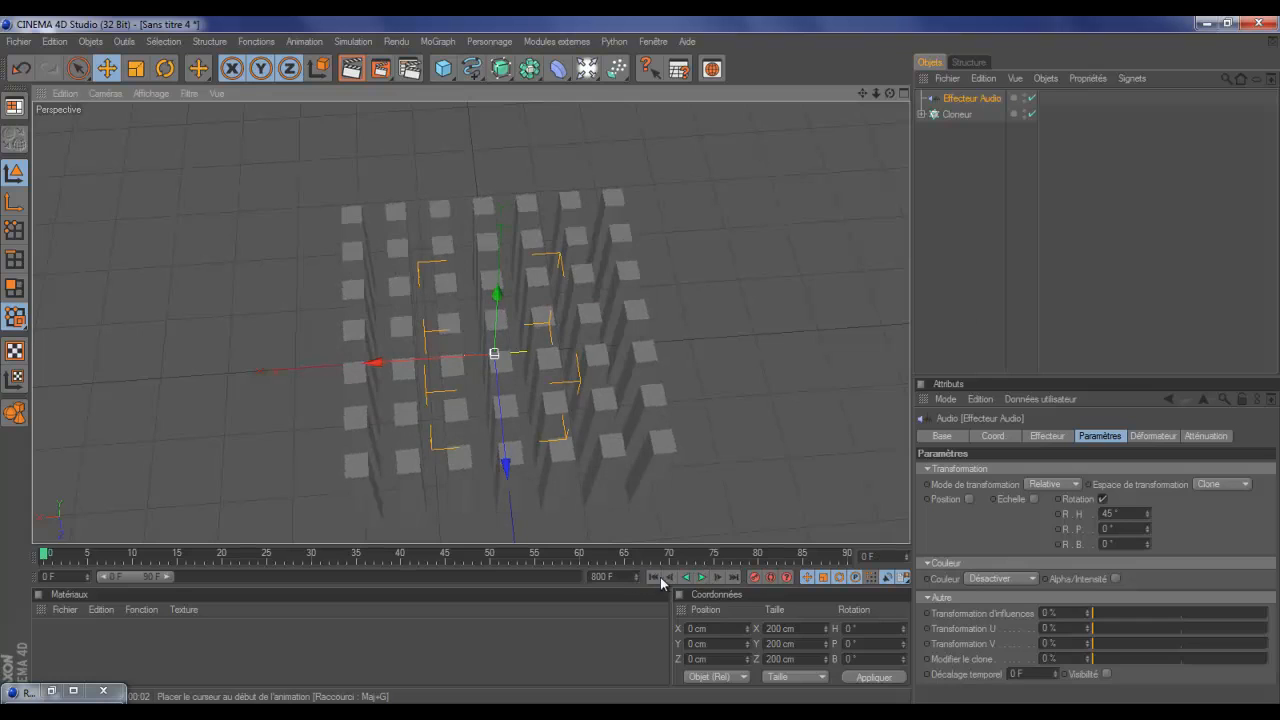
# Enable Echelle with E.Y at 2 alongside Rotation, and preview the combined motion before returning to the first frame
pyautogui.click(1034, 499)
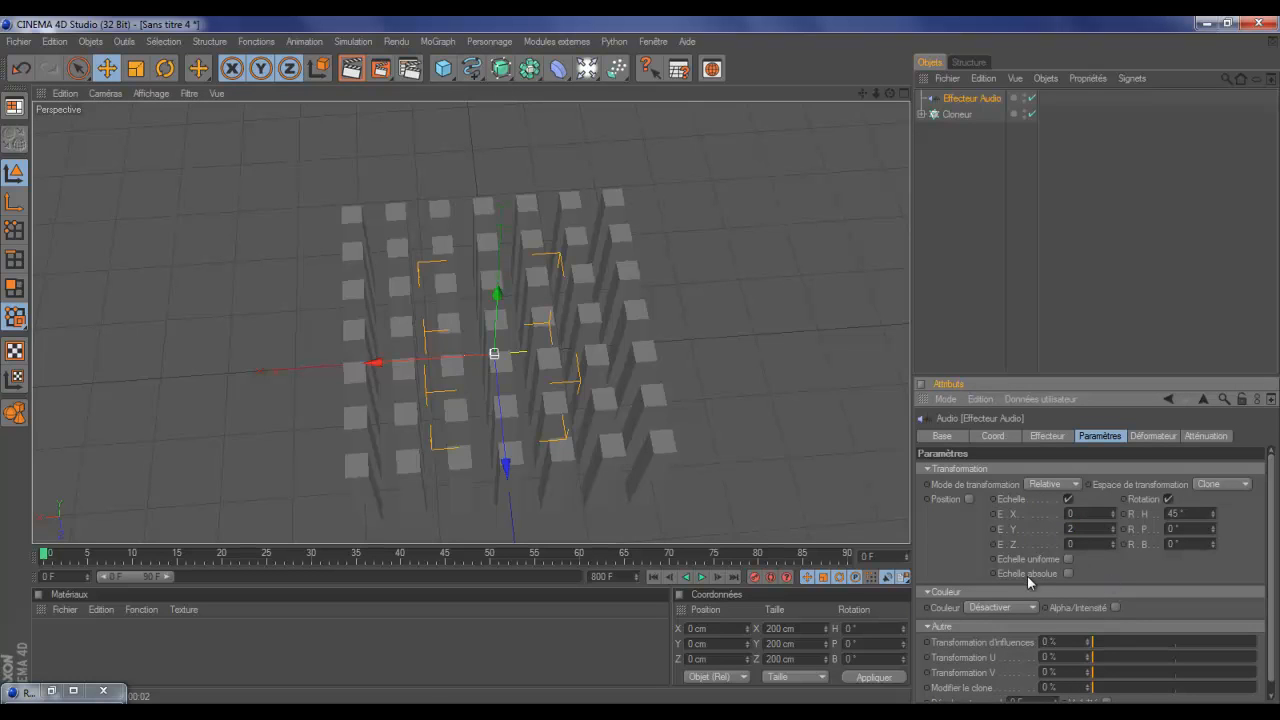
pyautogui.click(702, 577)
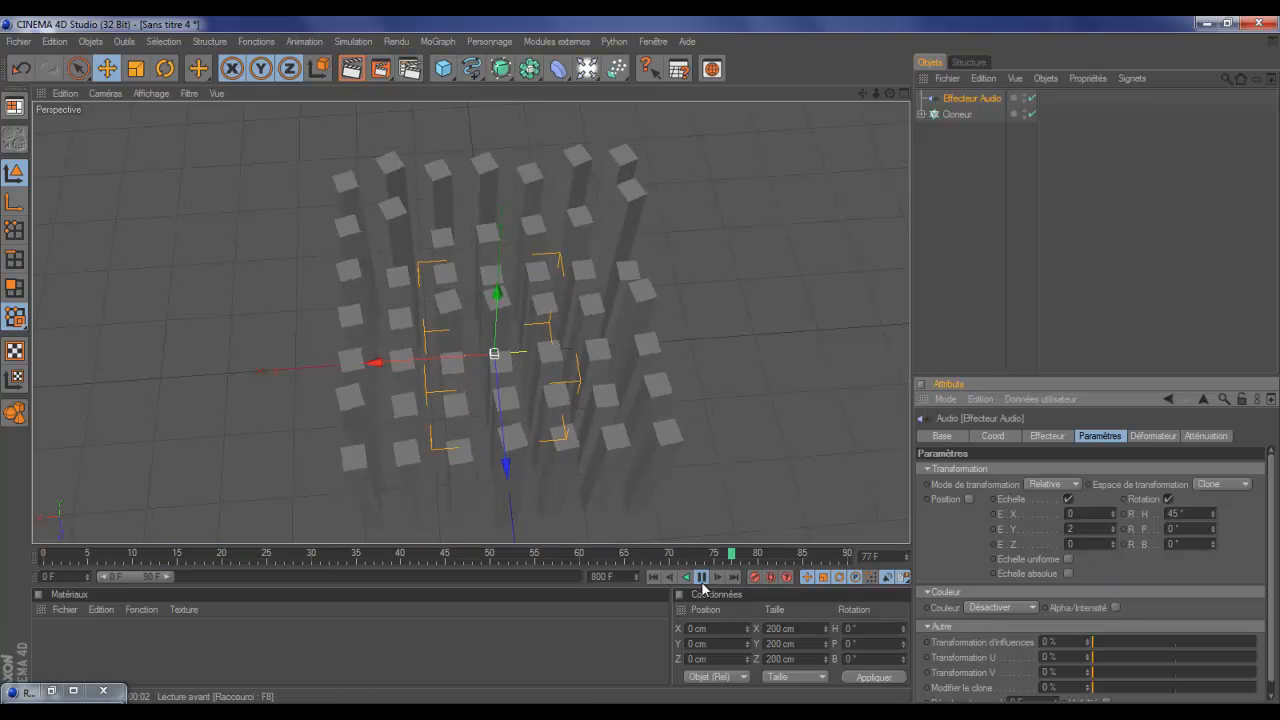
pyautogui.click(702, 578)
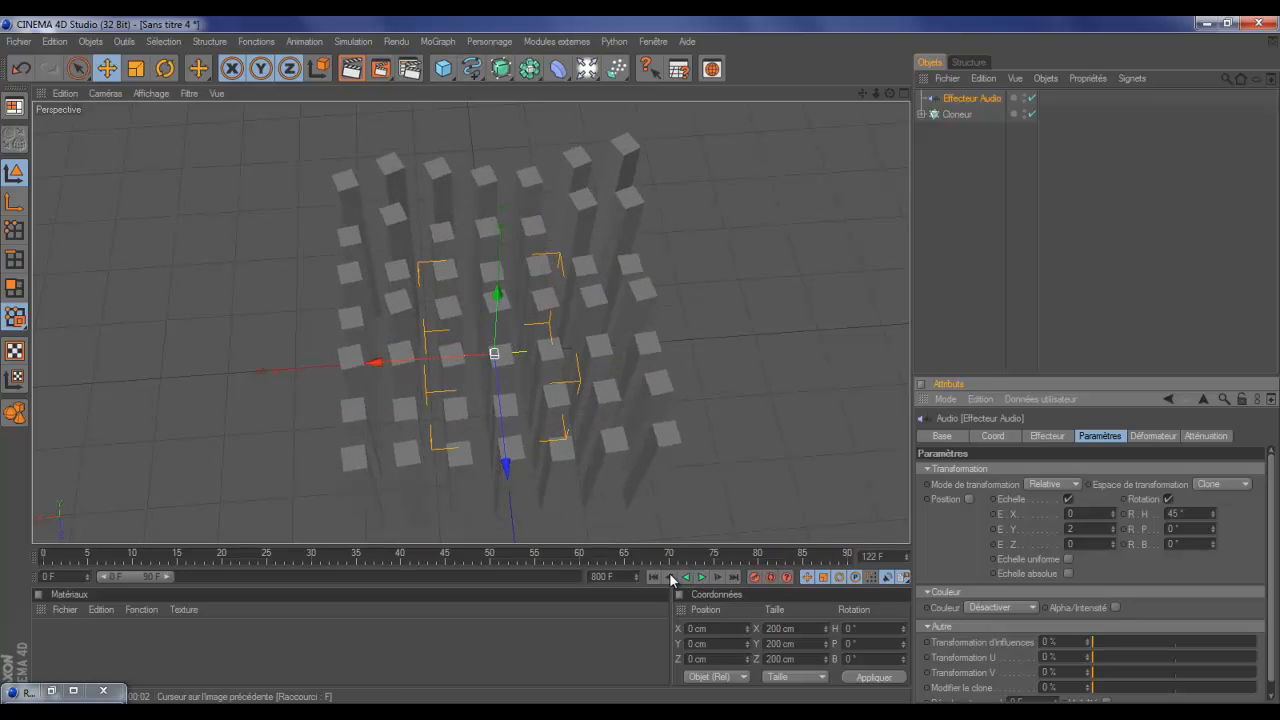
pyautogui.click(653, 578)
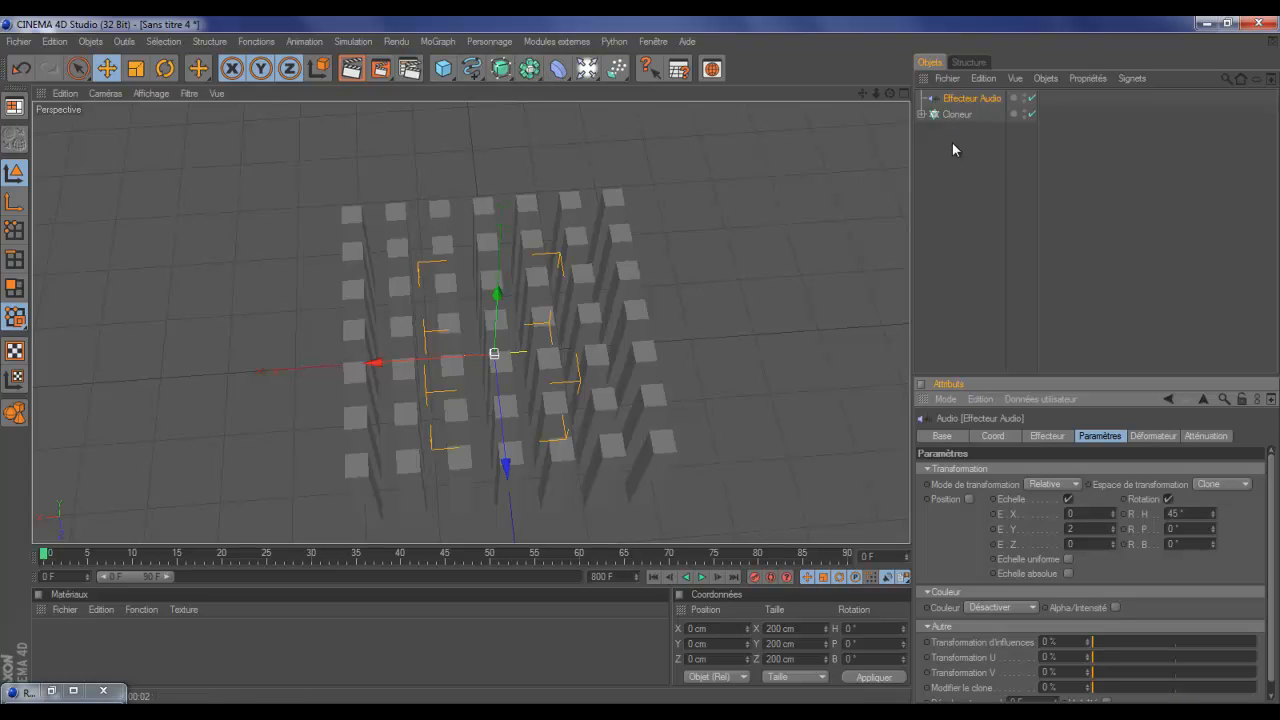
# Check the effectors assigned to the Cloneur object, and reselect the Audio effector
pyautogui.click(957, 114)
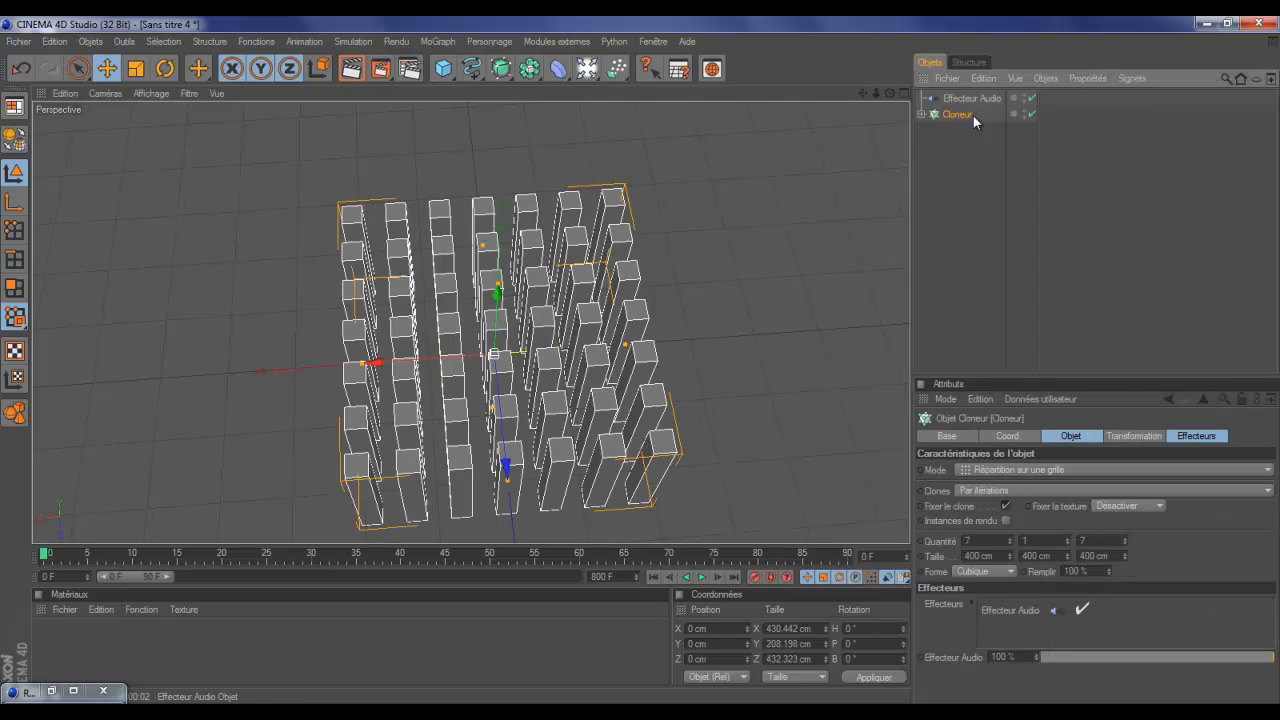
pyautogui.click(1198, 436)
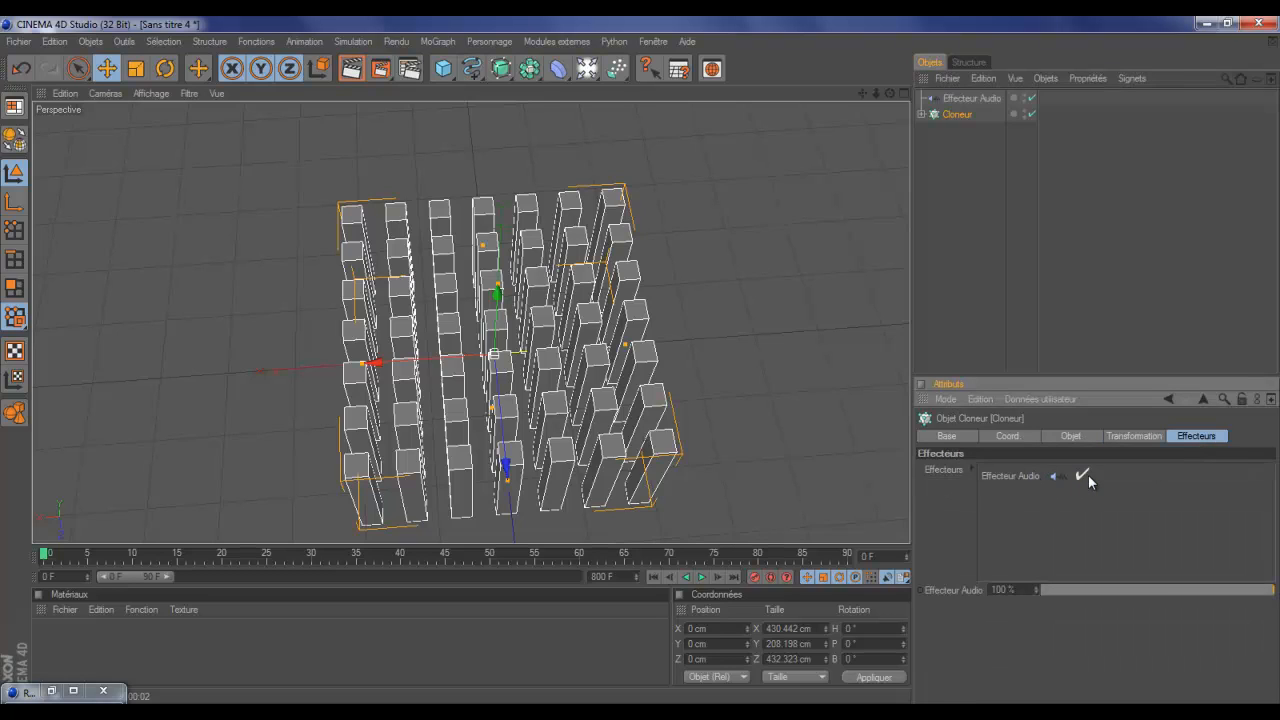
pyautogui.click(968, 98)
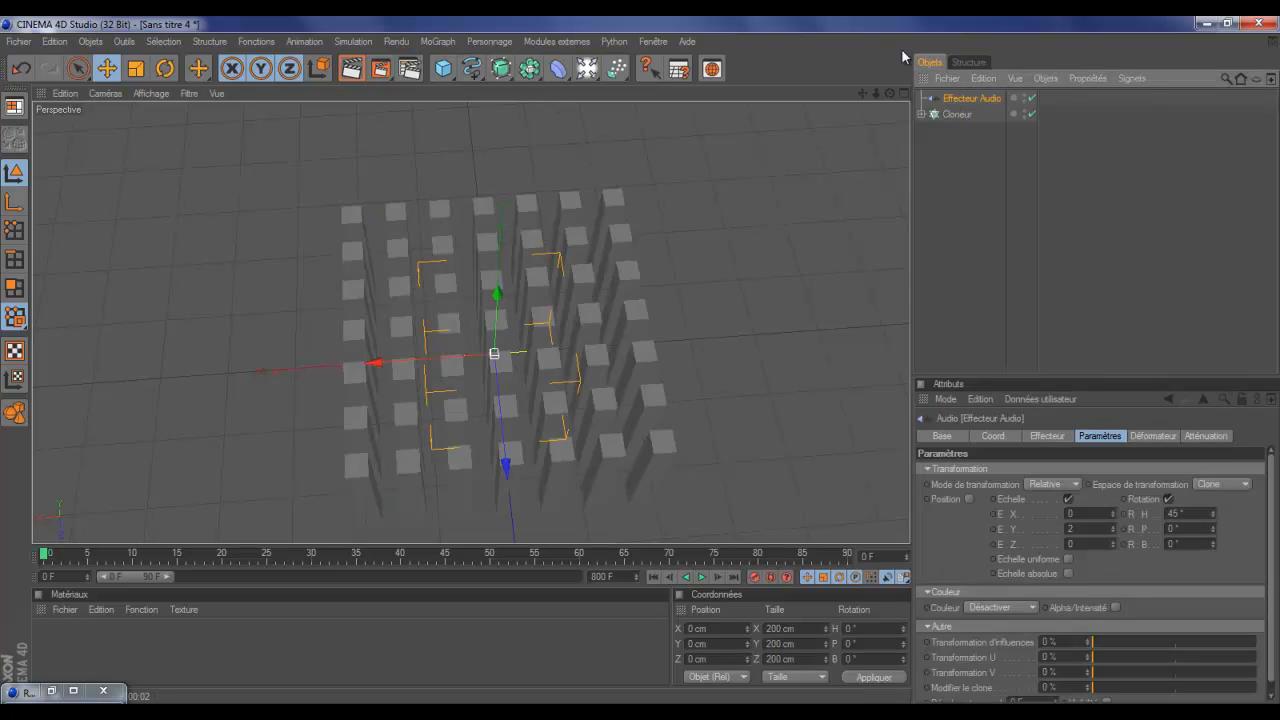
# Play the animation to examine the scaling and rotating pillars from a low side angle, and return to the first frame
pyautogui.moveTo(889, 93)
pyautogui.mouseDown()
pyautogui.moveTo(637, 372)
pyautogui.moveTo(608, 295)
pyautogui.mouseUp()
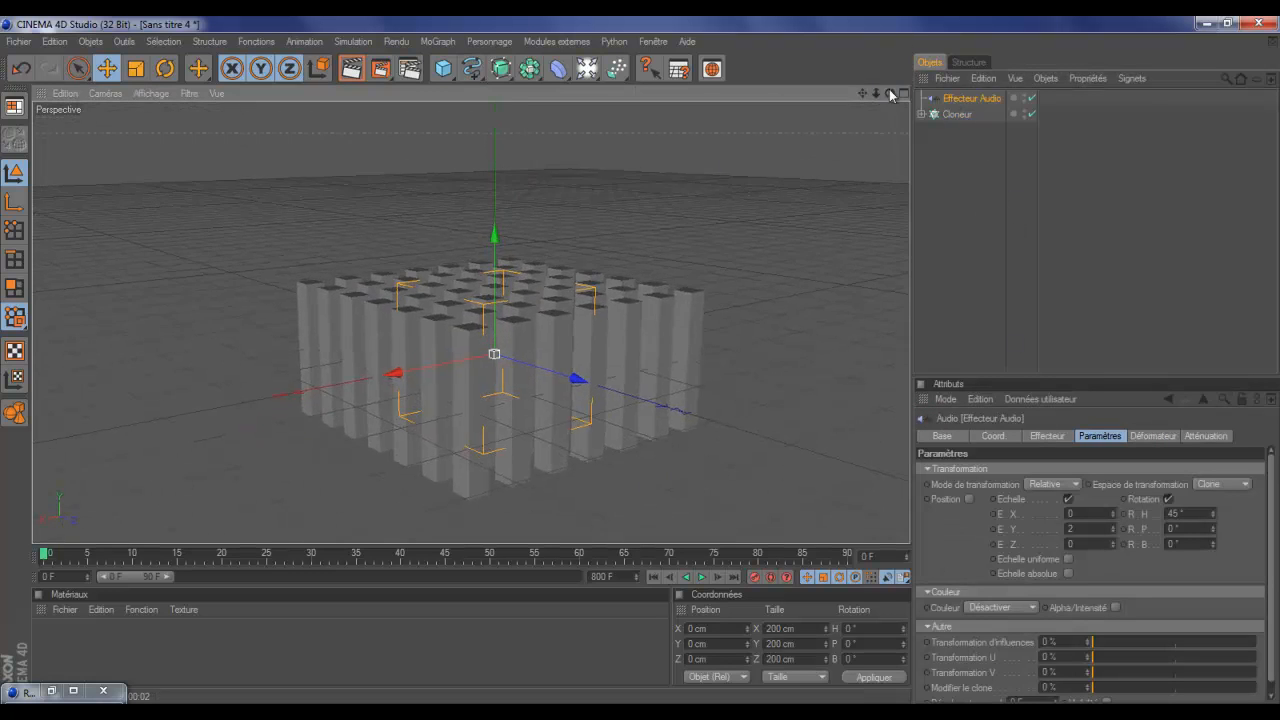
pyautogui.click(703, 578)
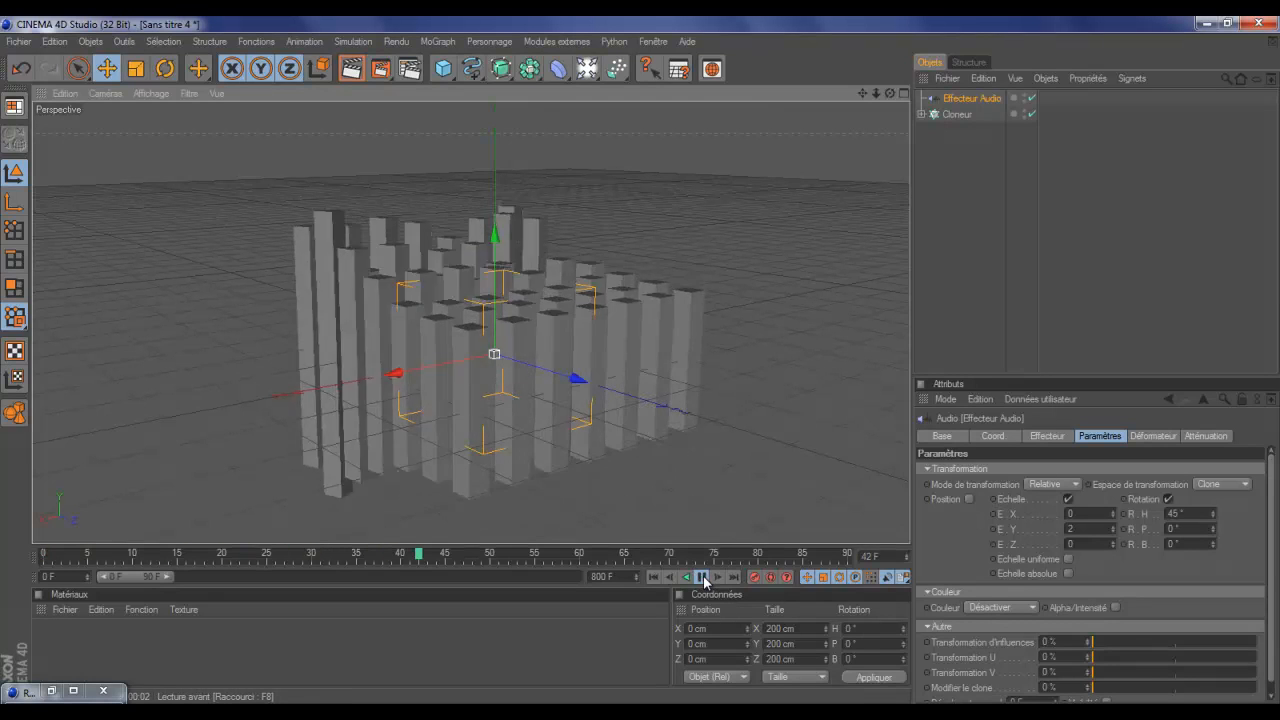
pyautogui.click(703, 579)
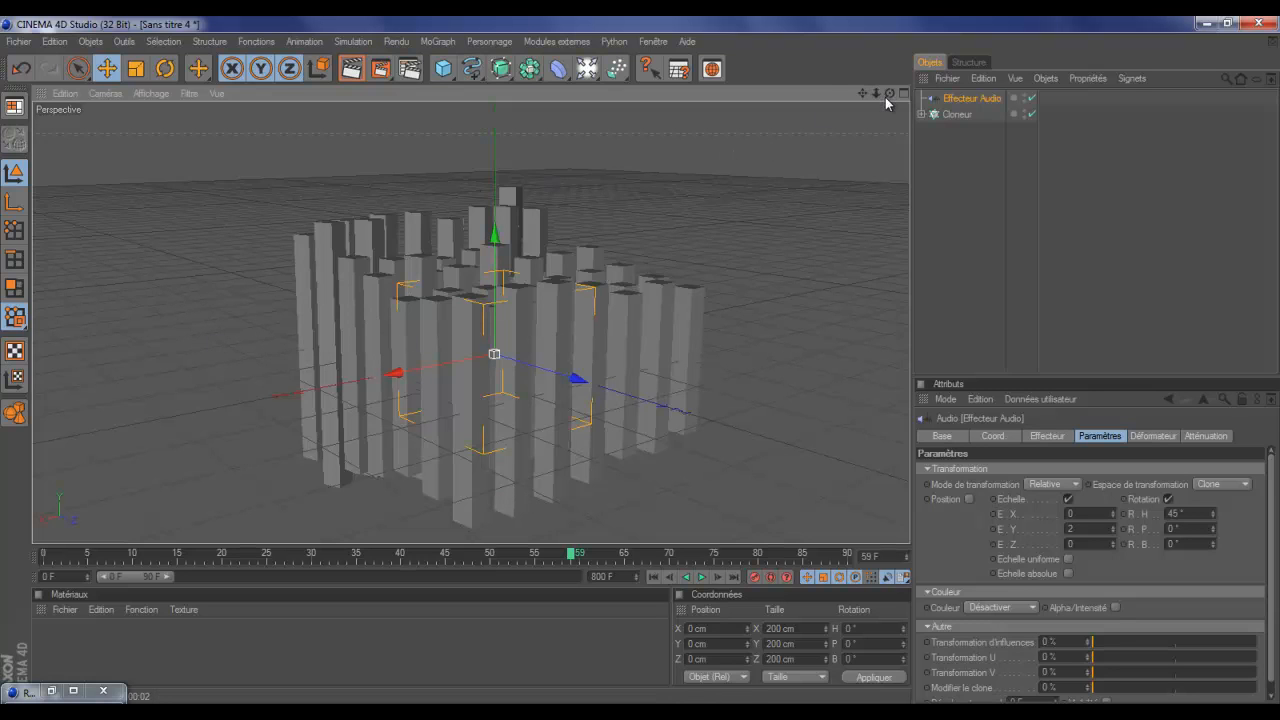
pyautogui.moveTo(885, 97)
pyautogui.mouseDown()
pyautogui.moveTo(643, 354)
pyautogui.moveTo(681, 355)
pyautogui.moveTo(640, 361)
pyautogui.mouseUp()
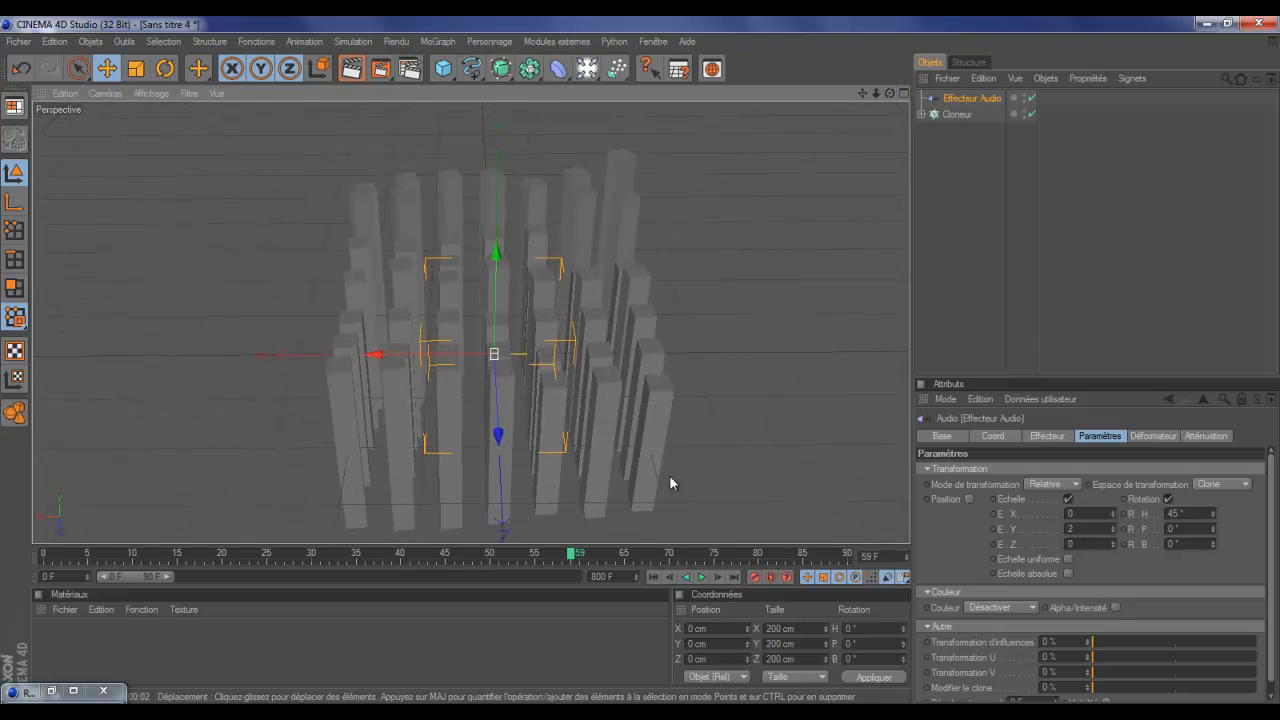
pyautogui.click(653, 577)
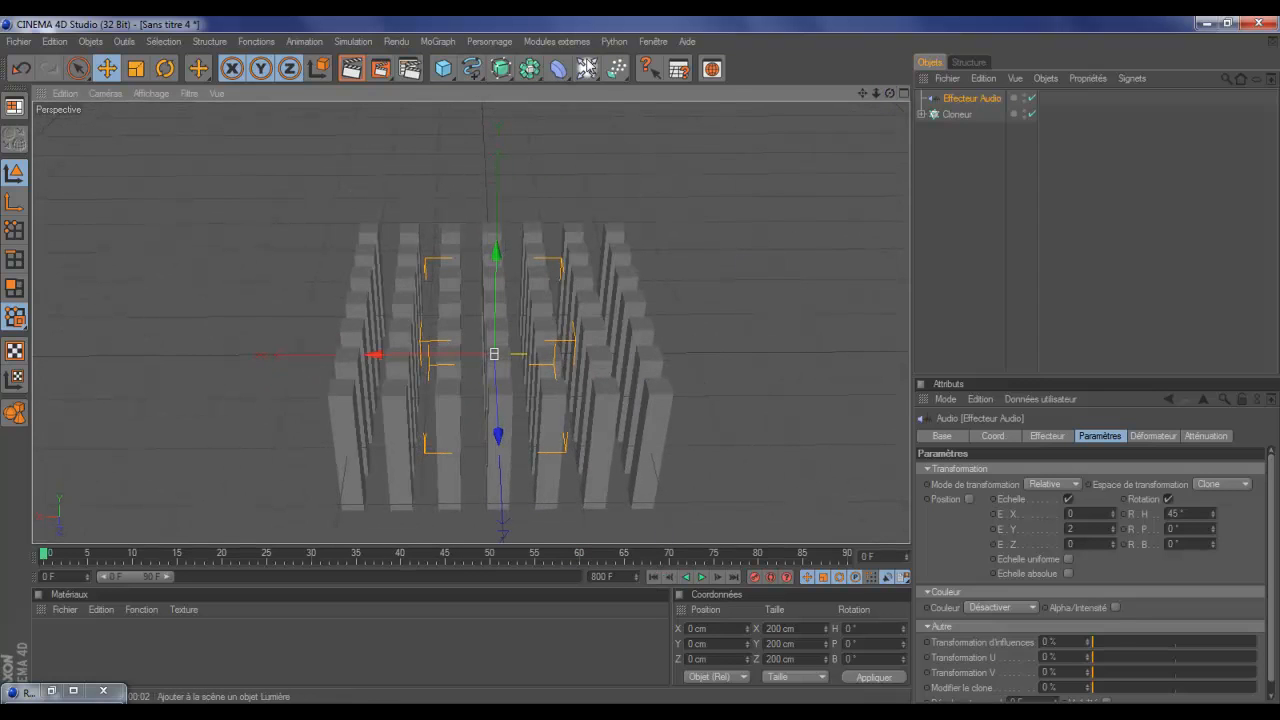
# Add a Sol floor object to the scene and raise it to about 35 cm in Y
pyautogui.click(616, 68)
pyautogui.click(786, 206)
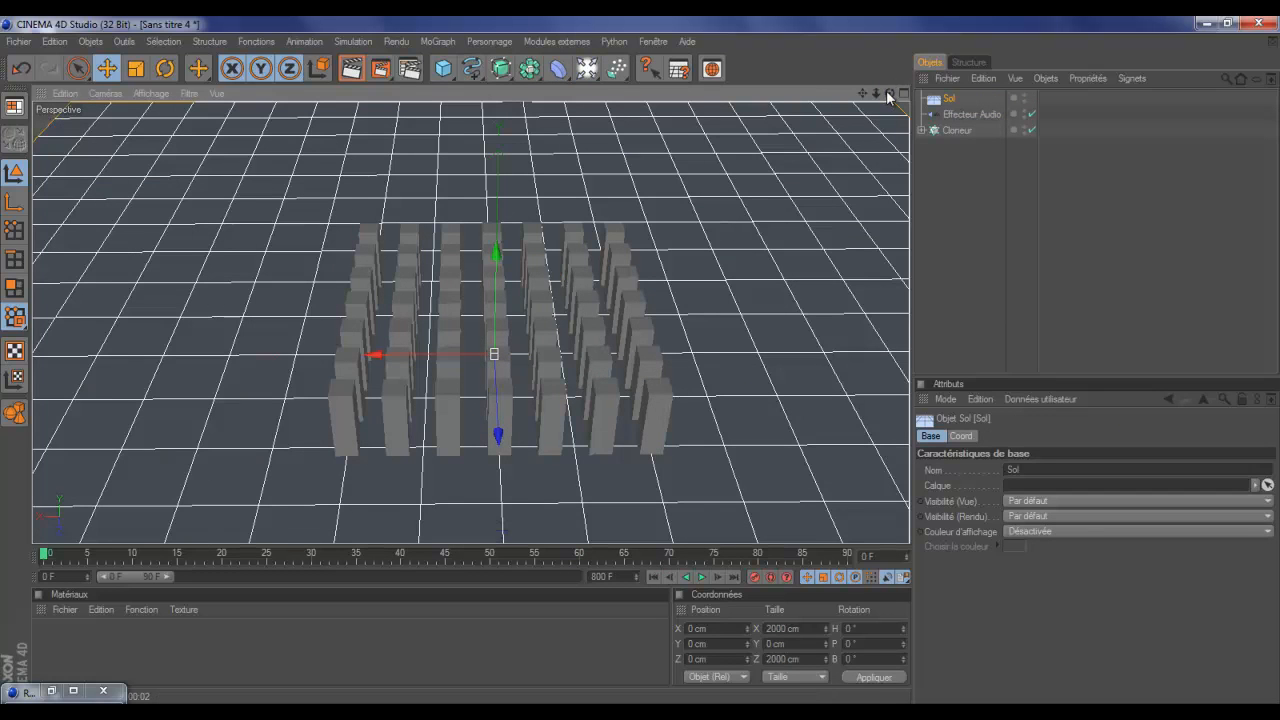
pyautogui.moveTo(888, 97)
pyautogui.mouseDown()
pyautogui.moveTo(615, 380)
pyautogui.moveTo(642, 378)
pyautogui.mouseUp()
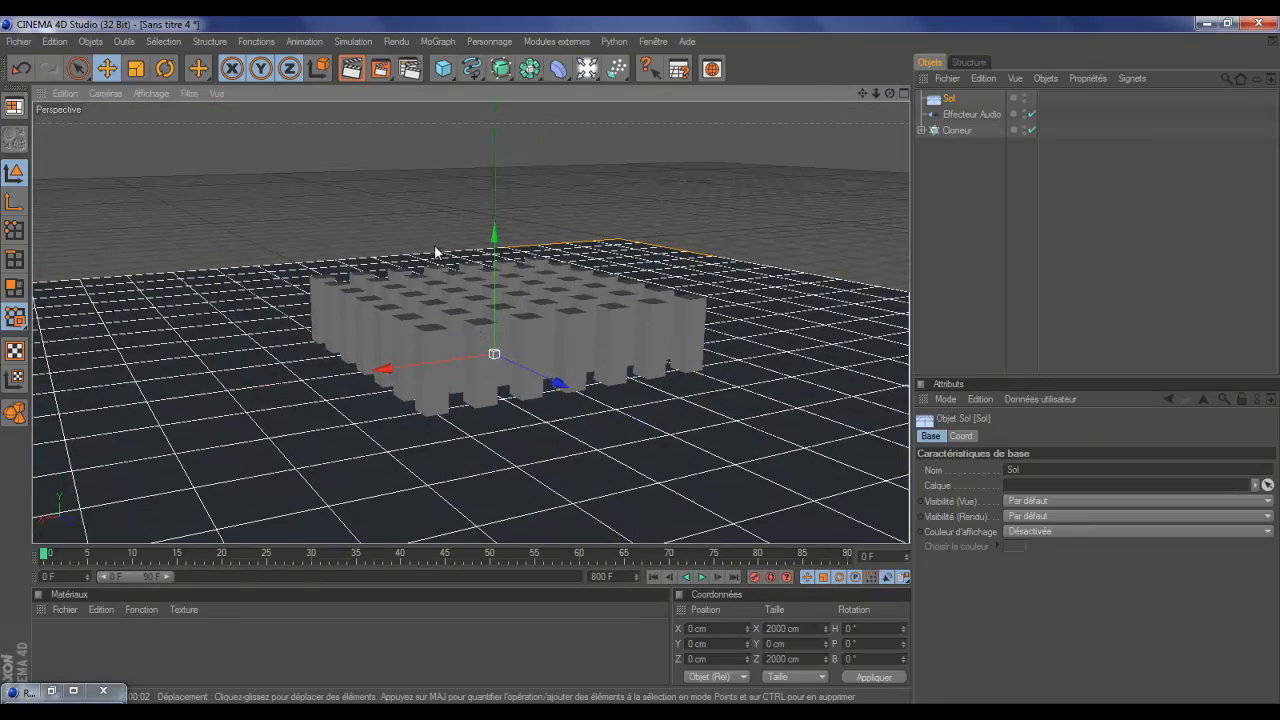
pyautogui.moveTo(493, 251); pyautogui.dragTo(493, 227)
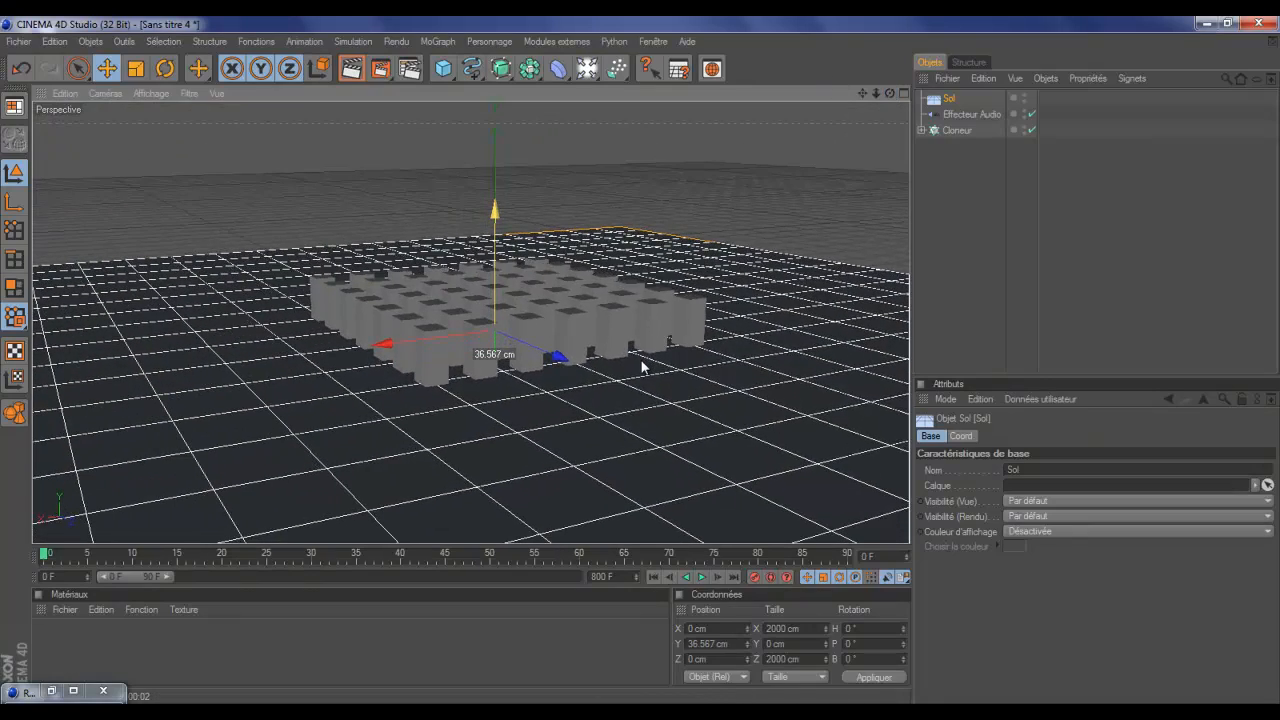
pyautogui.moveTo(642, 367); pyautogui.dragTo(643, 363)
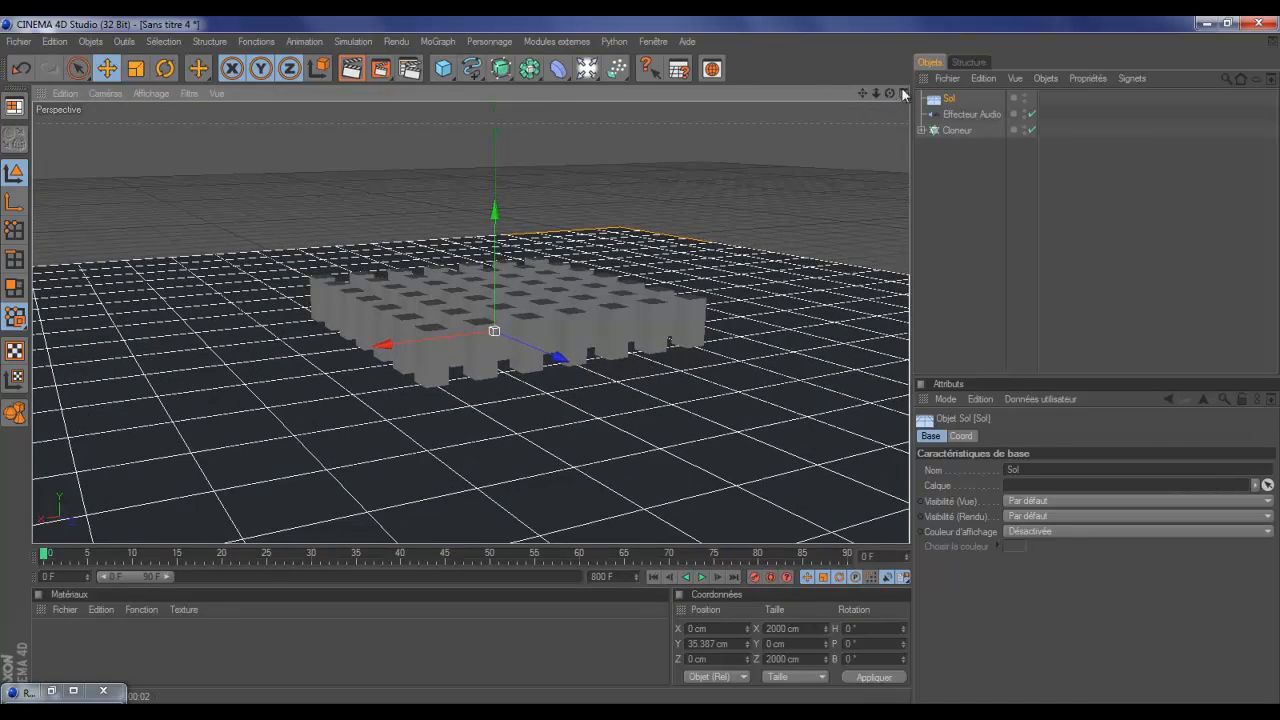
# Play the animation to examine the pillars moving through the floor from the side and above, and return to the first frame
pyautogui.moveTo(889, 93)
pyautogui.mouseDown()
pyautogui.moveTo(640, 363)
pyautogui.moveTo(651, 360)
pyautogui.moveTo(638, 349)
pyautogui.moveTo(635, 375)
pyautogui.moveTo(886, 94)
pyautogui.moveTo(686, 486)
pyautogui.mouseUp()
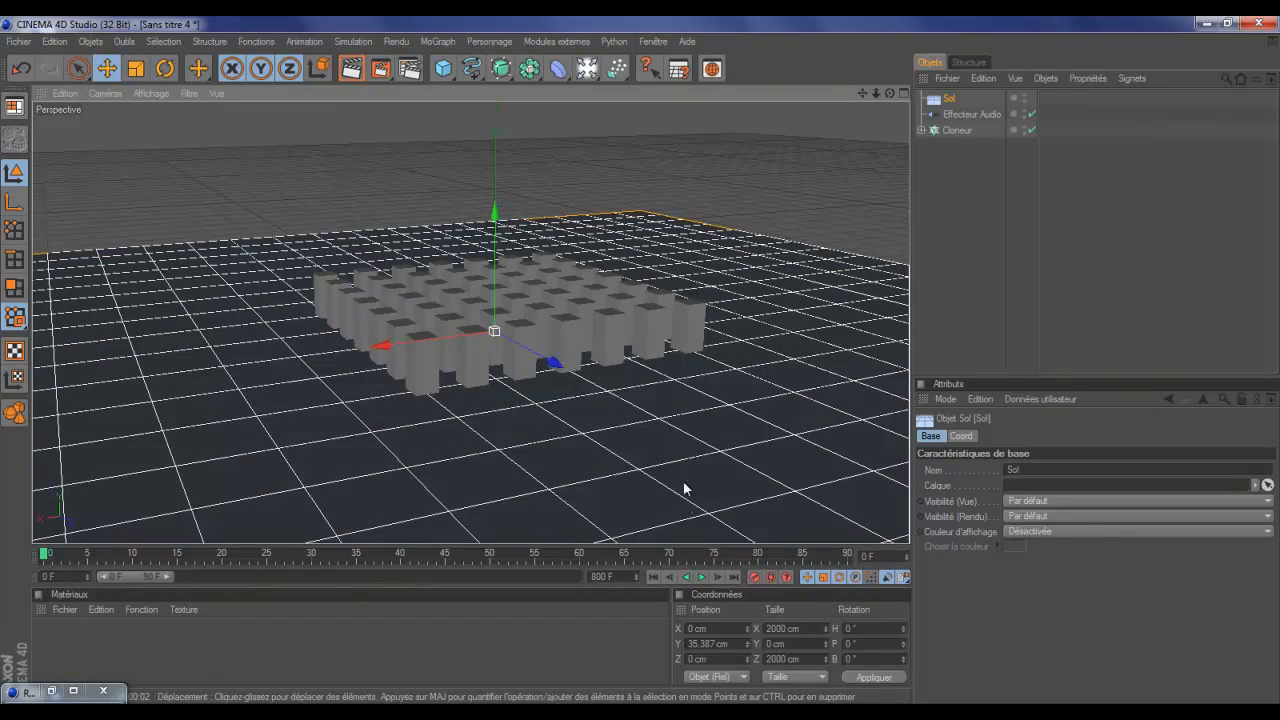
pyautogui.click(704, 577)
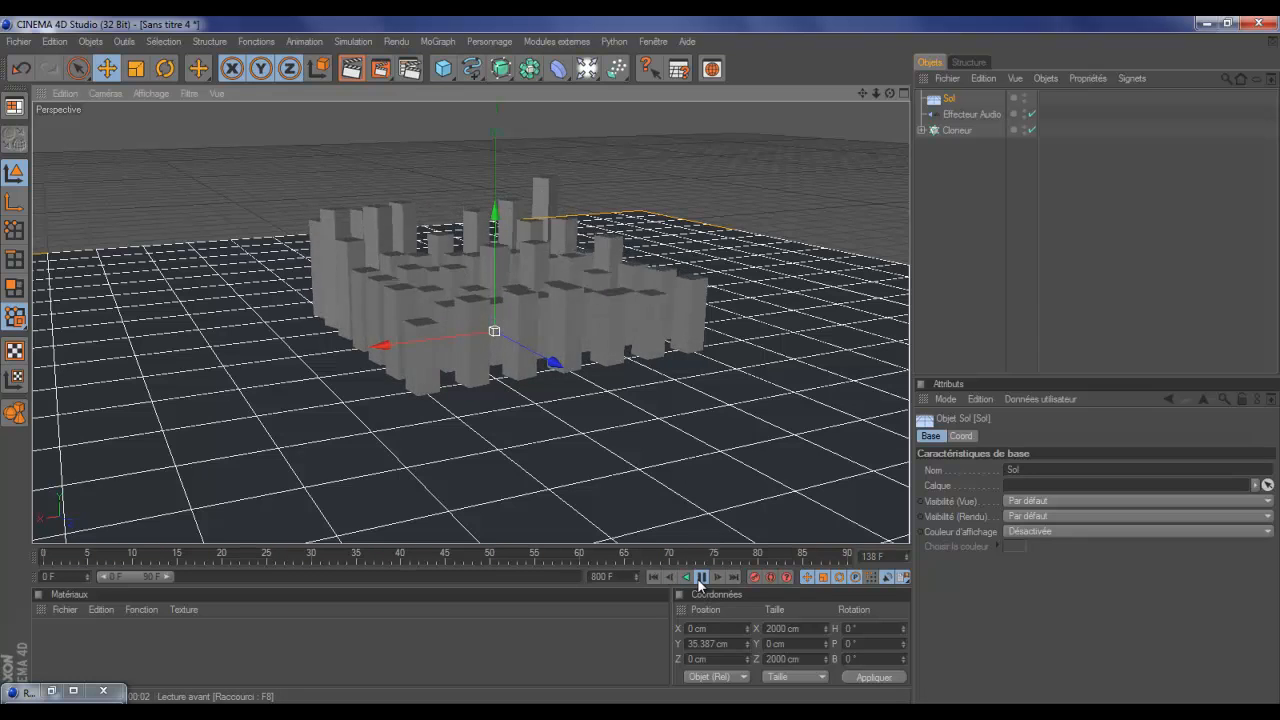
pyautogui.moveTo(889, 93); pyautogui.dragTo(644, 362)
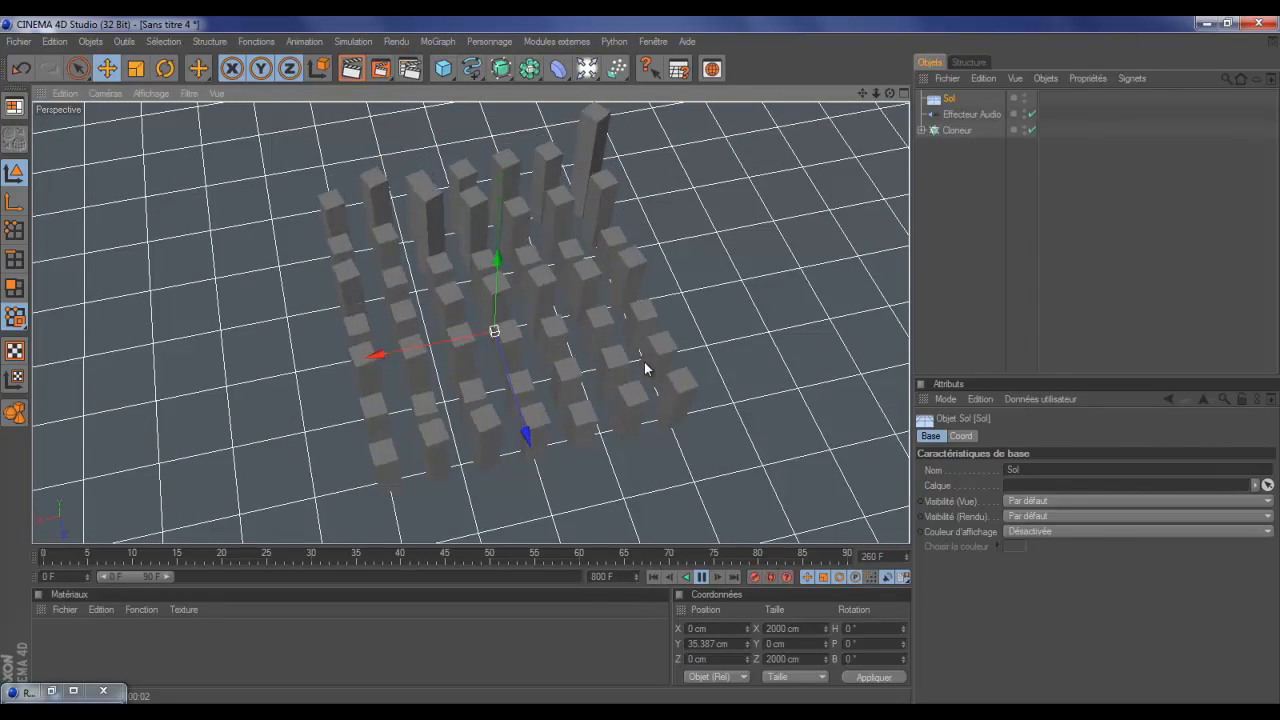
pyautogui.click(701, 577)
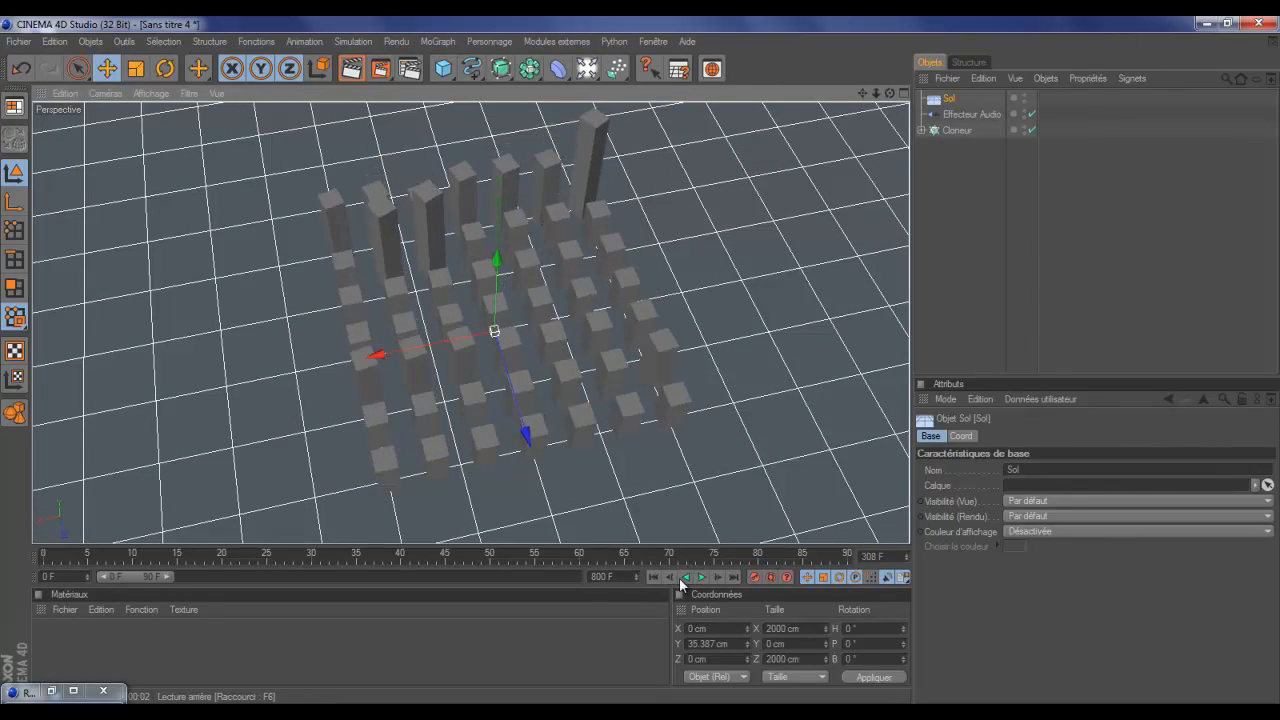
pyautogui.click(654, 577)
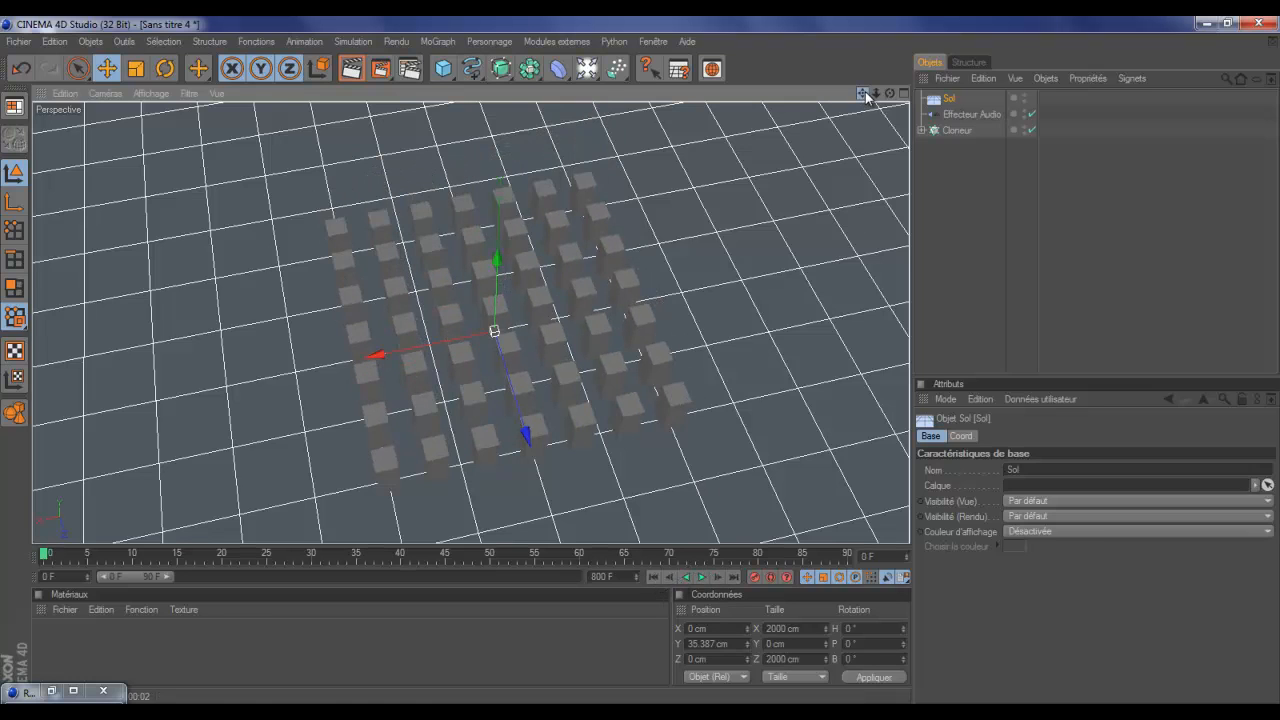
# Add a second Sol object and rotate its pitch to 90° so it stands as a vertical wall
pyautogui.moveTo(865, 93); pyautogui.dragTo(640, 357)
pyautogui.moveTo(861, 94)
pyautogui.mouseDown()
pyautogui.moveTo(643, 369)
pyautogui.moveTo(631, 360)
pyautogui.moveTo(643, 366)
pyautogui.mouseUp()
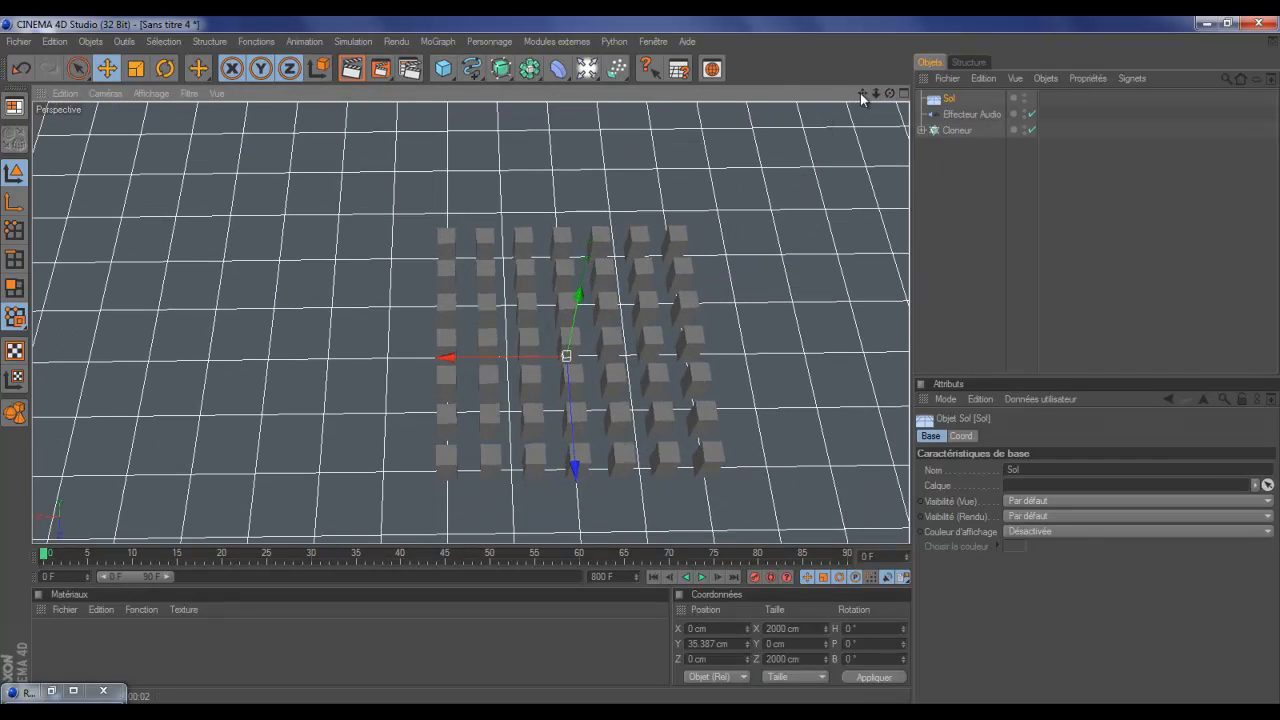
pyautogui.moveTo(861, 93)
pyautogui.mouseDown()
pyautogui.moveTo(631, 369)
pyautogui.moveTo(860, 94)
pyautogui.mouseUp()
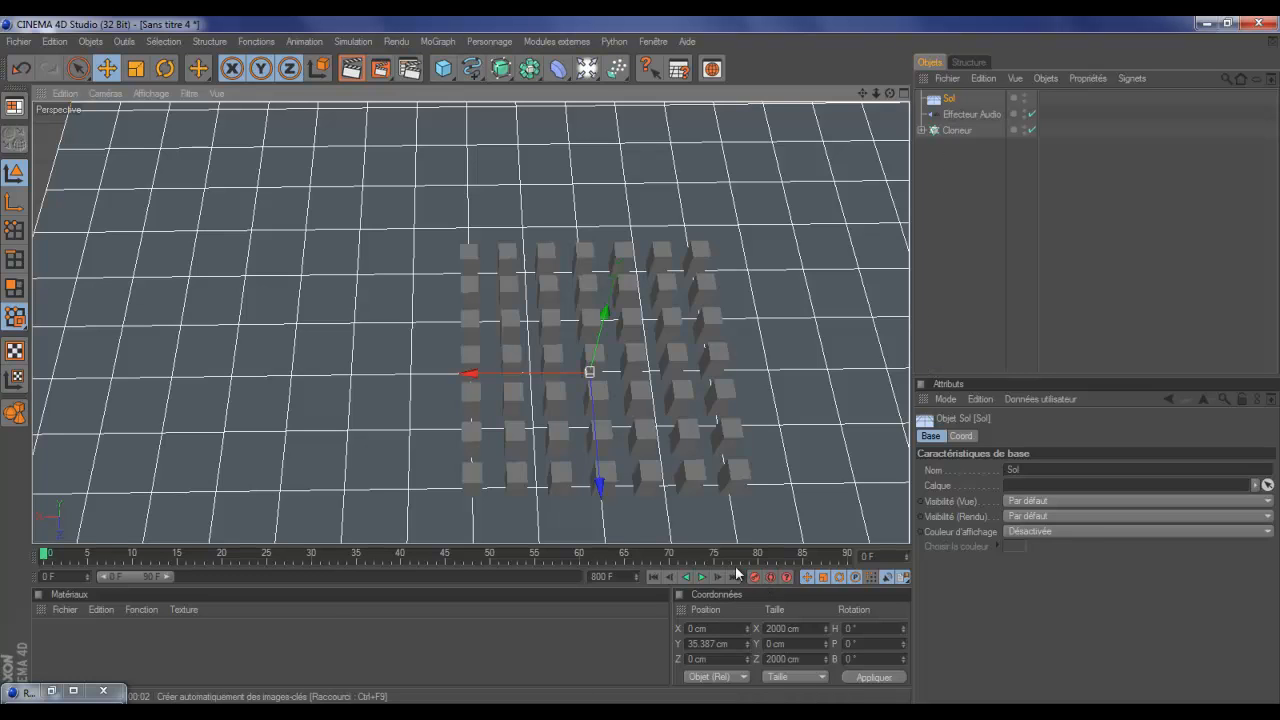
pyautogui.click(586, 68)
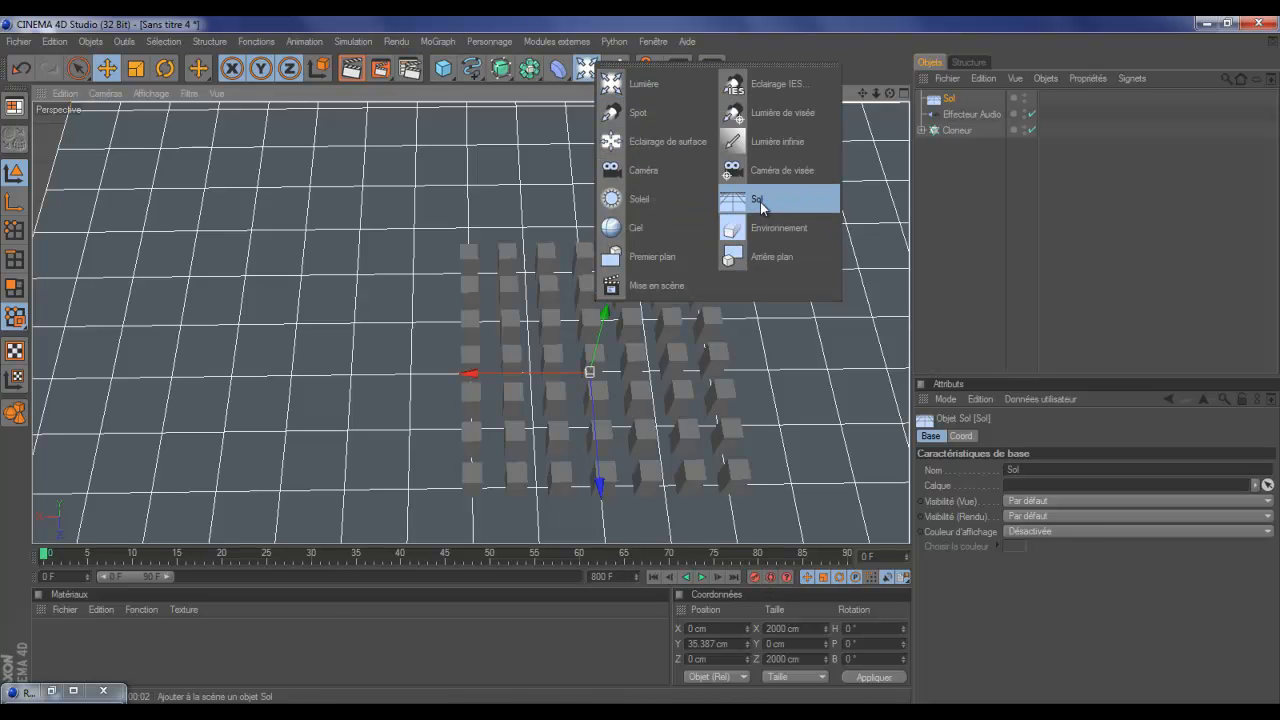
pyautogui.click(760, 202)
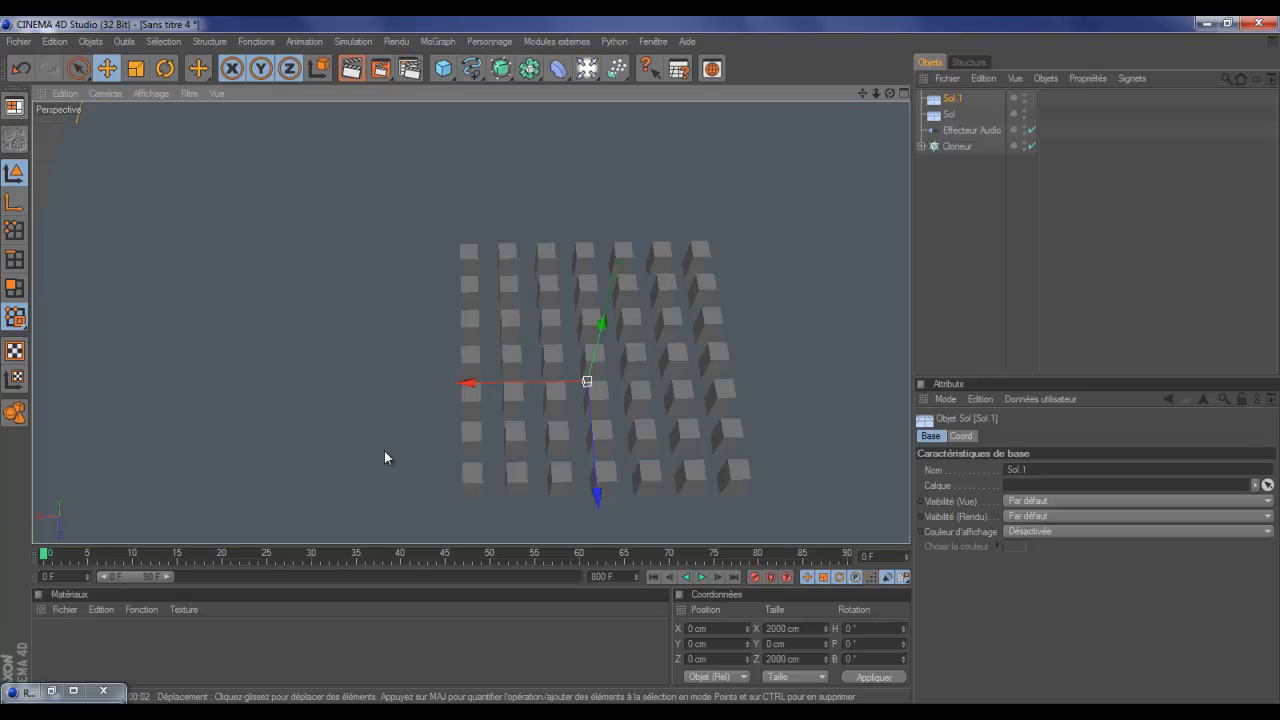
pyautogui.click(165, 68)
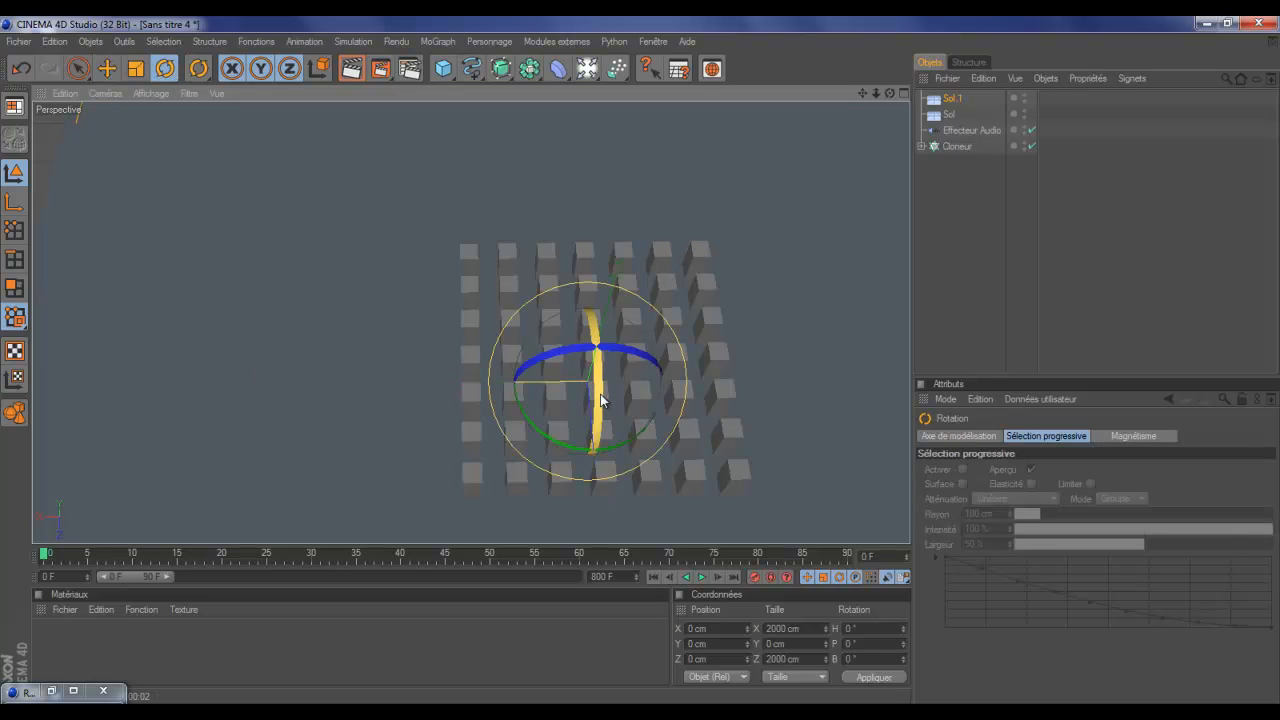
pyautogui.moveTo(600, 400); pyautogui.dragTo(590, 364)
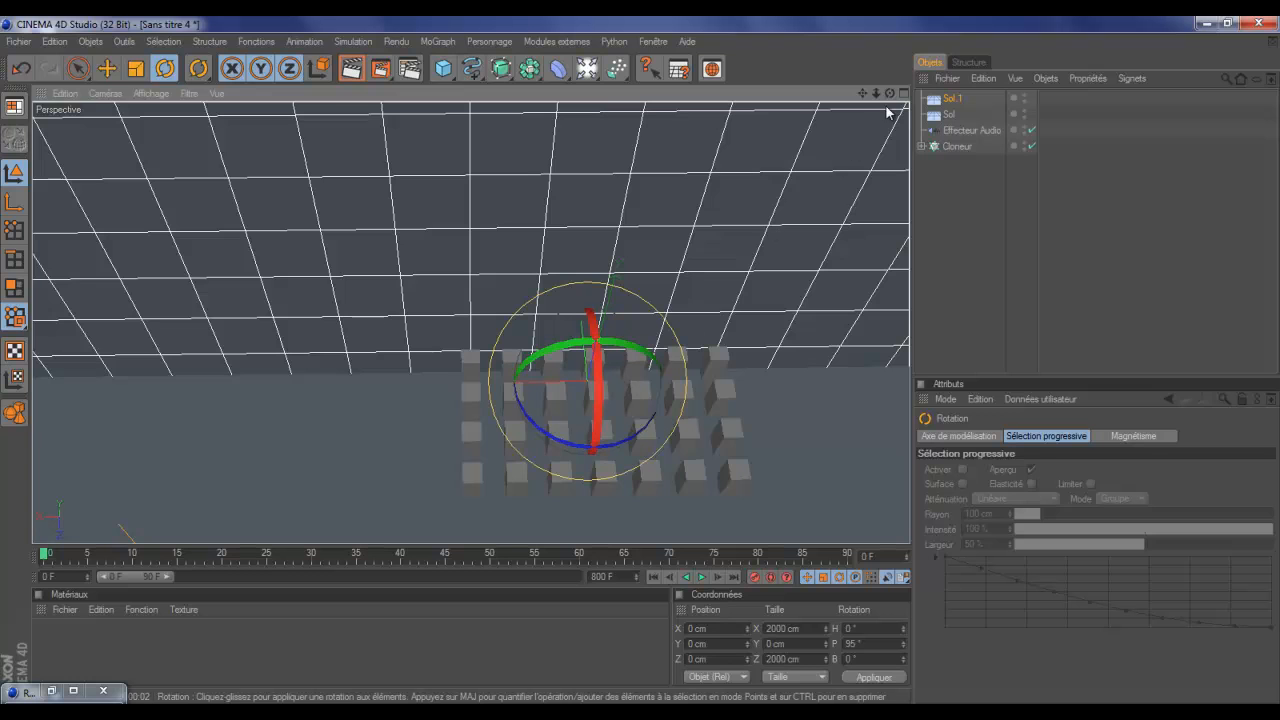
# Move the vertical Sol wall behind the pillar grid, to about -295 cm in Z
pyautogui.moveTo(889, 93); pyautogui.dragTo(613, 356)
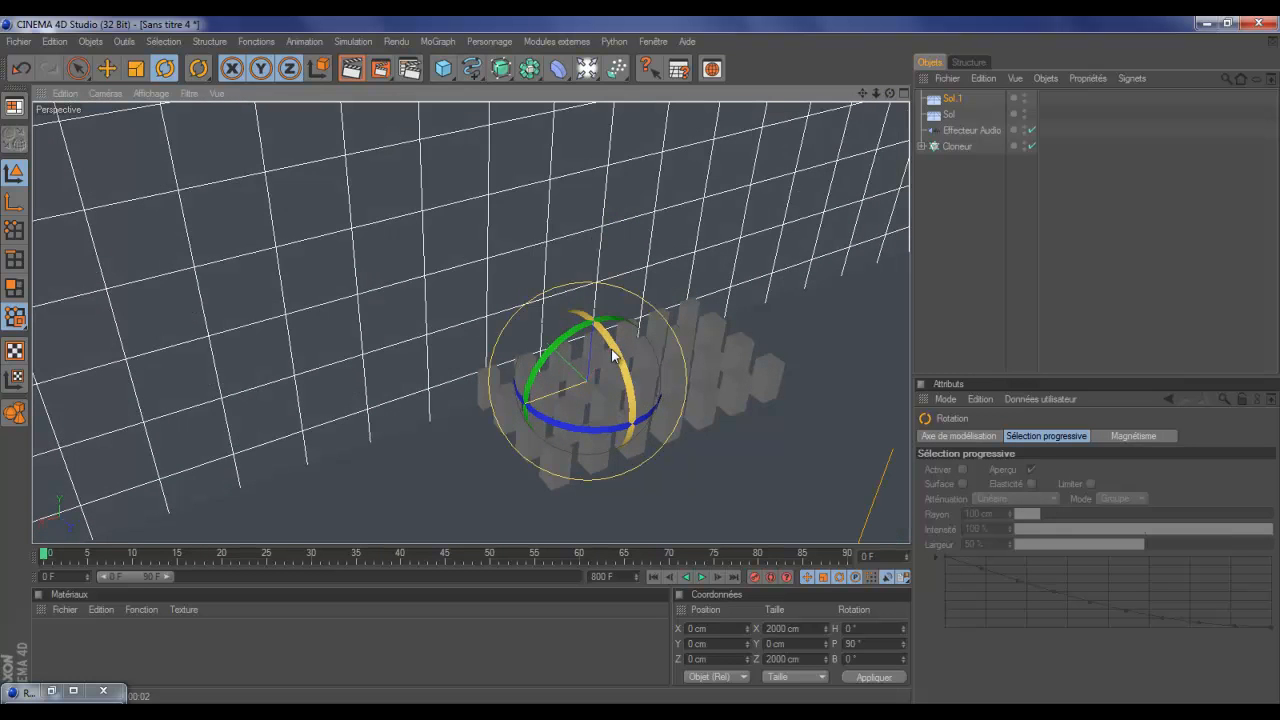
pyautogui.press('e')
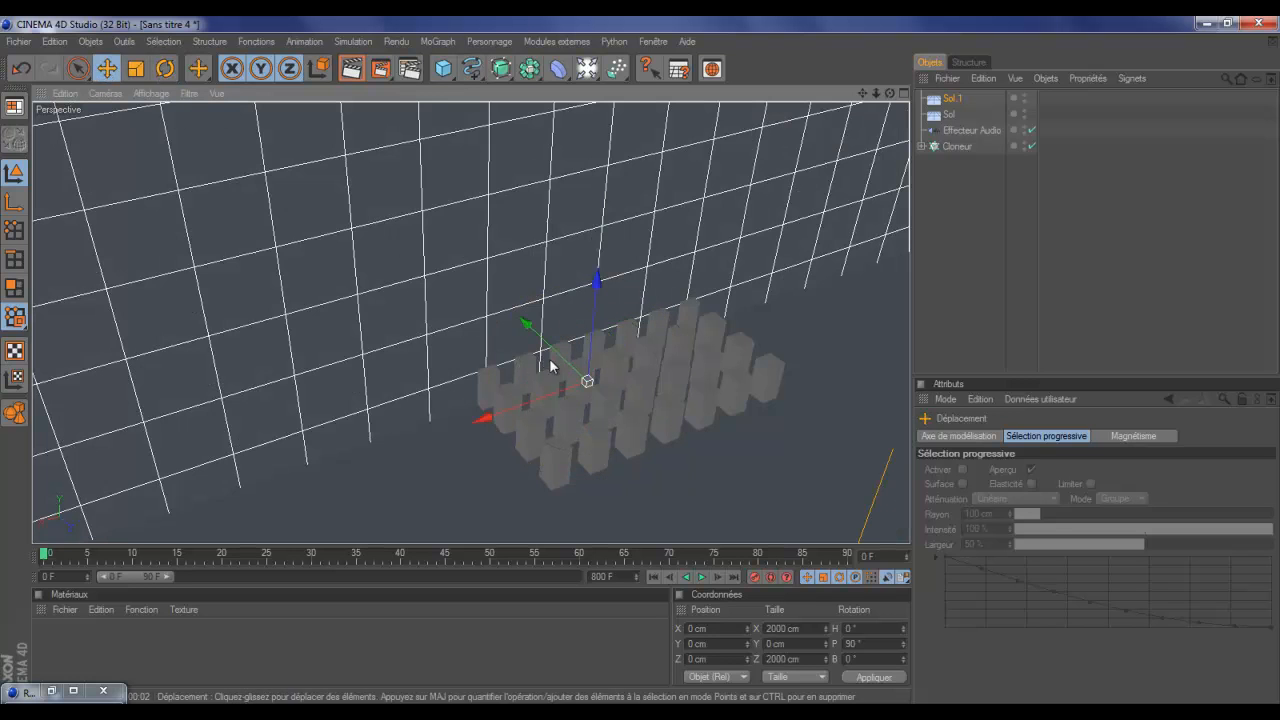
pyautogui.moveTo(637, 359); pyautogui.dragTo(626, 352)
pyautogui.moveTo(888, 94); pyautogui.dragTo(641, 360)
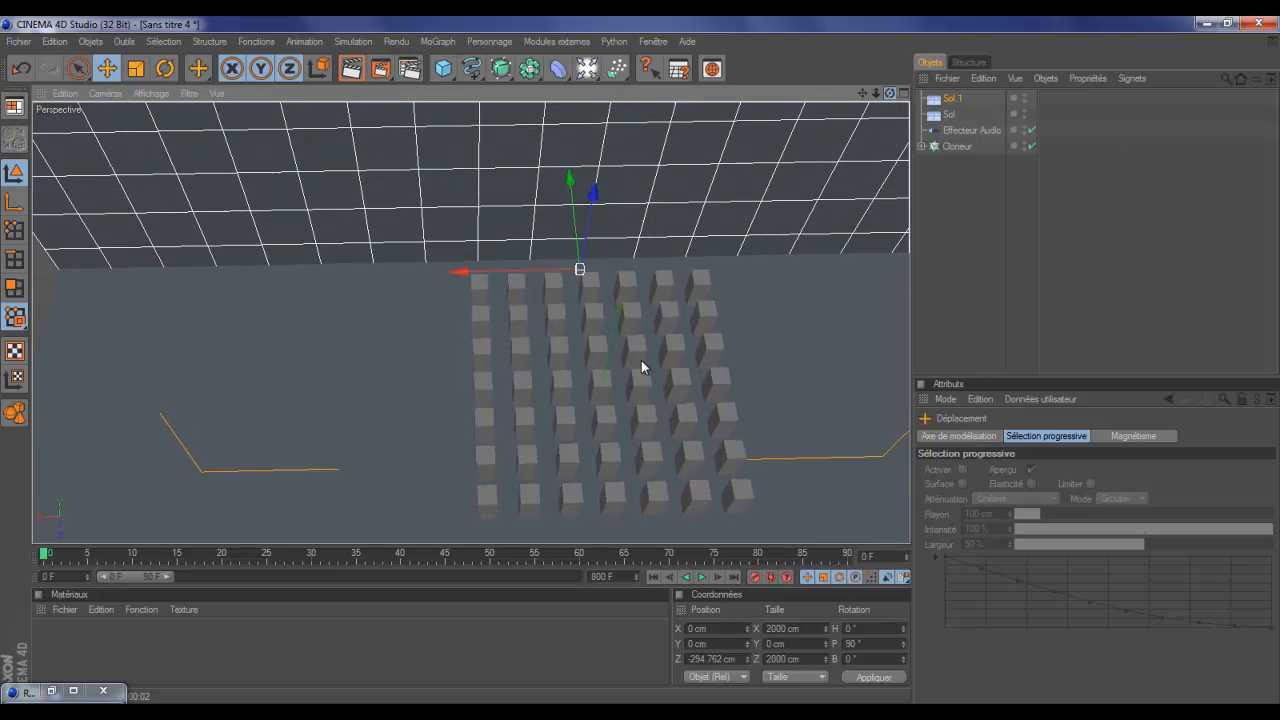
pyautogui.moveTo(862, 93); pyautogui.dragTo(637, 358)
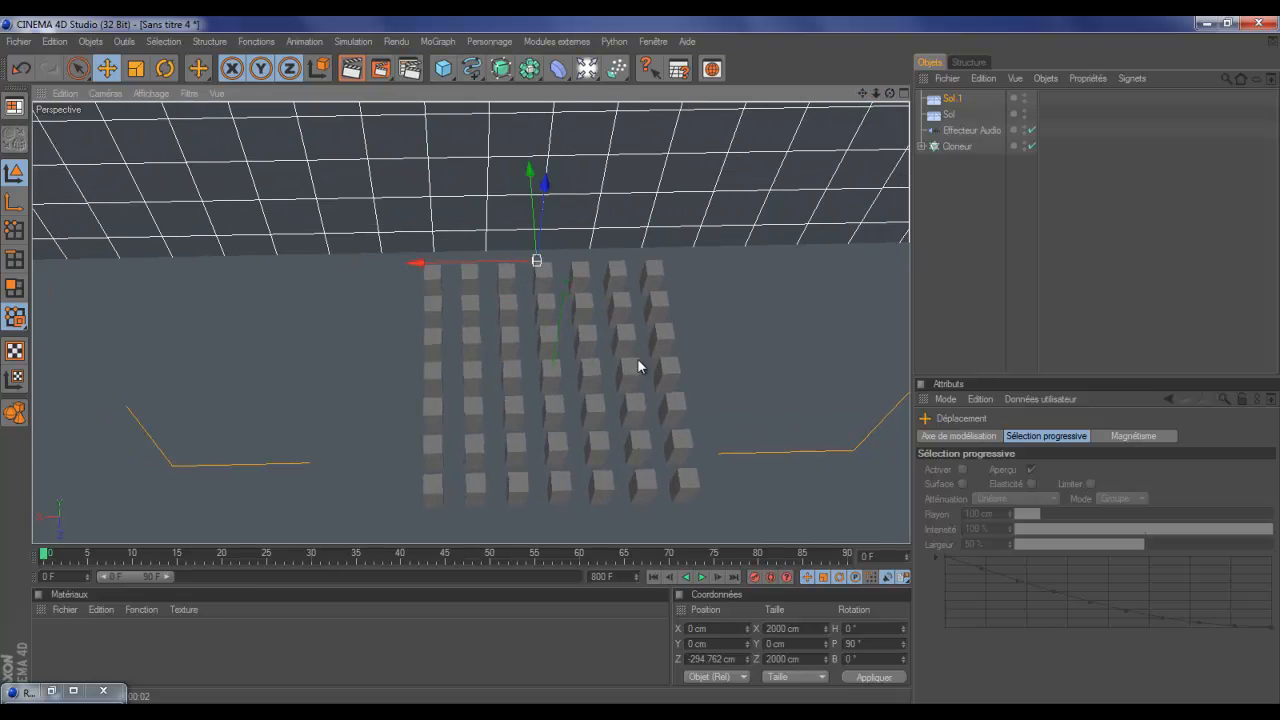
# Create a new material and set its Réflexion colour to black (R, V and B at 0)
pyautogui.click(64, 609)
pyautogui.click(164, 406)
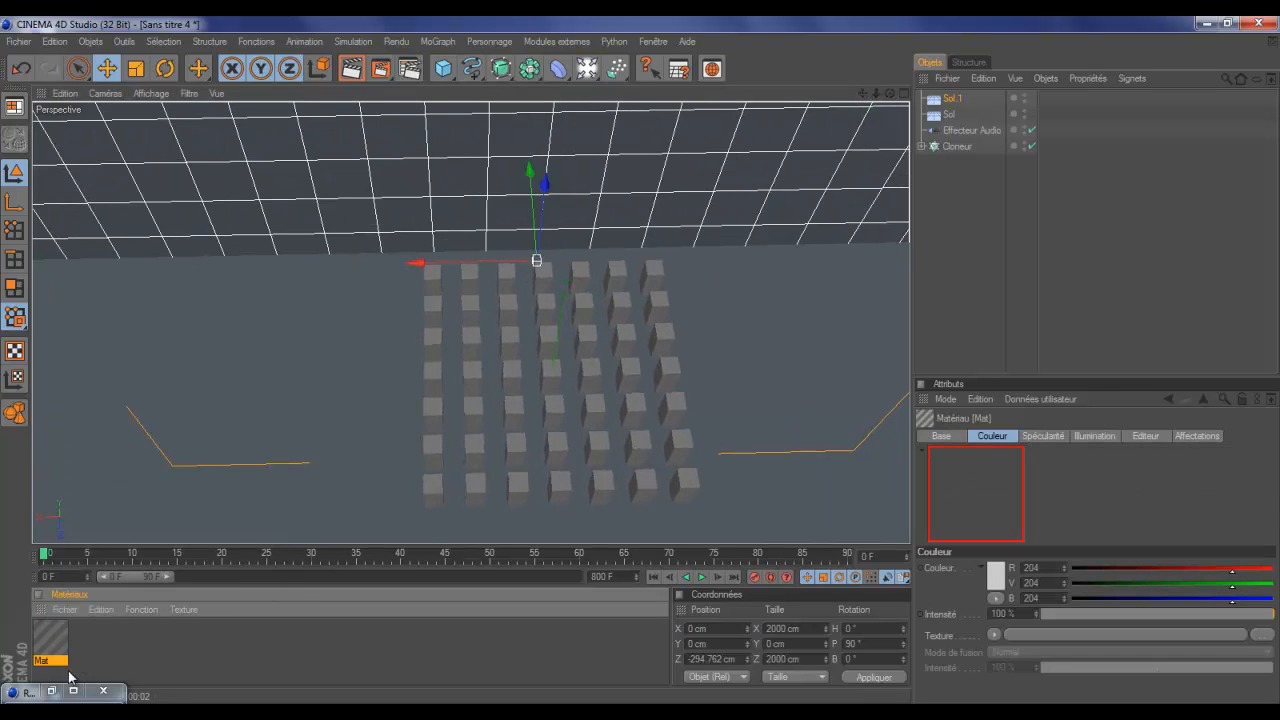
pyautogui.doubleClick(52, 640)
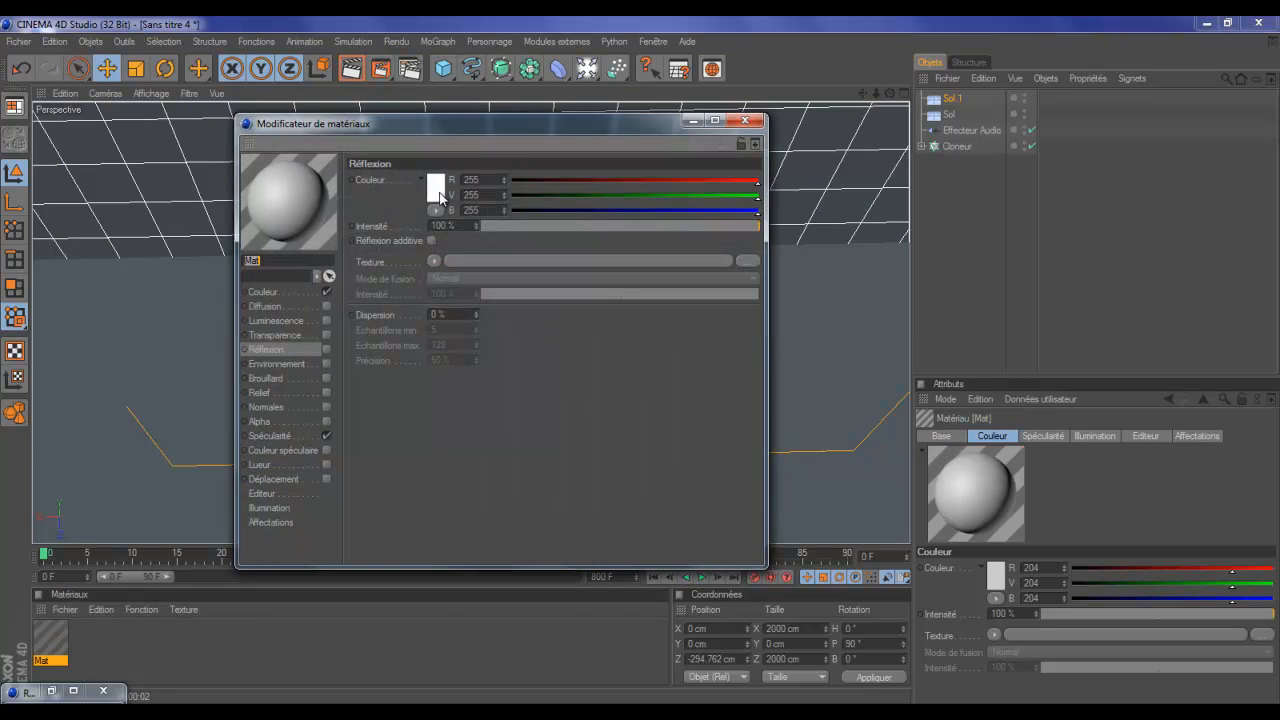
pyautogui.click(440, 194)
pyautogui.click(438, 209)
pyautogui.click(416, 264)
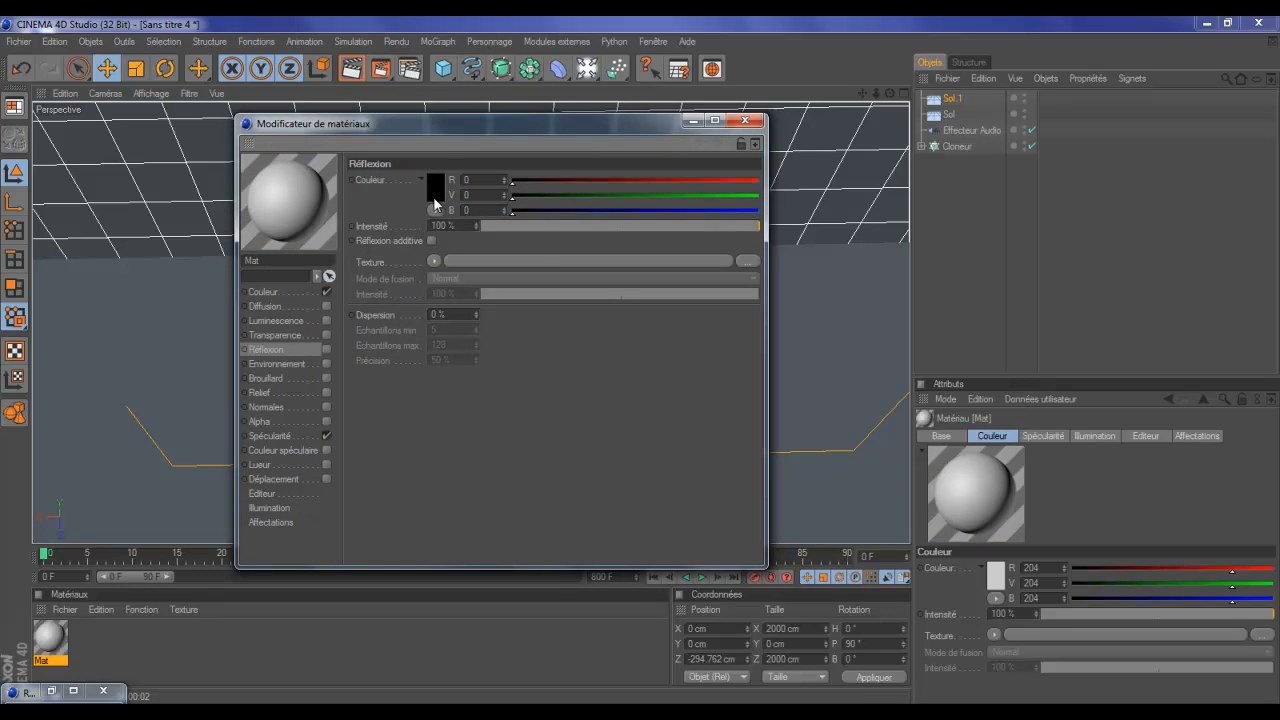
pyautogui.click(745, 122)
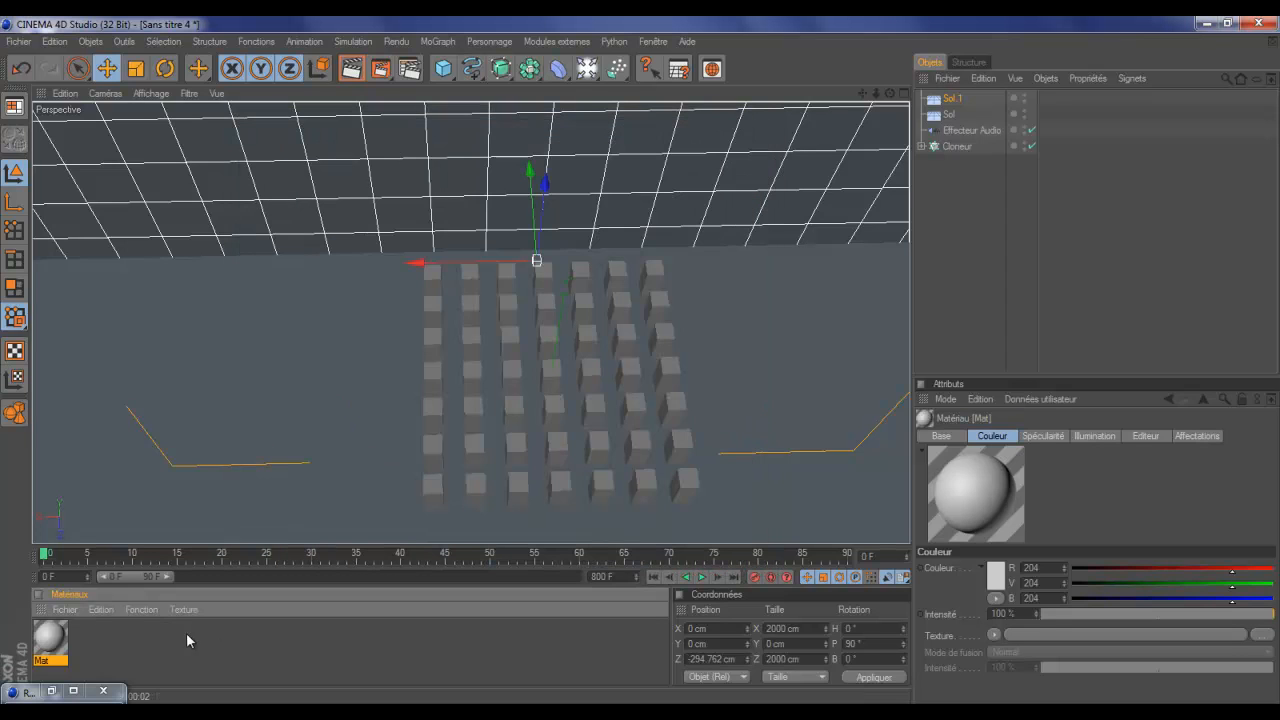
pyautogui.click(509, 655)
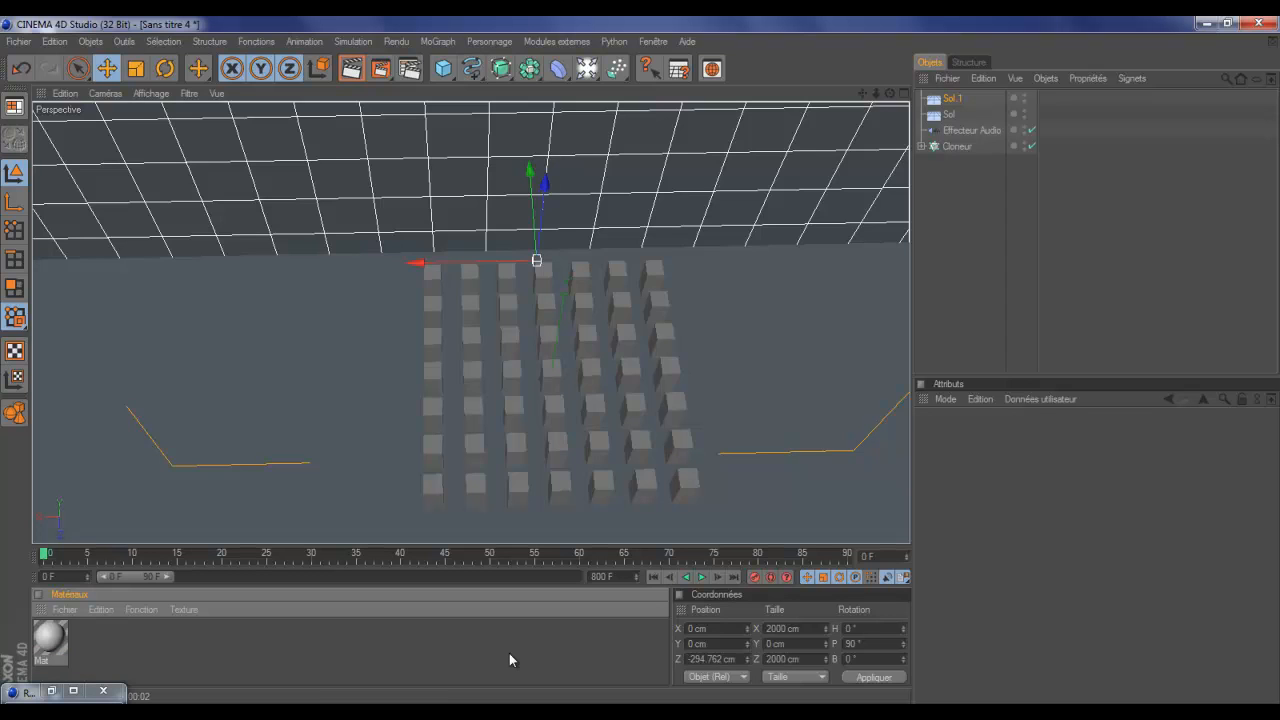
# Open the Médiathèque and browse the Prime presets to the Basic folder under Materials
pyautogui.hotkey('shift', 'F8')
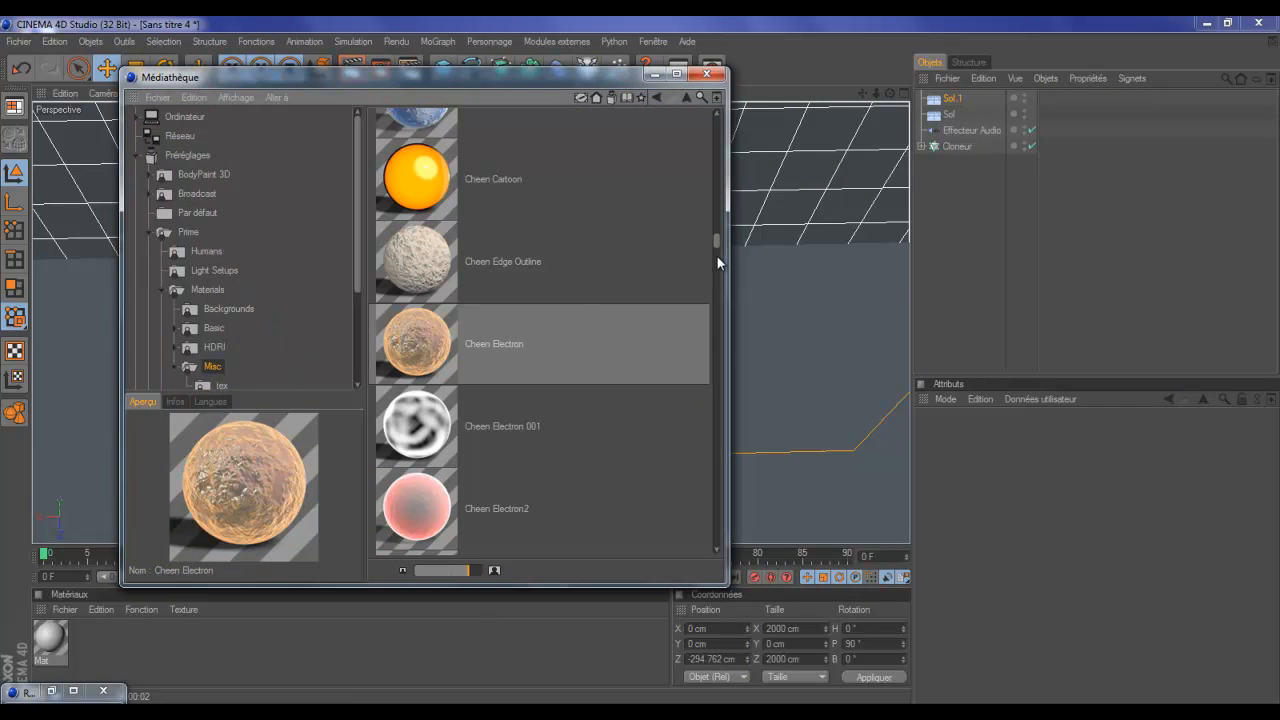
pyautogui.moveTo(714, 242); pyautogui.dragTo(713, 150)
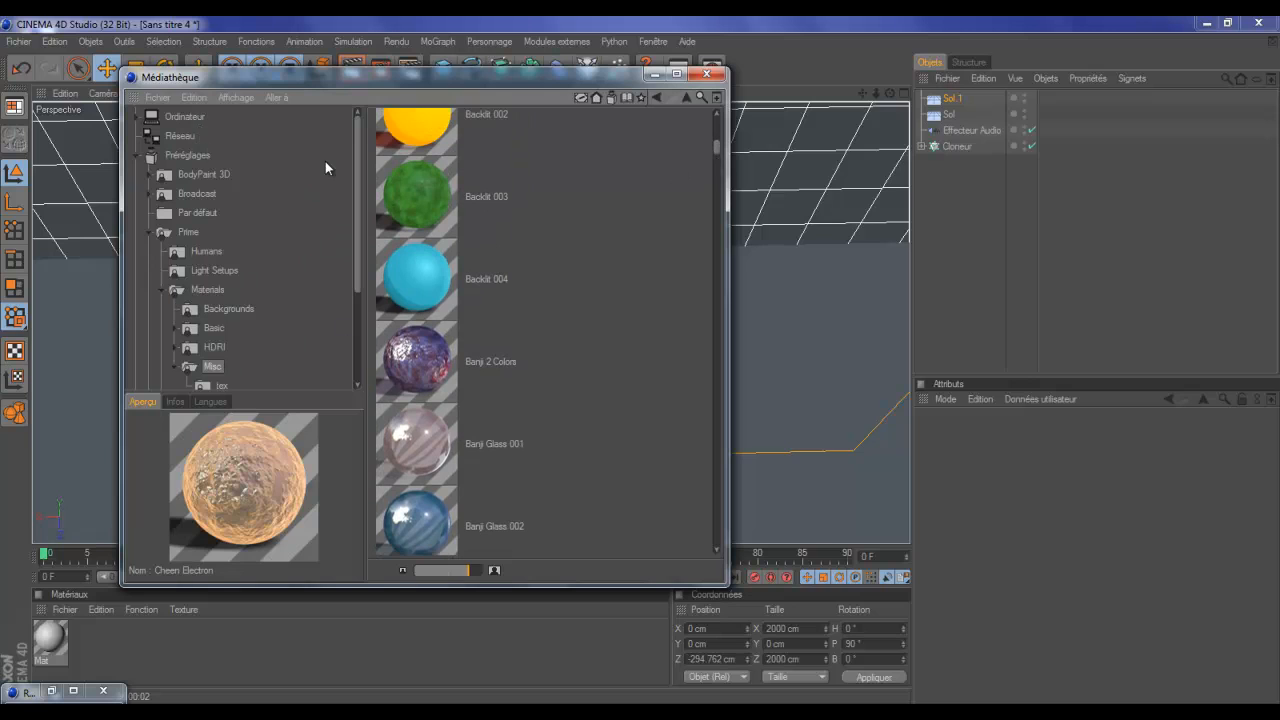
pyautogui.moveTo(357, 143); pyautogui.dragTo(315, 172)
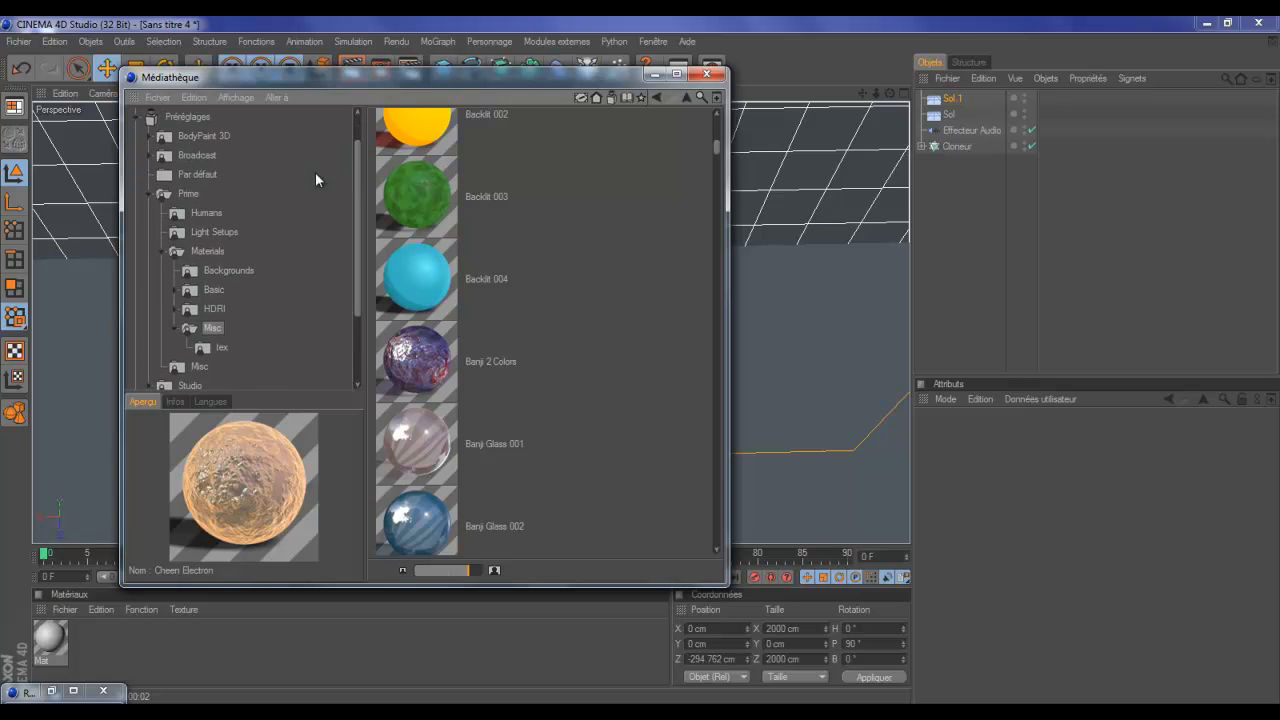
pyautogui.click(149, 194)
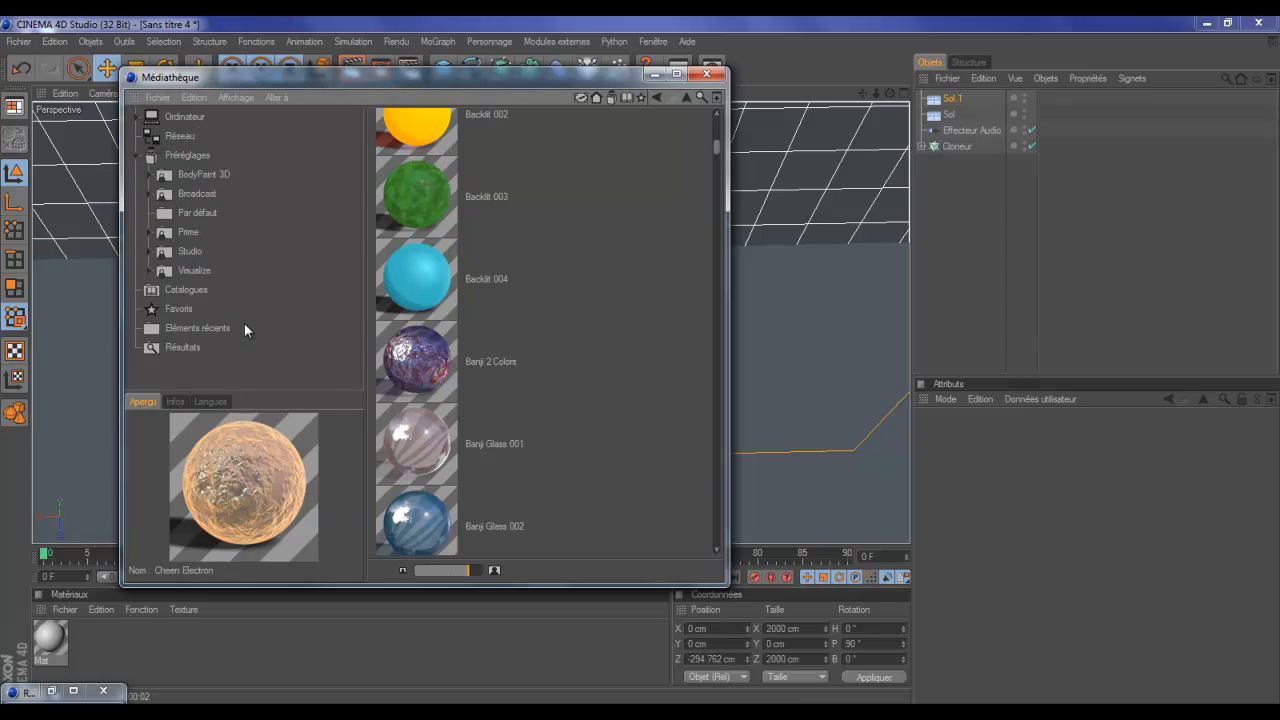
pyautogui.click(188, 233)
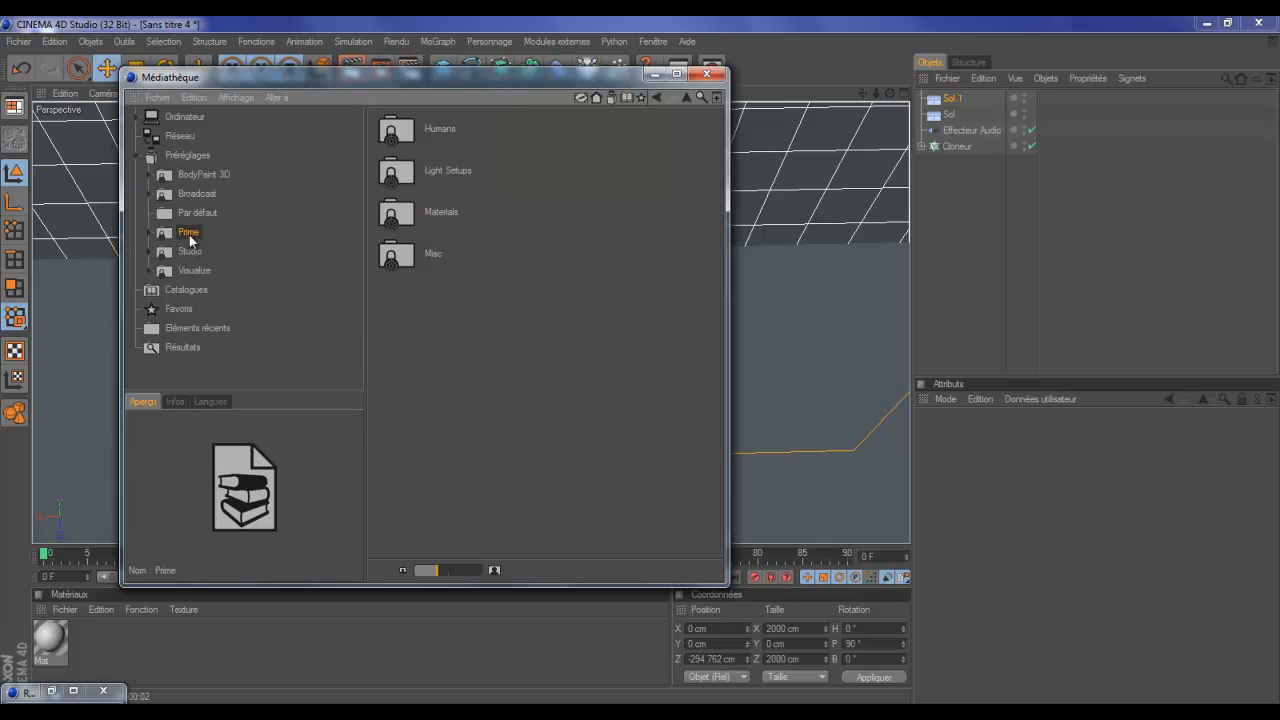
pyautogui.click(433, 213)
pyautogui.doubleClick(433, 213)
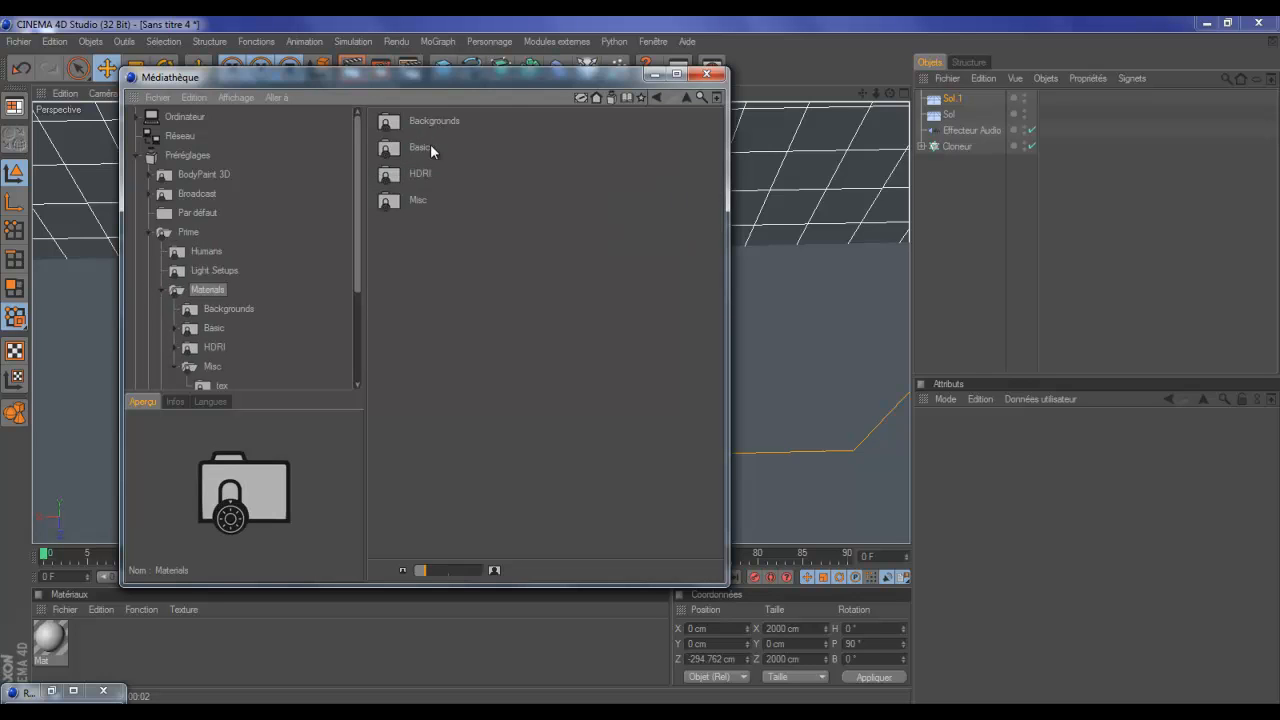
pyautogui.click(430, 147)
pyautogui.click(417, 201)
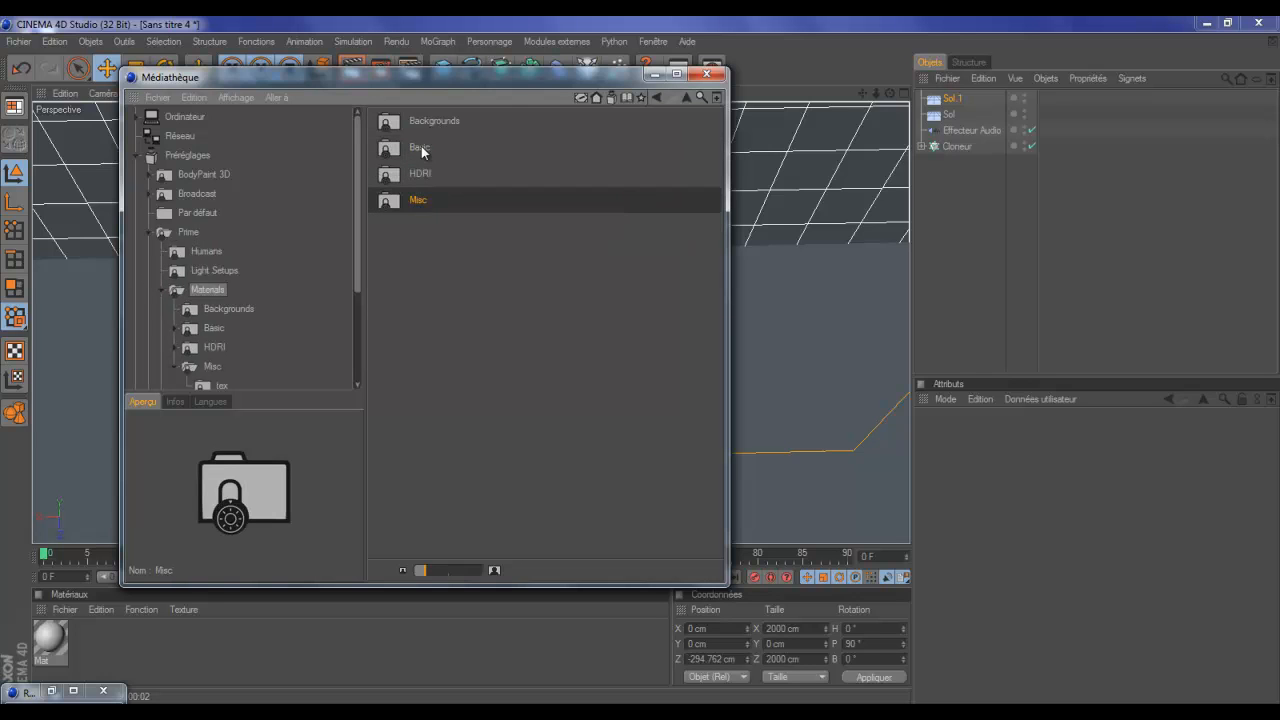
pyautogui.doubleClick(421, 148)
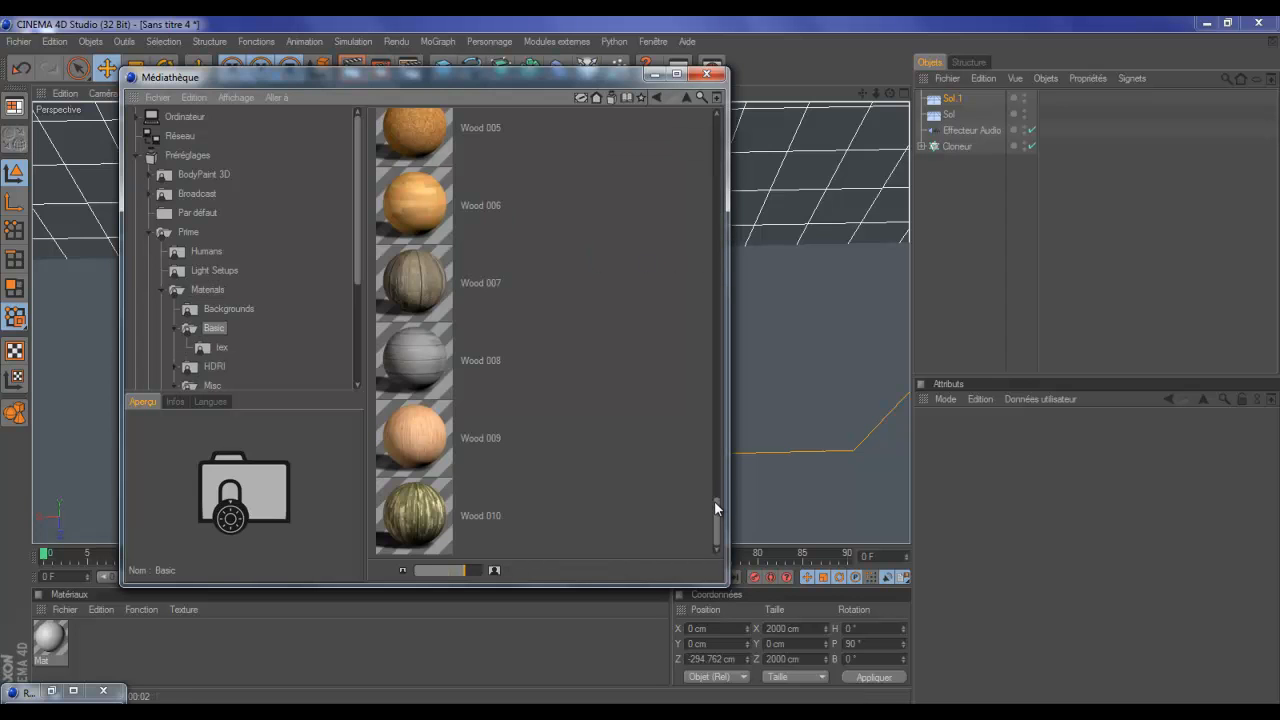
# Apply the Metal 004 preset from the Basic materials to the floor and to the back wall
pyautogui.moveTo(714, 500); pyautogui.dragTo(700, 294)
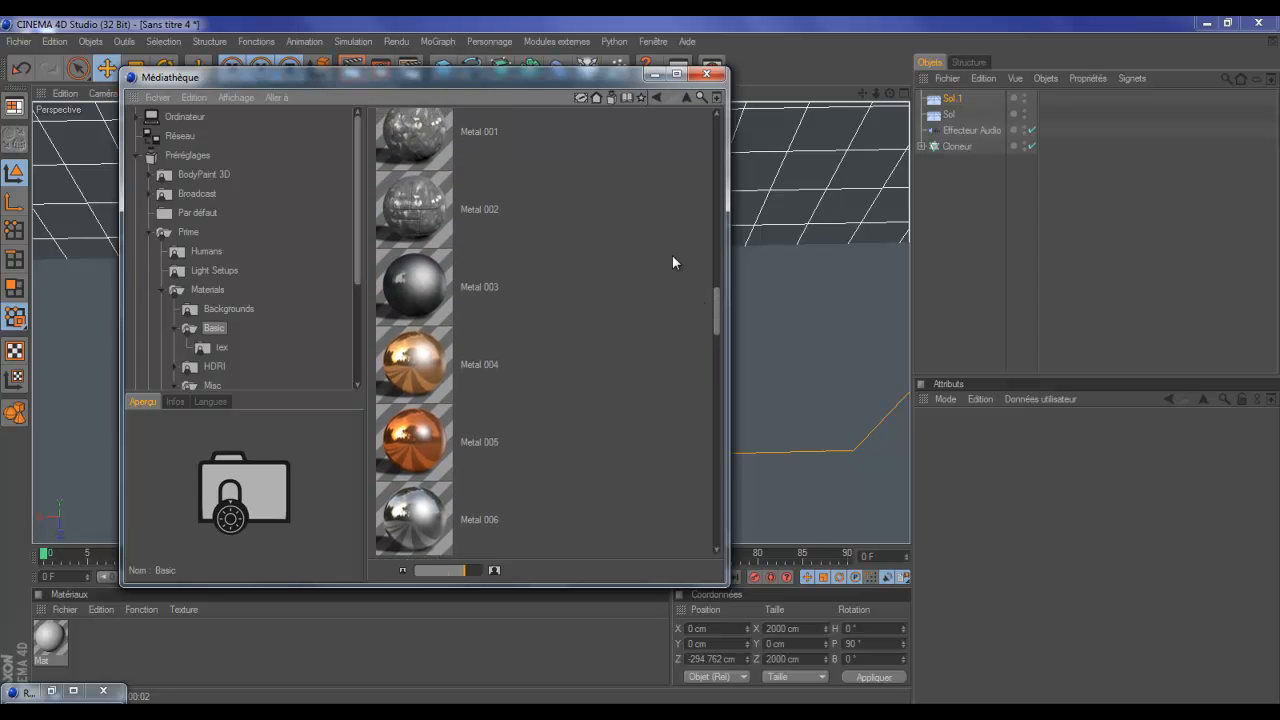
pyautogui.moveTo(540, 77); pyautogui.dragTo(1002, 78)
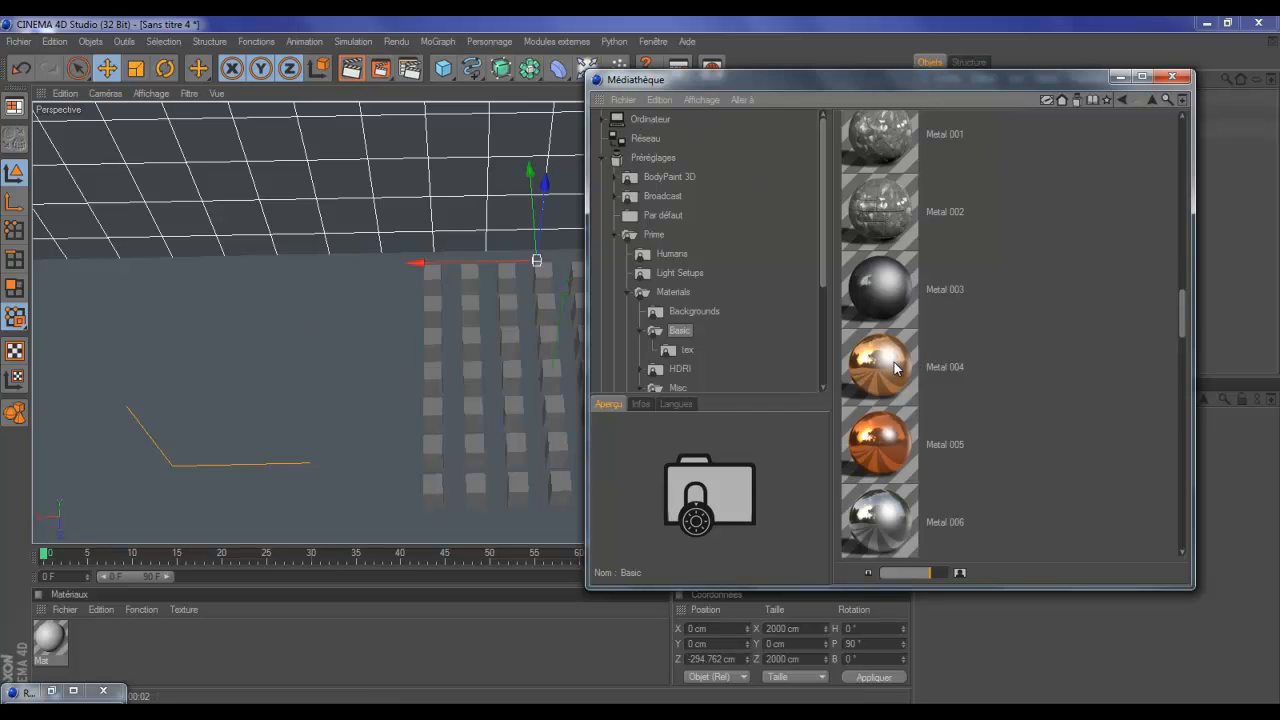
pyautogui.moveTo(895, 368); pyautogui.dragTo(332, 351)
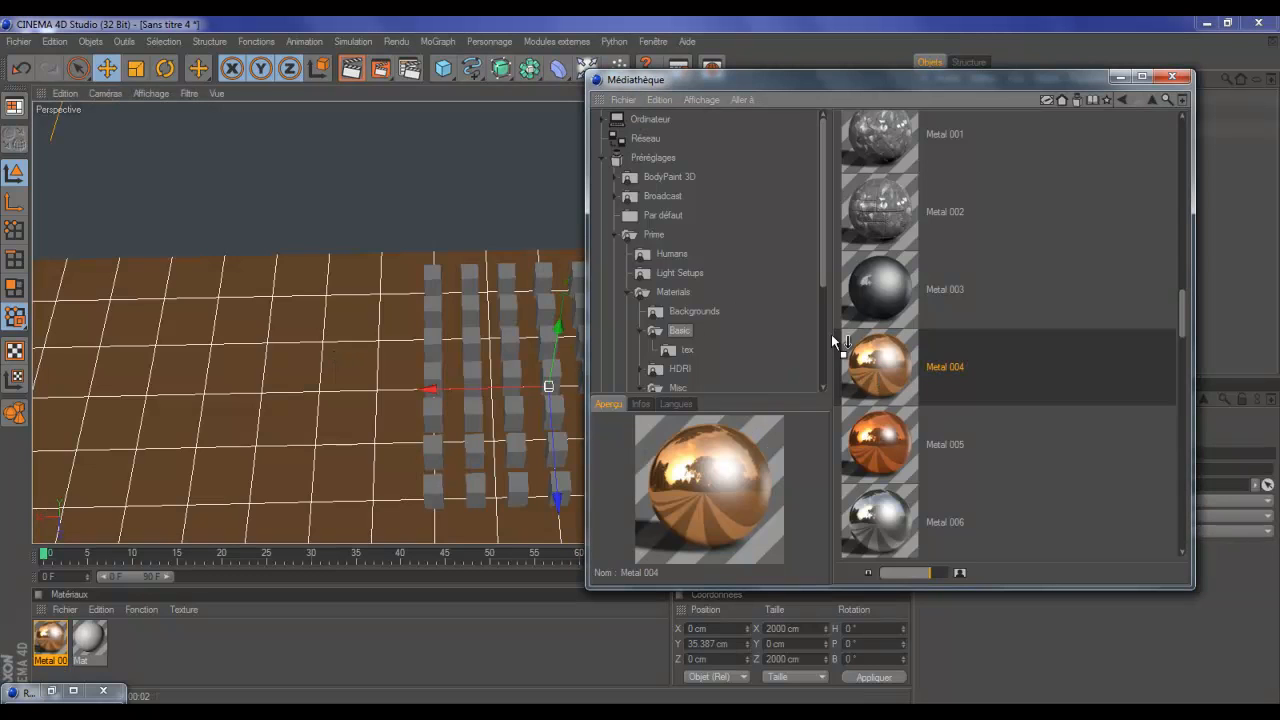
pyautogui.moveTo(351, 181); pyautogui.dragTo(351, 181)
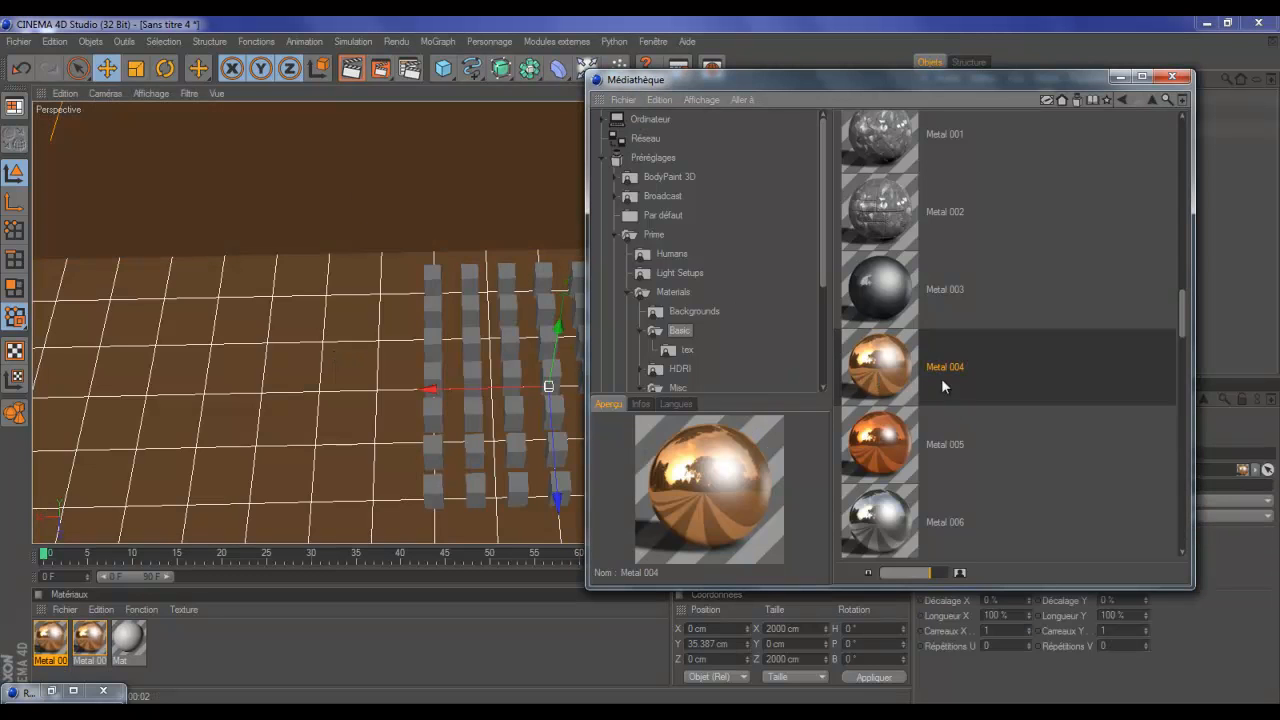
# Apply the Metal 006 preset to the Cloneur so that it covers all the pillars
pyautogui.moveTo(915, 532); pyautogui.dragTo(516, 484)
pyautogui.moveTo(880, 355); pyautogui.dragTo(184, 400)
pyautogui.moveTo(924, 85); pyautogui.dragTo(594, 54)
pyautogui.moveTo(554, 480); pyautogui.dragTo(956, 146)
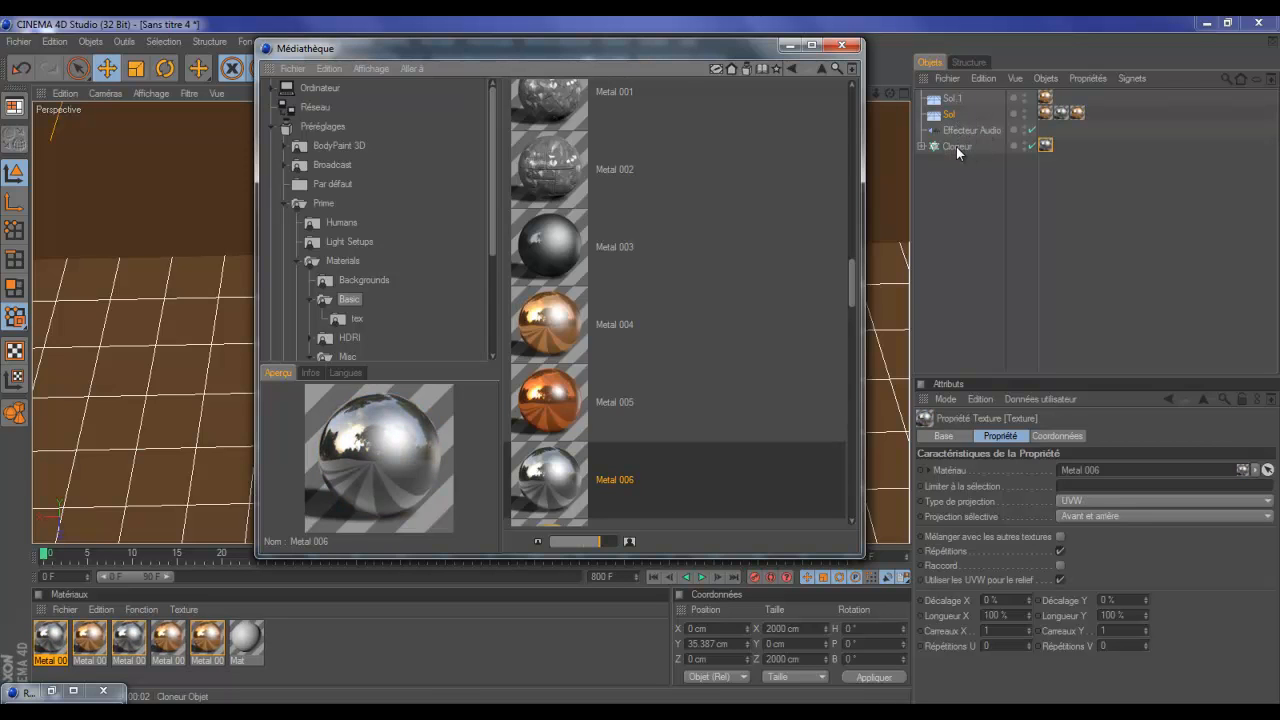
# Minimise the Médiathèque and render the perspective view to examine the new materials on the pillars, floor and wall
pyautogui.moveTo(754, 54); pyautogui.dragTo(805, 71)
pyautogui.moveTo(1094, 108); pyautogui.dragTo(997, 284)
pyautogui.click(1046, 279)
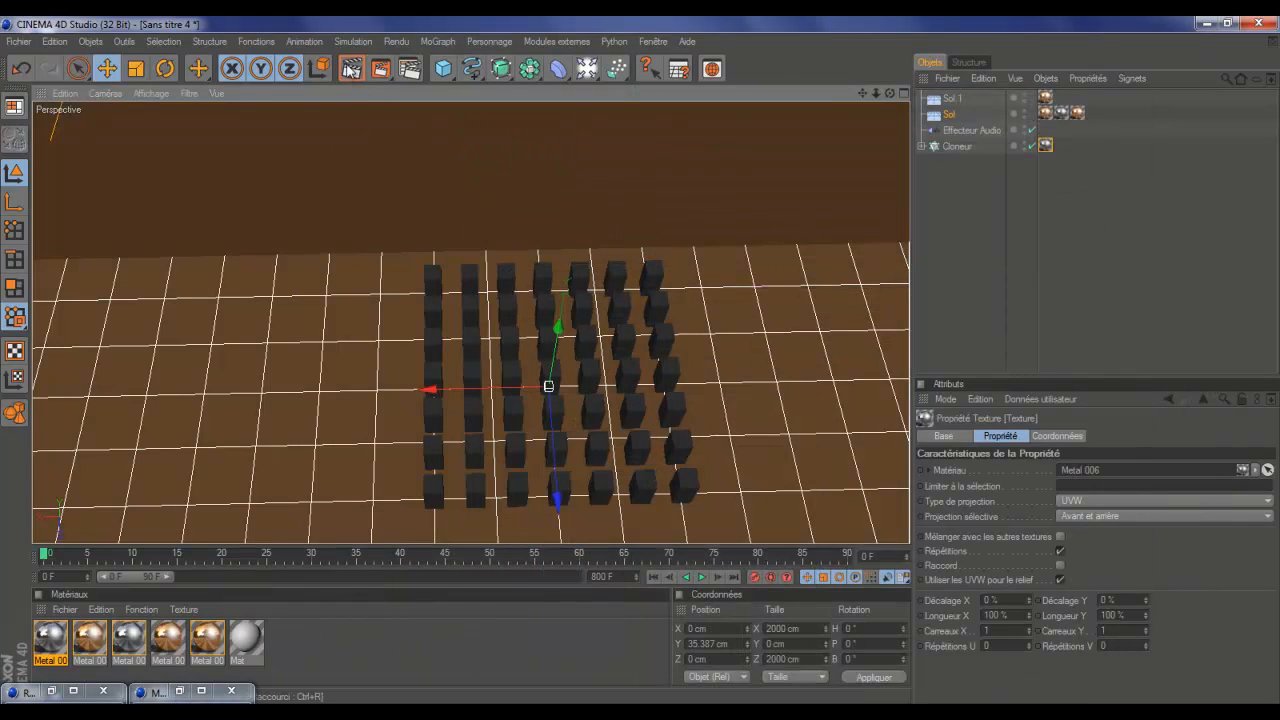
pyautogui.click(351, 70)
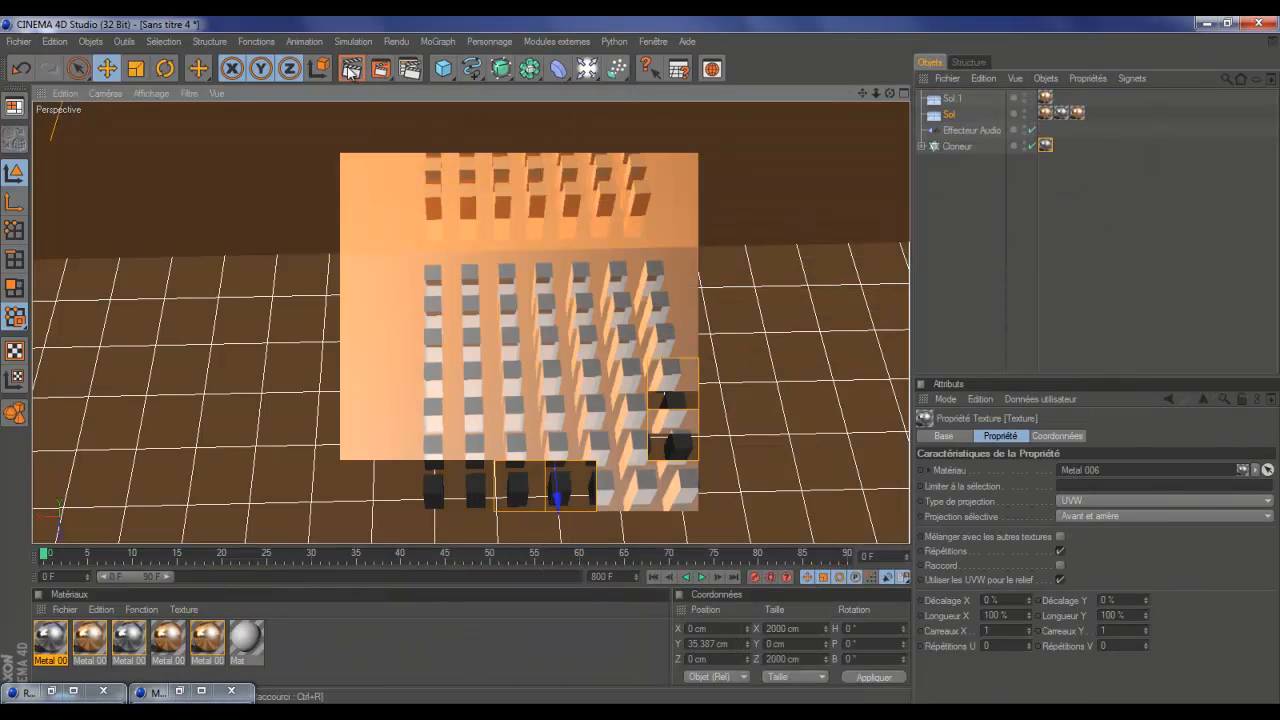
pyautogui.moveTo(890, 93); pyautogui.dragTo(640, 360)
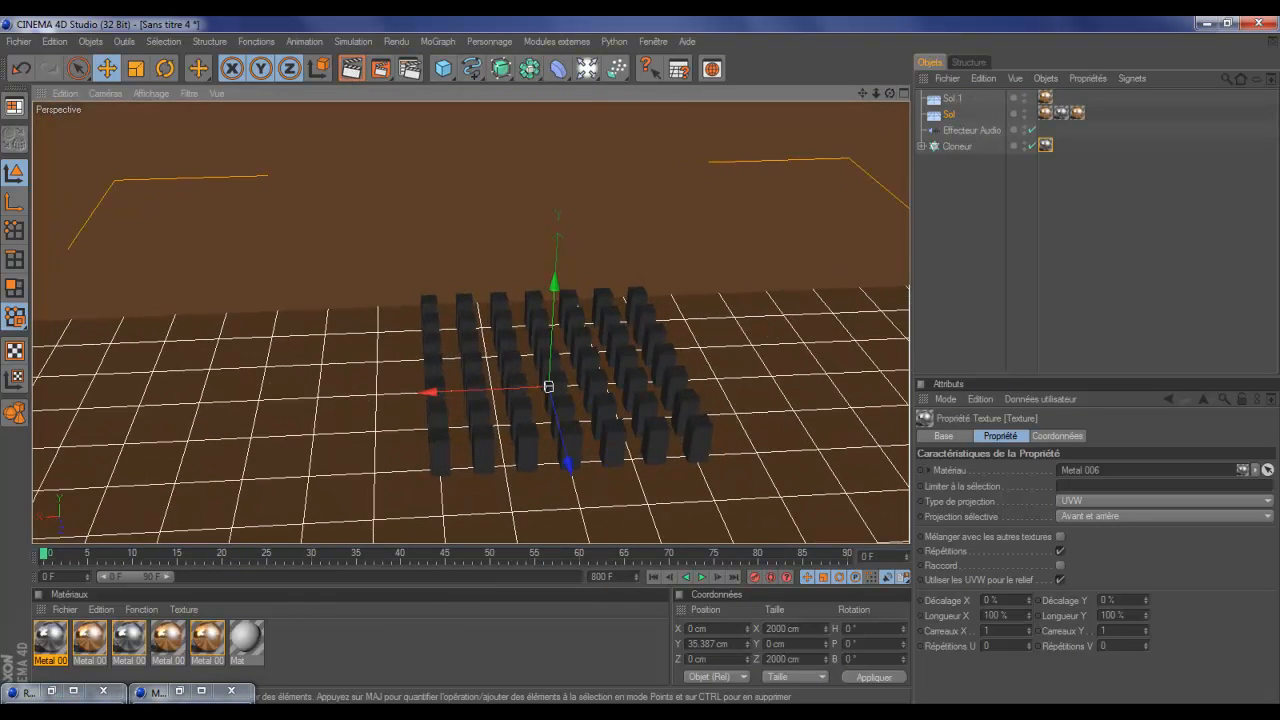
# Copy the wall's Metal 004 texture tag onto the floor Sol and delete the floor's surplus texture tags
pyautogui.click(166, 648)
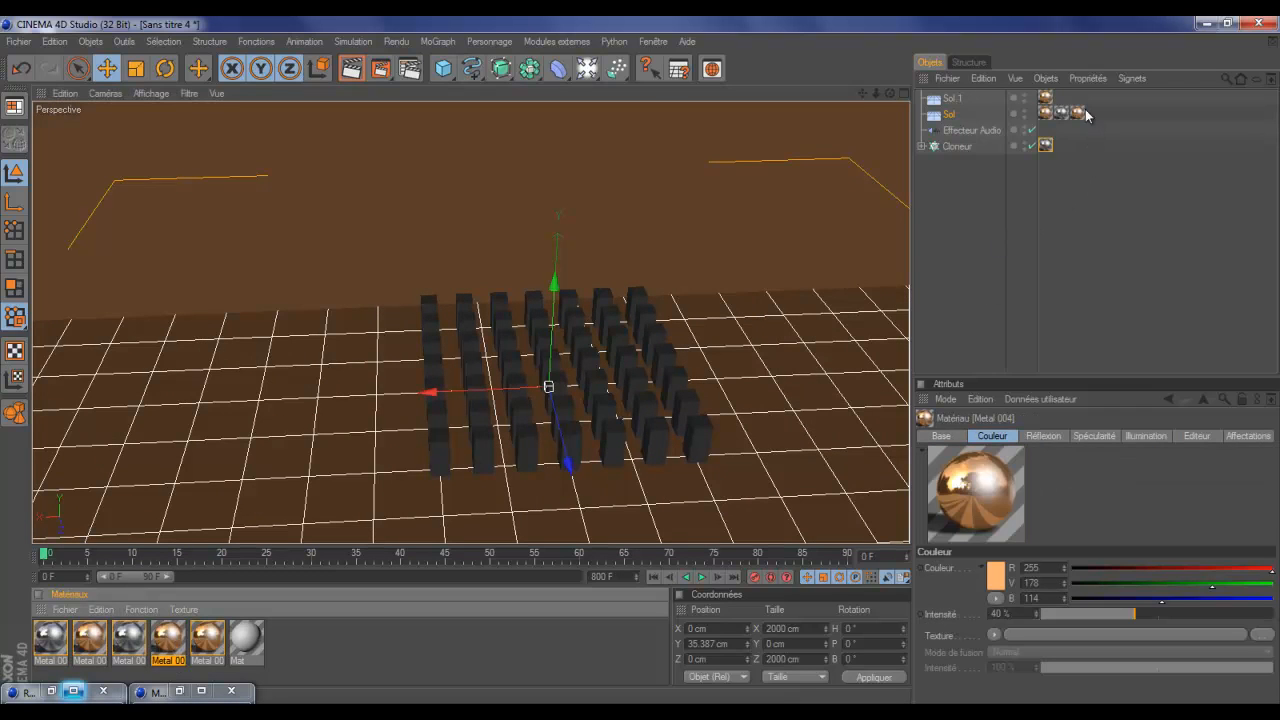
pyautogui.click(1045, 98)
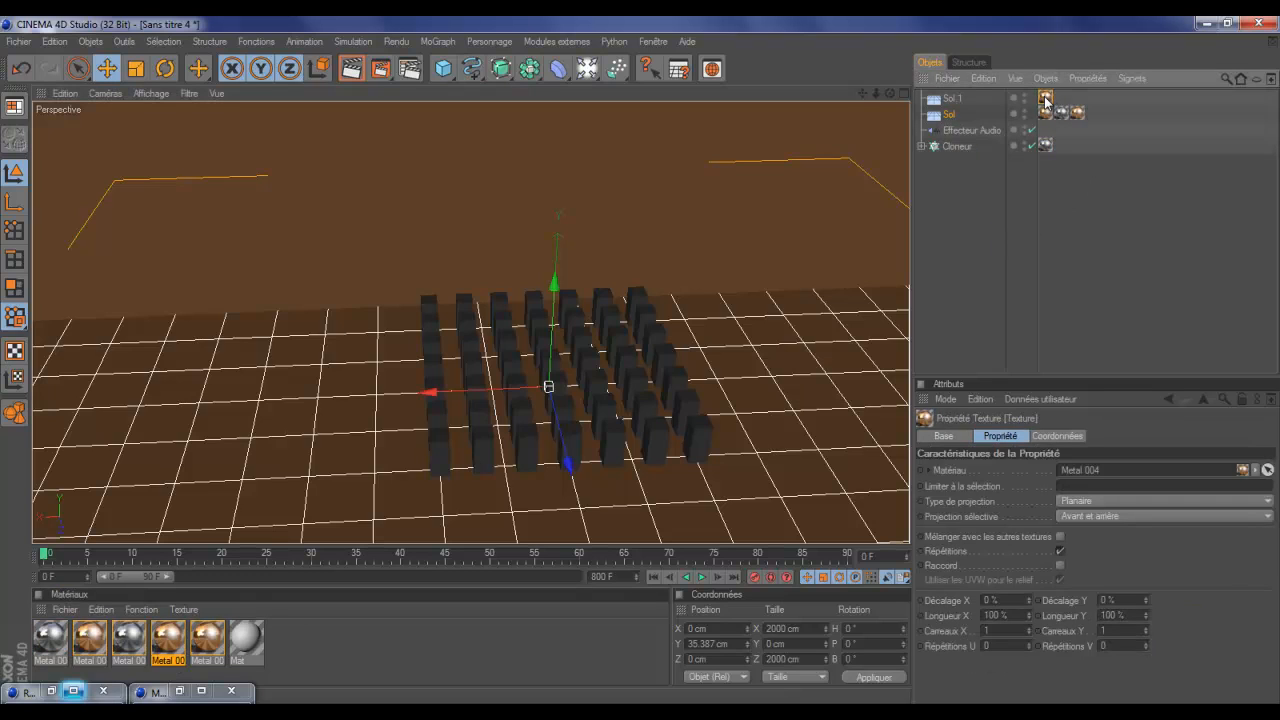
pyautogui.keyDown('ctrl'); pyautogui.moveTo(1046, 100); pyautogui.dragTo(1094, 118); pyautogui.keyUp('ctrl')
pyautogui.press('Delete')
pyautogui.click(1051, 117)
pyautogui.press('Delete')
pyautogui.click(1051, 117)
pyautogui.press('Delete')
pyautogui.click(1051, 117)
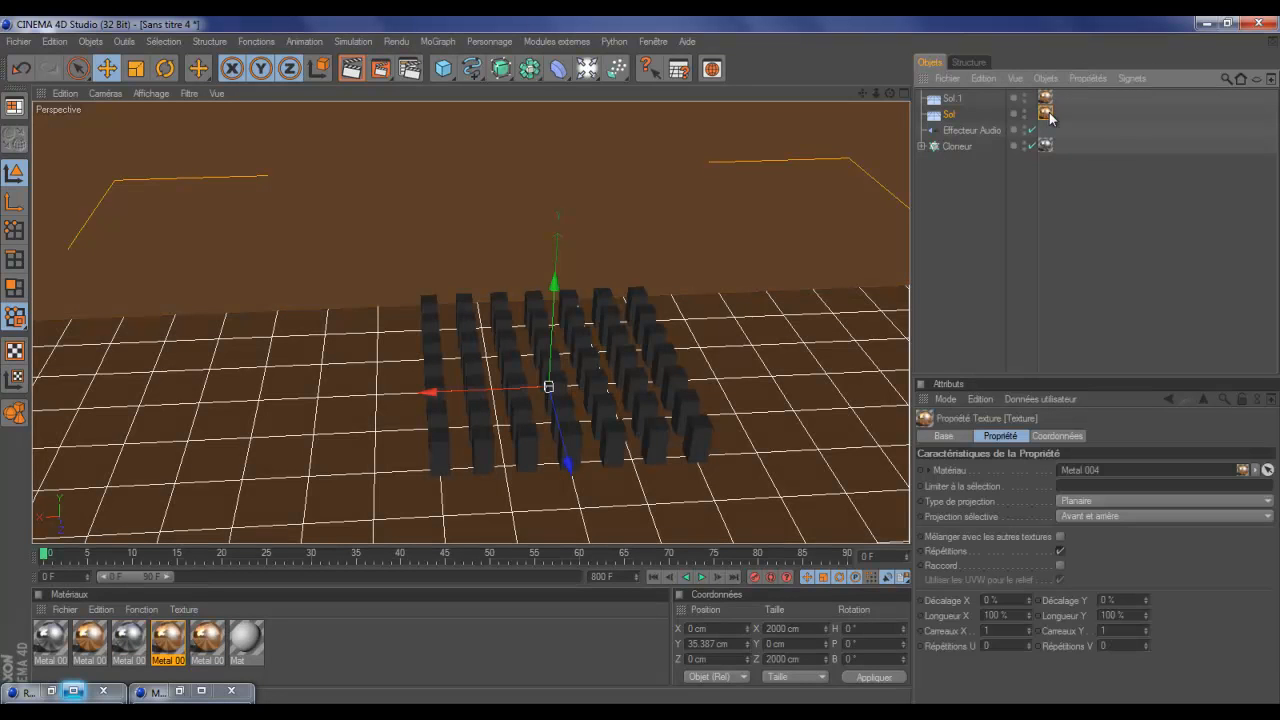
# Delete the duplicate Metal 004 and Metal 006 materials and relink the remaining Metal 004 to the wall and floor texture tags
pyautogui.click(207, 645)
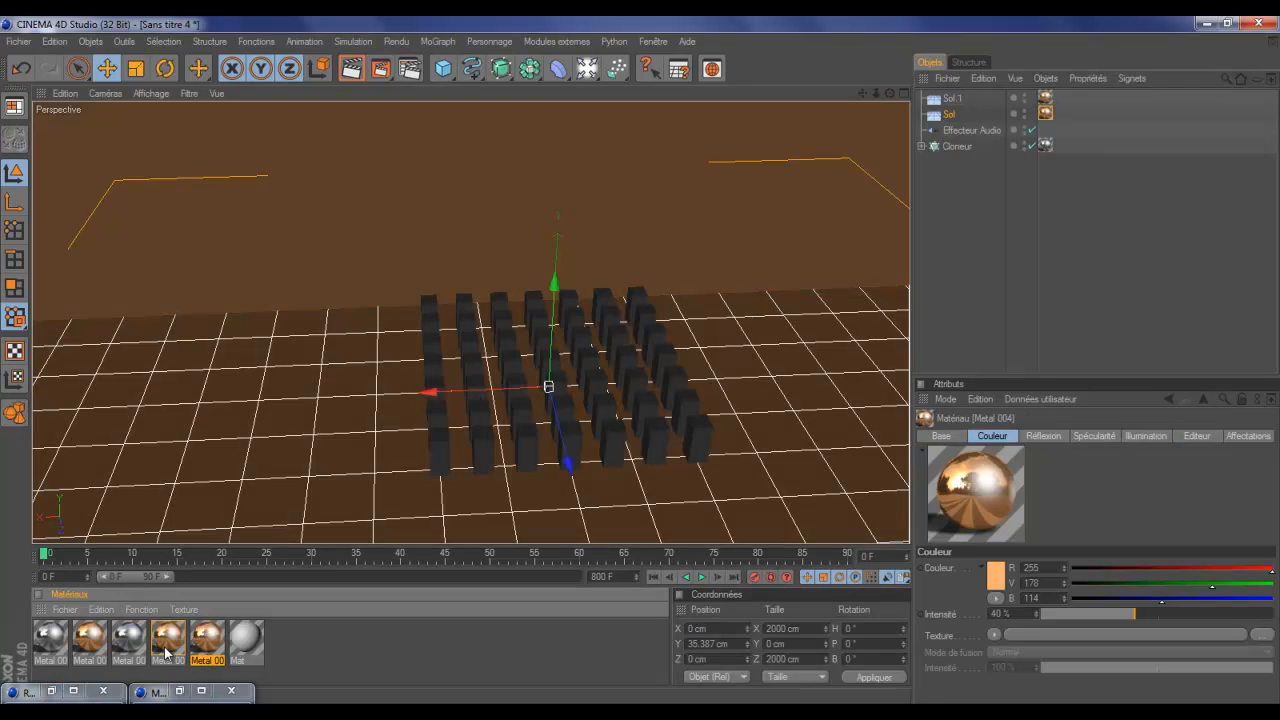
pyautogui.press('Delete')
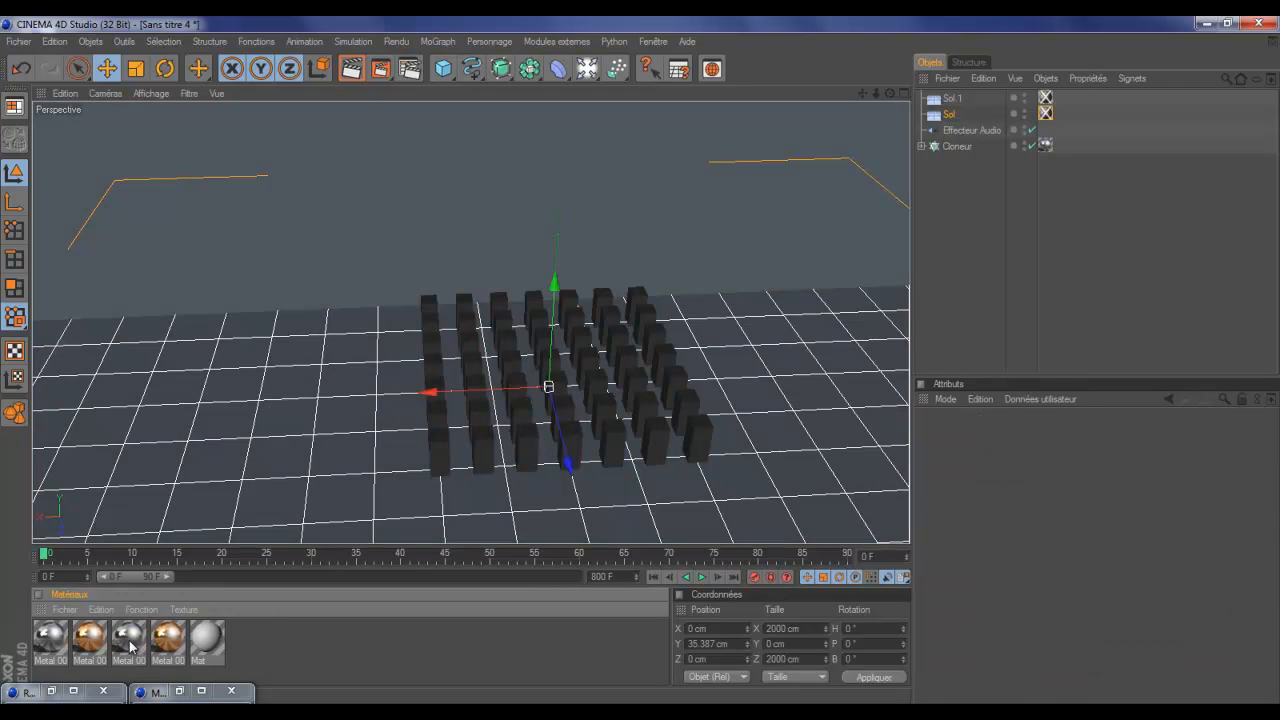
pyautogui.click(130, 645)
pyautogui.press('Delete')
pyautogui.click(89, 640)
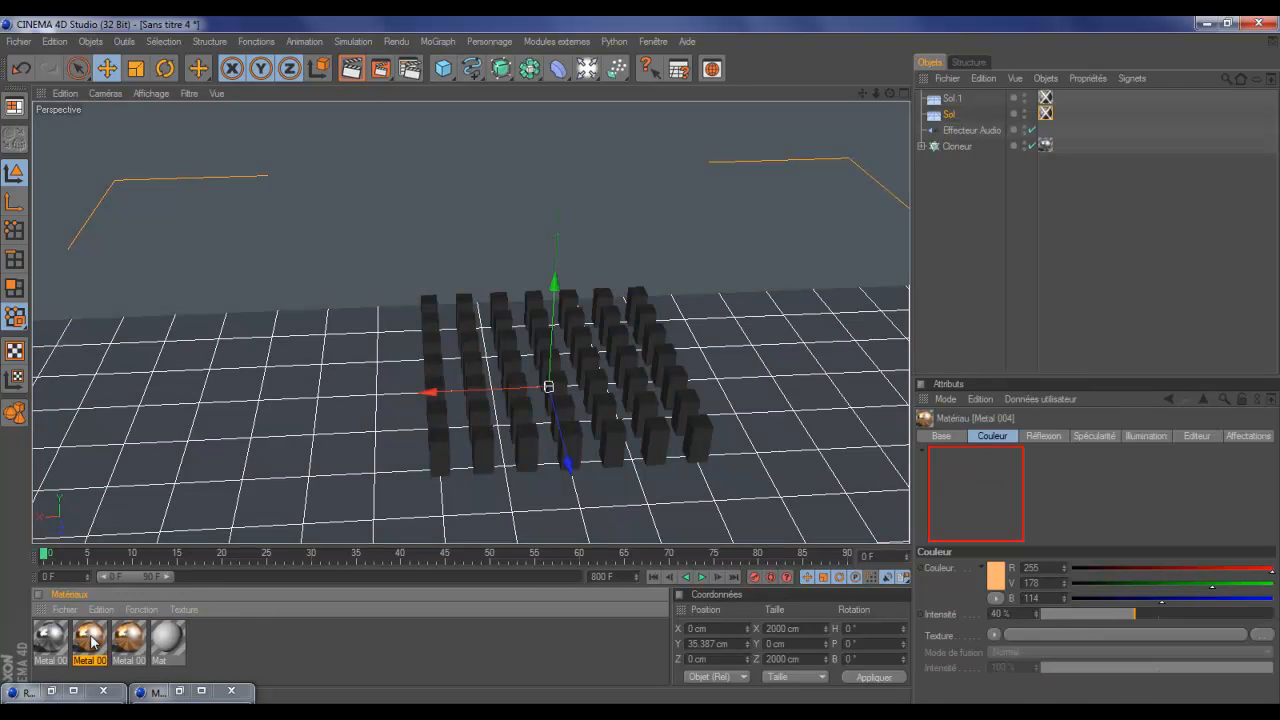
pyautogui.press('Delete')
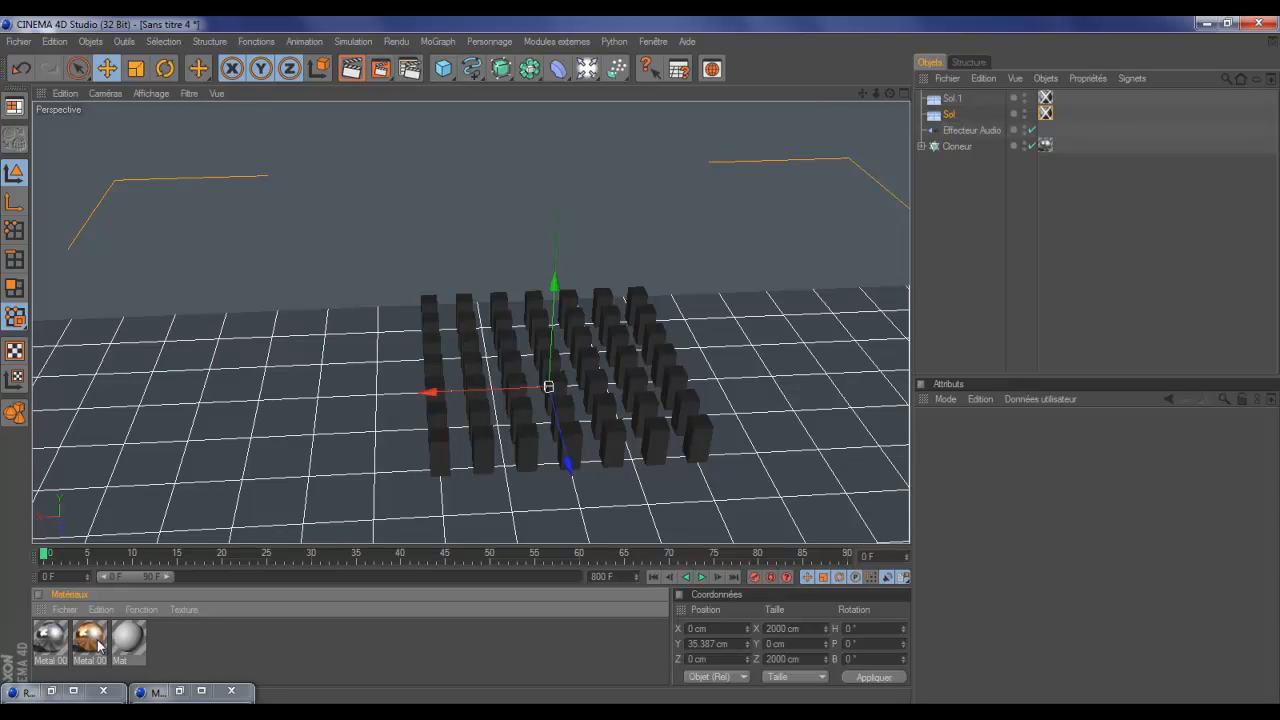
pyautogui.moveTo(98, 644); pyautogui.dragTo(1045, 100)
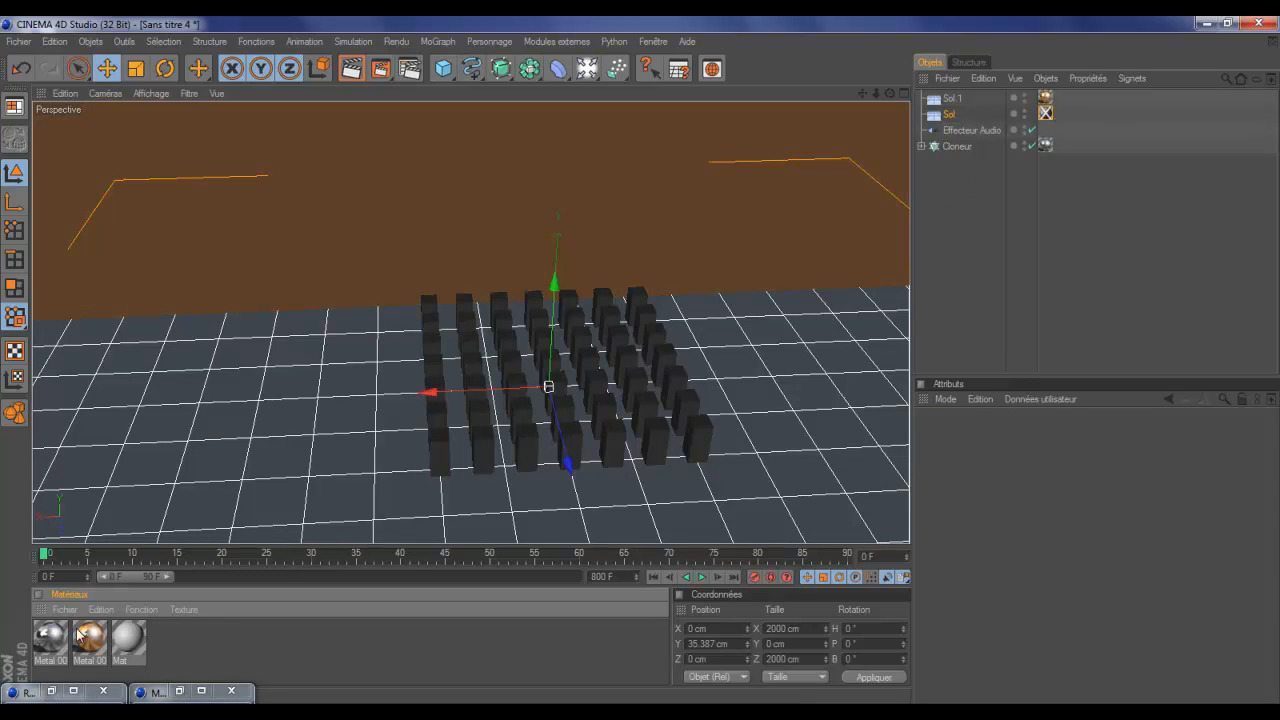
pyautogui.moveTo(80, 636); pyautogui.dragTo(1048, 113)
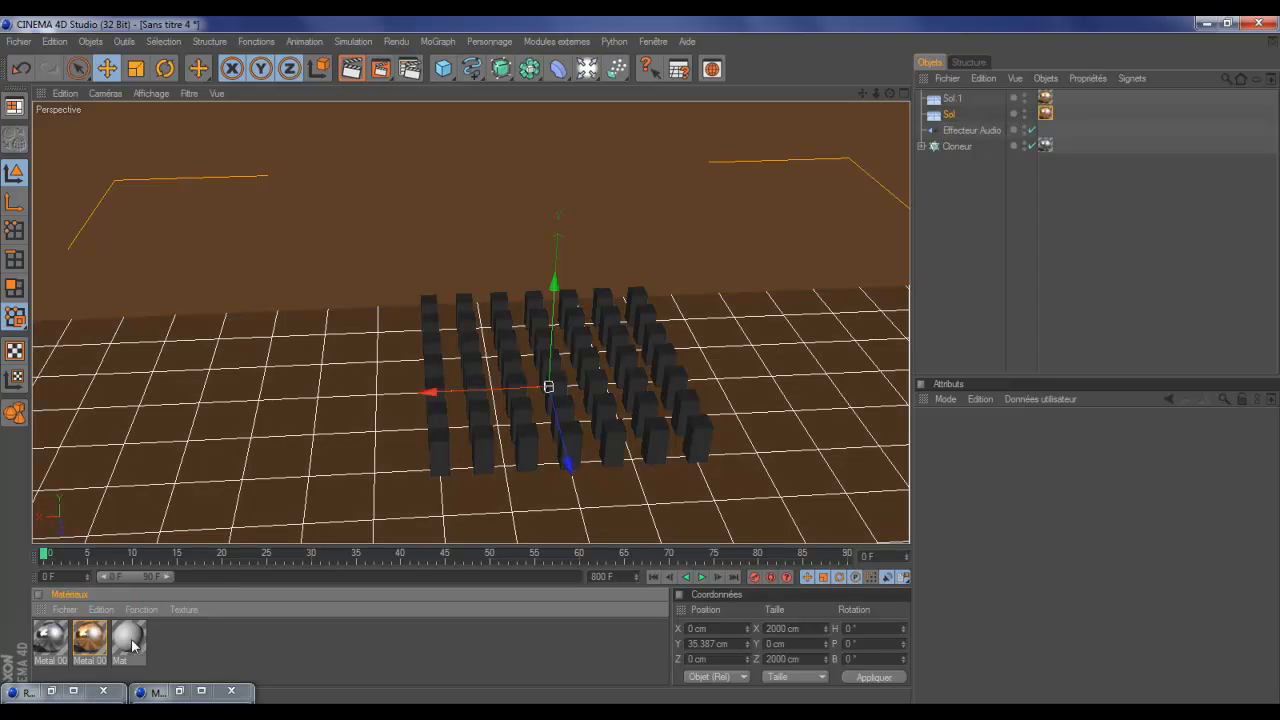
# Strongly lower the Réflexion intensity of the Metal 004 material and render the view to check it
pyautogui.doubleClick(82, 642)
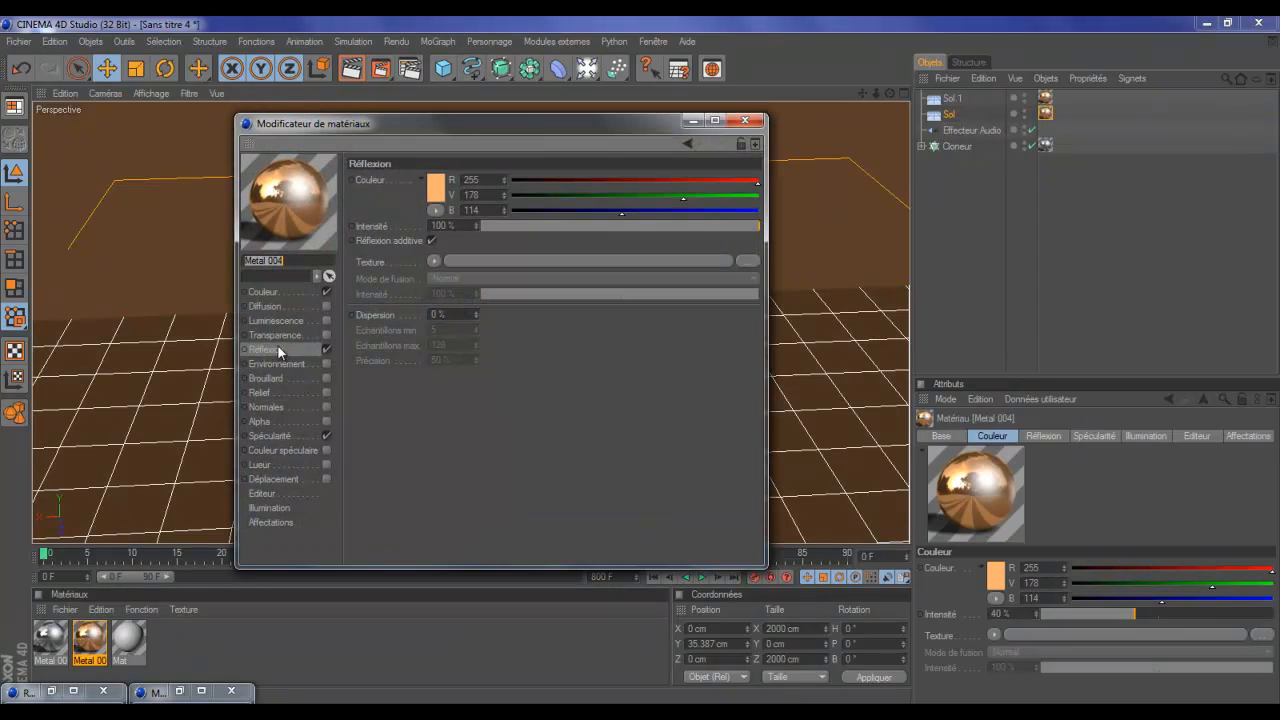
pyautogui.moveTo(591, 222); pyautogui.dragTo(510, 226)
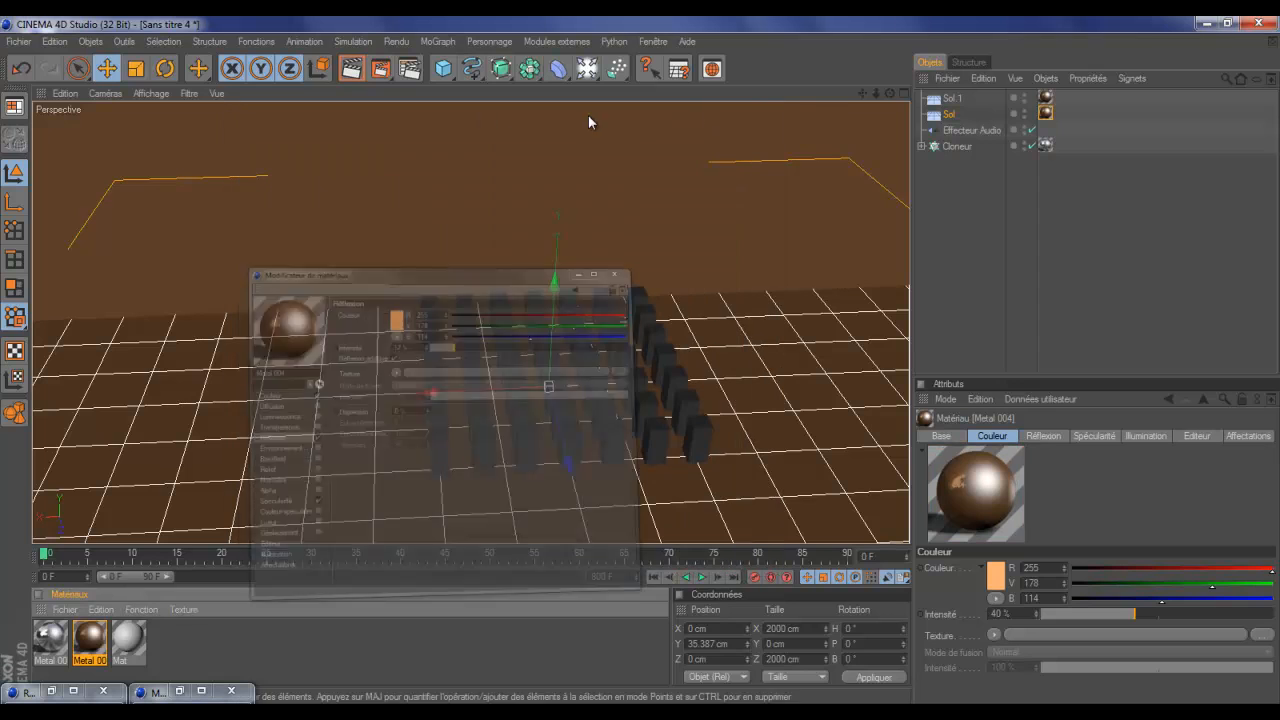
pyautogui.click(351, 68)
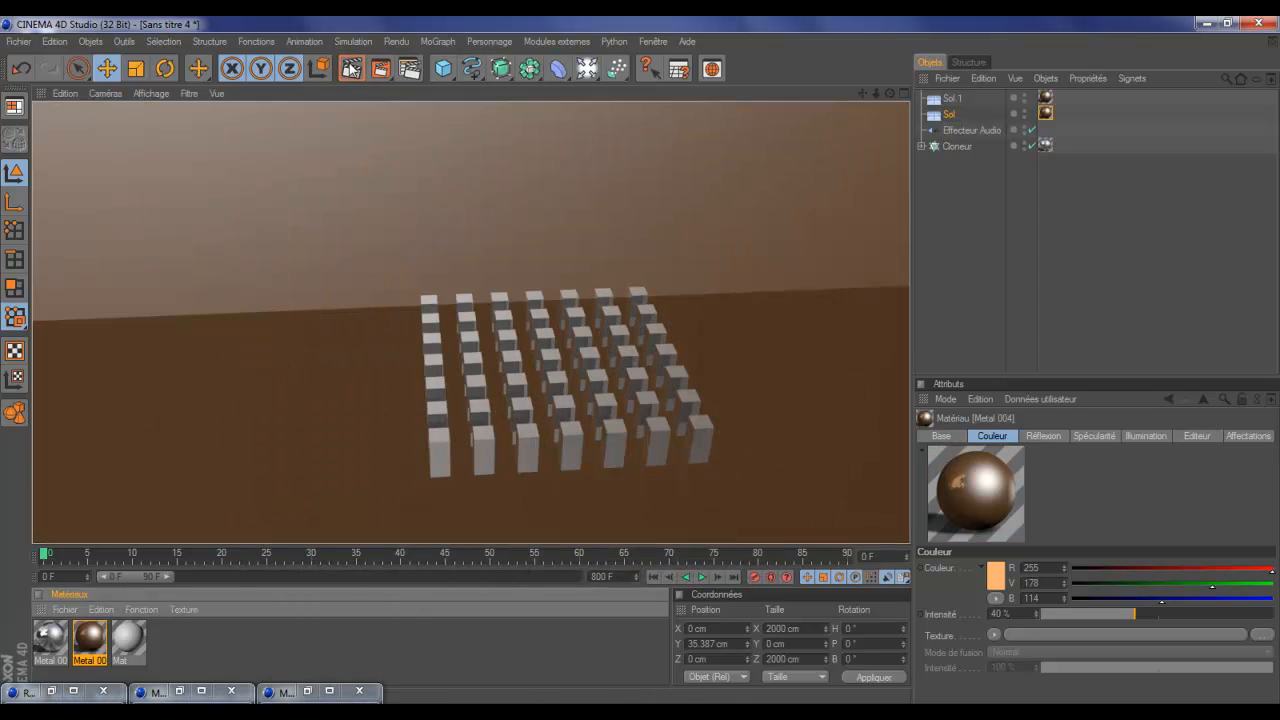
# Add a light and move it above the pillars, to about X -94 cm, Y 542 cm and Z 188 cm
pyautogui.moveTo(889, 94); pyautogui.dragTo(641, 358)
pyautogui.moveTo(862, 93); pyautogui.dragTo(640, 363)
pyautogui.click(587, 68)
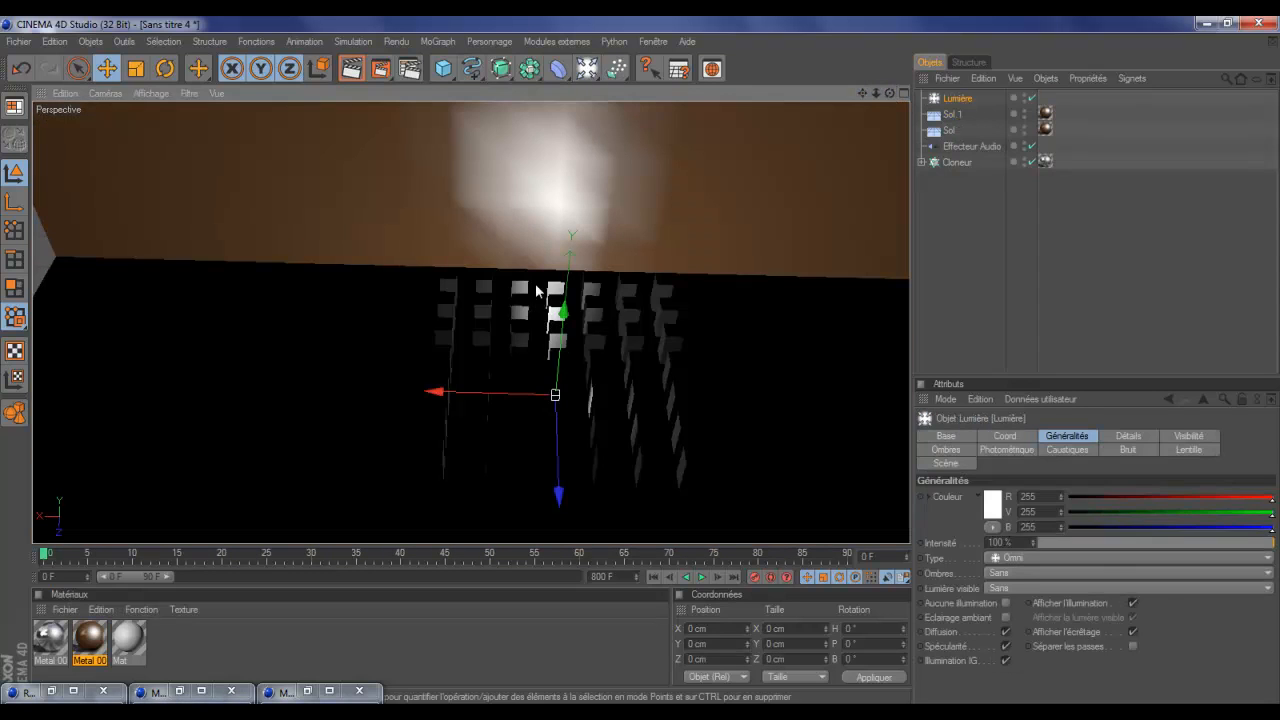
pyautogui.moveTo(557, 340)
pyautogui.mouseDown()
pyautogui.moveTo(640, 360)
pyautogui.moveTo(643, 349)
pyautogui.moveTo(574, 370)
pyautogui.mouseUp()
pyautogui.moveTo(457, 201); pyautogui.dragTo(493, 203)
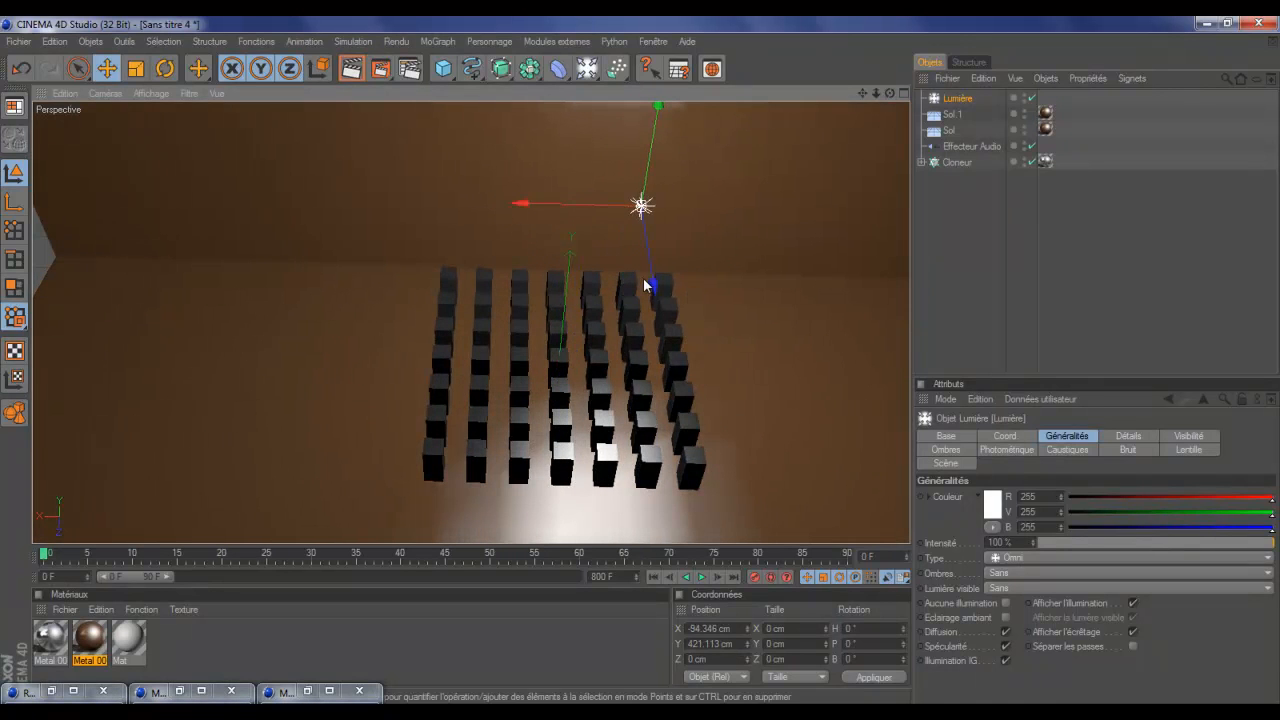
pyautogui.moveTo(643, 283)
pyautogui.mouseDown()
pyautogui.moveTo(663, 408)
pyautogui.moveTo(640, 359)
pyautogui.mouseUp()
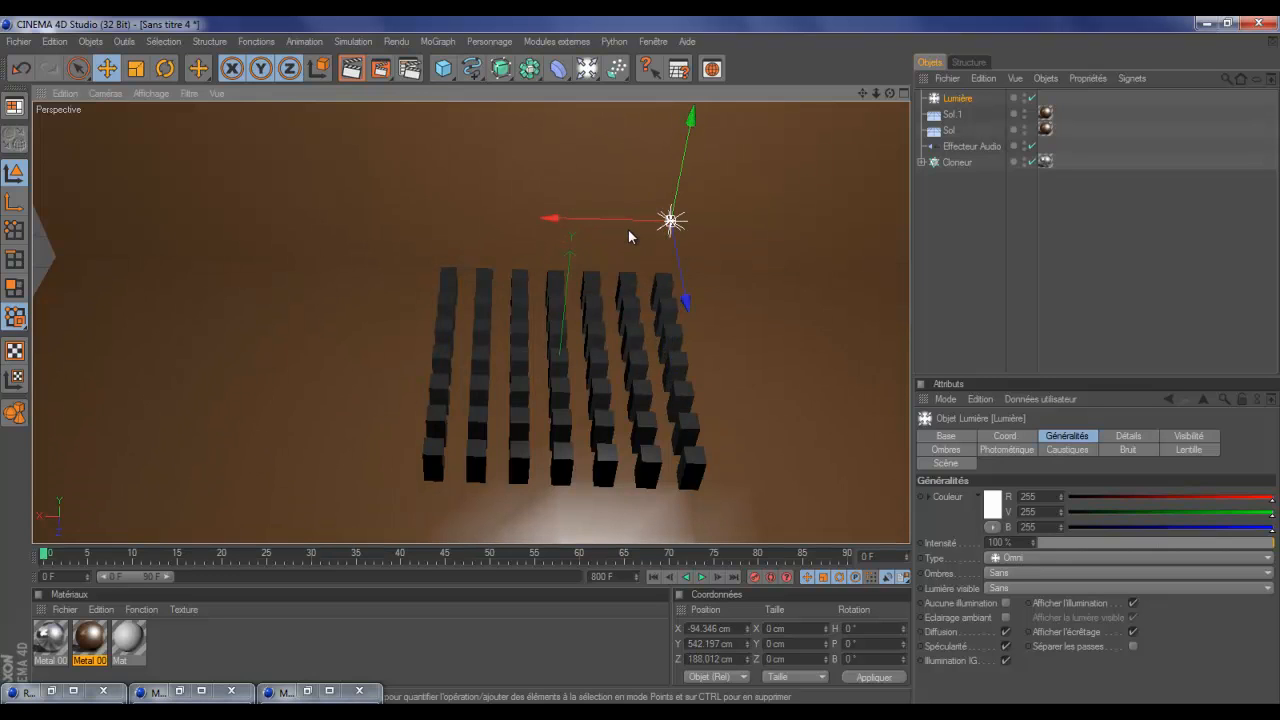
pyautogui.click(1024, 572)
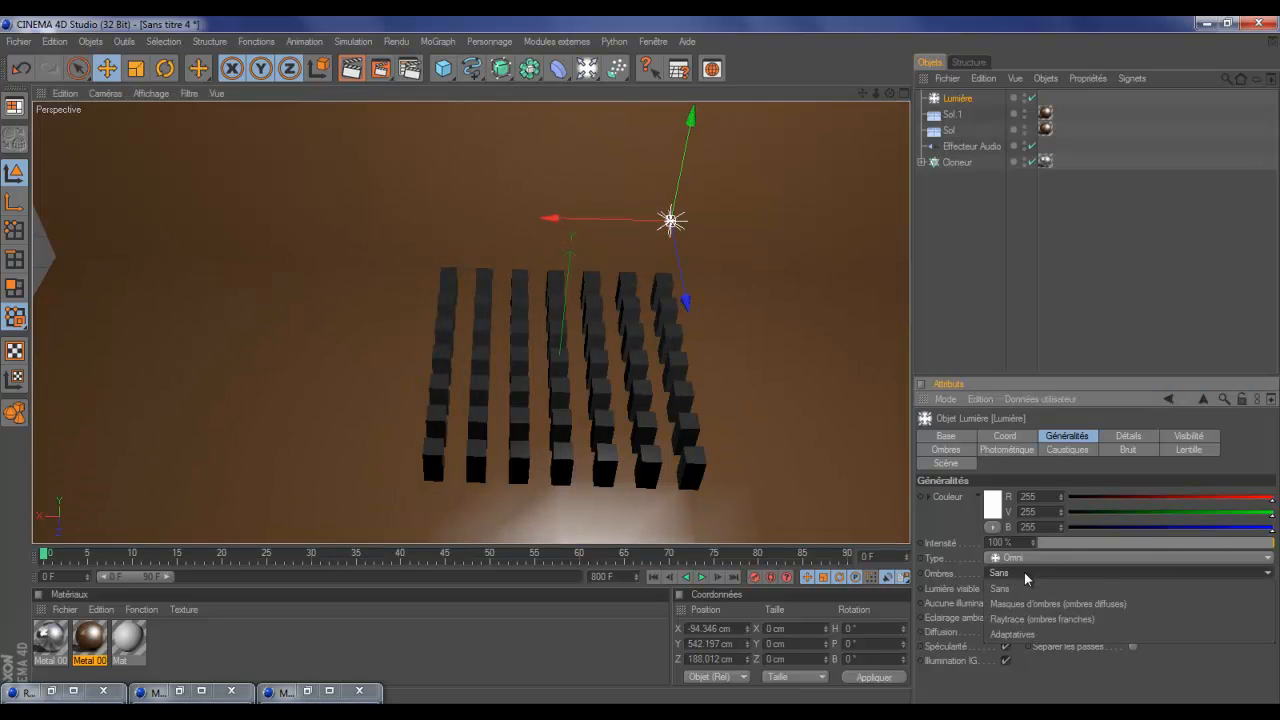
pyautogui.click(1008, 578)
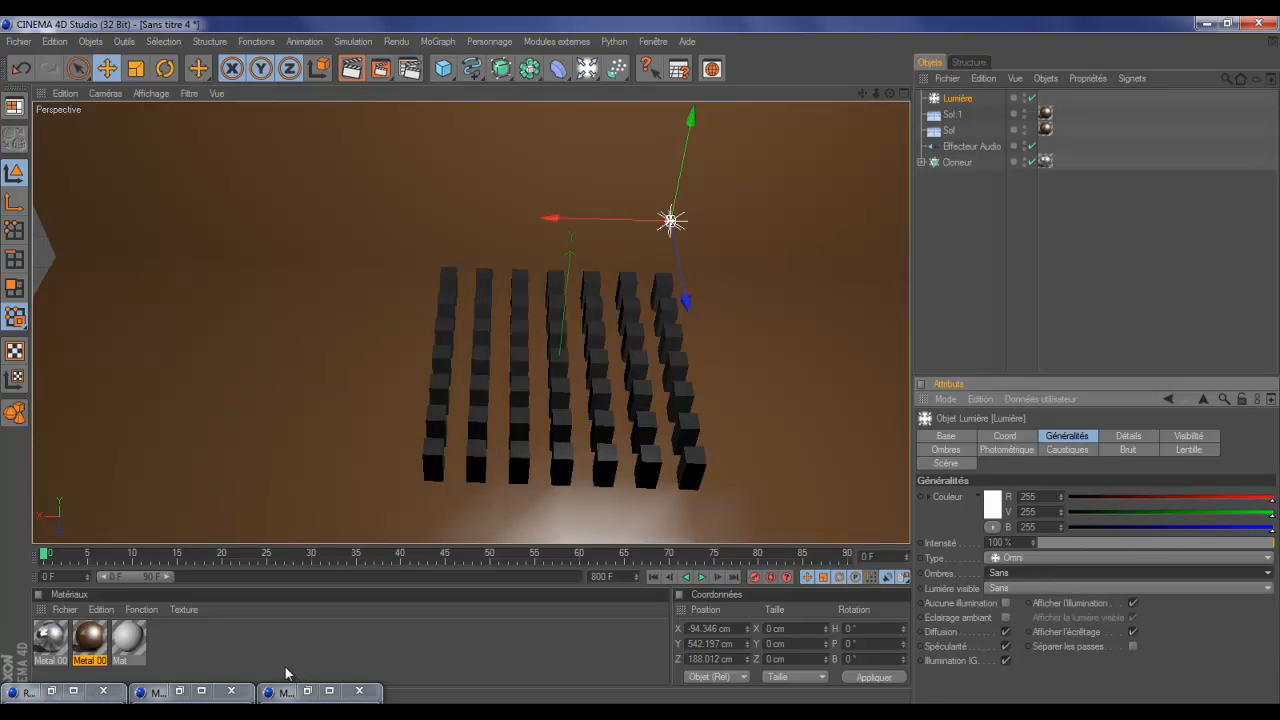
pyautogui.click(322, 631)
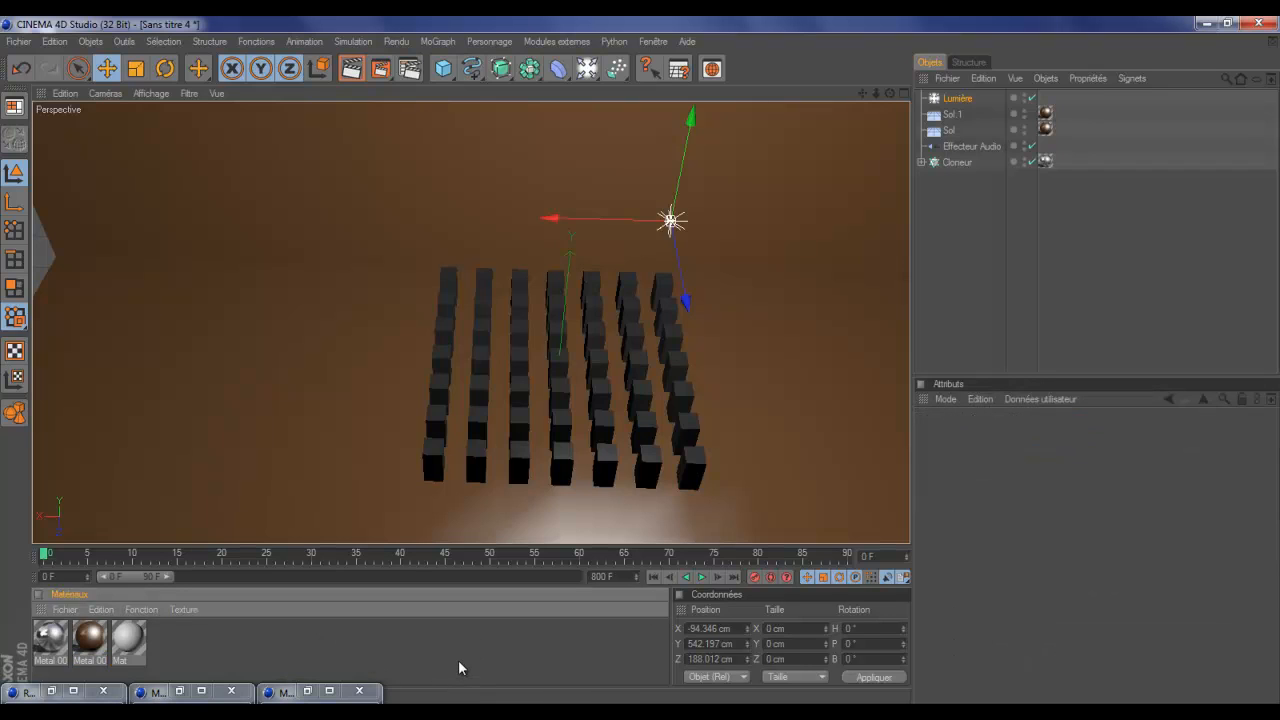
# Play the animation to check the pillars' motion under the light and return to the first frame
pyautogui.click(701, 578)
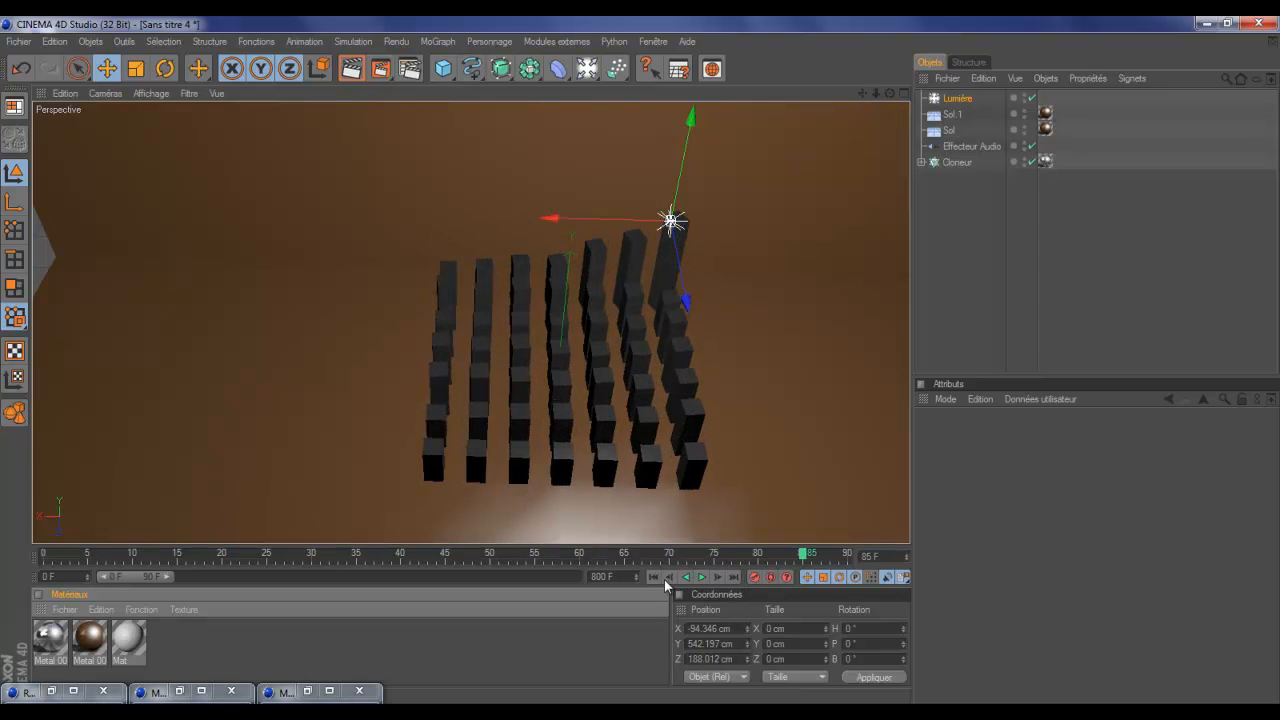
pyautogui.click(653, 577)
pyautogui.keyDown('alt'); pyautogui.moveTo(621, 361); pyautogui.dragTo(640, 358); pyautogui.keyUp('alt')
pyautogui.moveTo(864, 92); pyautogui.dragTo(642, 366)
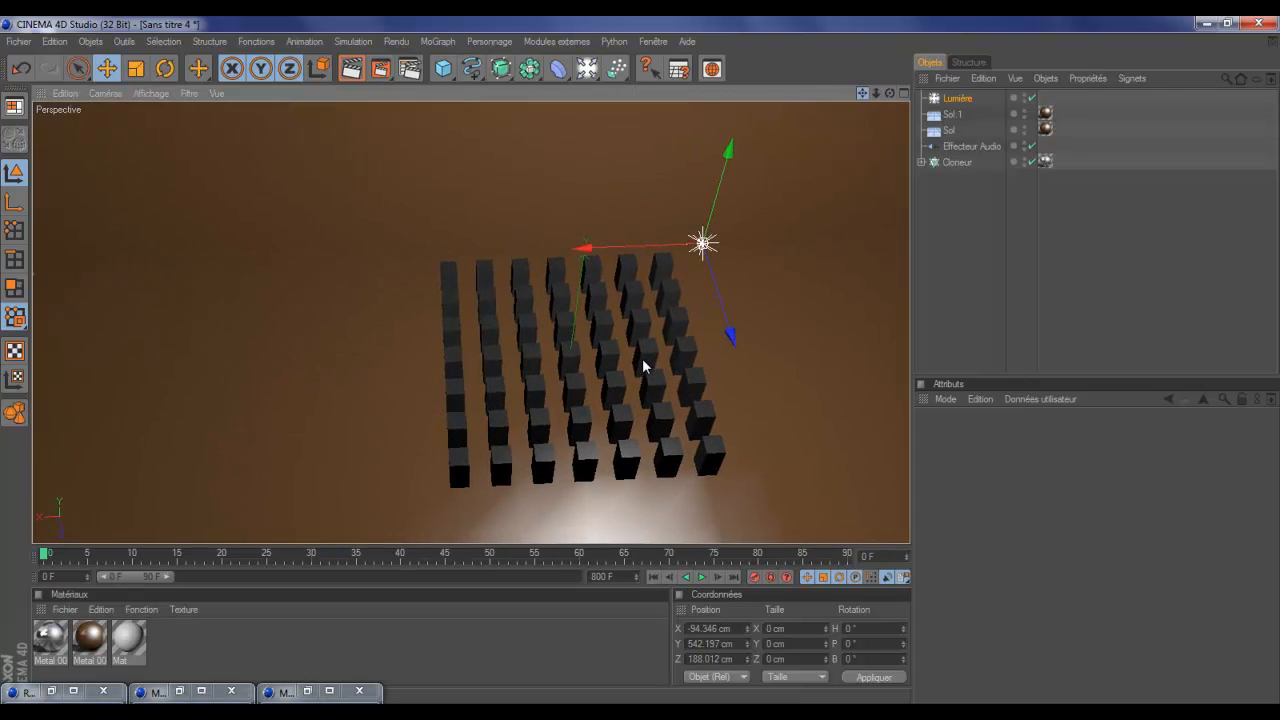
pyautogui.moveTo(886, 92); pyautogui.dragTo(643, 366)
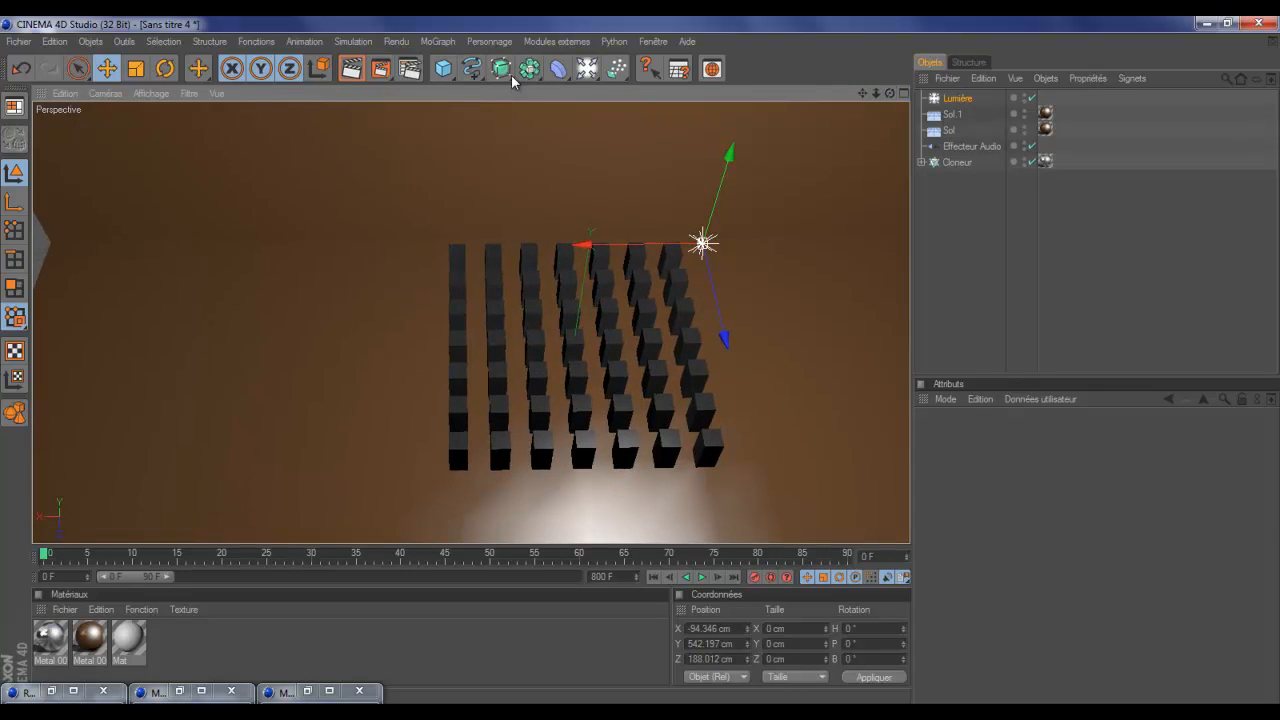
# Add a MoGraph text object and raise it to about Y 111 cm above the pillars
pyautogui.click(436, 42)
pyautogui.click(456, 218)
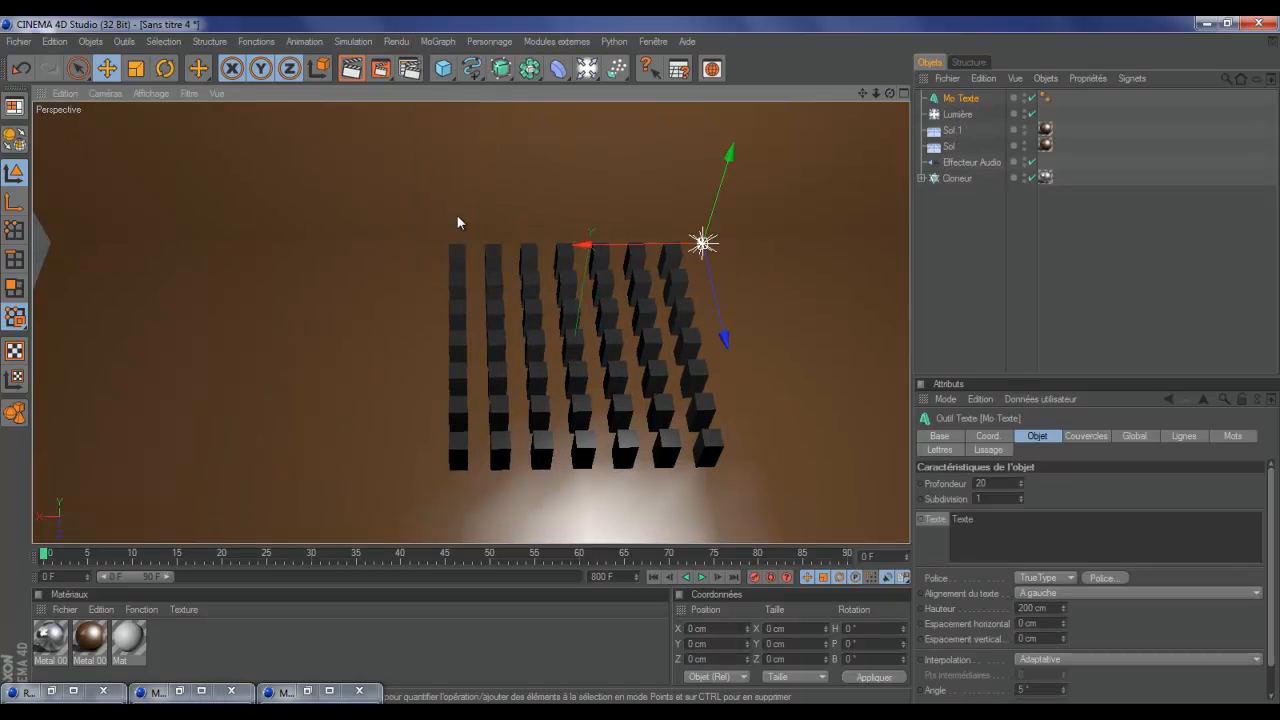
pyautogui.moveTo(573, 330); pyautogui.dragTo(575, 293)
# Rotate the Mo Texte object's heading to 180° so its letters read the right way round
pyautogui.click(167, 68)
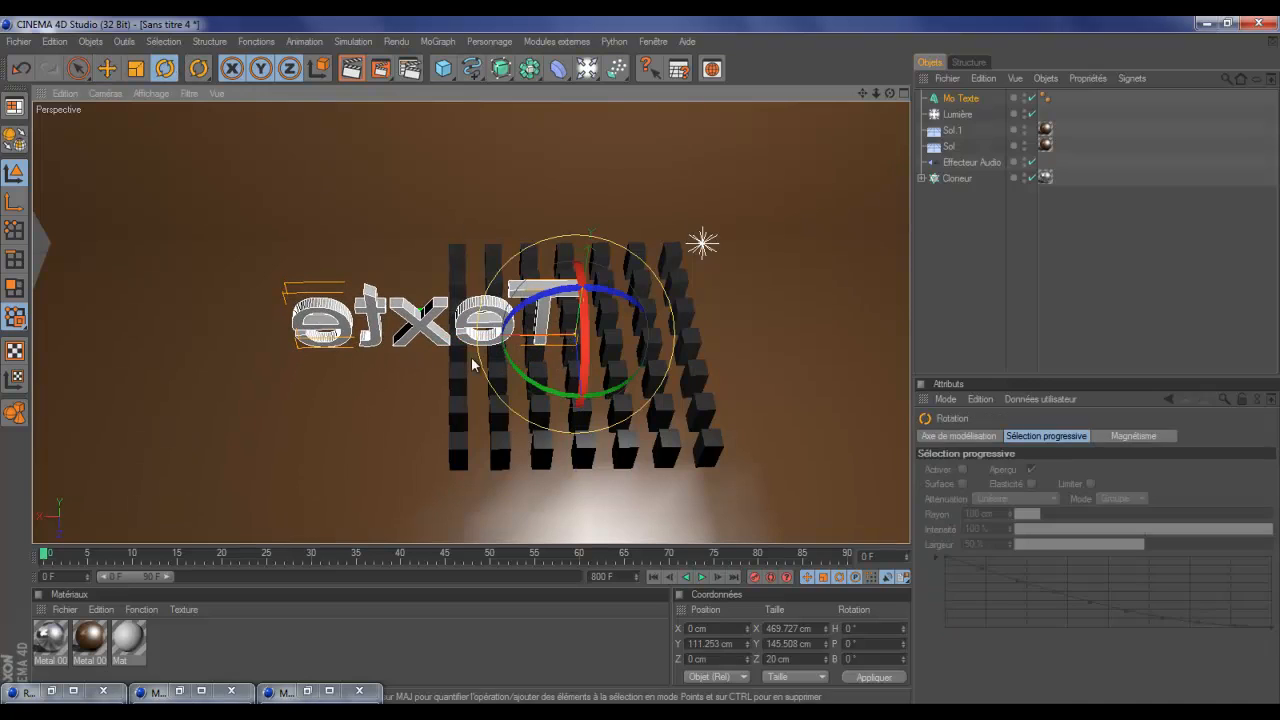
pyautogui.click(518, 361)
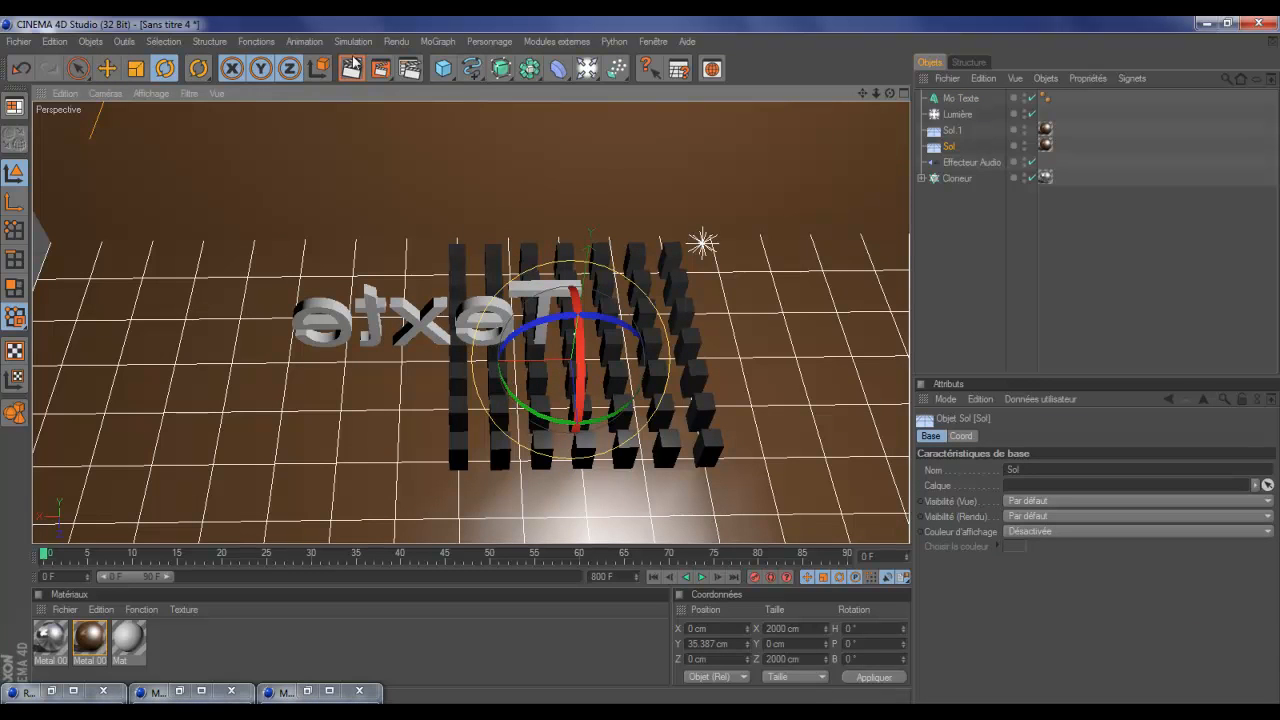
pyautogui.click(437, 41)
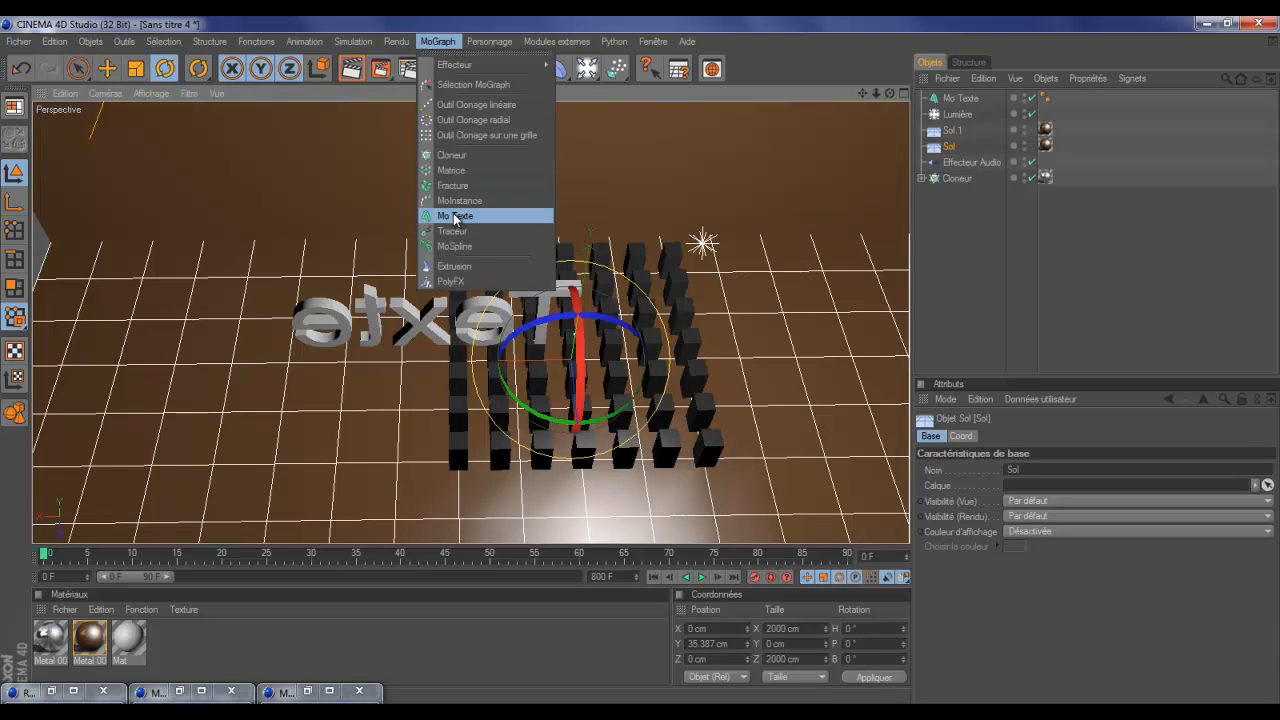
pyautogui.click(505, 22)
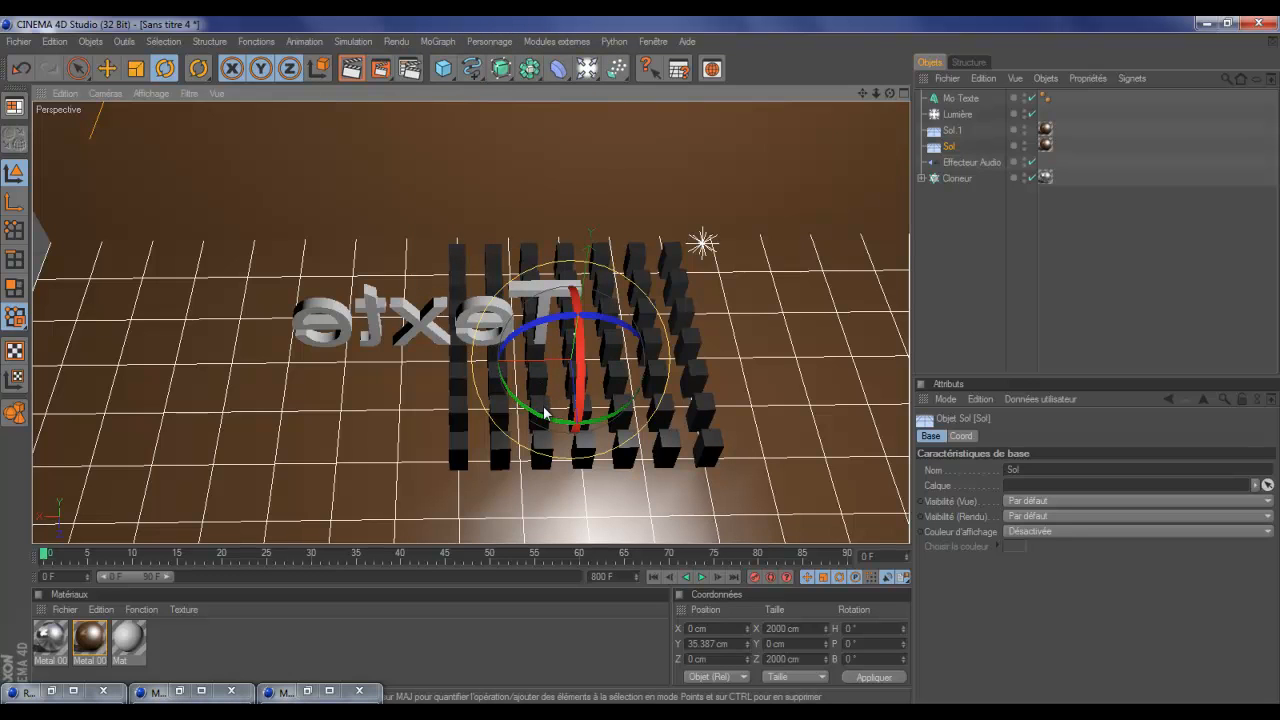
pyautogui.moveTo(543, 418)
pyautogui.mouseDown()
pyautogui.moveTo(576, 425)
pyautogui.moveTo(540, 413)
pyautogui.mouseUp()
pyautogui.click(480, 310)
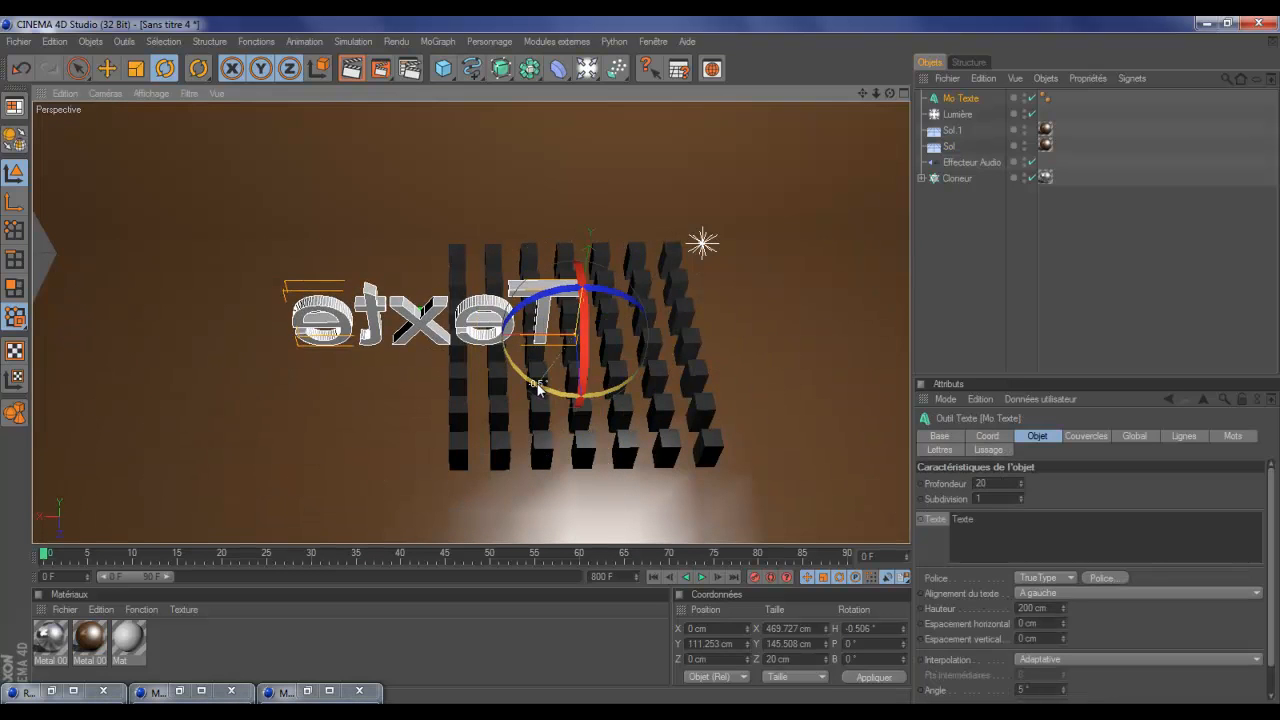
pyautogui.moveTo(540, 383); pyautogui.dragTo(680, 206)
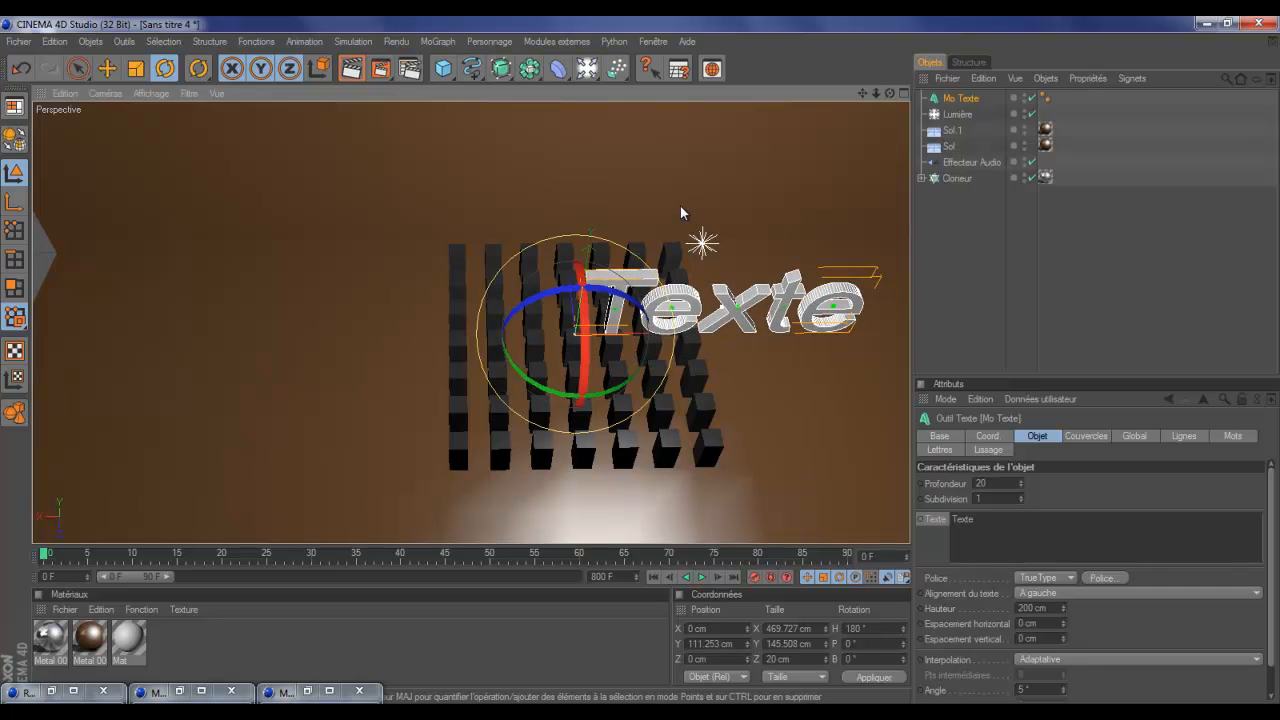
# Move the text beside the pillars to about X 725 cm and tilt its pitch to about -49.5°
pyautogui.click(107, 68)
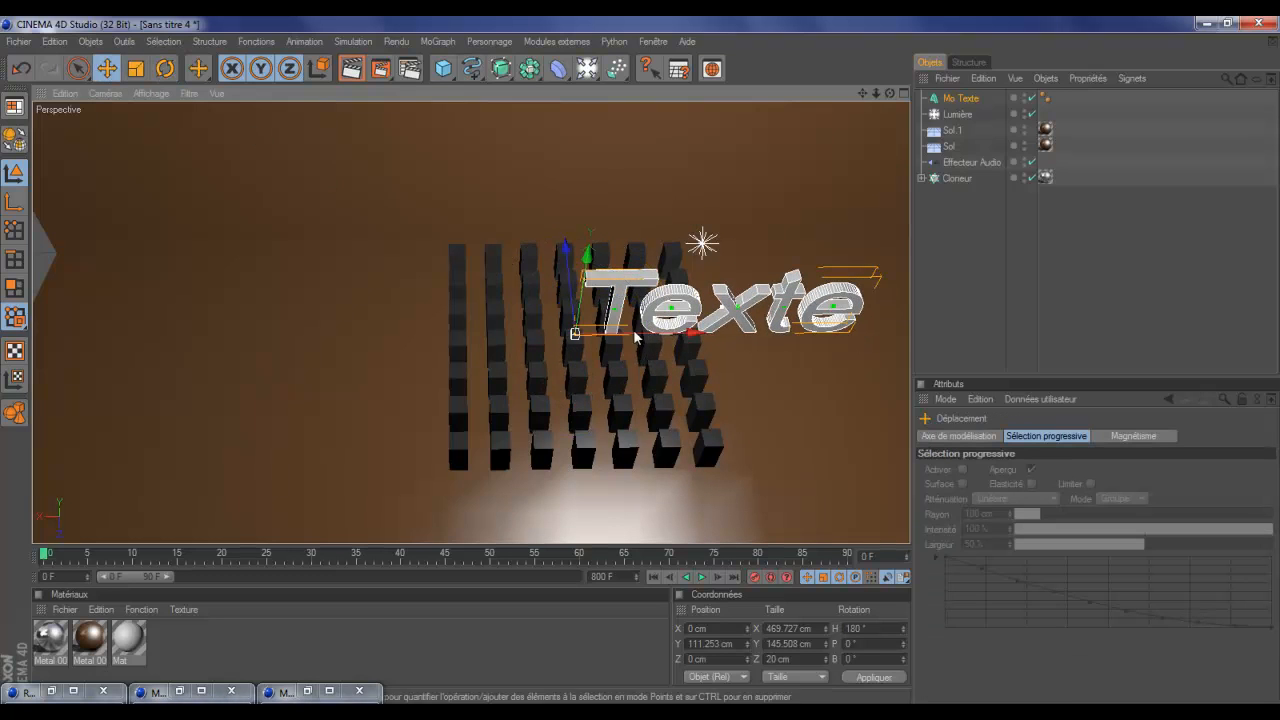
pyautogui.moveTo(665, 340); pyautogui.dragTo(629, 363)
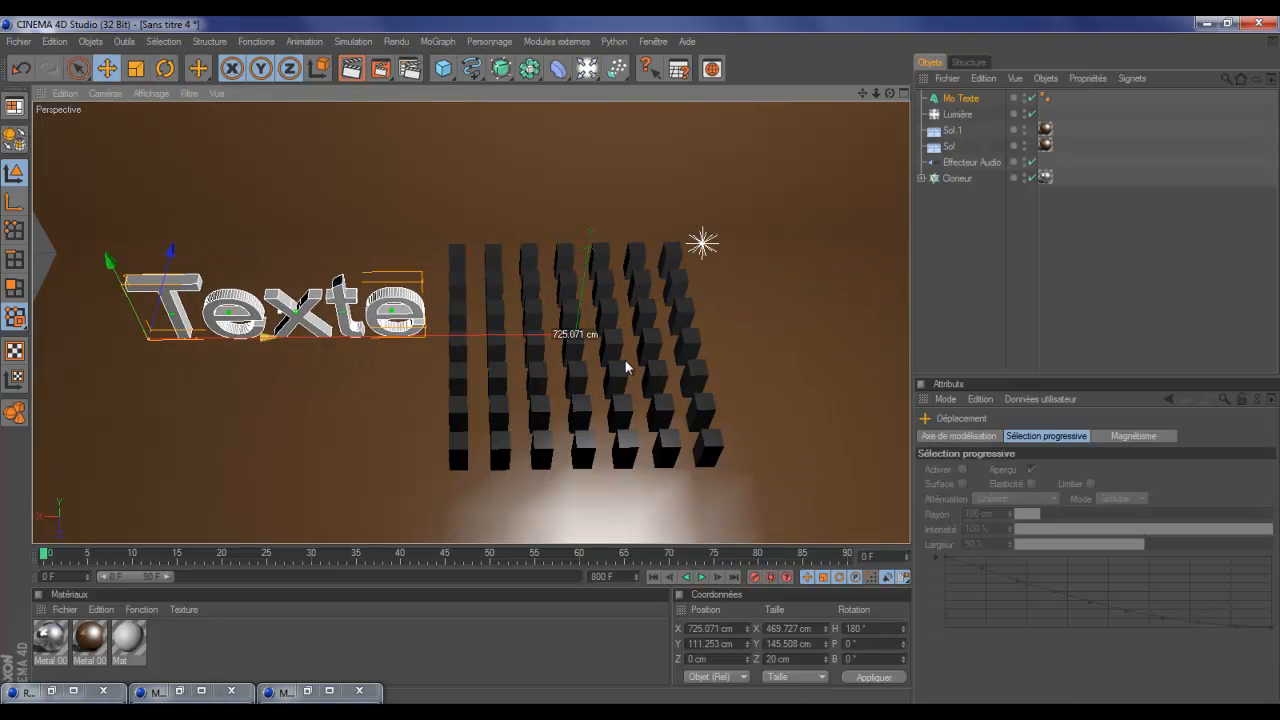
pyautogui.click(165, 68)
pyautogui.moveTo(133, 276); pyautogui.dragTo(166, 157)
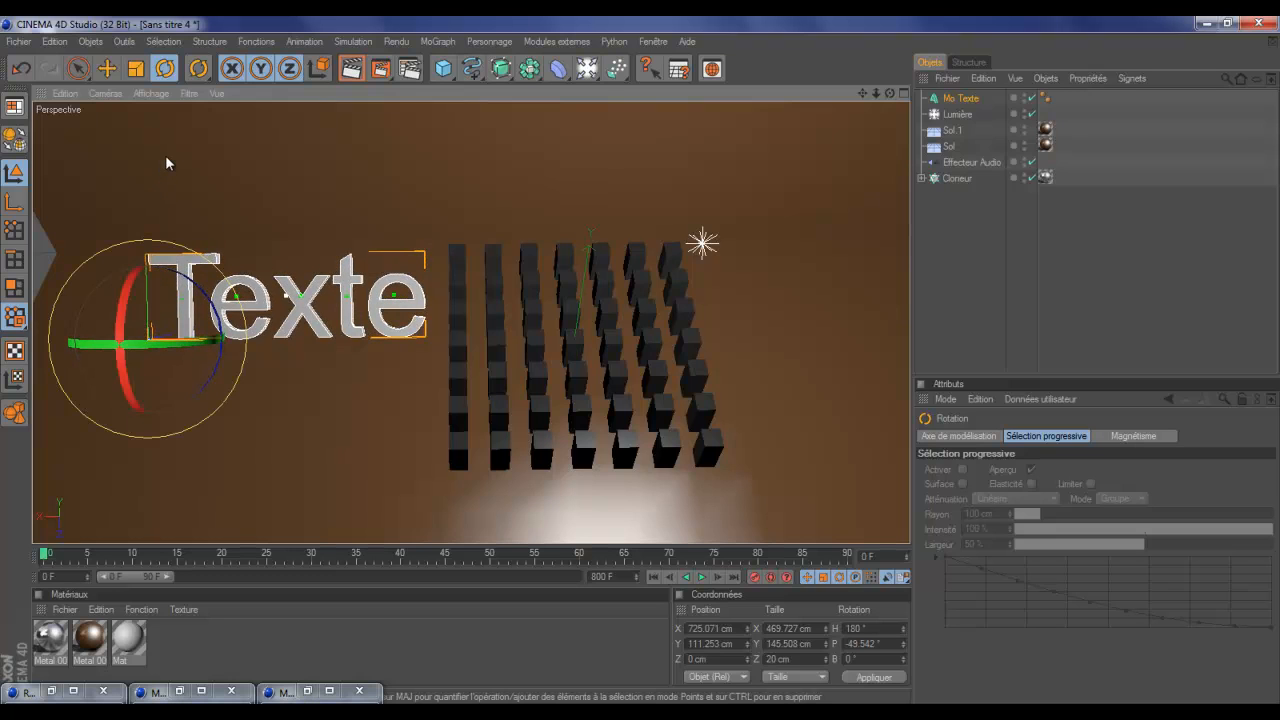
pyautogui.click(982, 247)
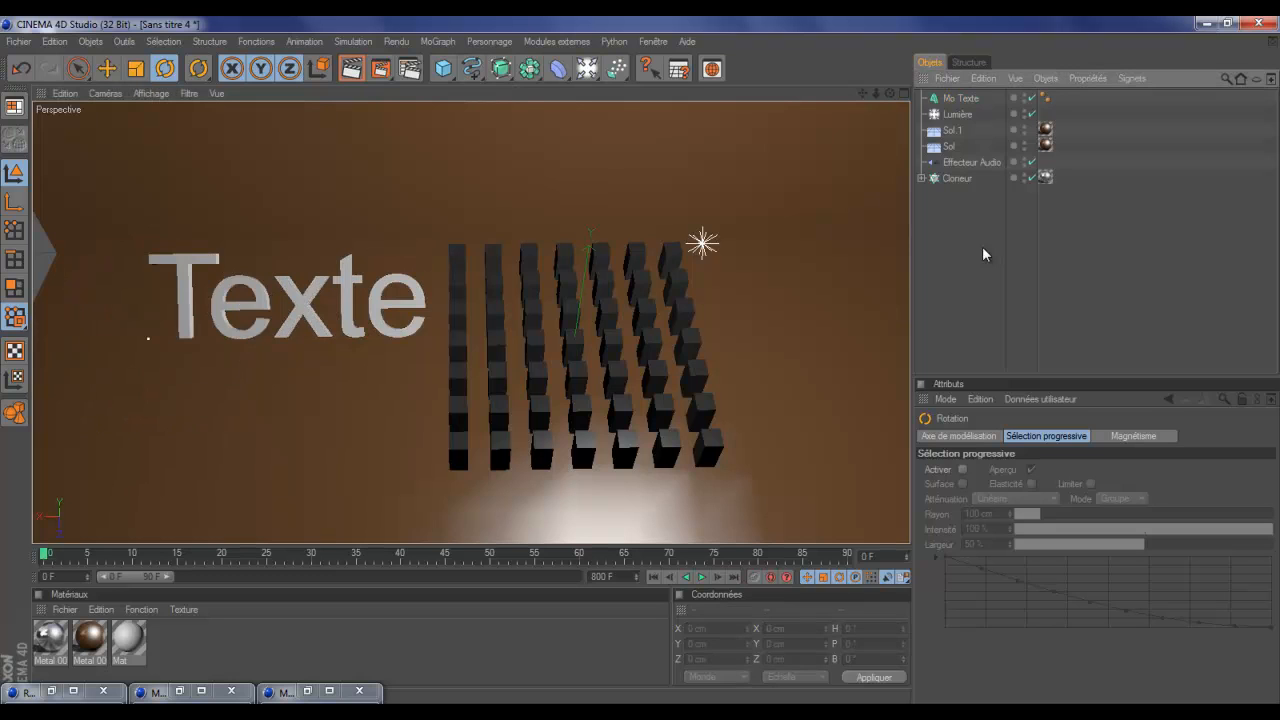
# Add an Audio effector to Mo Texte, load "- Akon - Belly Dancer.wav" as its audio file, and play the animation to check the motion
pyautogui.click(965, 98)
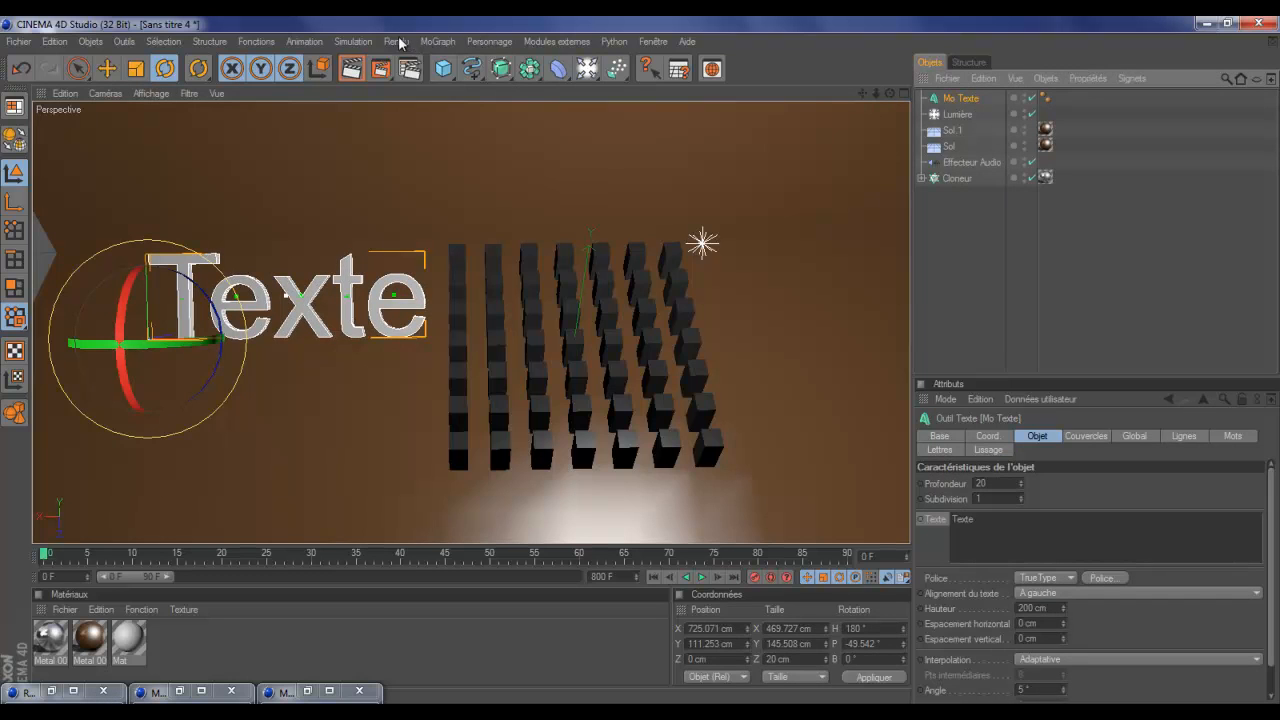
pyautogui.click(430, 41)
pyautogui.moveTo(510, 66)
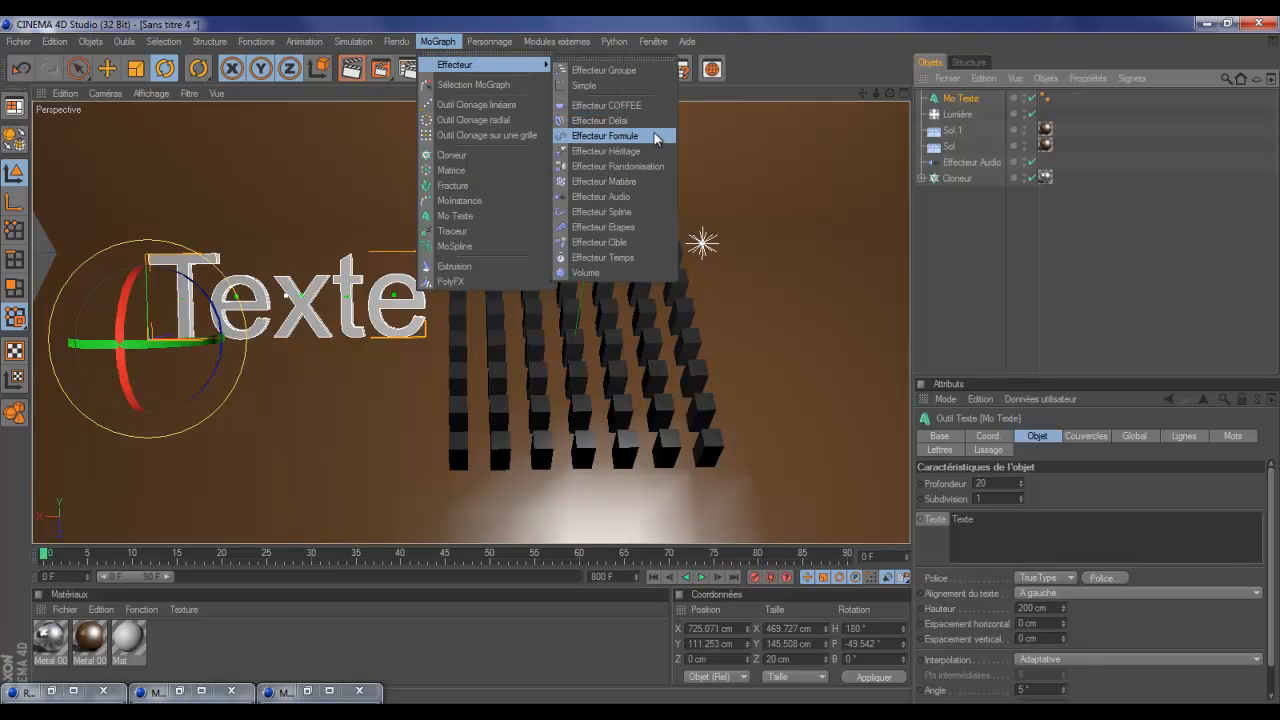
pyautogui.click(648, 196)
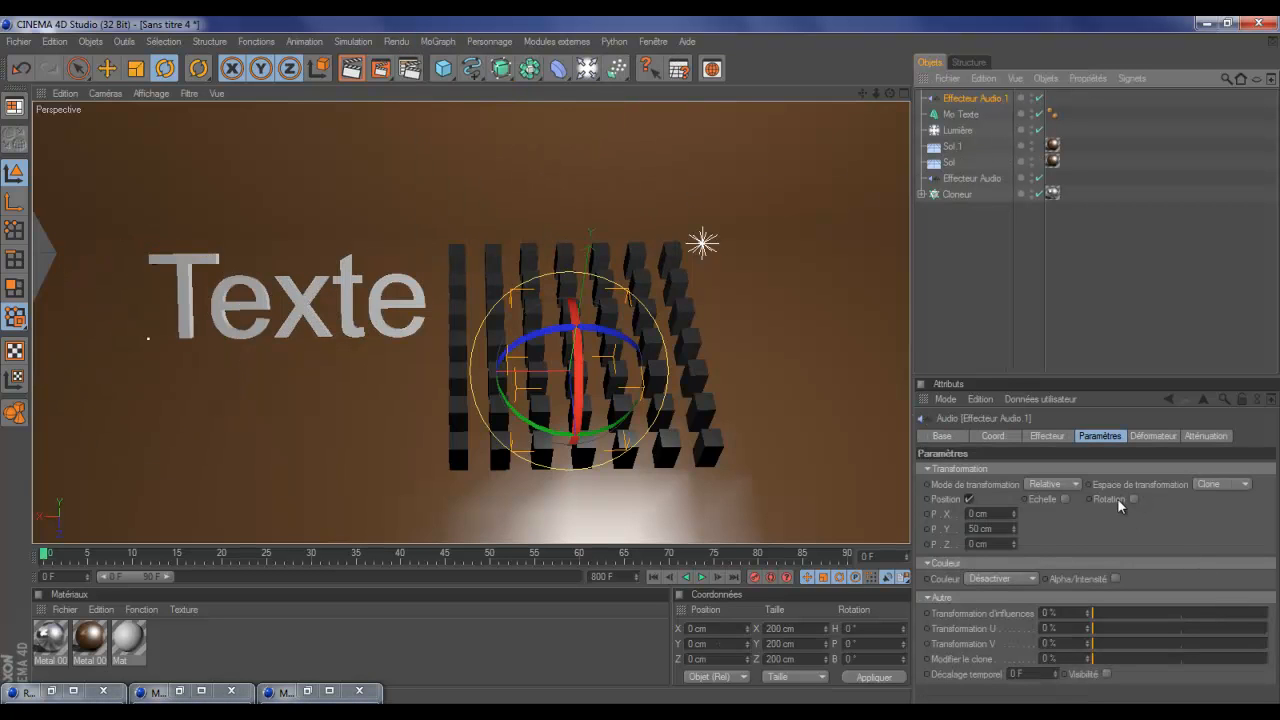
pyautogui.click(1048, 436)
pyautogui.click(1250, 520)
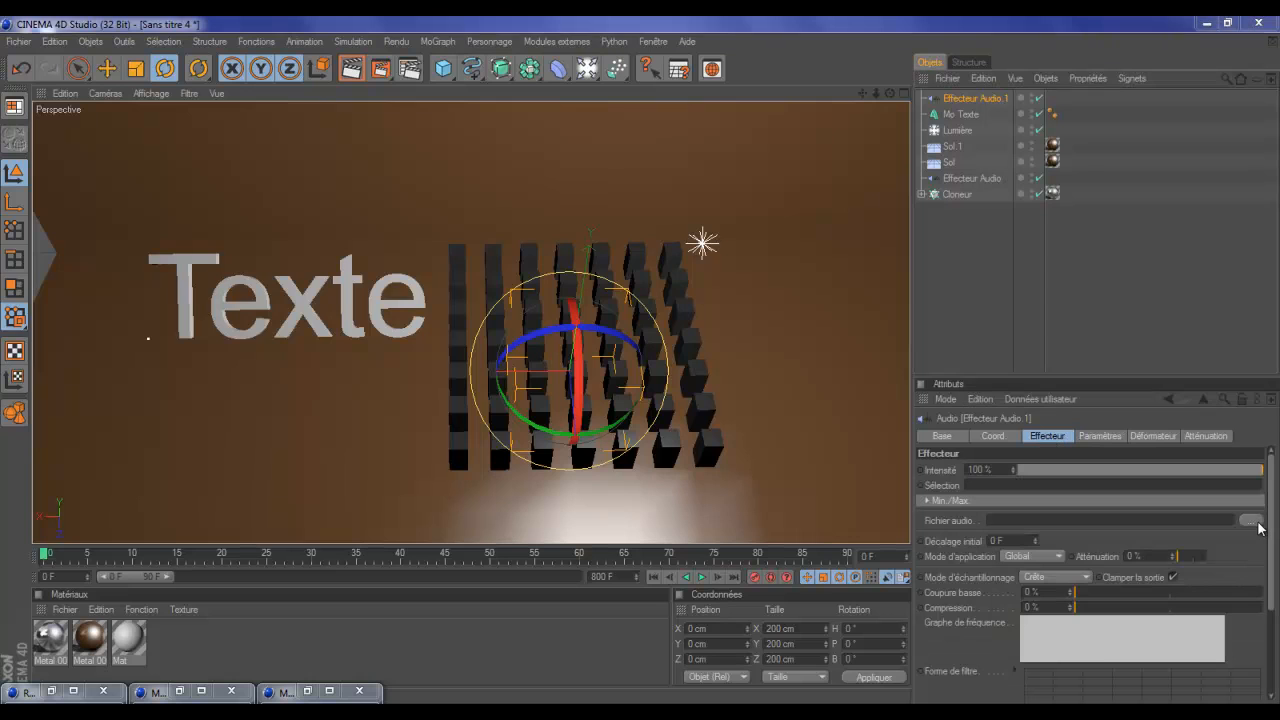
pyautogui.doubleClick(481, 222)
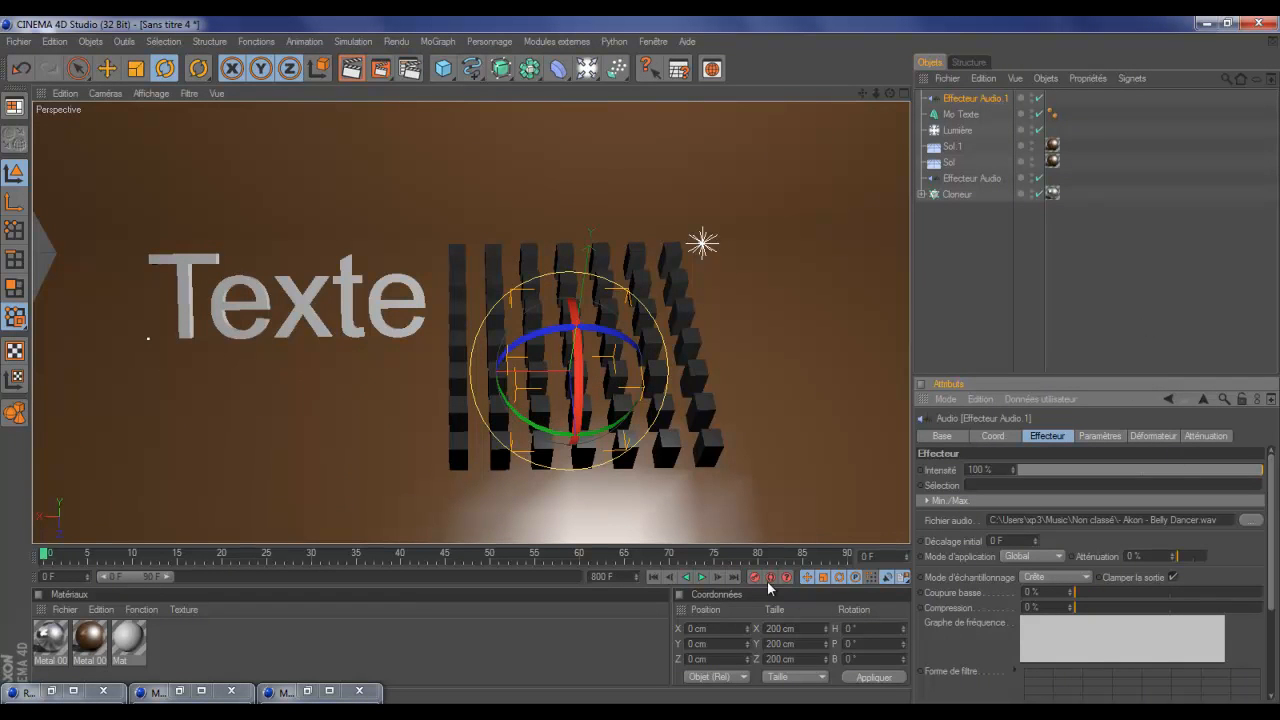
pyautogui.click(701, 577)
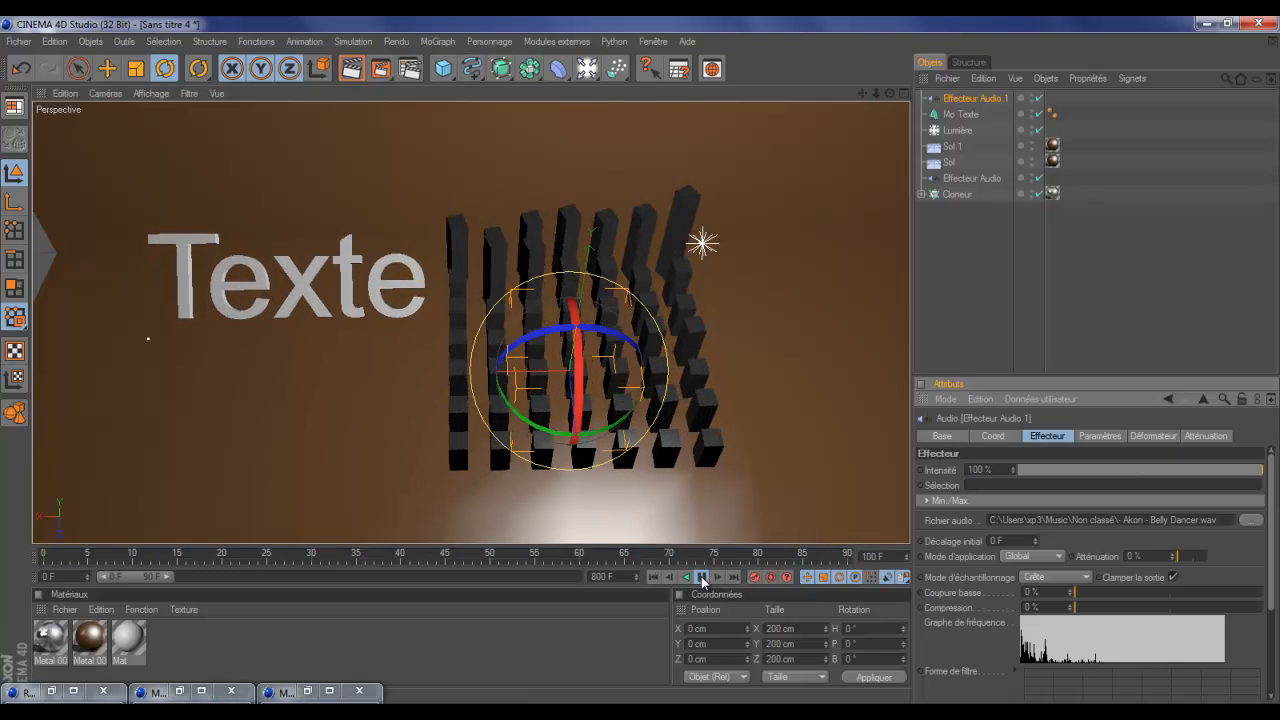
pyautogui.click(701, 576)
pyautogui.click(654, 577)
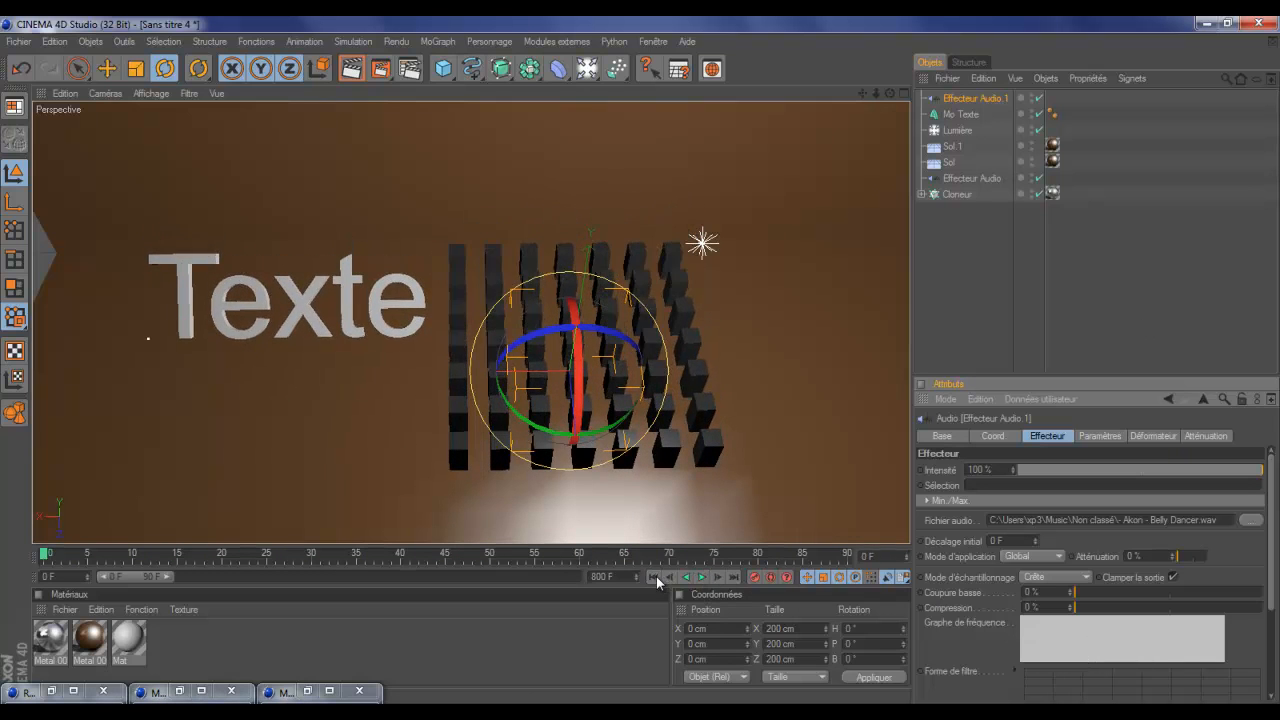
# Set the text effector's Mode d'application to Par étapes and play the animation to check the individual letters
pyautogui.click(1047, 557)
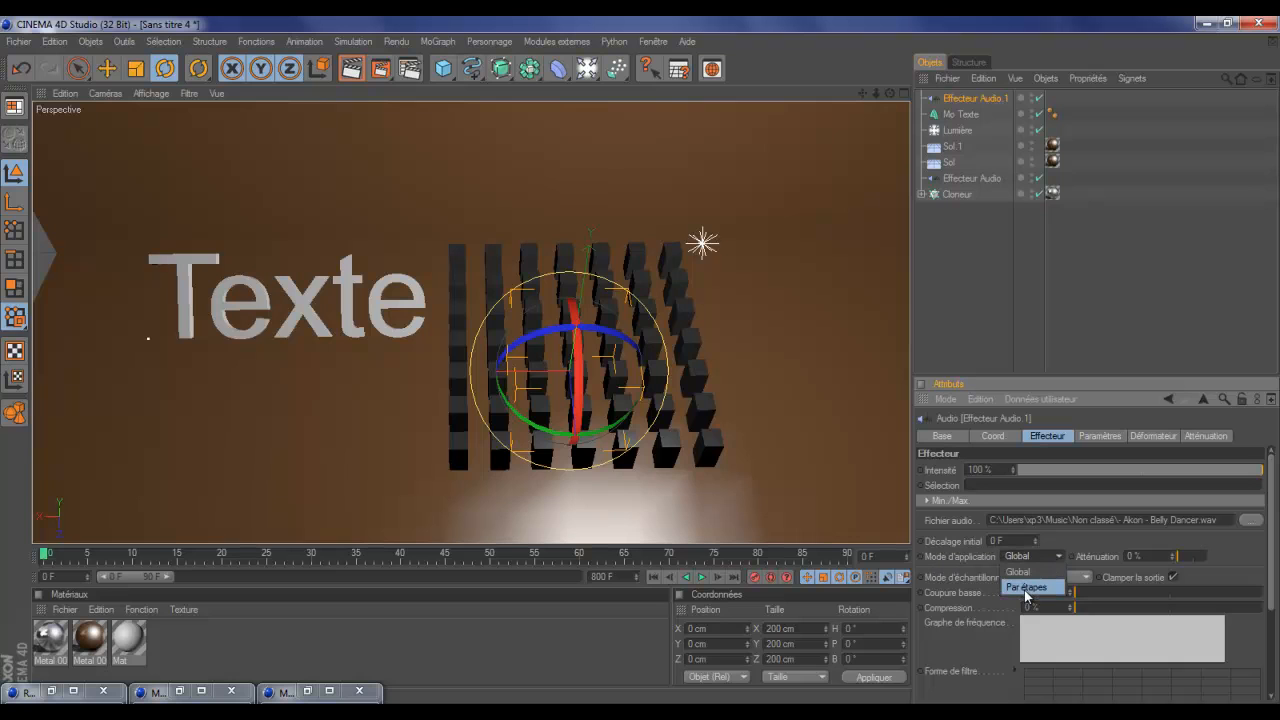
pyautogui.click(1026, 588)
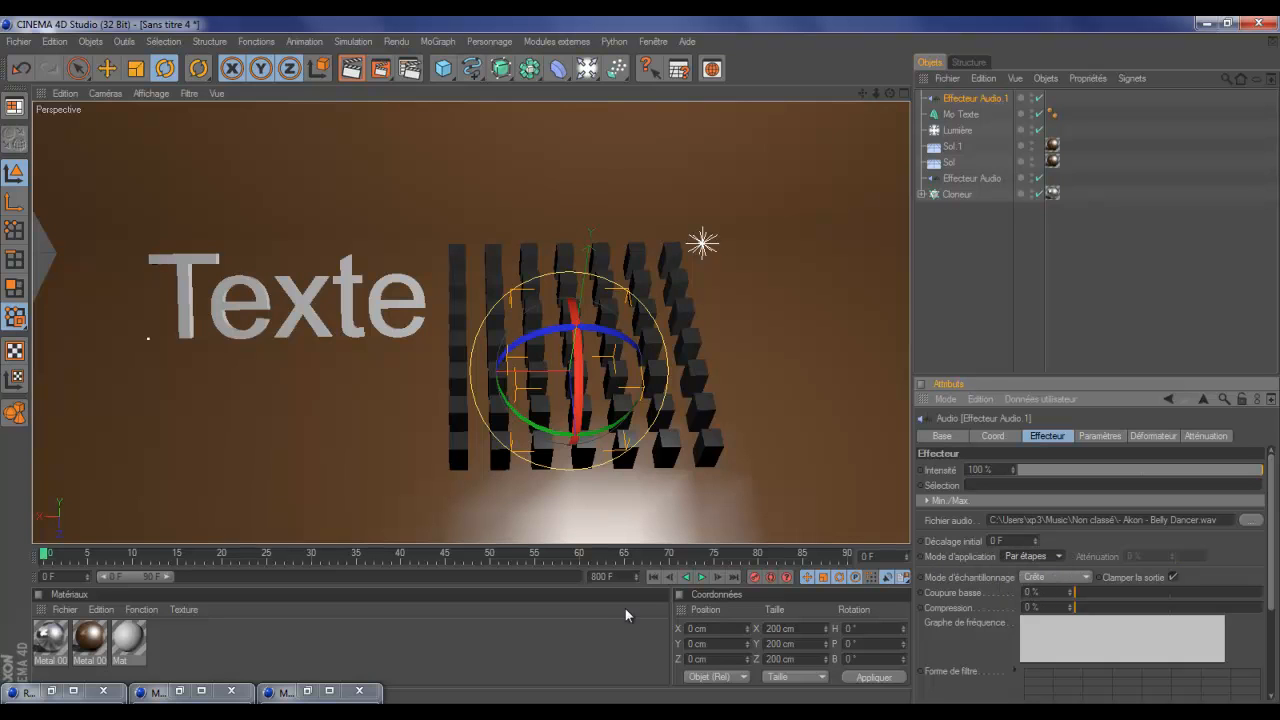
pyautogui.click(705, 579)
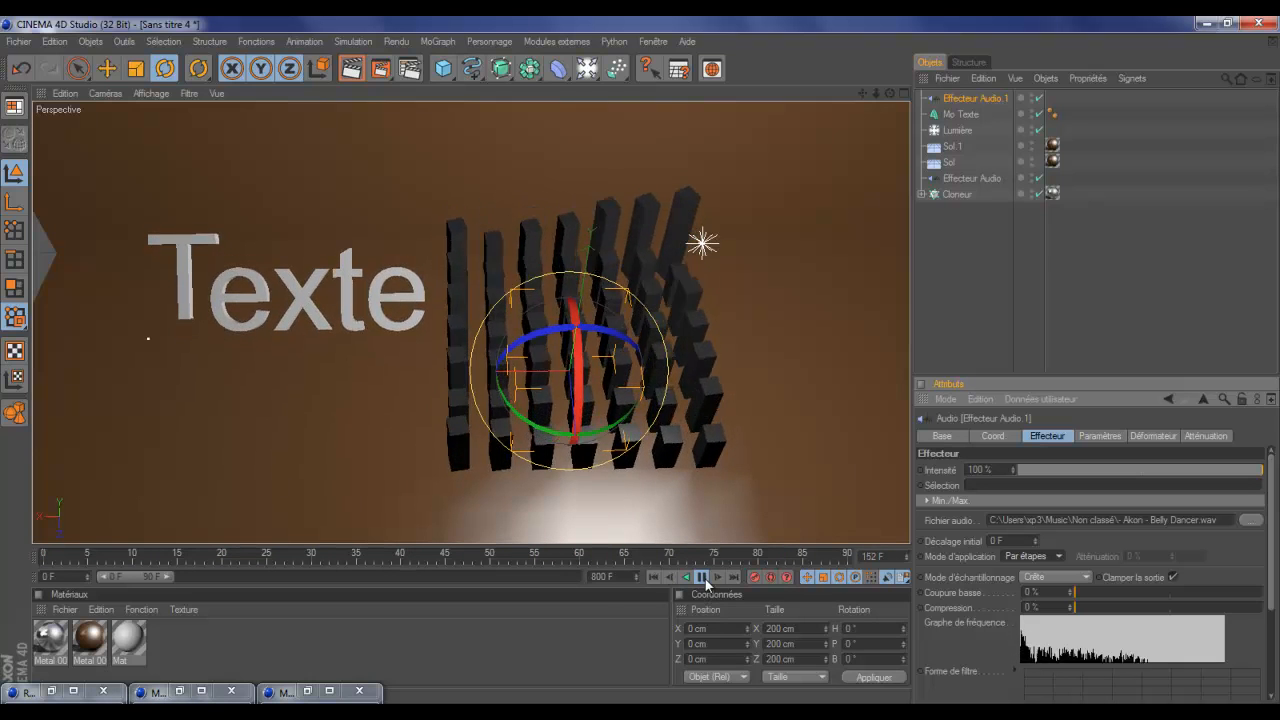
pyautogui.click(705, 579)
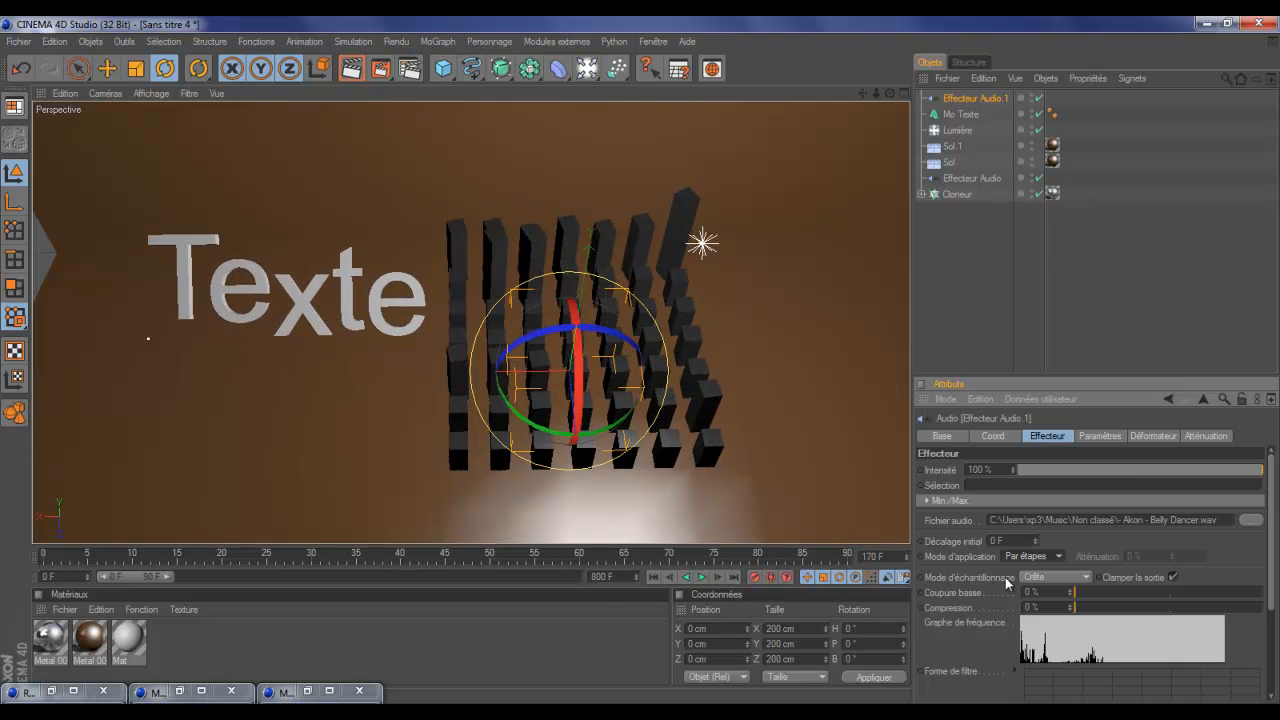
pyautogui.click(655, 578)
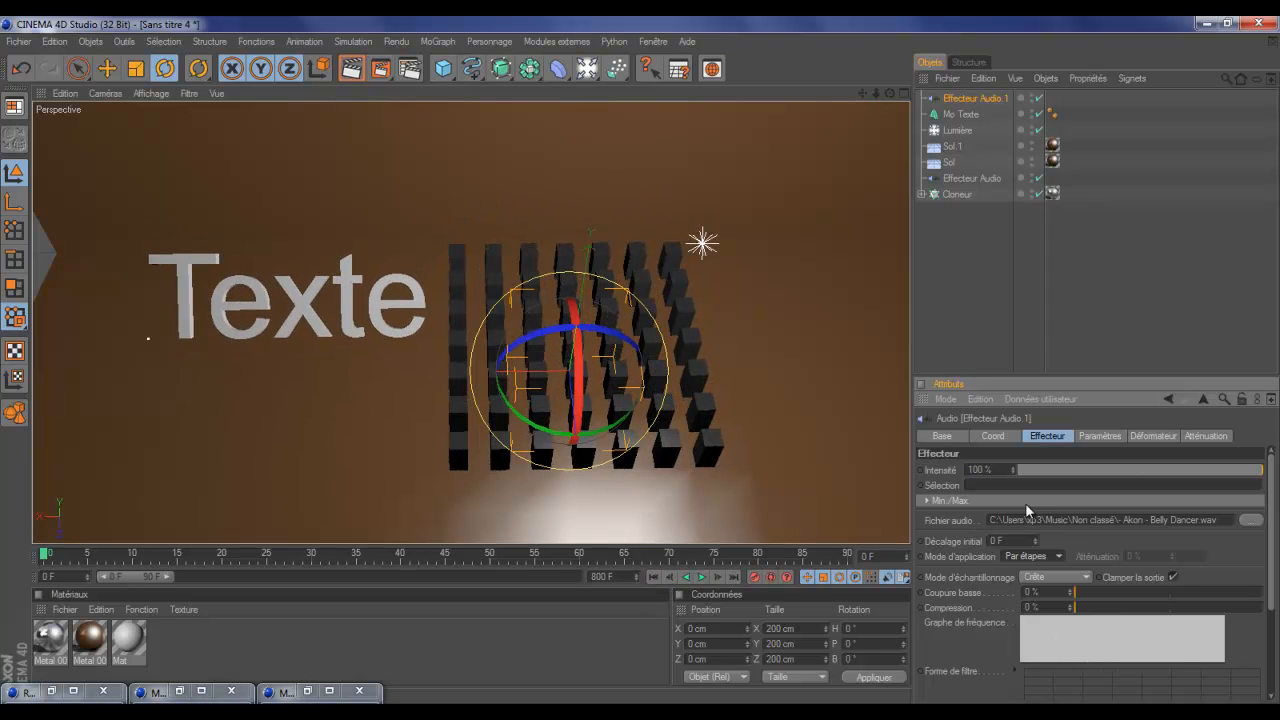
# Replace the Mo Texte wording with "Tuto", "Effecteur" and "Audio" on three separate lines
pyautogui.click(964, 115)
pyautogui.moveTo(1012, 517); pyautogui.dragTo(914, 516)
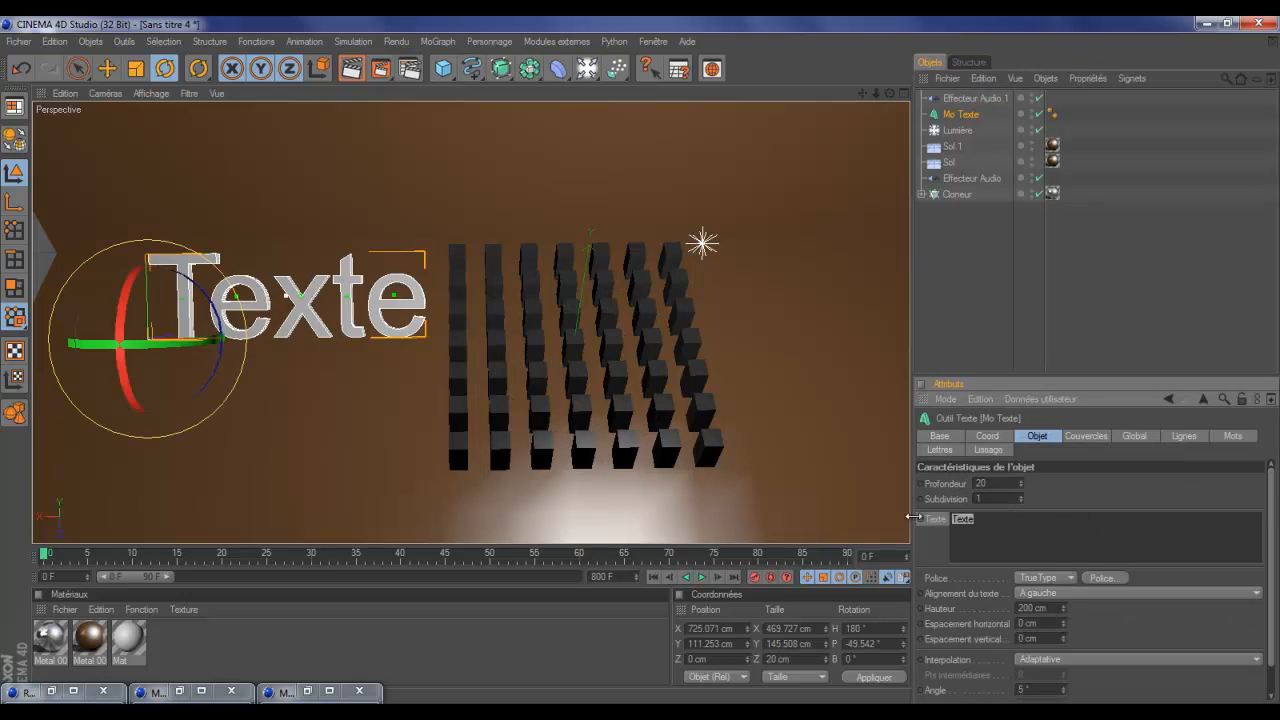
pyautogui.write('Tuto')
pyautogui.write('effects')
pyautogui.write('ur')
pyautogui.press('Return')
pyautogui.write('Audio')
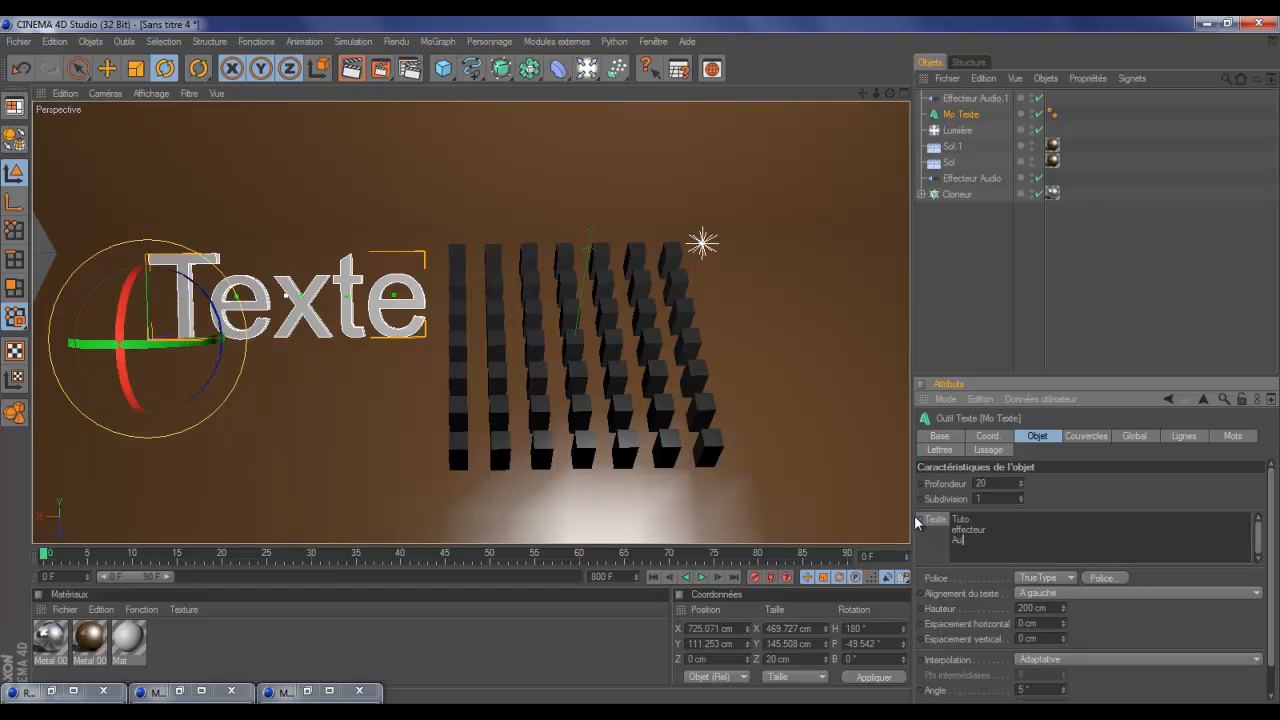
pyautogui.press('Up')
pyautogui.press('Left')
pyautogui.press('Left')
pyautogui.press('Left')
pyautogui.press('Left')
pyautogui.press('Left')
pyautogui.press('BackSpace')
pyautogui.write('E')
pyautogui.click(1077, 481)
# Move the three-line text away from the pillars to about X 1270 cm, Y 437 cm and Z 14 cm
pyautogui.scroll(-4, 515, 345)
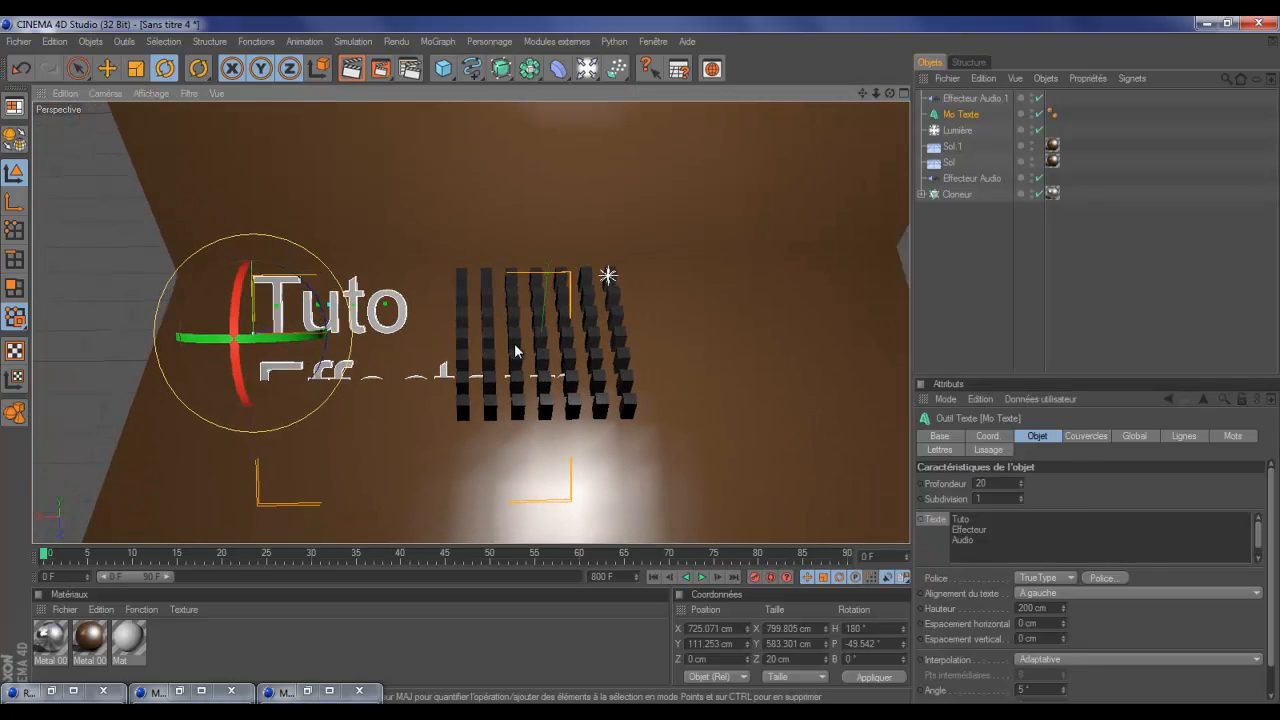
pyautogui.scroll(-2, 514, 343)
pyautogui.click(106, 70)
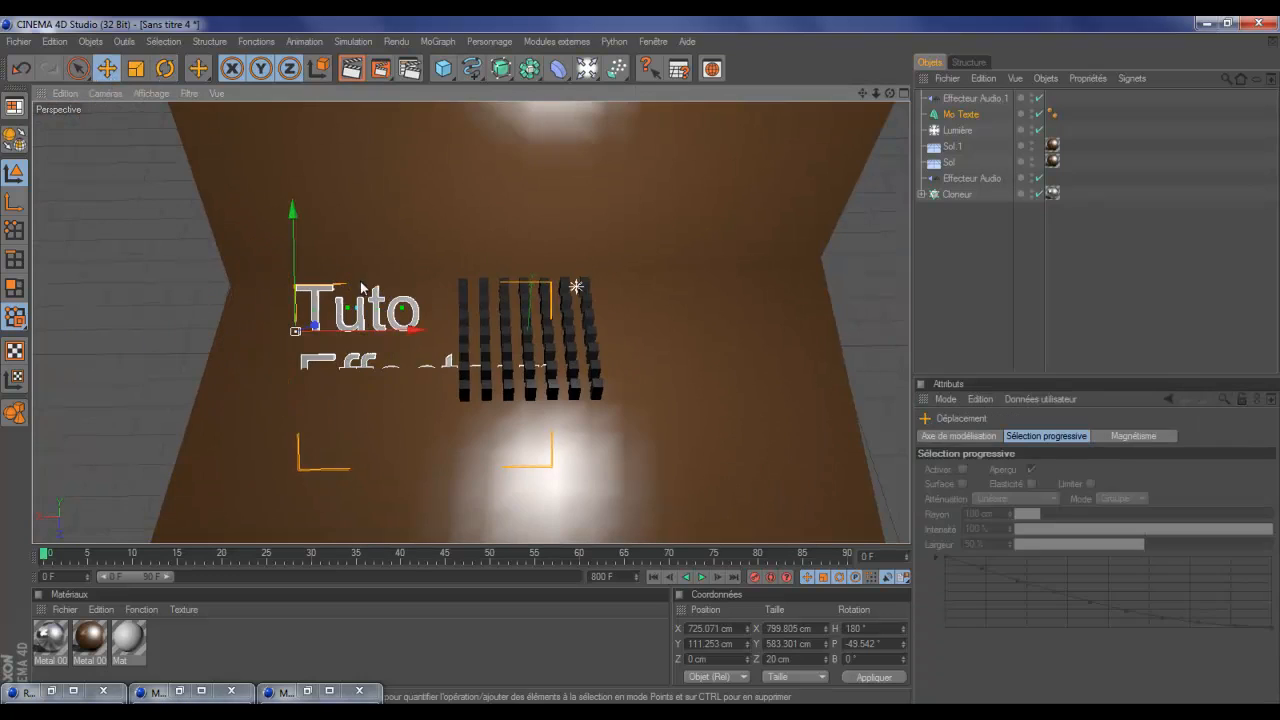
pyautogui.moveTo(378, 331); pyautogui.dragTo(222, 330)
pyautogui.moveTo(490, 416); pyautogui.dragTo(166, 168)
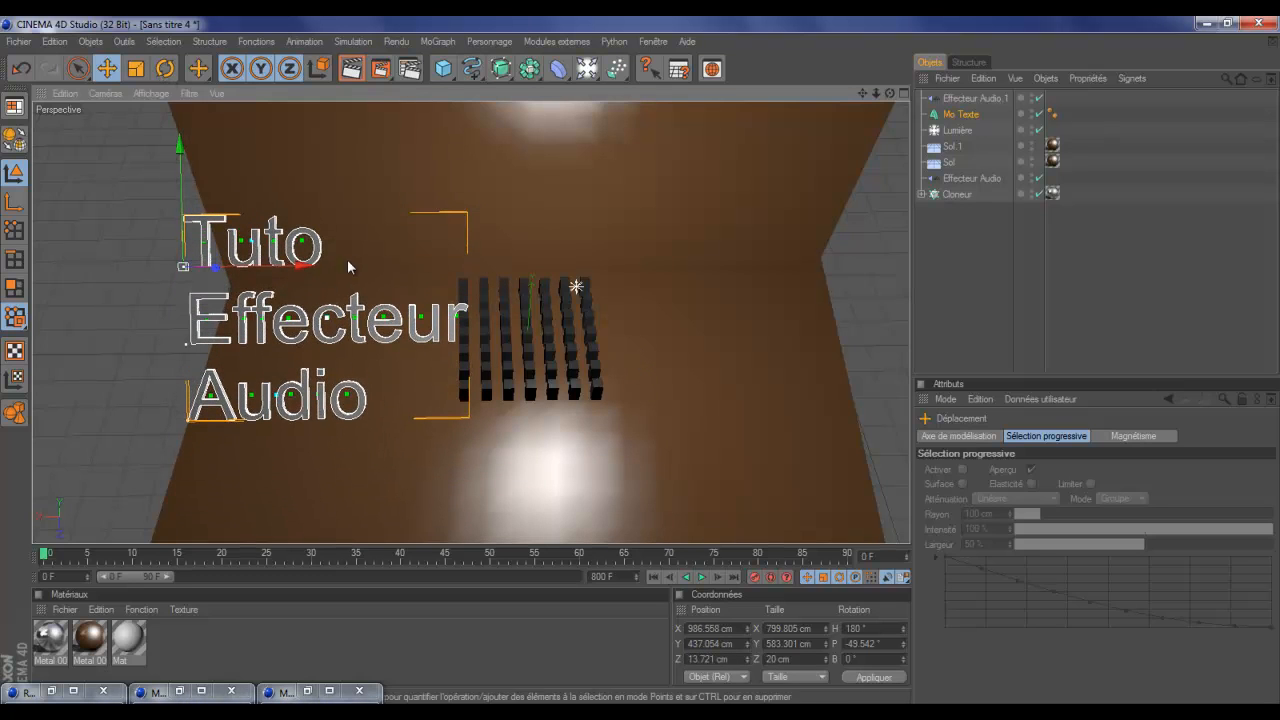
pyautogui.moveTo(296, 268); pyautogui.dragTo(635, 368)
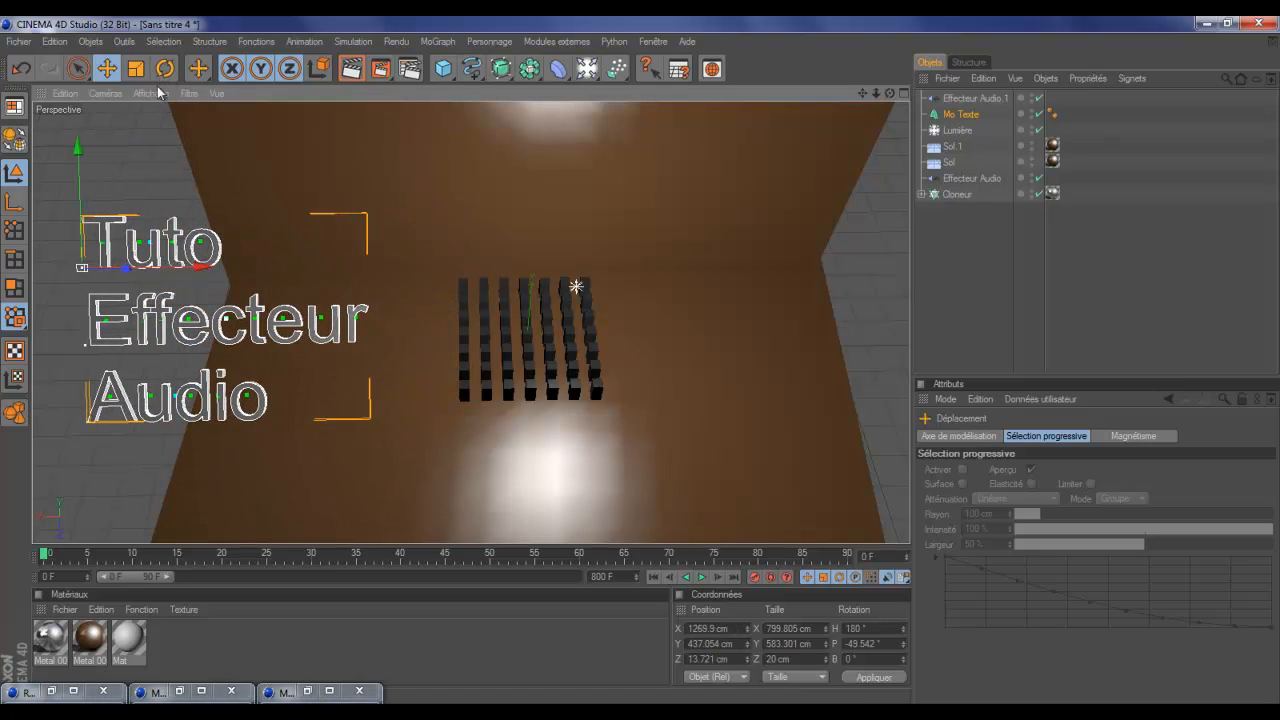
# Scale the Cloneur up uniformly to about 715 × 346 × 718 cm
pyautogui.press('t')
pyautogui.click(533, 345)
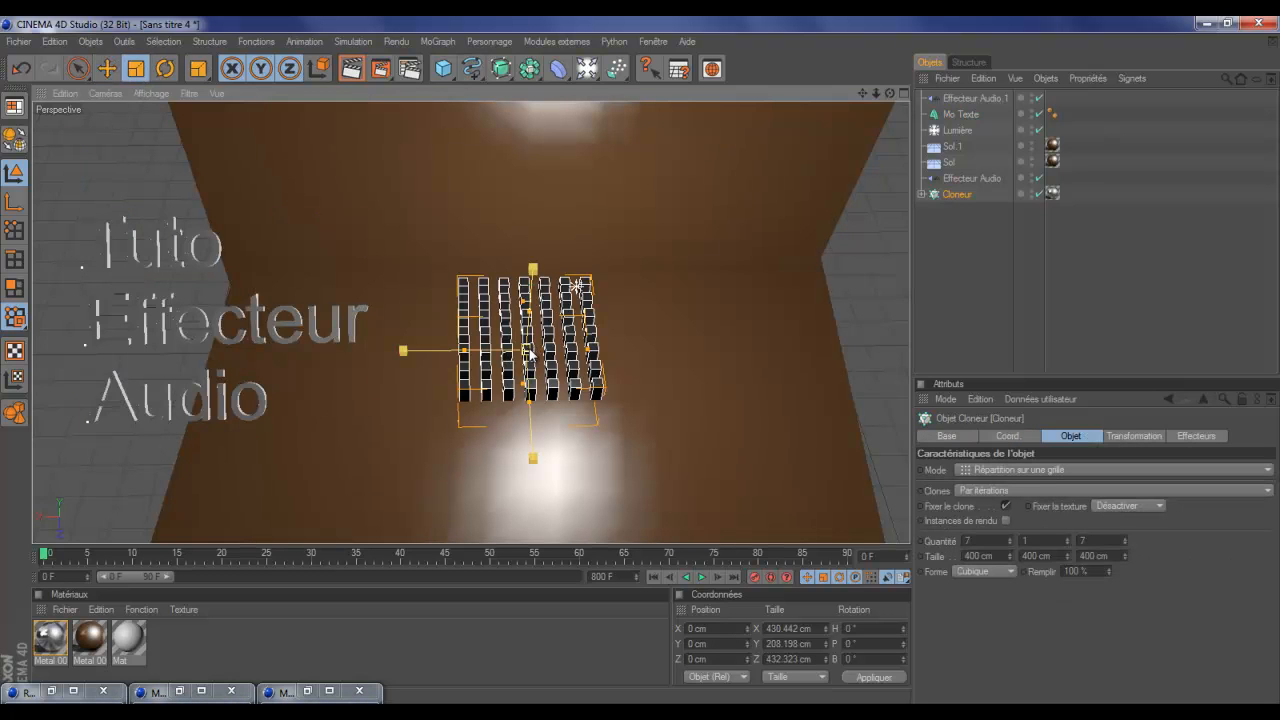
pyautogui.moveTo(645, 358); pyautogui.dragTo(715, 362)
# Move the enlarged Cloneur forward and away from the text, to about X -191 cm and Z 184 cm
pyautogui.click(107, 68)
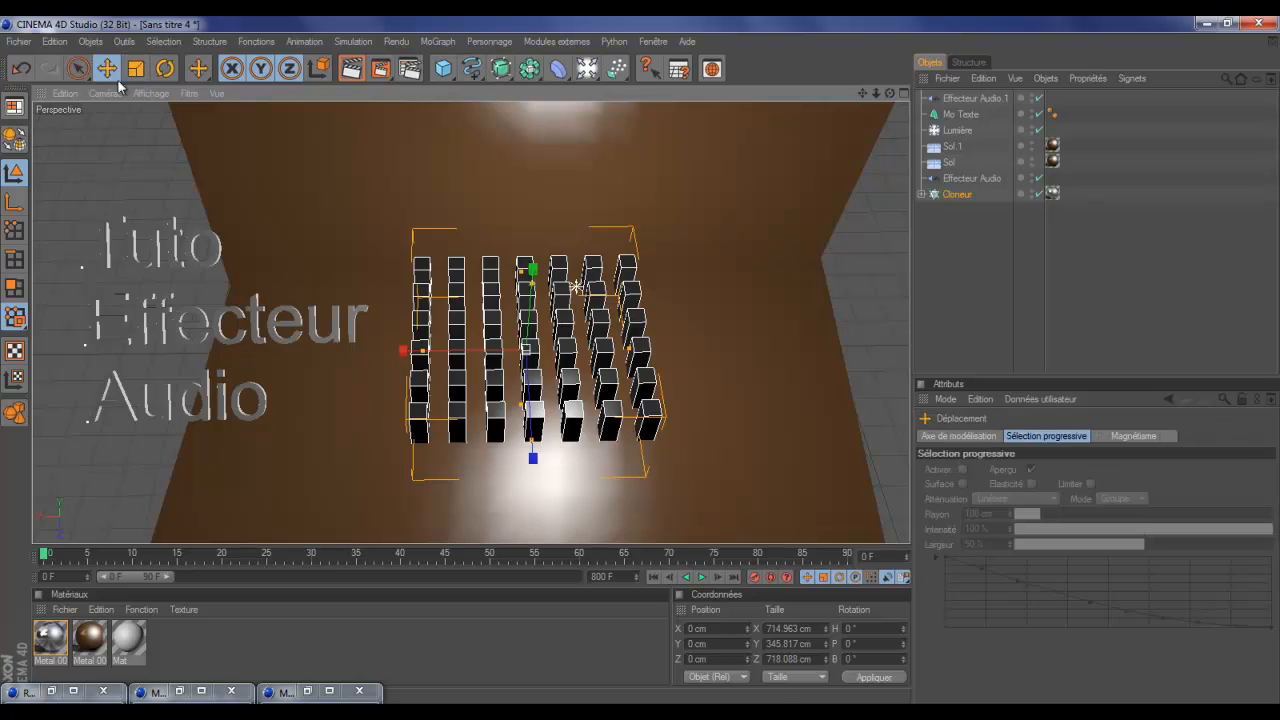
pyautogui.moveTo(533, 458); pyautogui.dragTo(535, 497)
pyautogui.moveTo(643, 377); pyautogui.dragTo(705, 368)
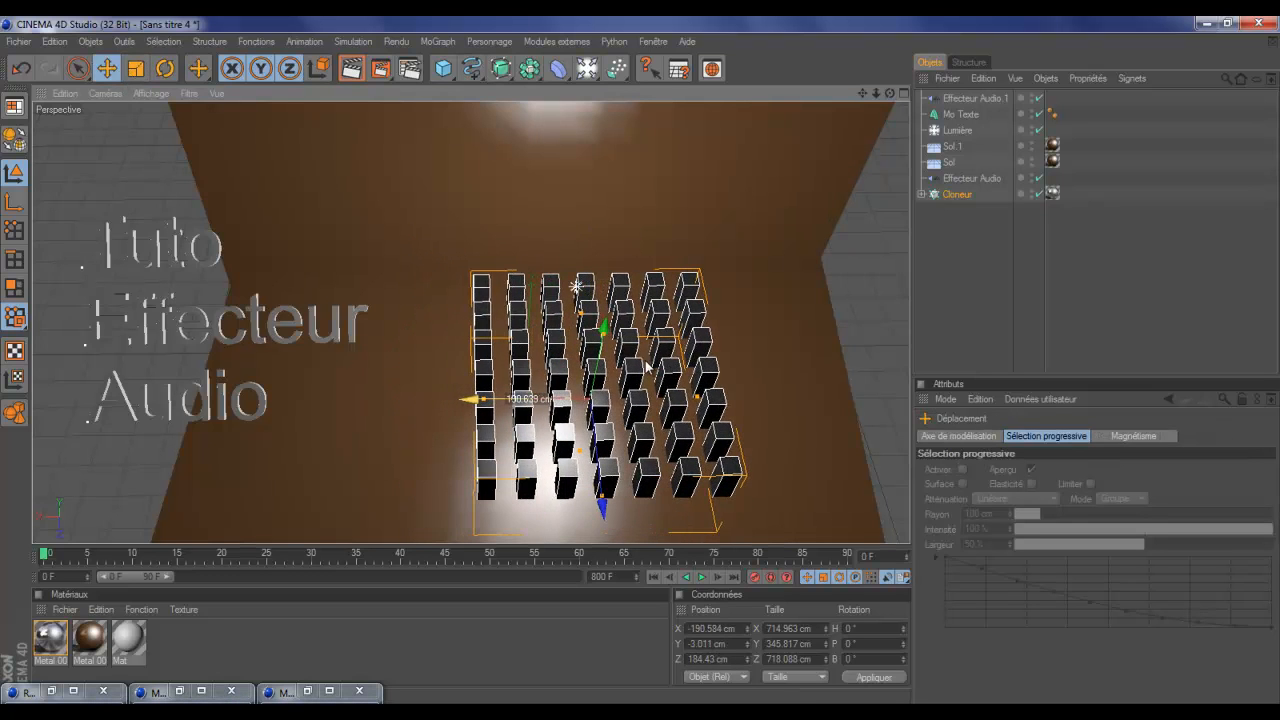
# Duplicate the silver Metal 006 material
pyautogui.moveTo(862, 93); pyautogui.dragTo(826, 93)
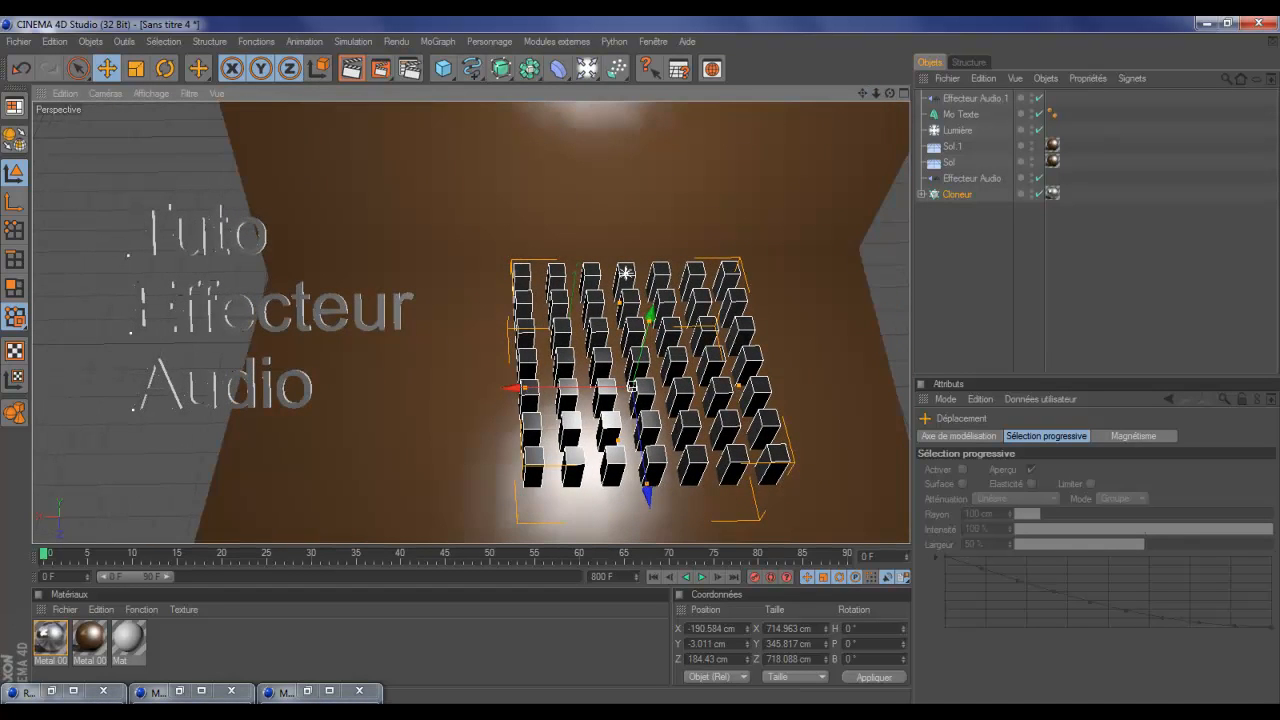
pyautogui.doubleClick(128, 640)
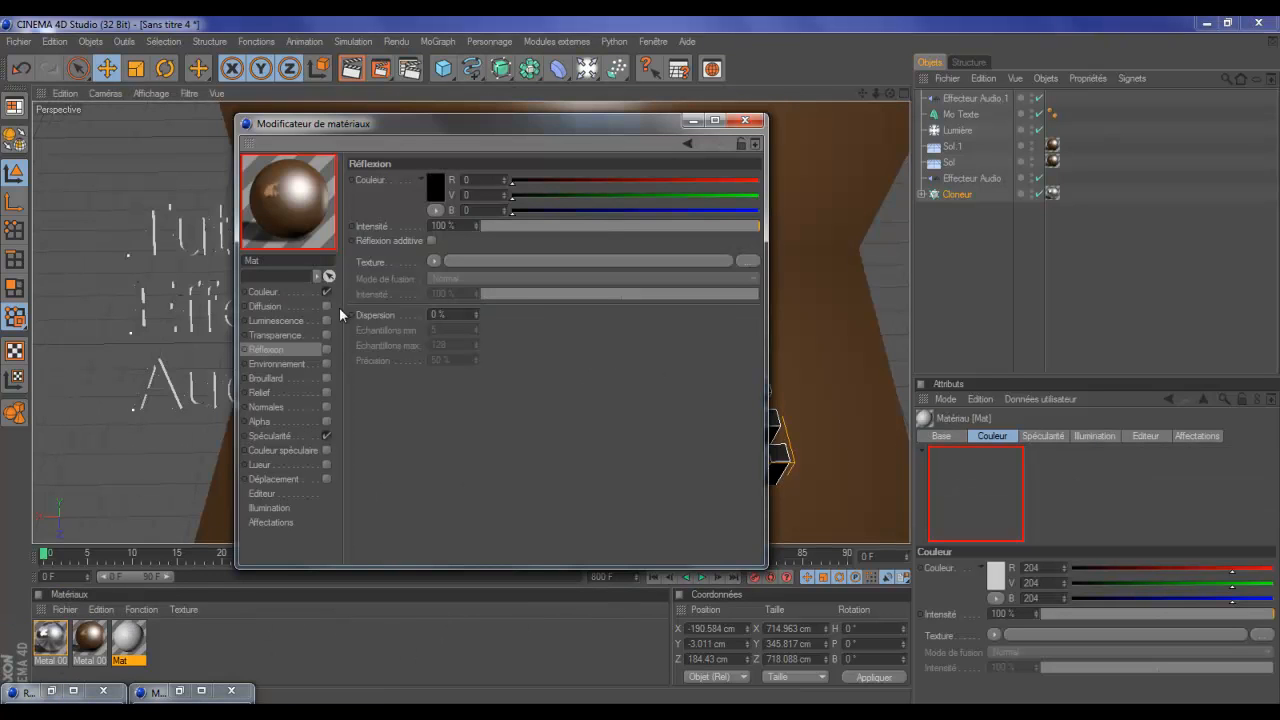
pyautogui.click(747, 120)
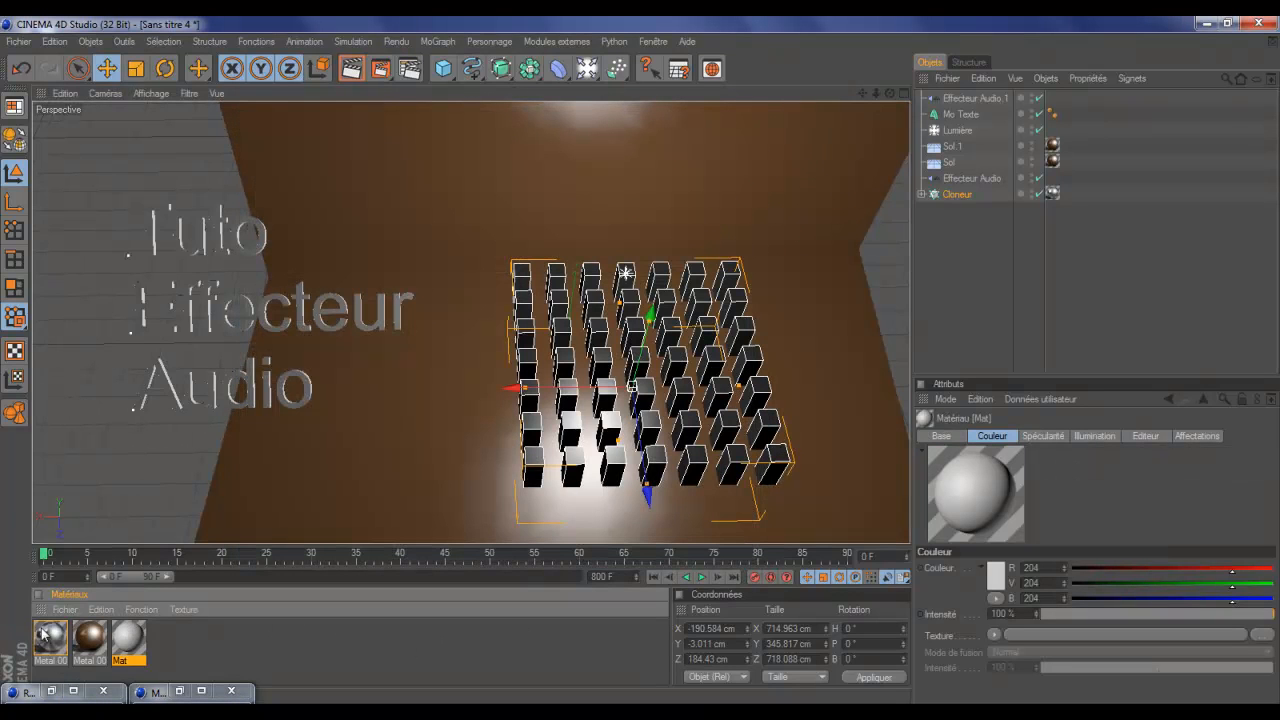
pyautogui.click(48, 637)
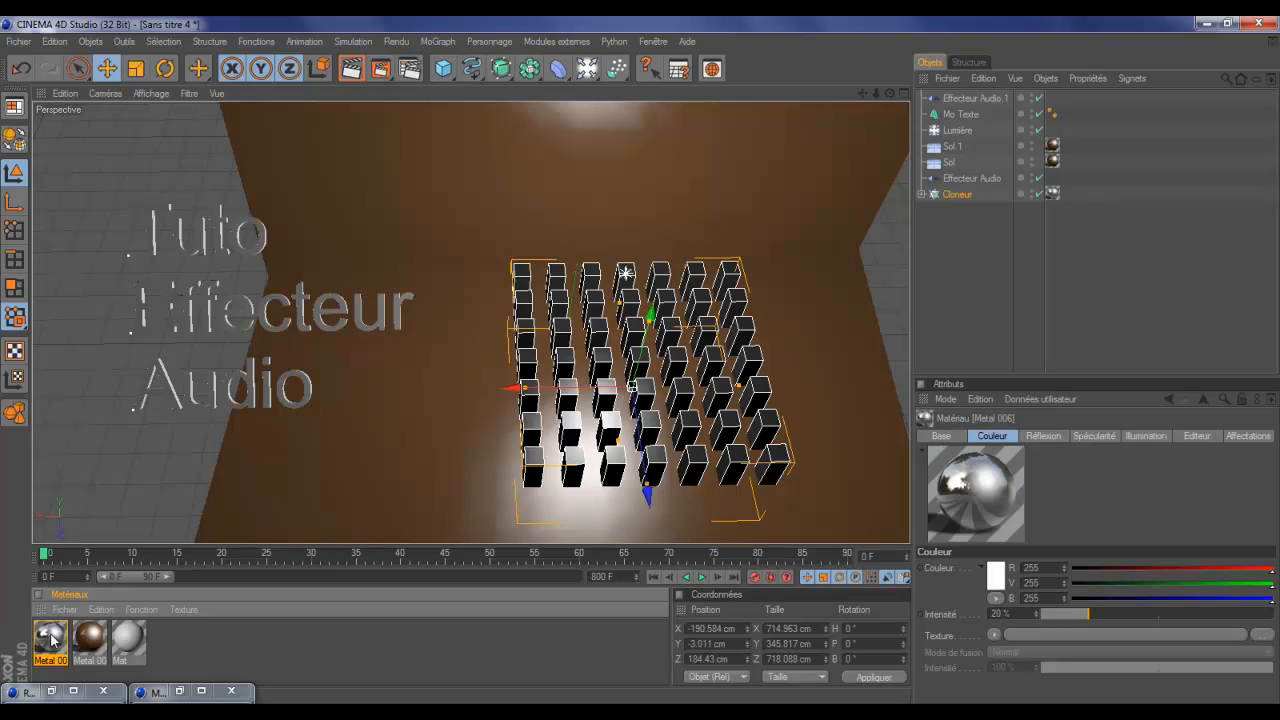
pyautogui.hotkey('ctrl', 'v')
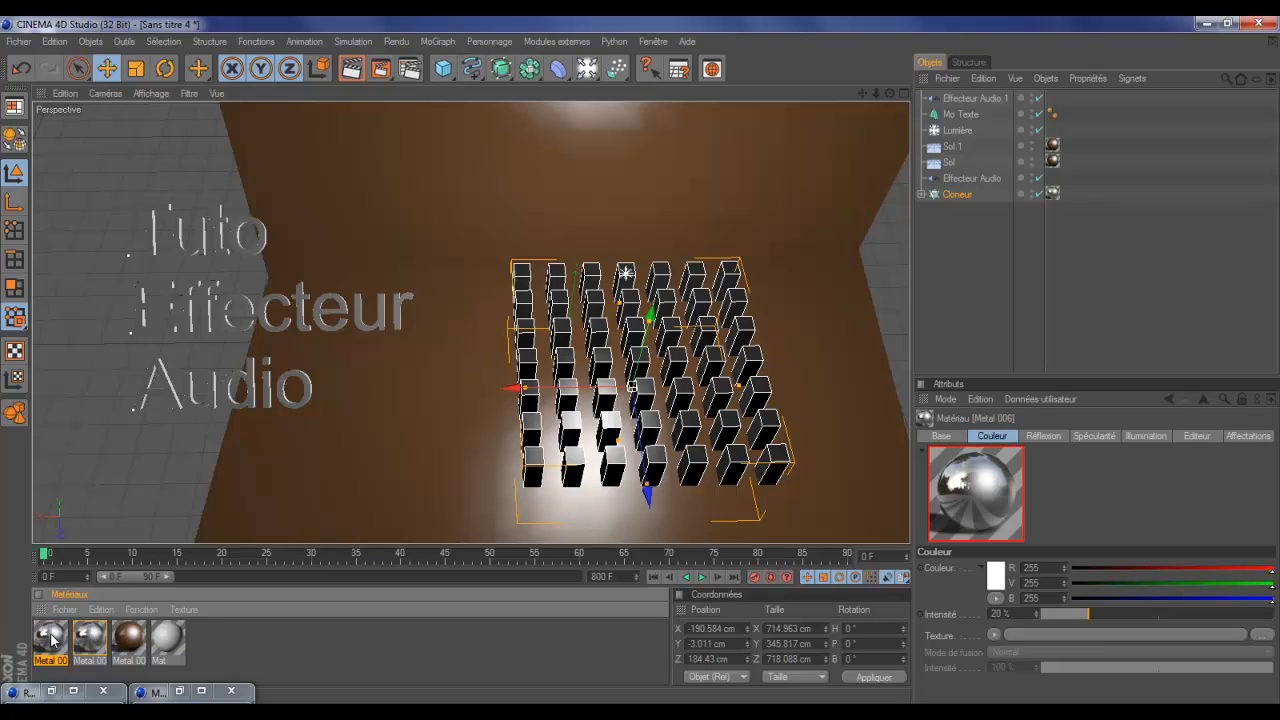
# Change the grey end of the duplicated metal's Fresnel reflection gradient to saturated blue, hue 235° (RGB 0, 21, 255)
pyautogui.doubleClick(50, 637)
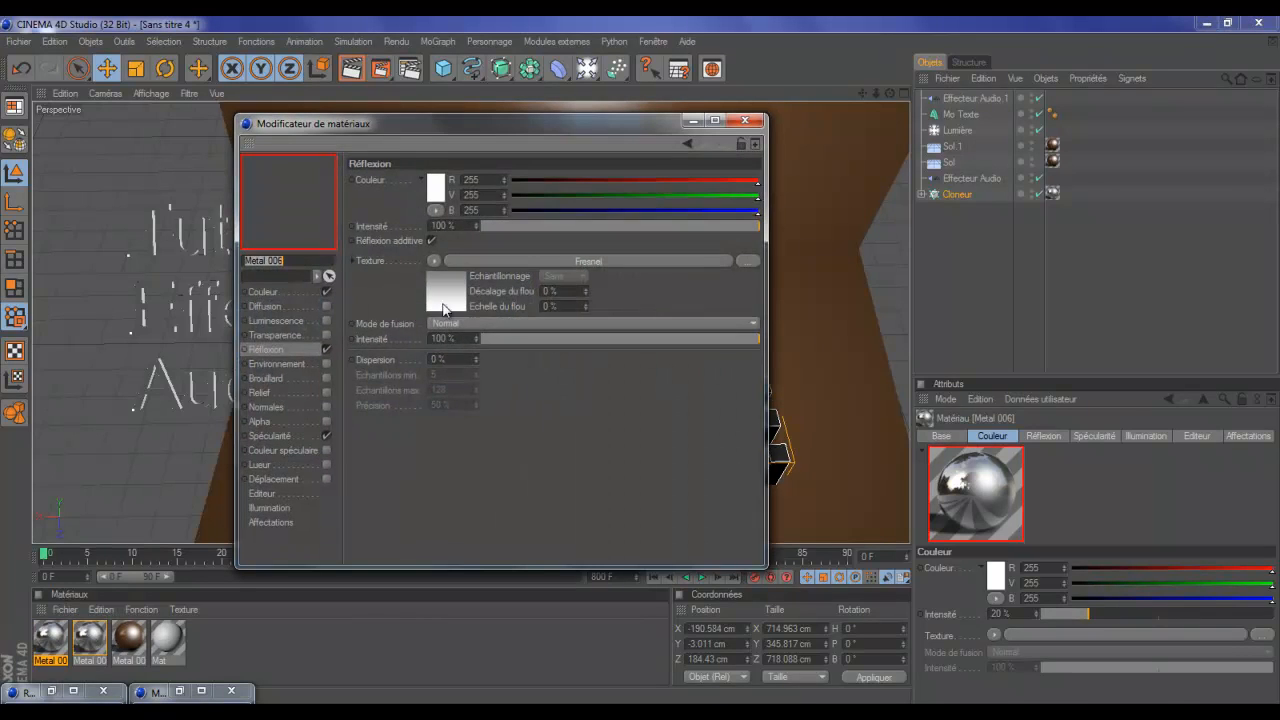
pyautogui.doubleClick(757, 333)
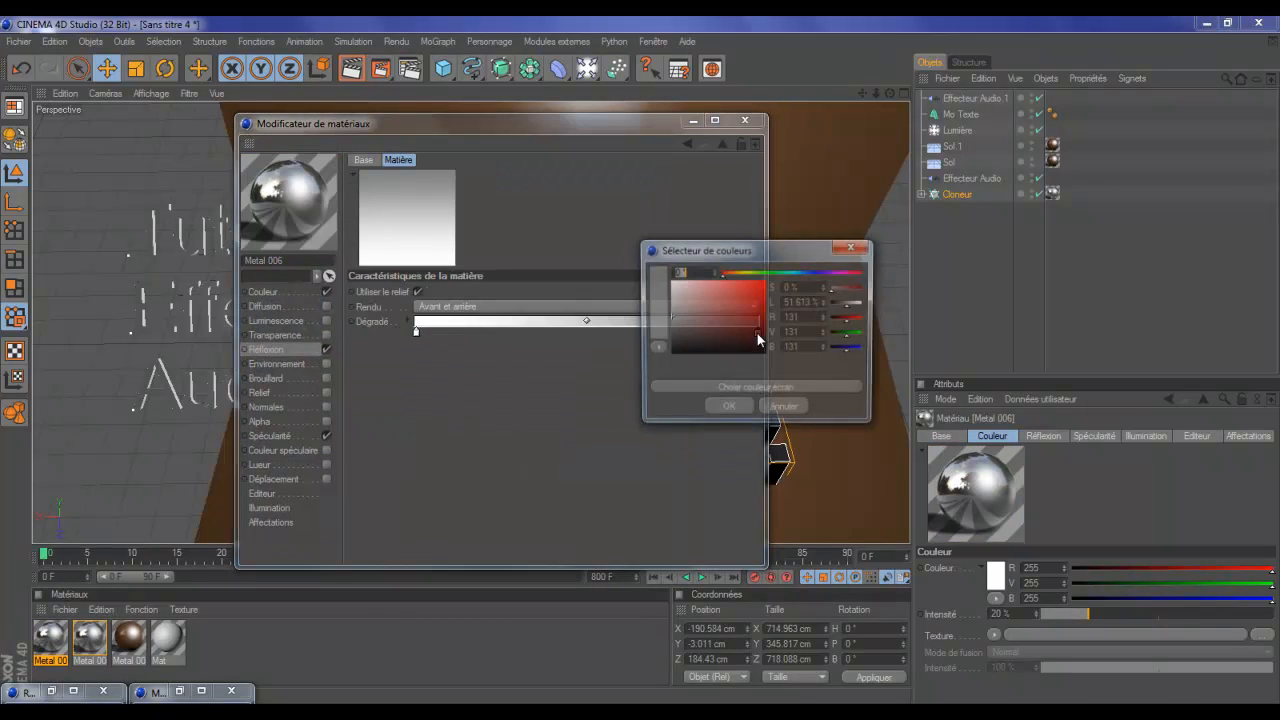
pyautogui.click(815, 273)
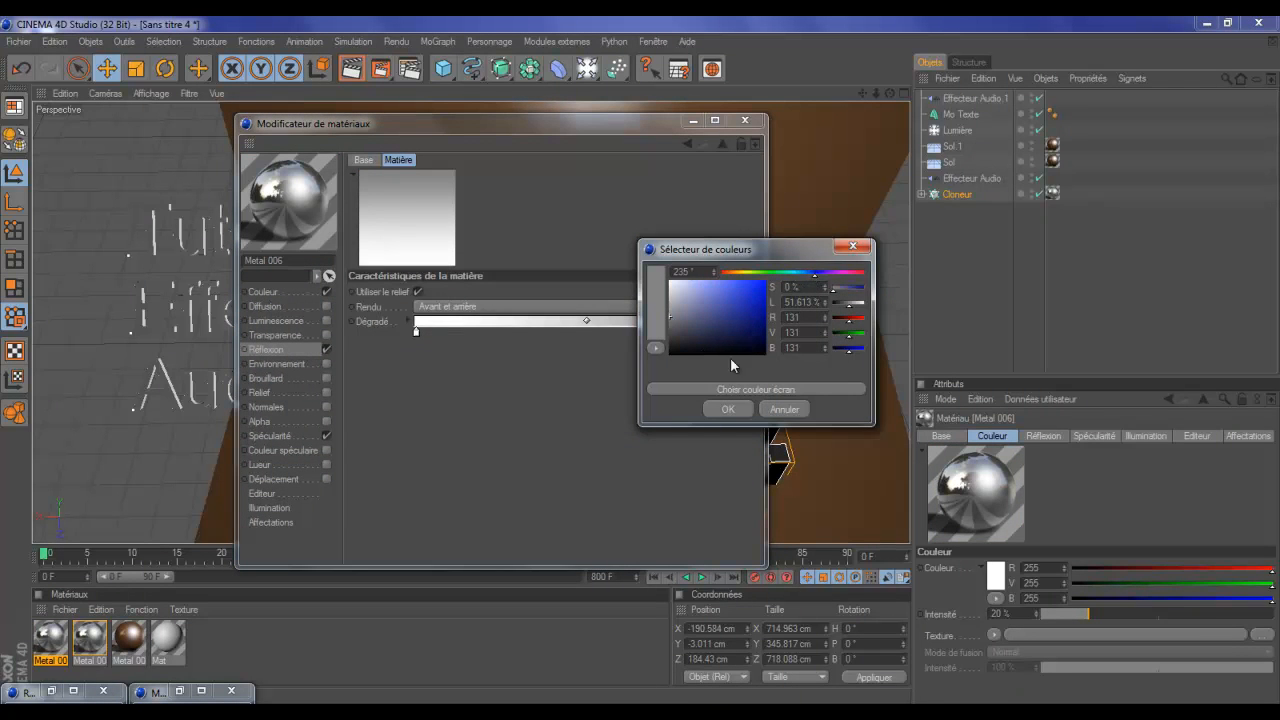
pyautogui.moveTo(730, 357); pyautogui.dragTo(787, 259)
pyautogui.click(728, 410)
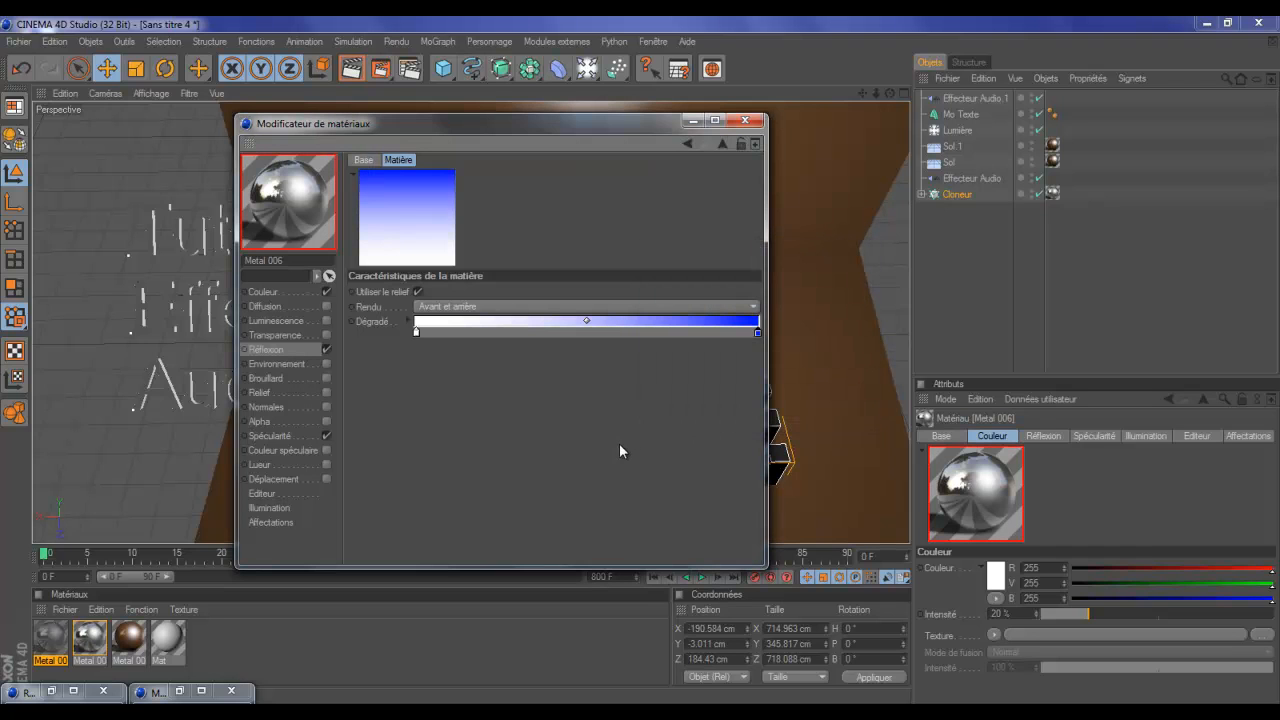
pyautogui.click(692, 120)
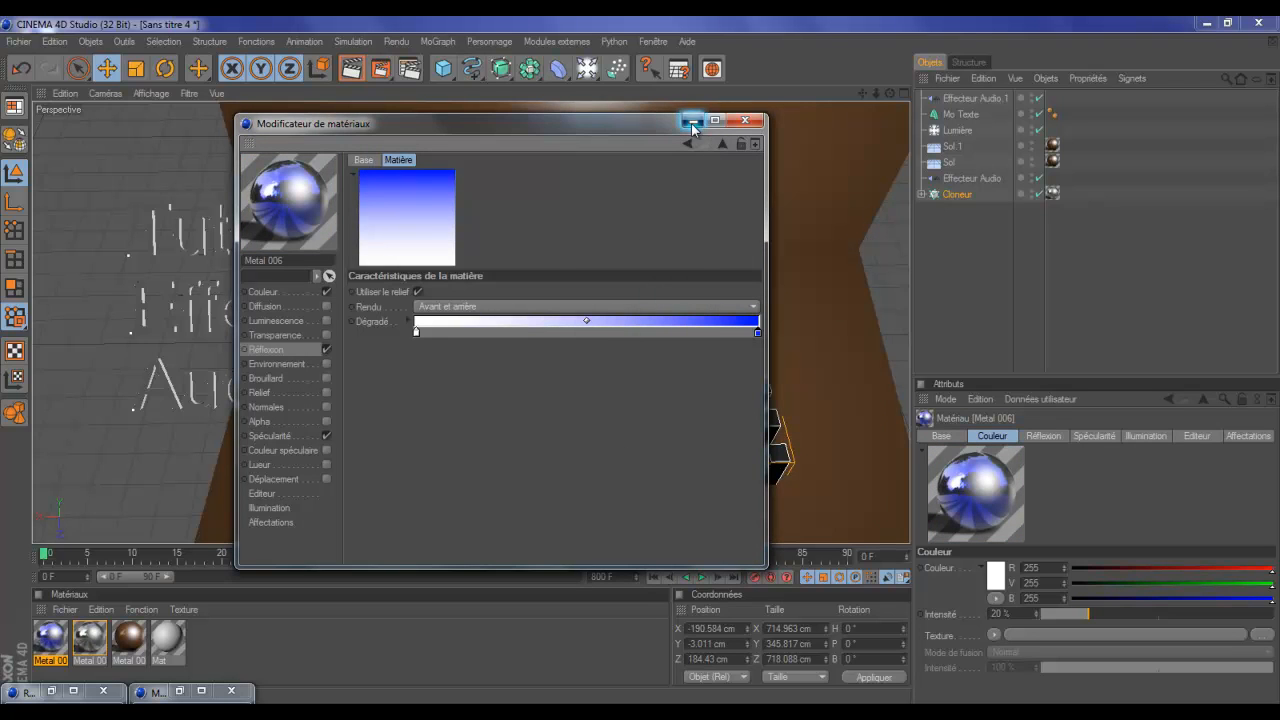
# Change the blue end of the duplicated metal's Fresnel gradient to violet, hue 269° (RGB 123, 0, 255)
pyautogui.doubleClick(57, 639)
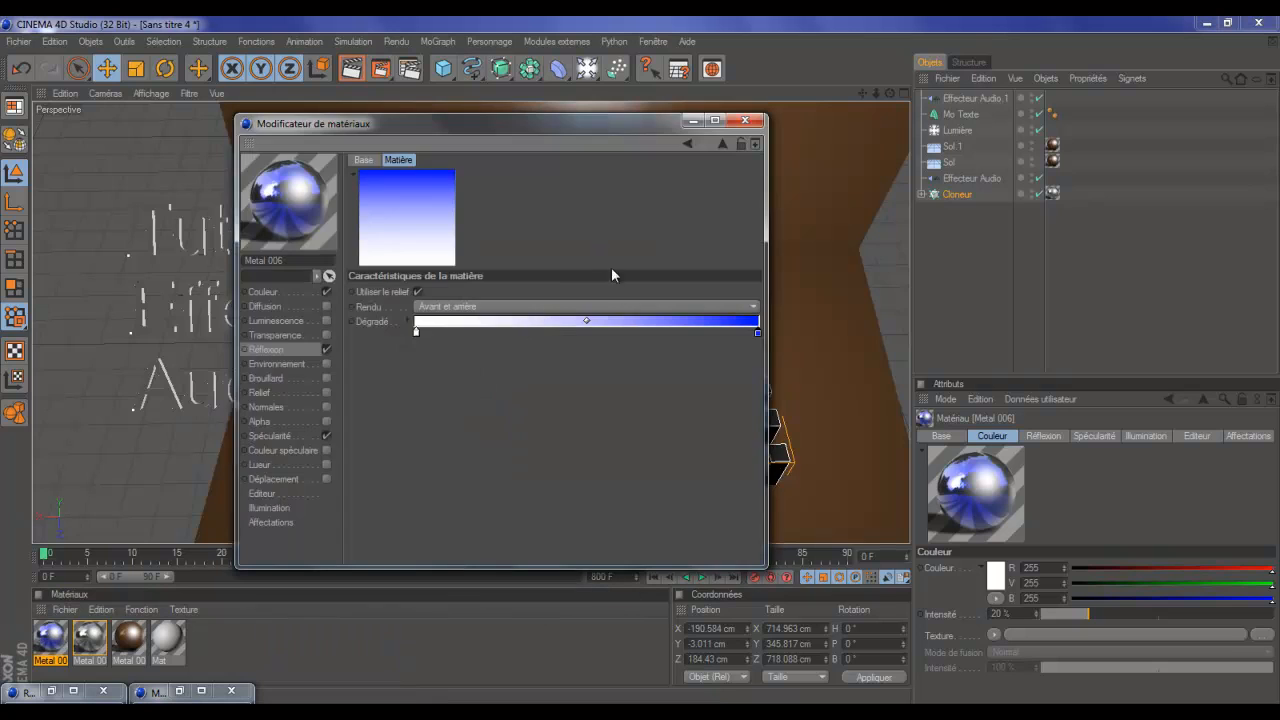
pyautogui.doubleClick(757, 334)
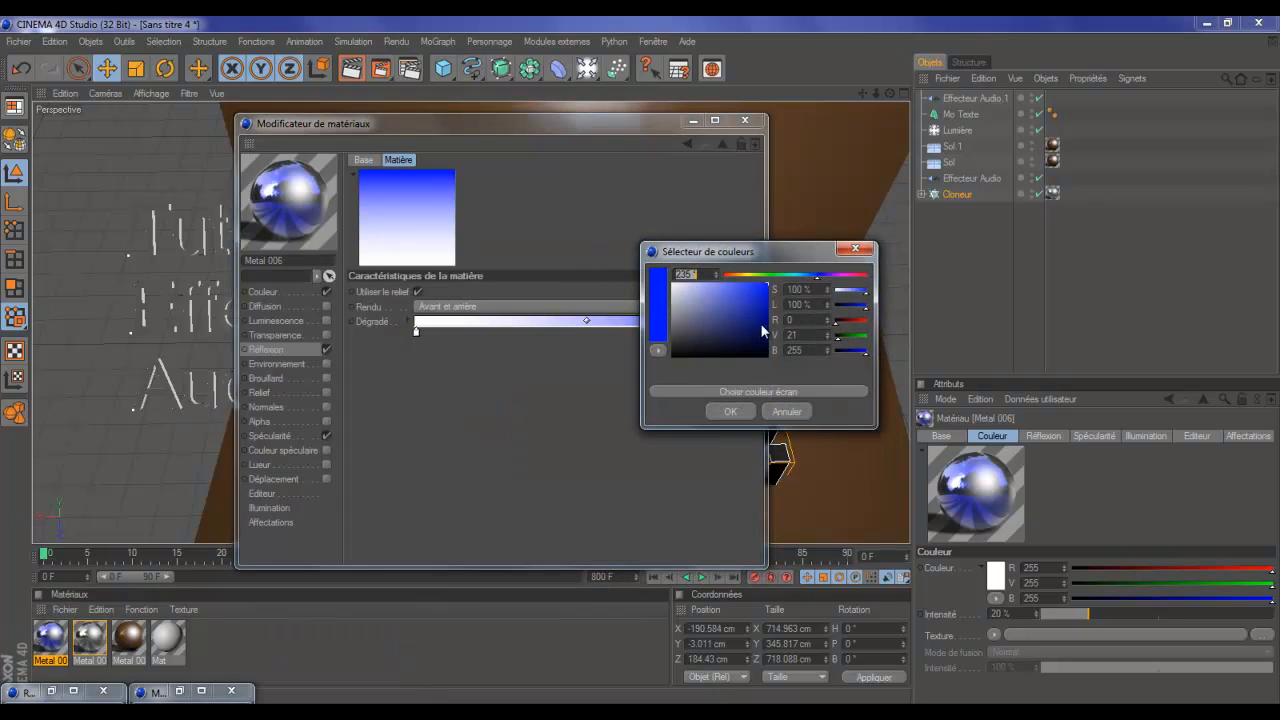
pyautogui.moveTo(828, 278); pyautogui.dragTo(831, 278)
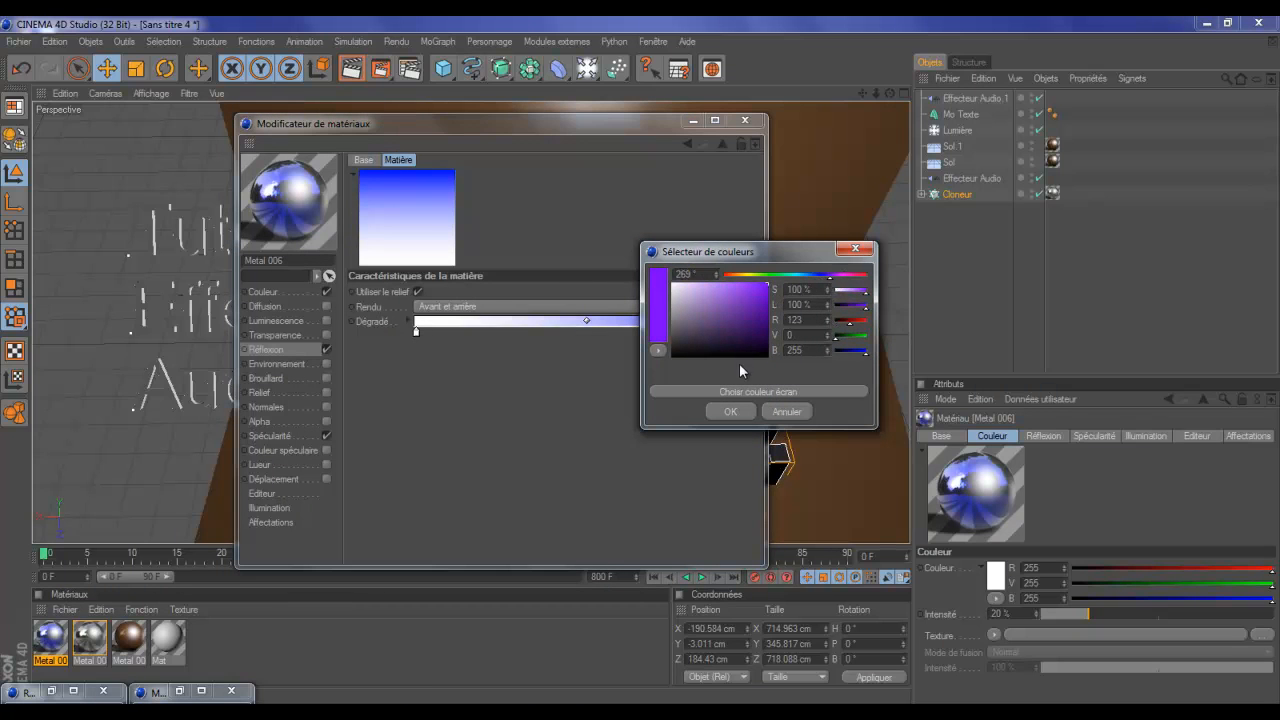
pyautogui.click(731, 412)
pyautogui.click(693, 120)
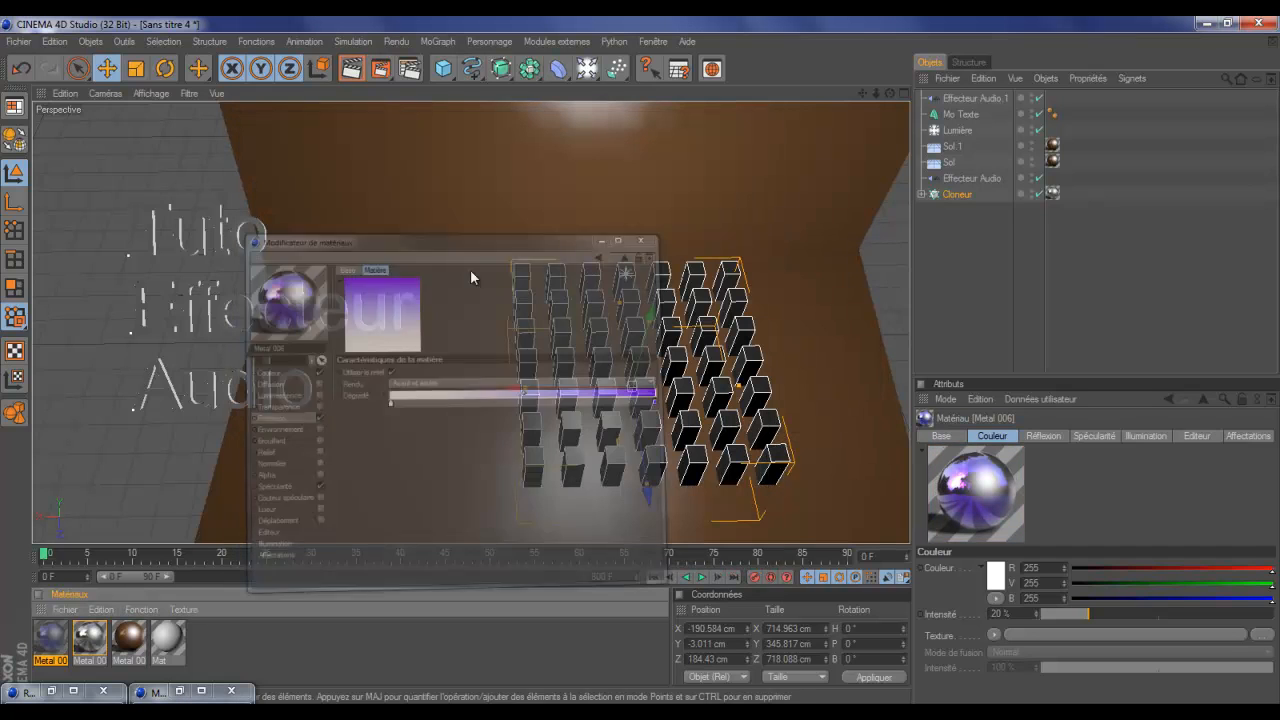
# Apply the violet metal material to the Mo Texte title and render the perspective view
pyautogui.moveTo(58, 640); pyautogui.dragTo(188, 396)
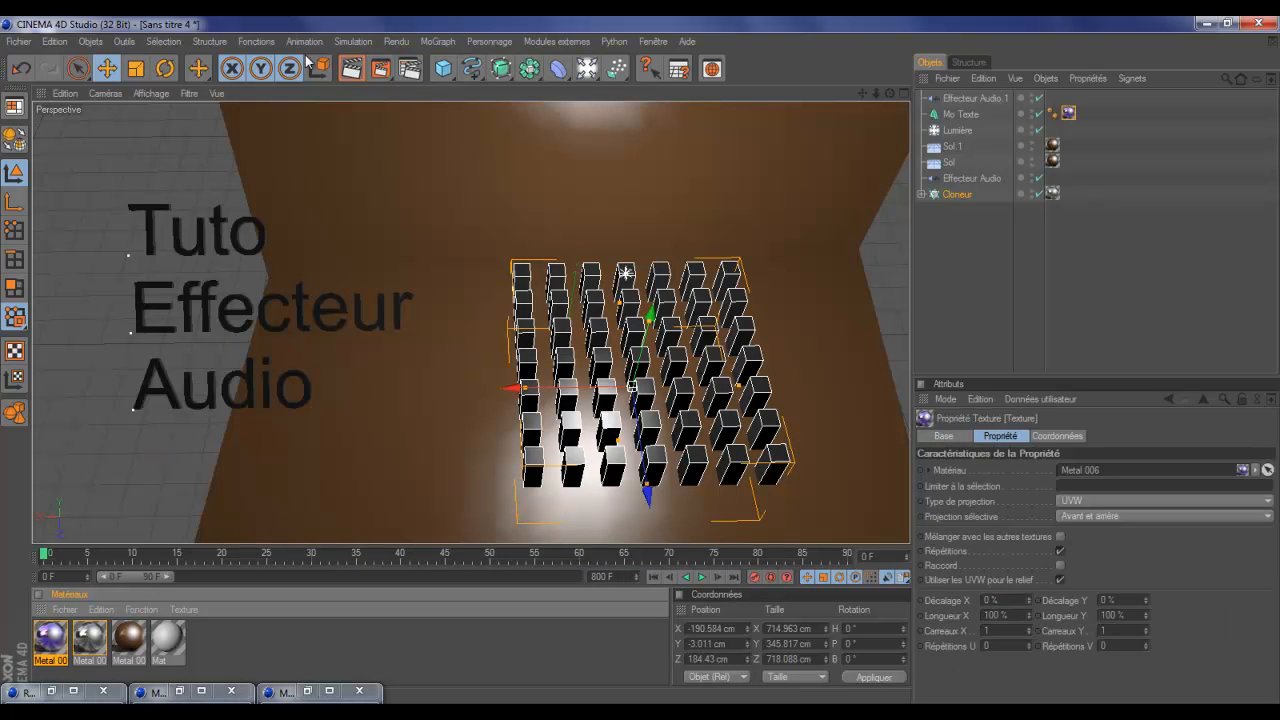
pyautogui.click(350, 68)
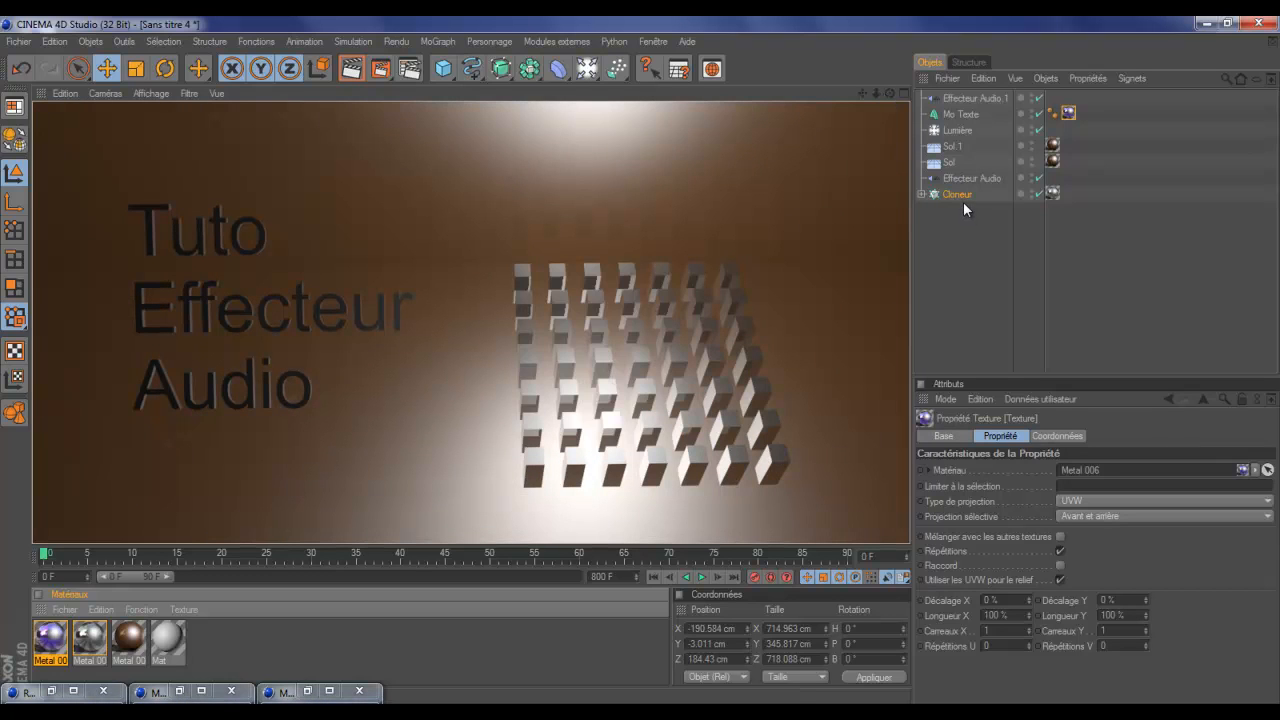
# Move the Lumière light up and forward beside the pillars to about X -300 cm, Y 855 cm and Z 557 cm
pyautogui.click(957, 130)
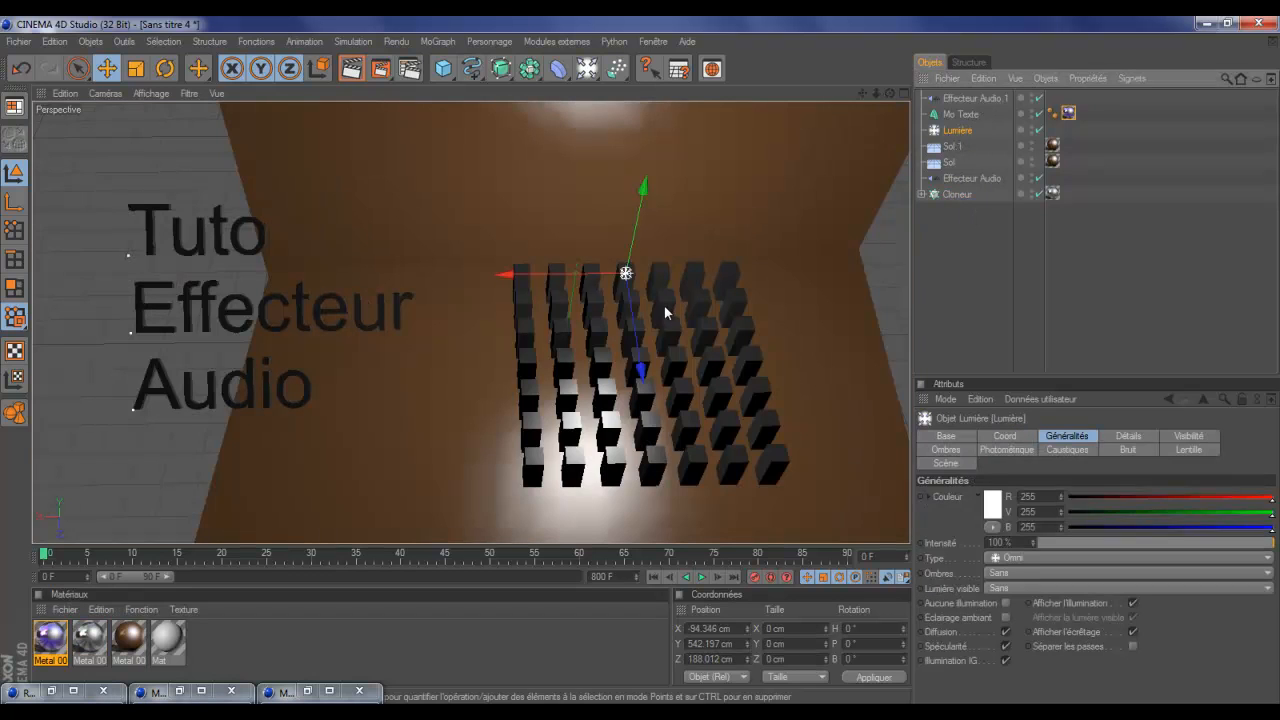
pyautogui.moveTo(597, 272); pyautogui.dragTo(678, 368)
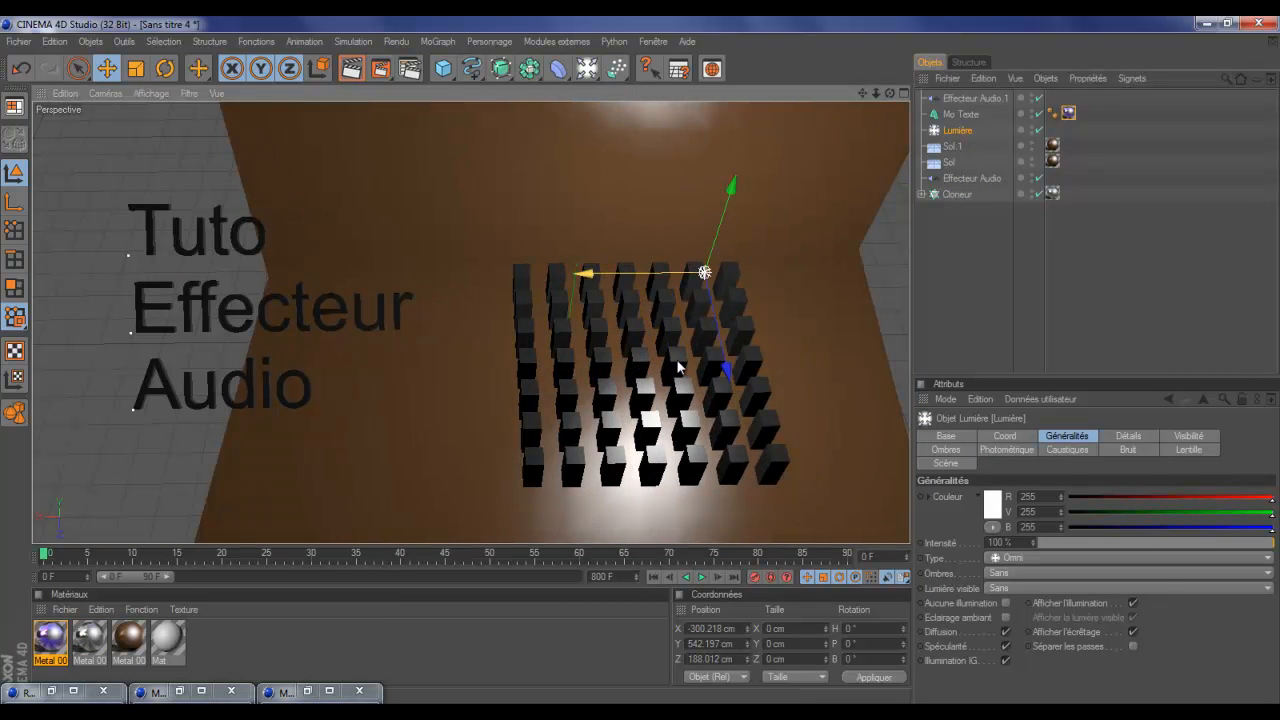
pyautogui.moveTo(706, 252); pyautogui.dragTo(640, 356)
pyautogui.moveTo(759, 253); pyautogui.dragTo(649, 371)
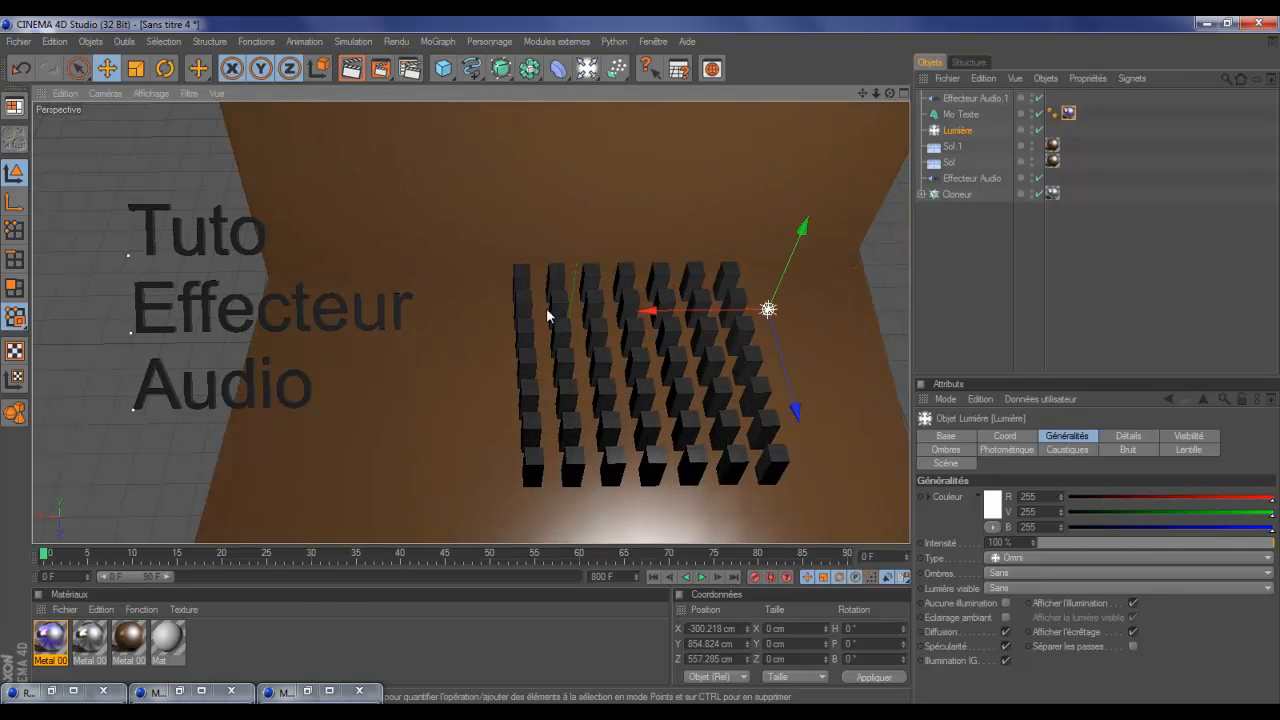
# Move the three-line text closer to the pillars, to about X 1120 cm, Y 323 cm and Z -84 cm
pyautogui.click(230, 306)
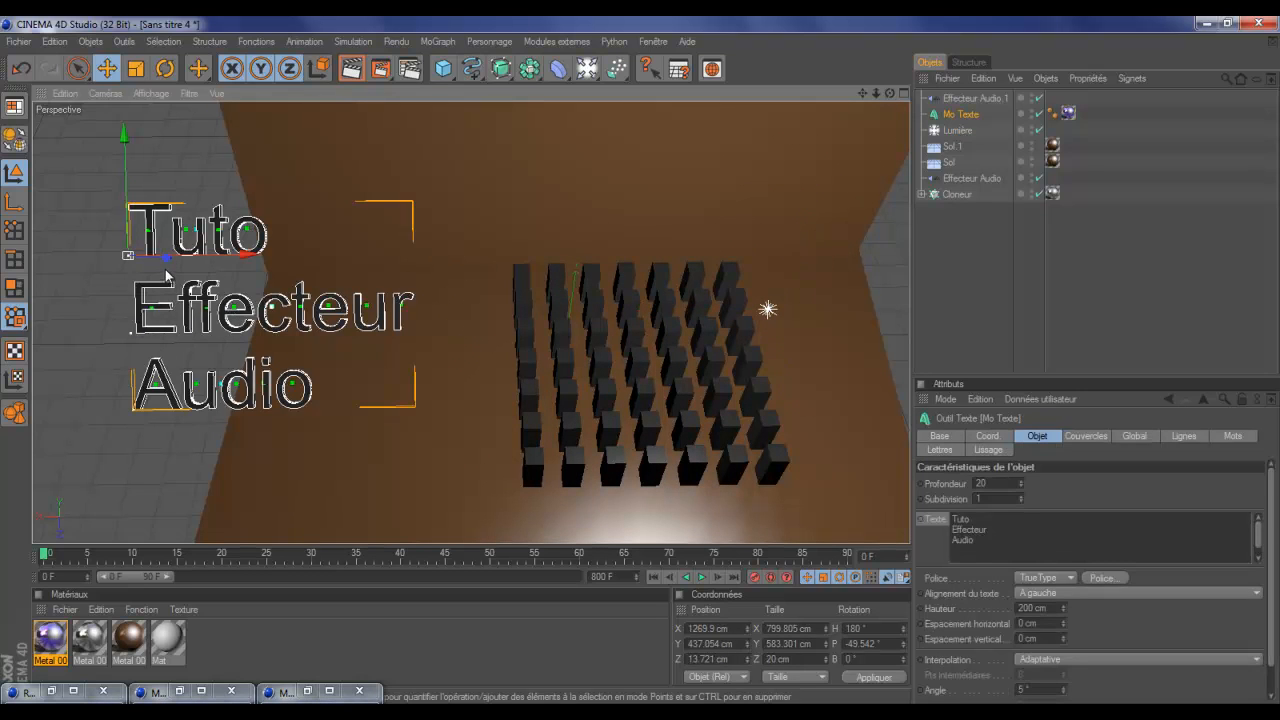
pyautogui.moveTo(165, 262); pyautogui.dragTo(640, 371)
pyautogui.moveTo(228, 254); pyautogui.dragTo(643, 366)
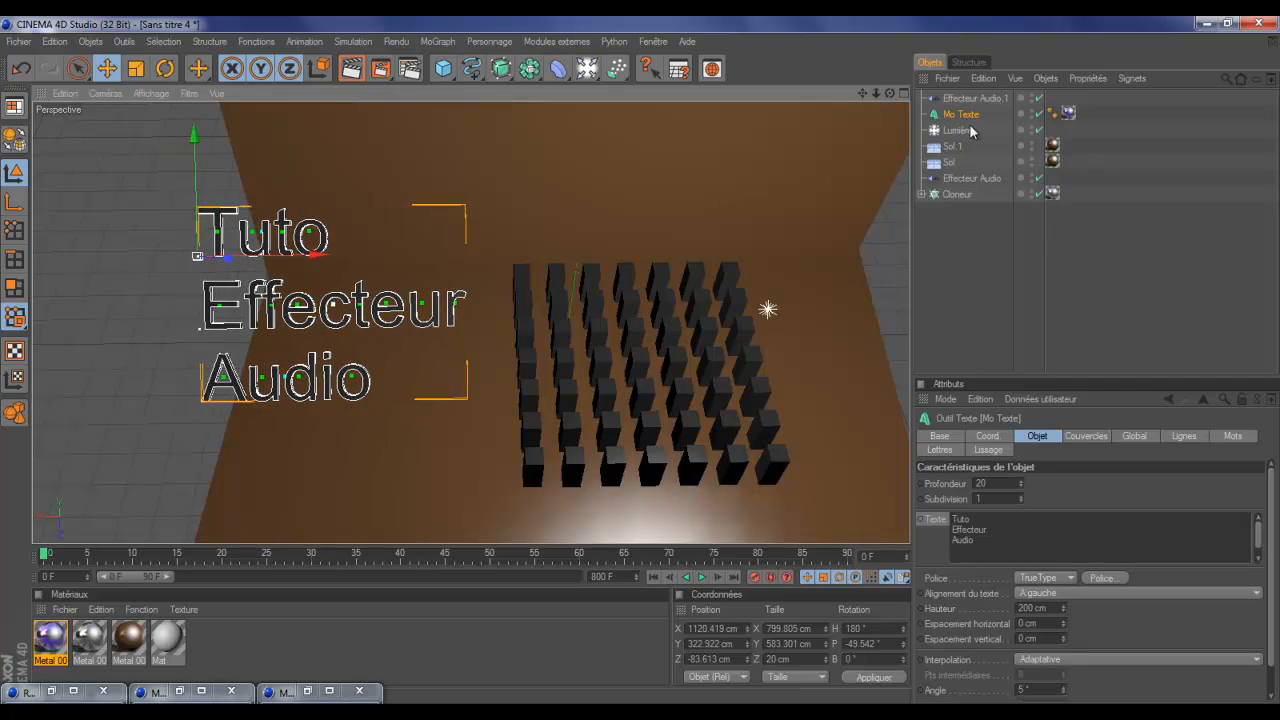
# Add a second omni light and place it in front of the text at about X 720 cm, Y 1096 cm and Z 702 cm
pyautogui.click(587, 68)
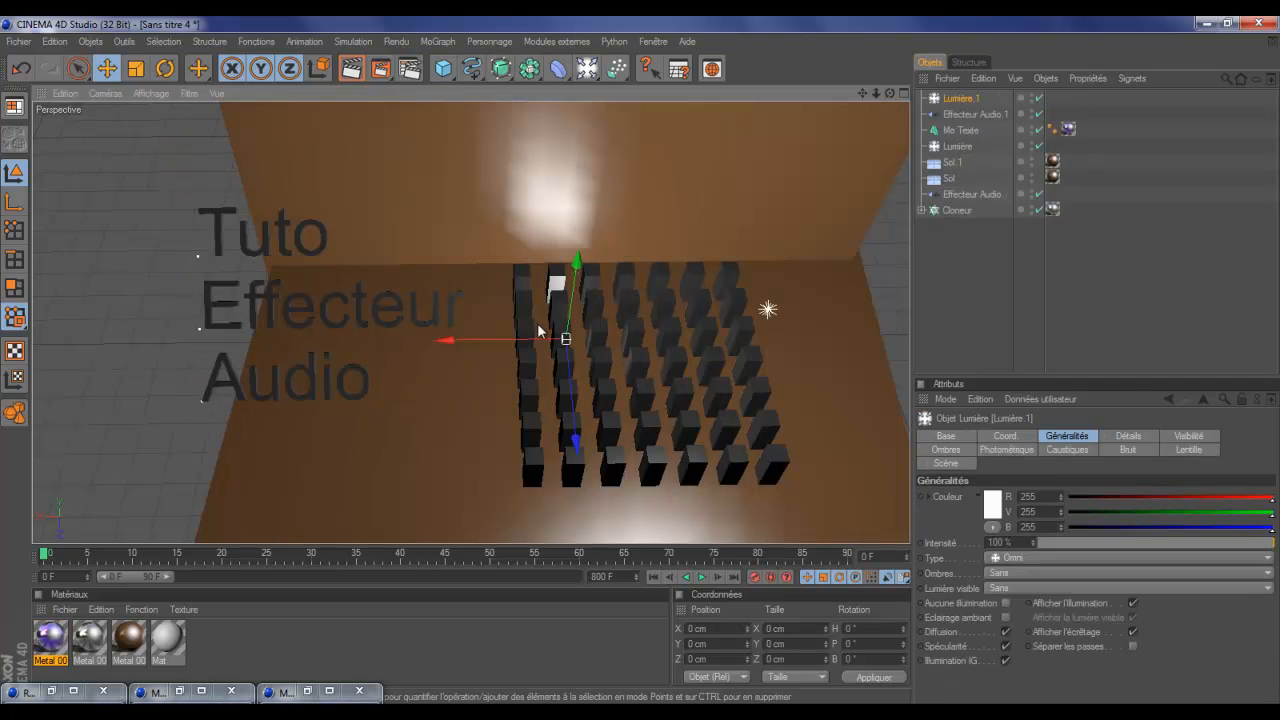
pyautogui.moveTo(540, 332); pyautogui.dragTo(577, 374)
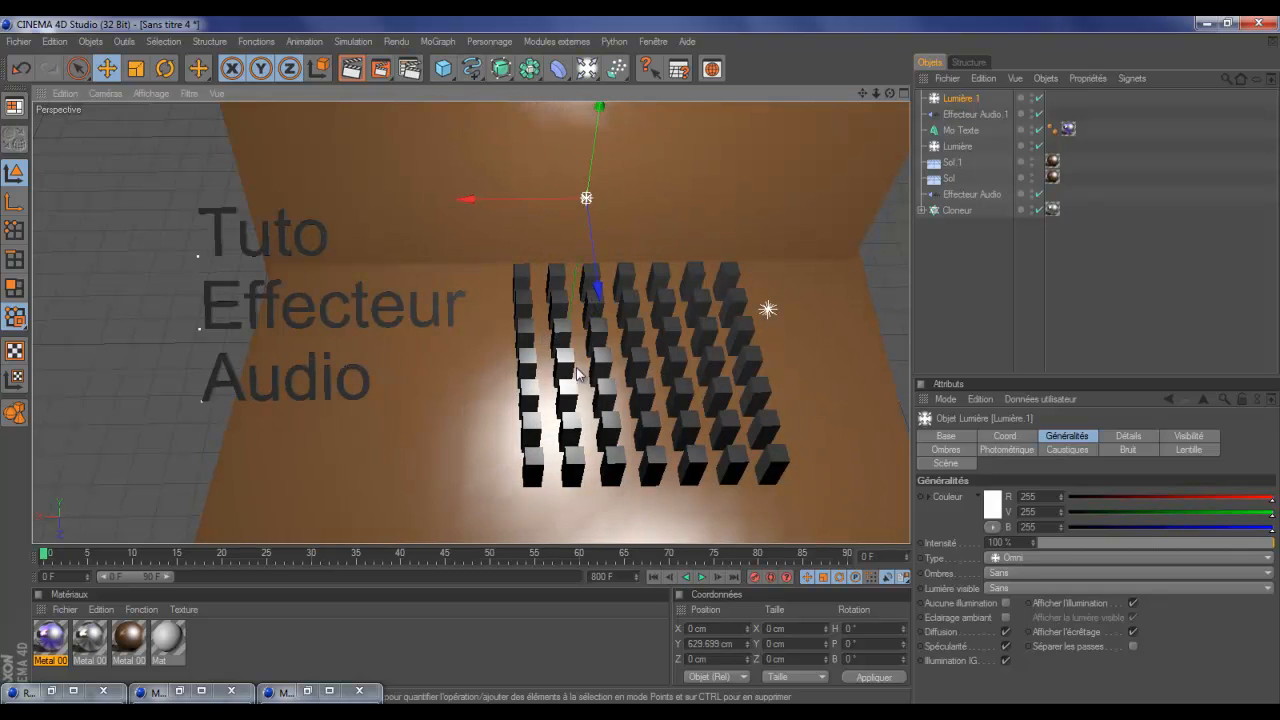
pyautogui.moveTo(596, 288); pyautogui.dragTo(606, 386)
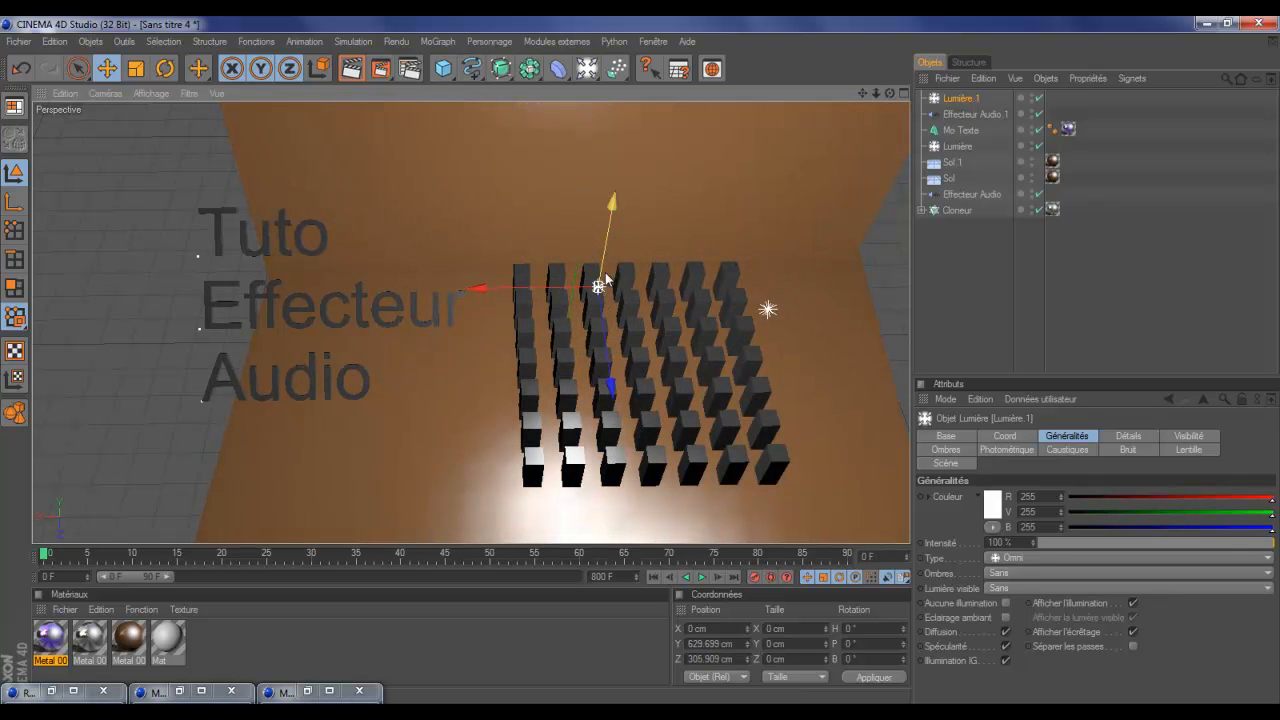
pyautogui.moveTo(480, 288); pyautogui.dragTo(185, 291)
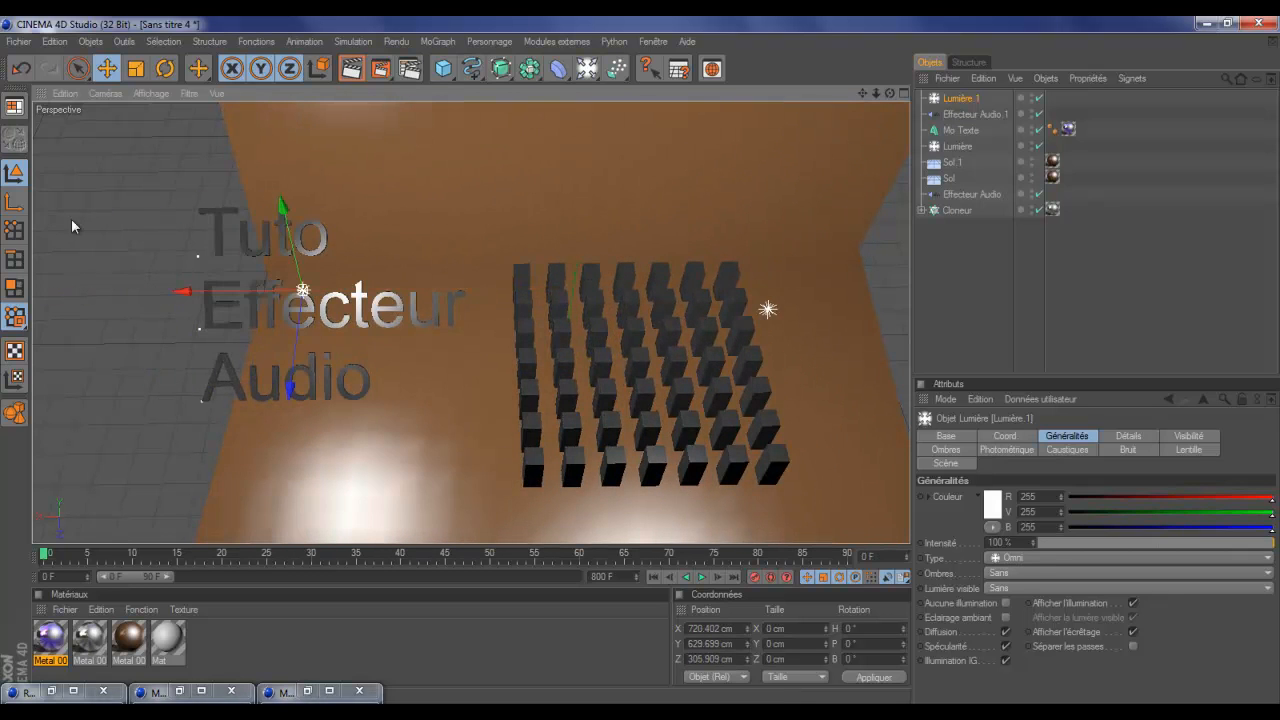
pyautogui.moveTo(284, 210); pyautogui.dragTo(221, 401)
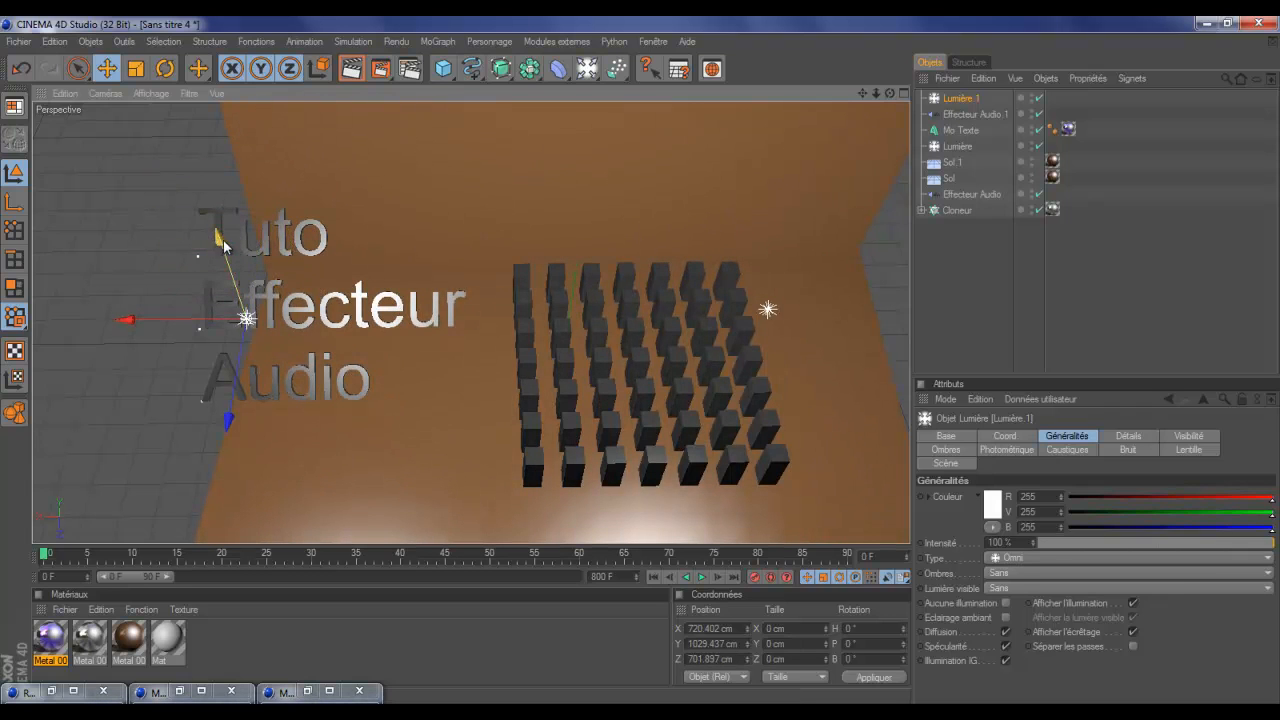
pyautogui.moveTo(224, 246); pyautogui.dragTo(218, 224)
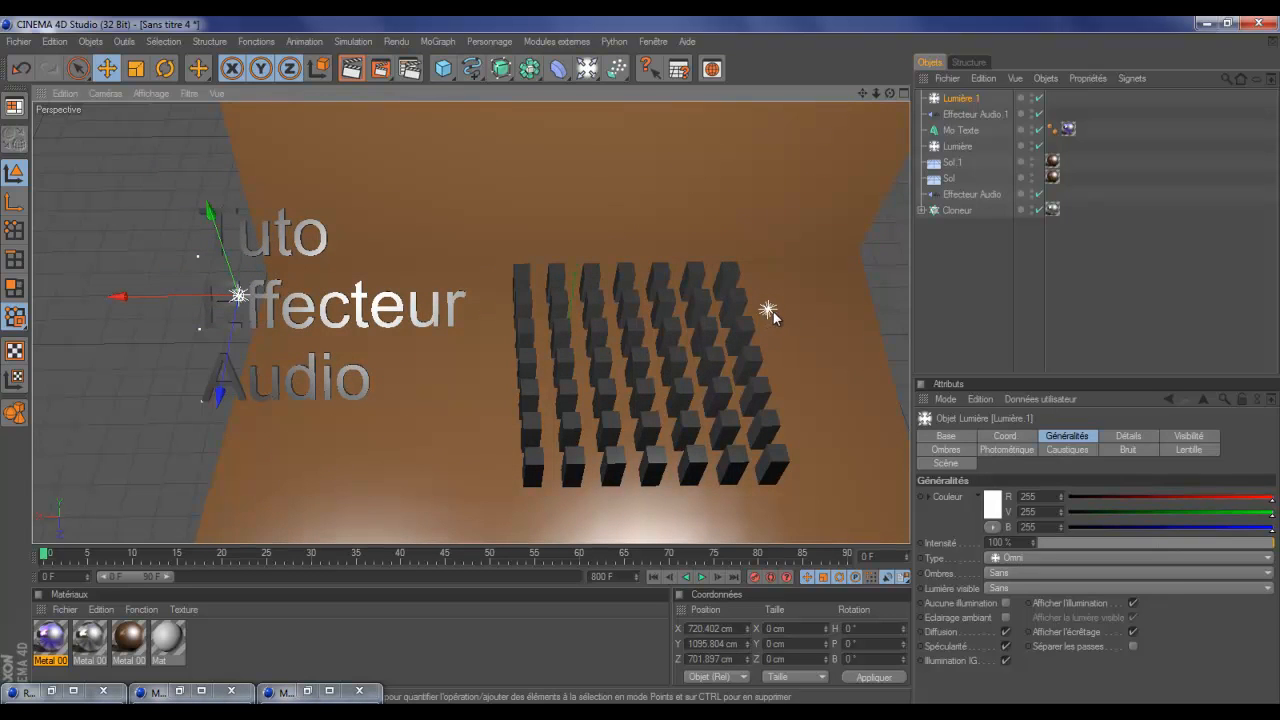
# Move the first light to about Y 1138 cm and Z 682 cm, and render the perspective view
pyautogui.click(773, 311)
pyautogui.moveTo(803, 227); pyautogui.dragTo(845, 130)
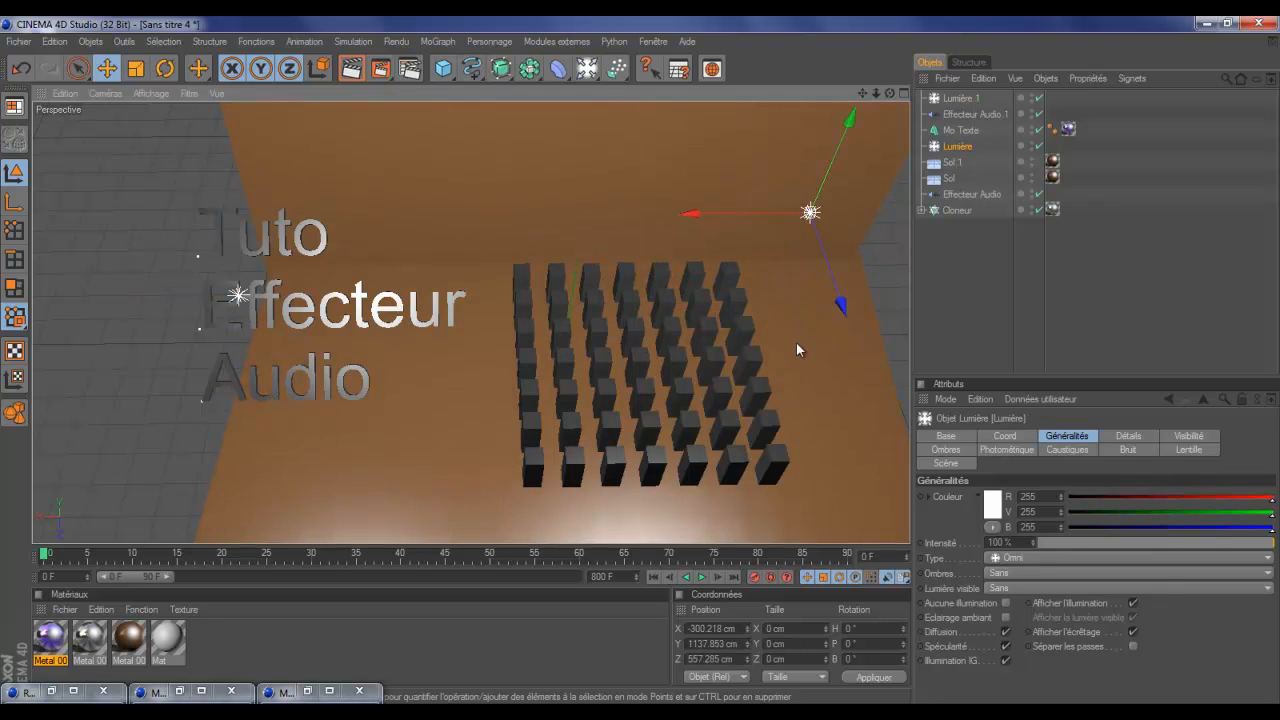
pyautogui.moveTo(843, 309); pyautogui.dragTo(856, 368)
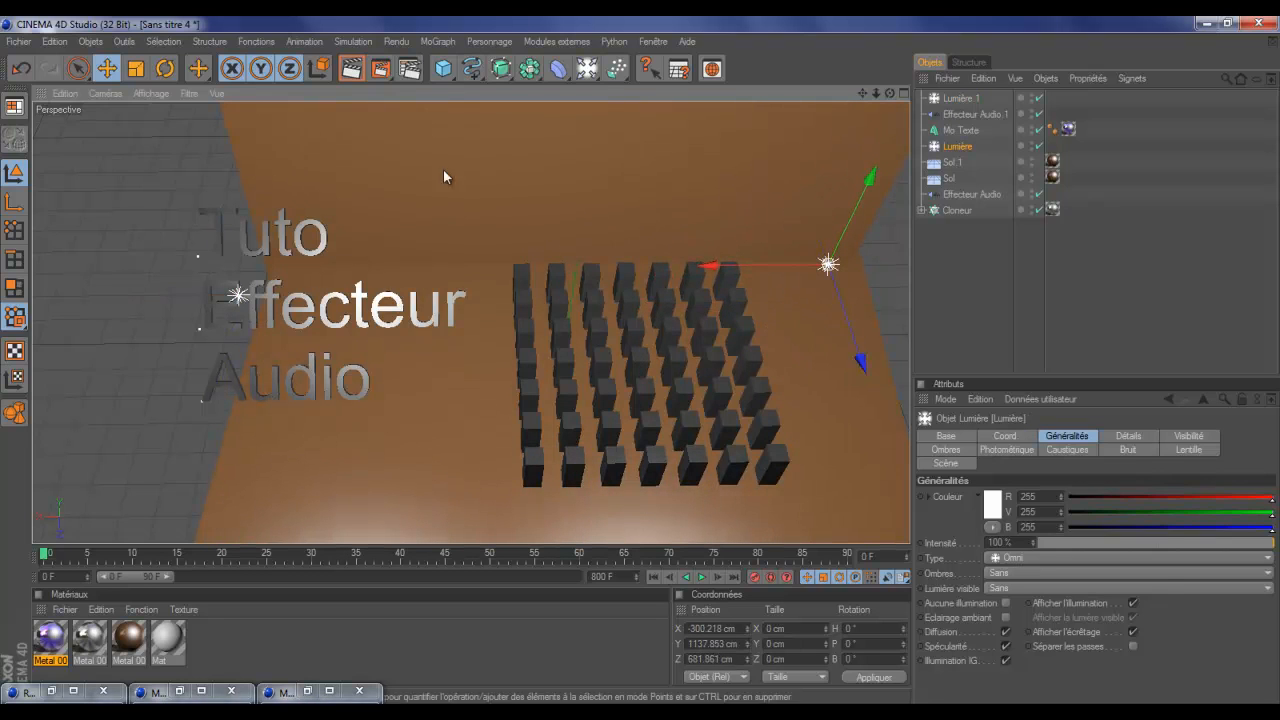
pyautogui.click(350, 76)
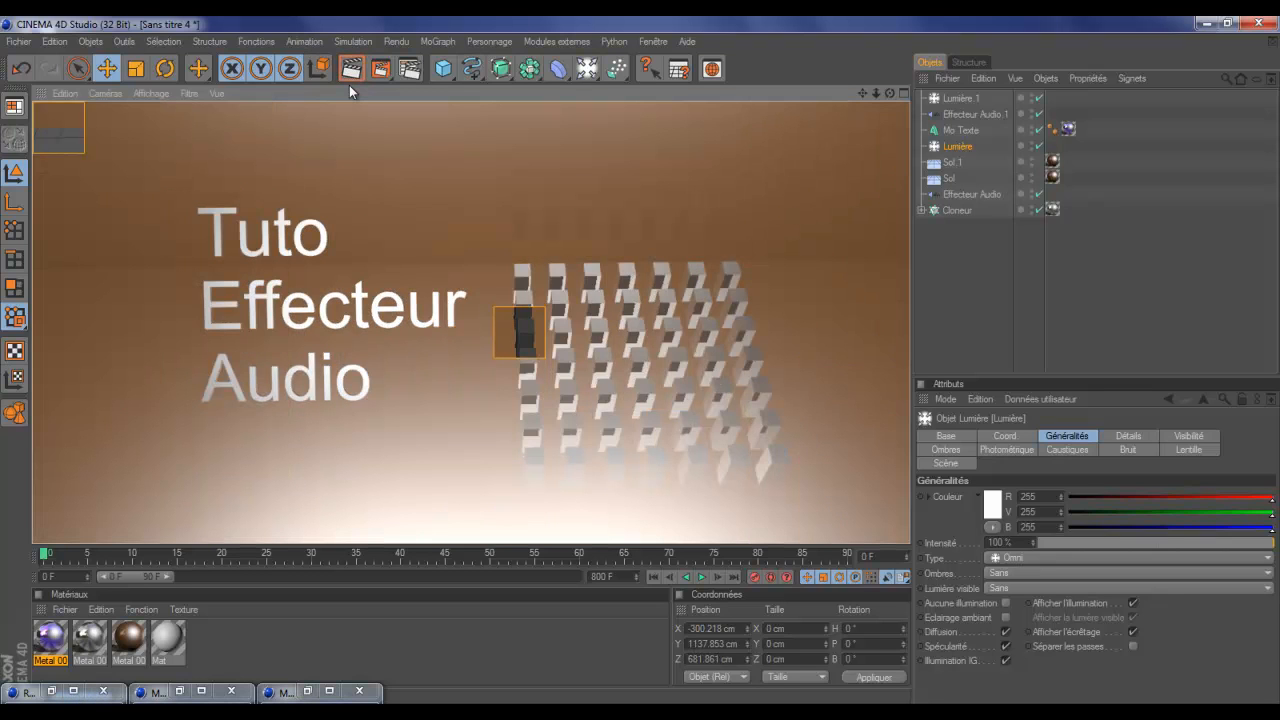
# Delete the second light in front of the text
pyautogui.click(391, 338)
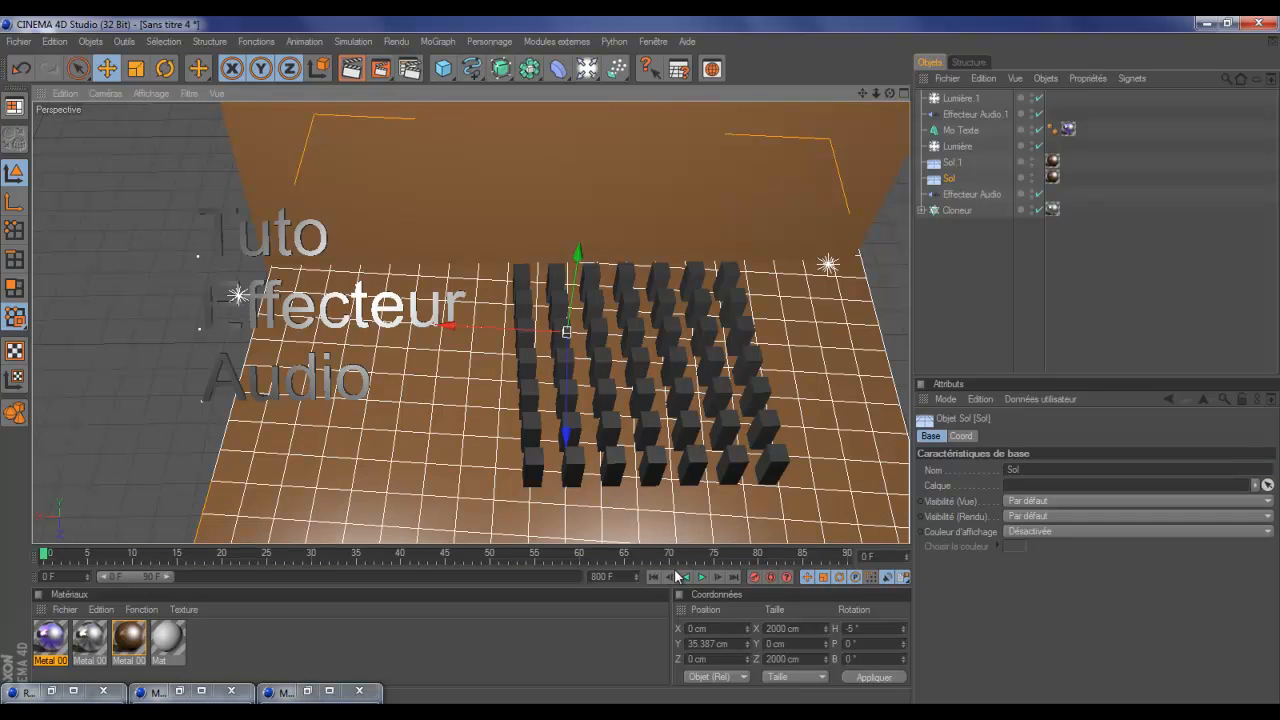
pyautogui.click(239, 300)
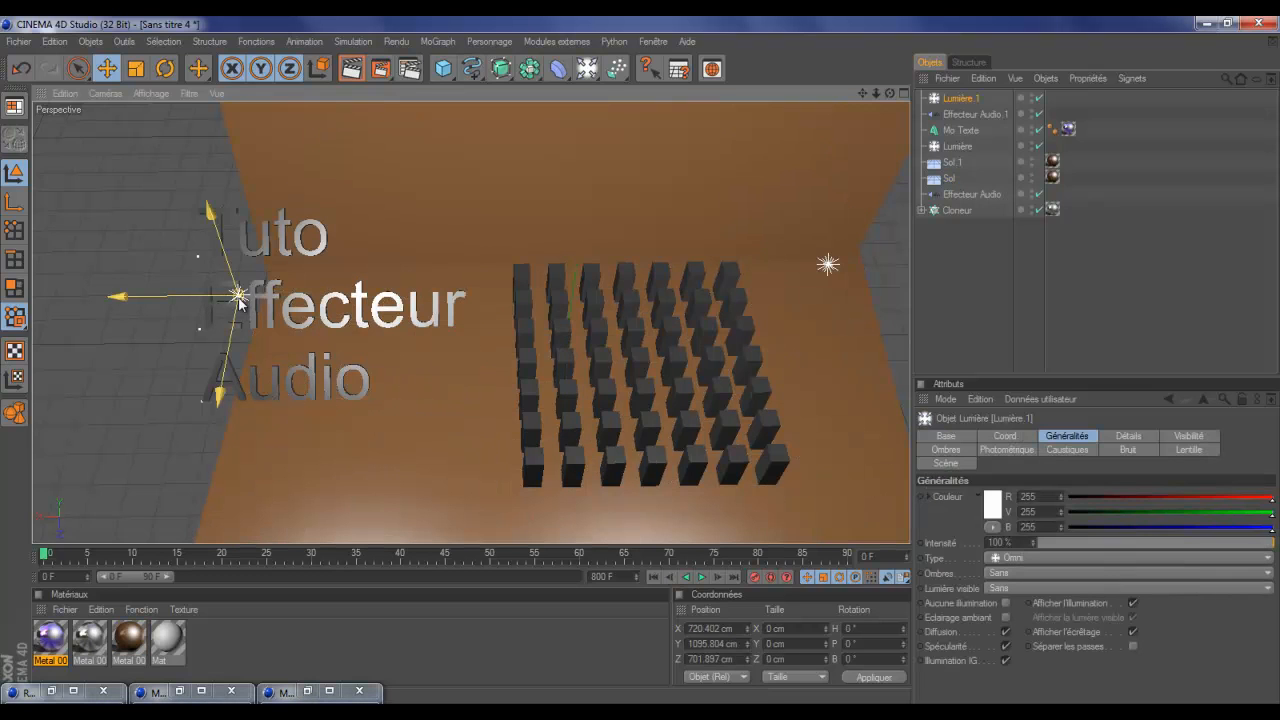
pyautogui.press('Delete')
# Move the remaining light between the text and the pillars, to about X 286 cm, Y 1706 cm and Z 1218 cm
pyautogui.click(828, 265)
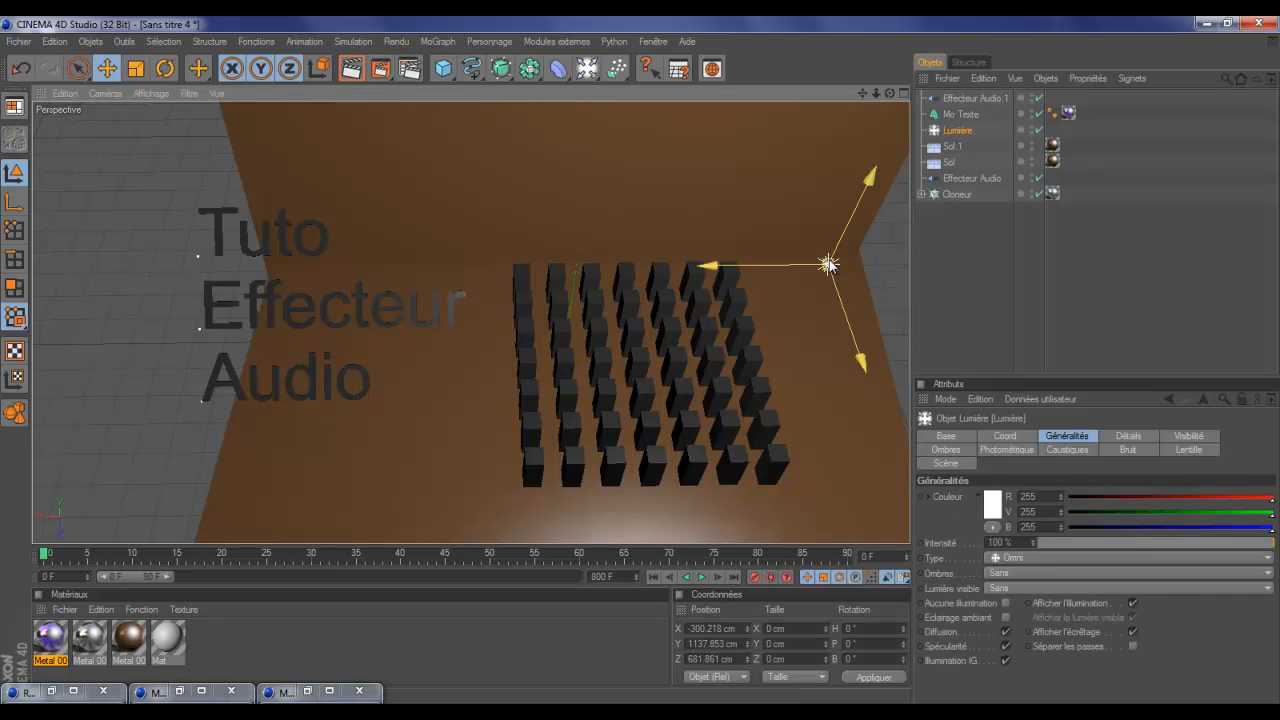
pyautogui.moveTo(788, 265); pyautogui.dragTo(610, 362)
pyautogui.moveTo(497, 210)
pyautogui.mouseDown()
pyautogui.moveTo(645, 324)
pyautogui.moveTo(493, 206)
pyautogui.moveTo(647, 410)
pyautogui.moveTo(496, 192)
pyautogui.mouseUp()
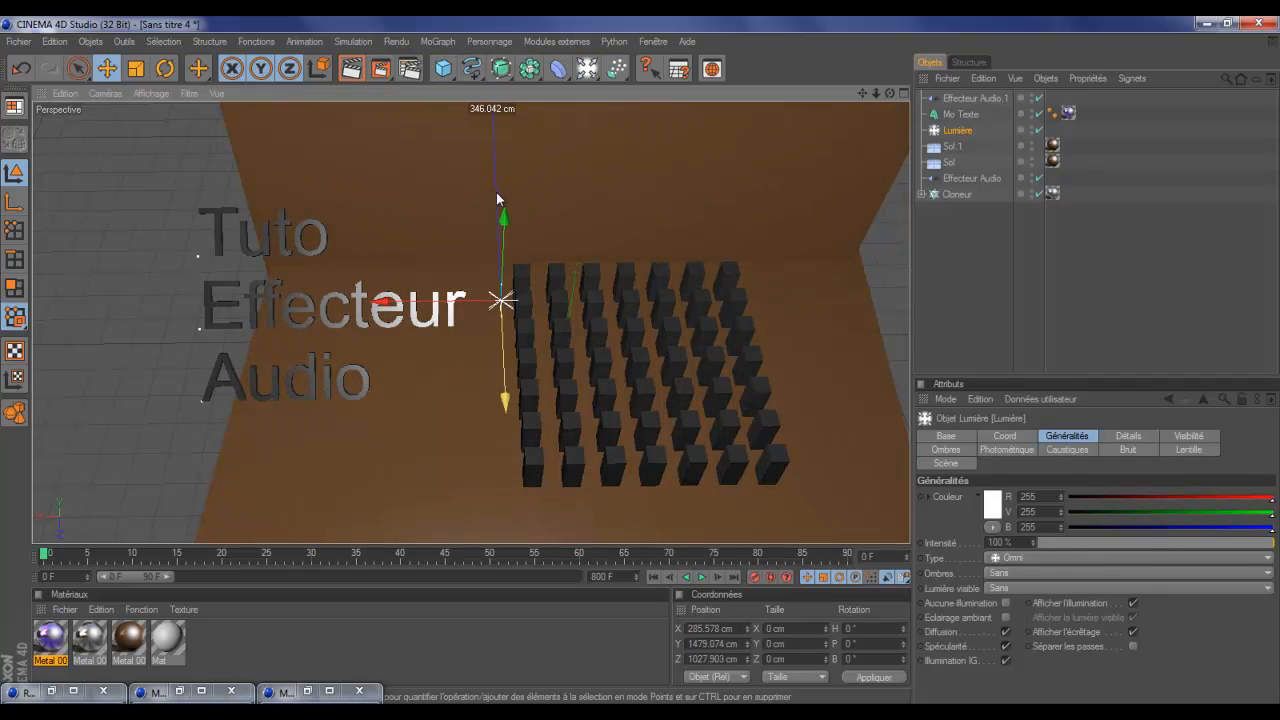
pyautogui.moveTo(506, 251); pyautogui.dragTo(510, 335)
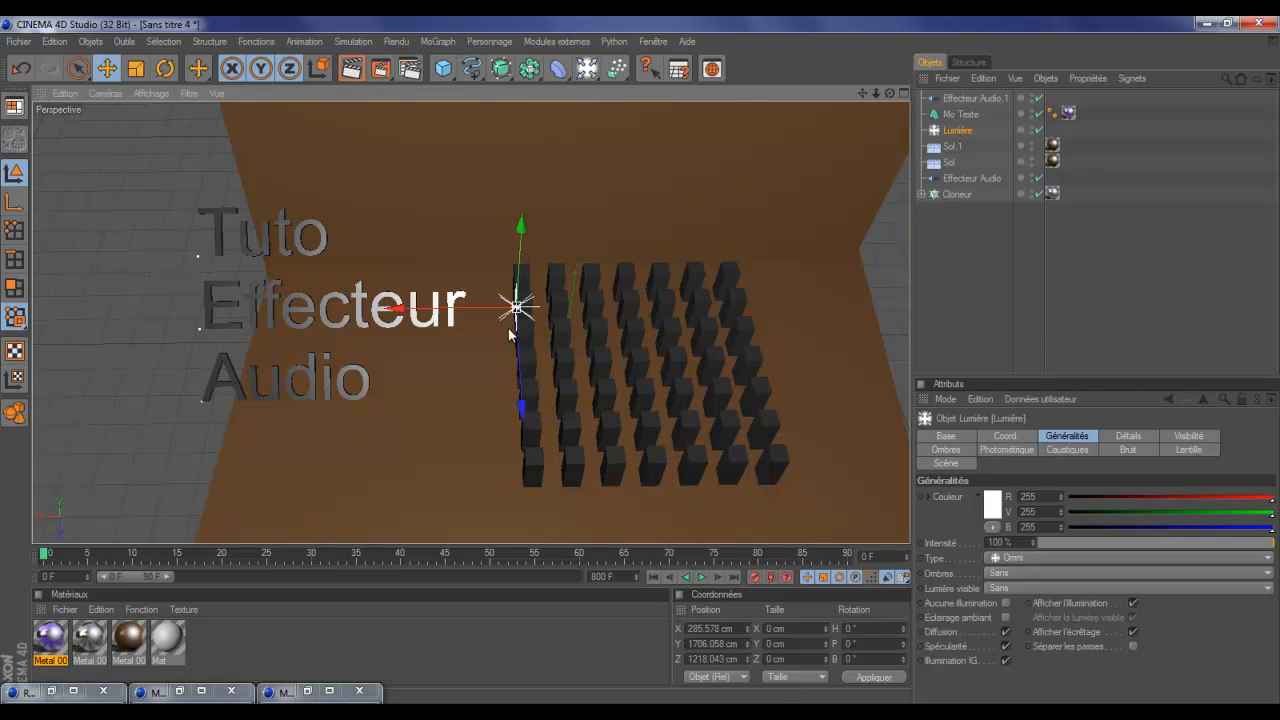
# Set both the start and end caps of the MoText title to Couvercle et biseau
pyautogui.click(341, 386)
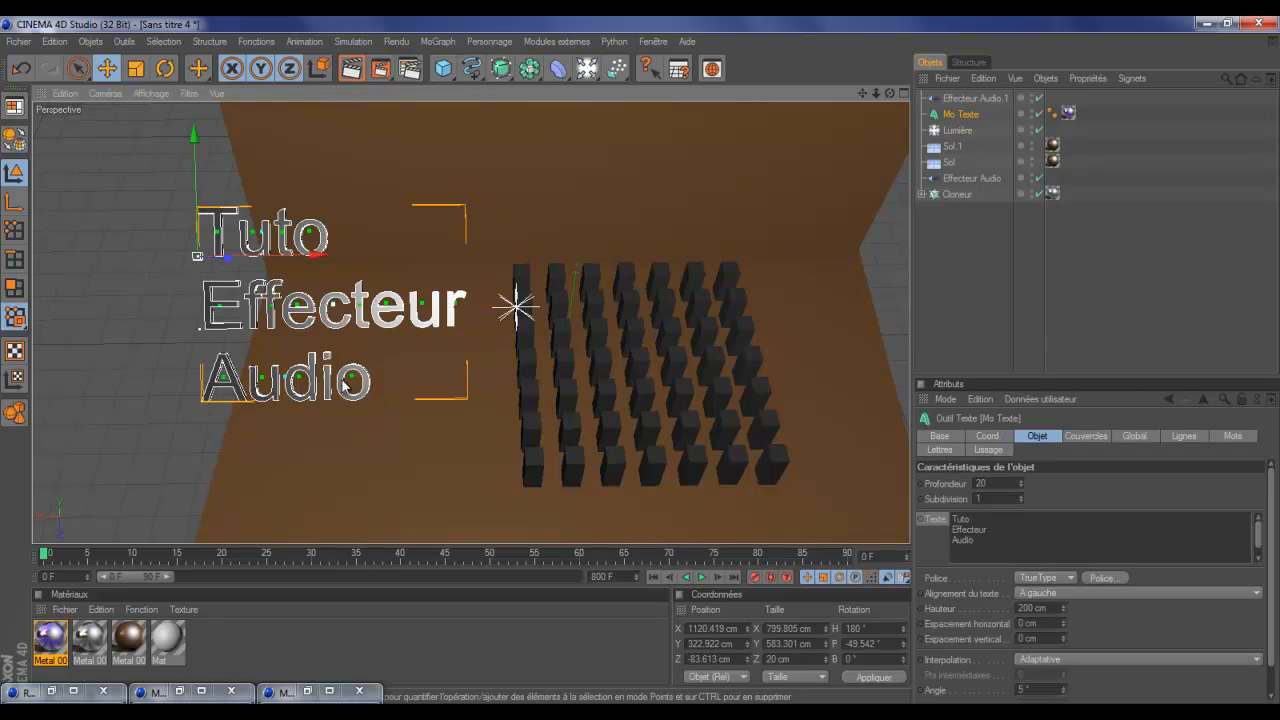
pyautogui.click(1088, 437)
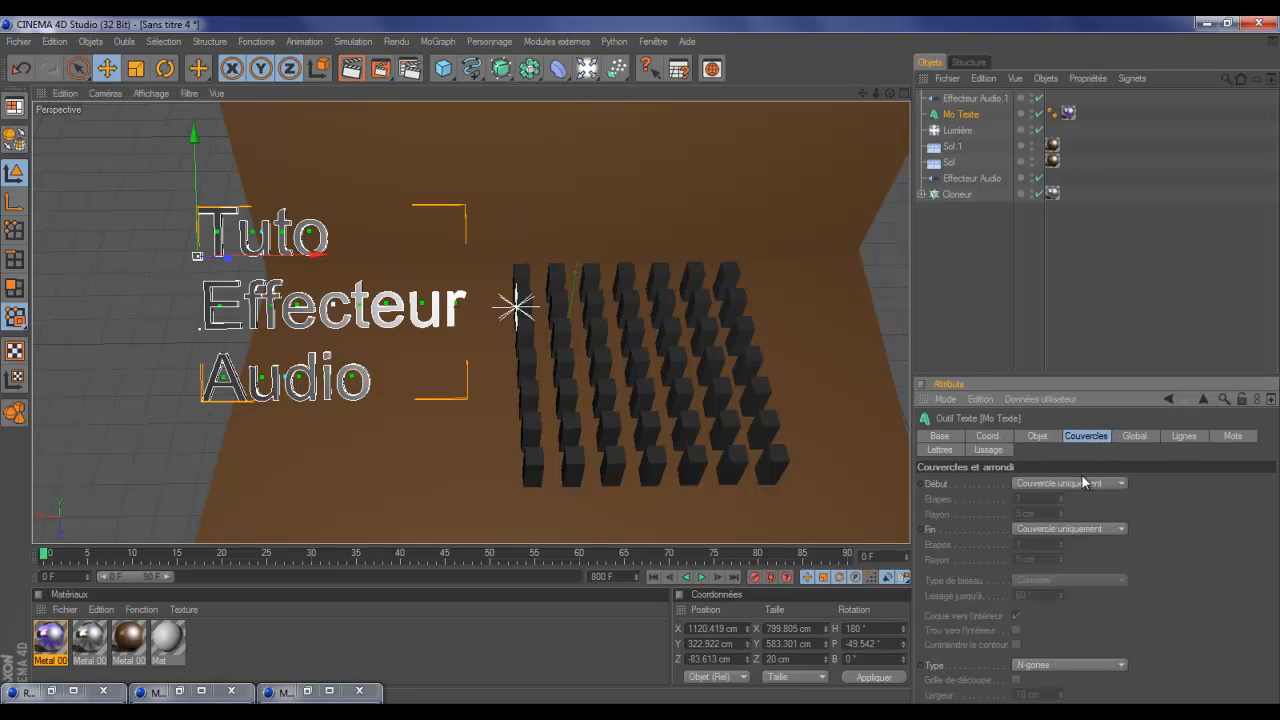
pyautogui.click(1081, 476)
pyautogui.click(1078, 544)
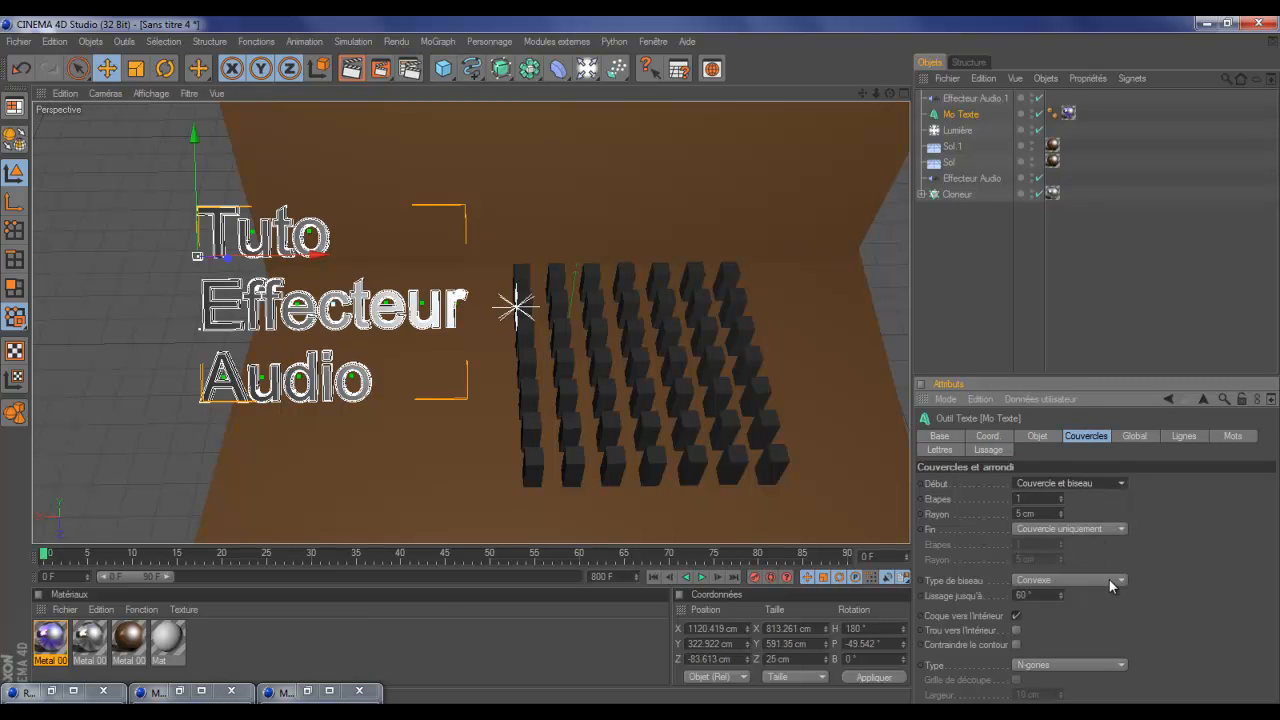
pyautogui.click(1109, 579)
pyautogui.click(1108, 578)
pyautogui.click(1107, 525)
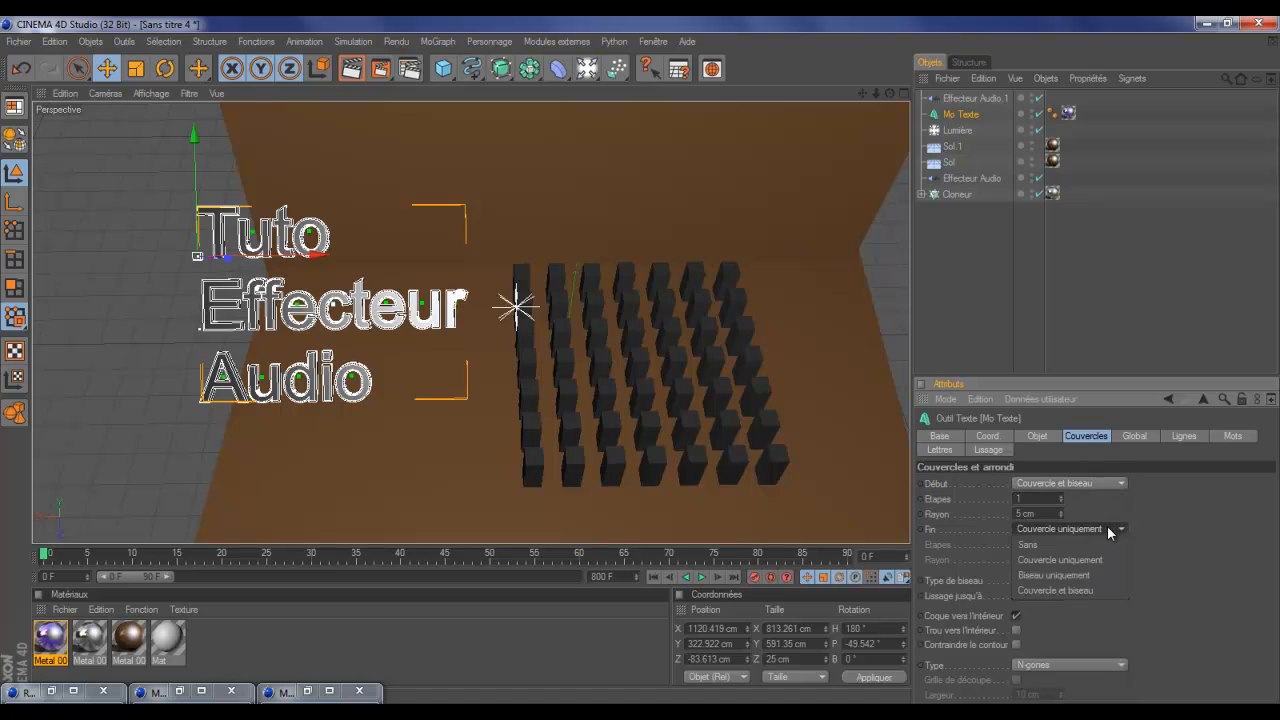
pyautogui.click(1104, 590)
# Set the bevel radius of the title's start and end caps to 10 cm, and render the perspective view
pyautogui.click(1051, 512)
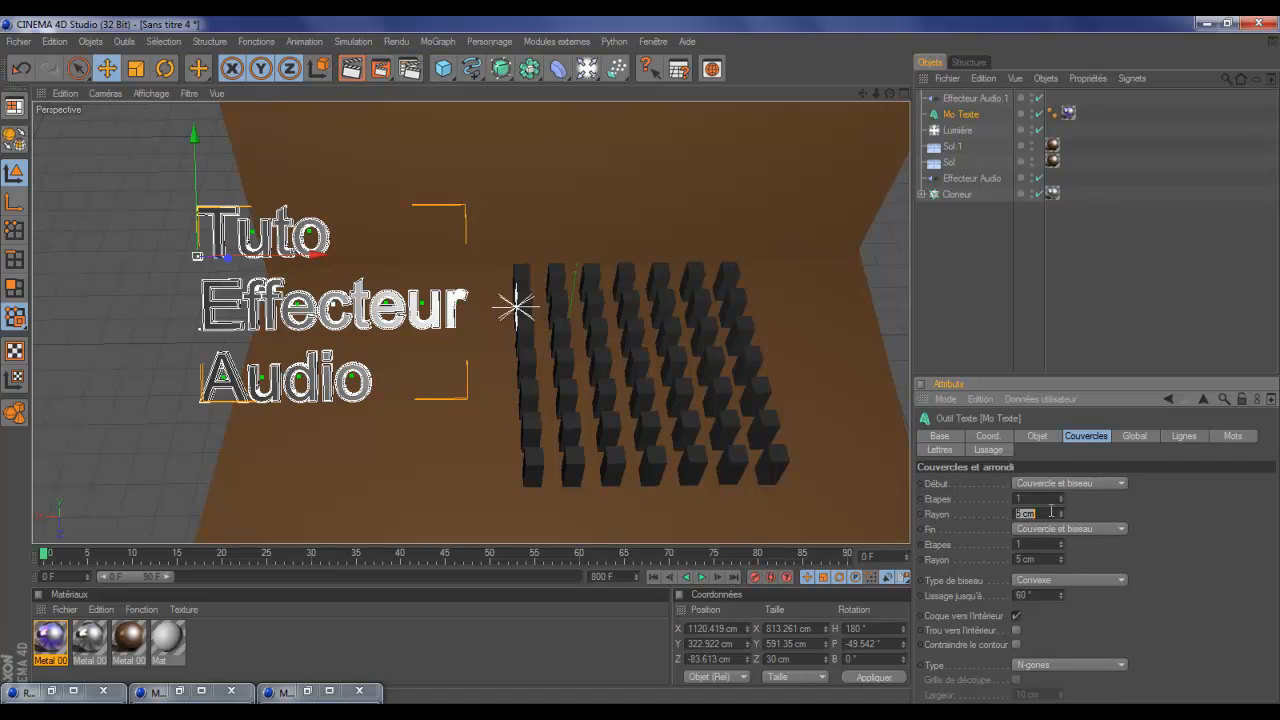
pyautogui.write('10')
pyautogui.click(1051, 559)
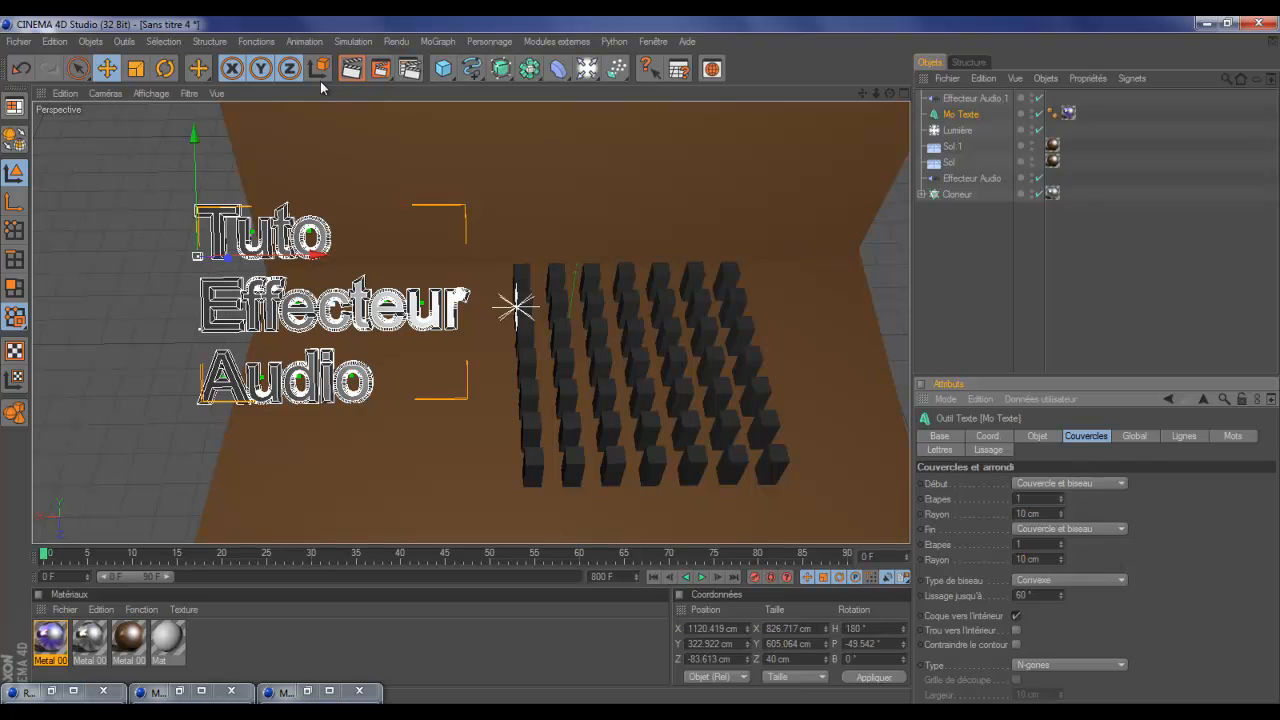
pyautogui.click(352, 70)
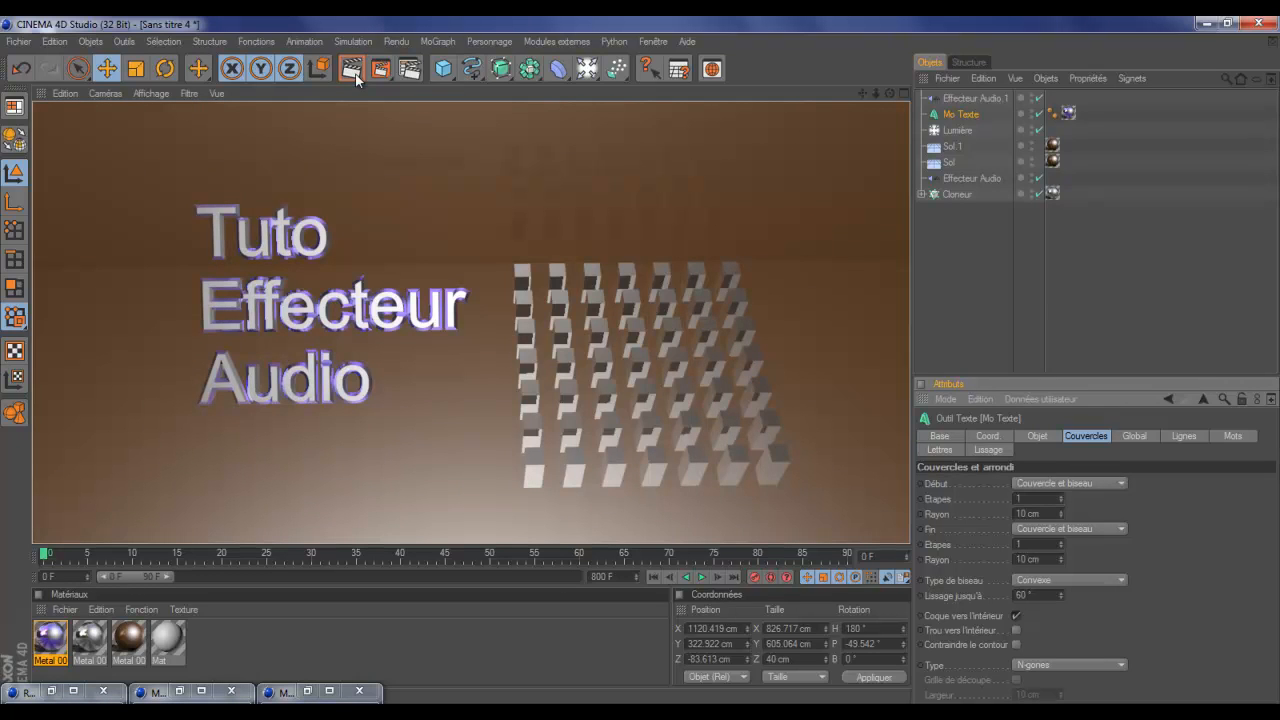
# Play the animation to preview the audio reaction, stop it and return to the first frame
pyautogui.click(702, 577)
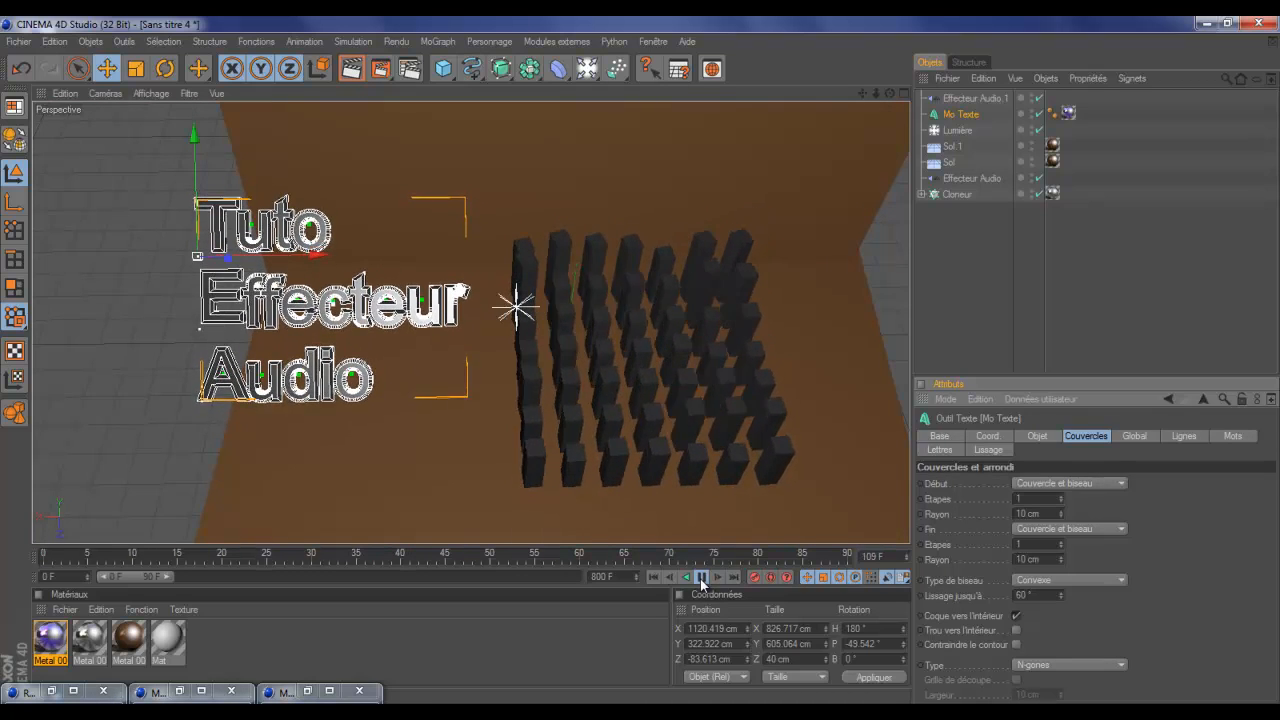
pyautogui.click(701, 580)
pyautogui.click(653, 577)
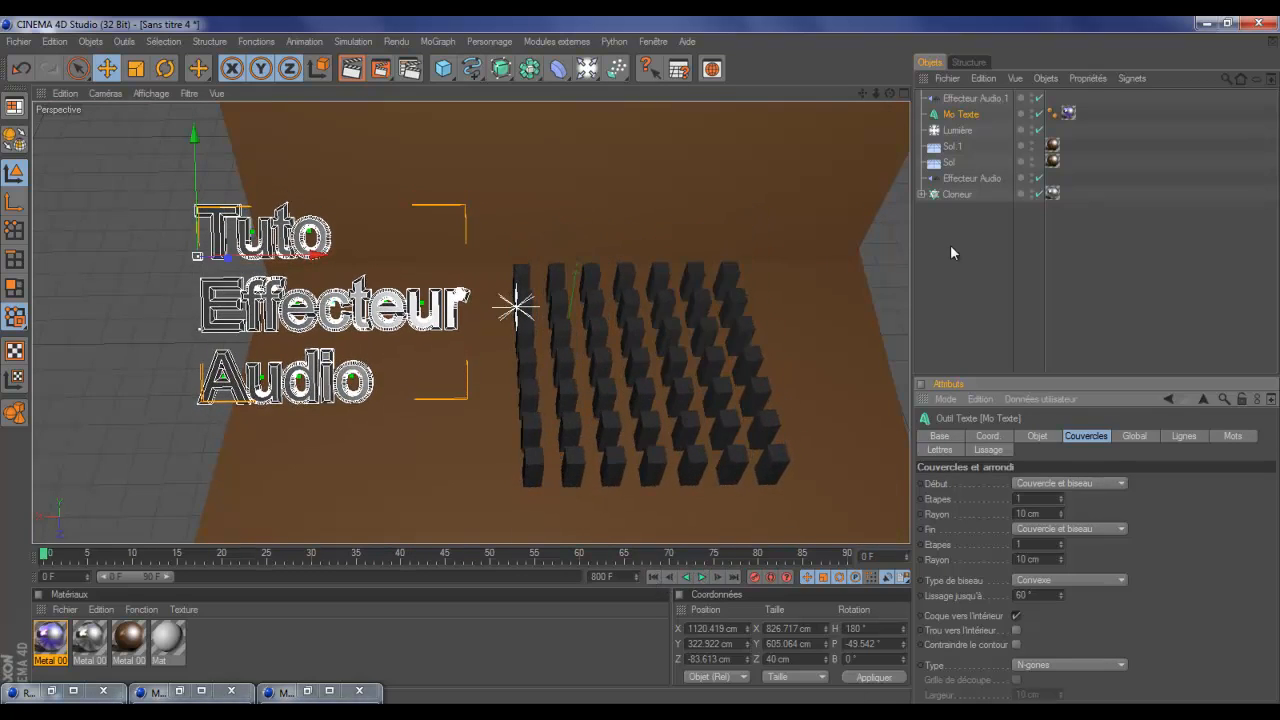
# Set the title's Audio effector Y position to 0 cm, enable its scale with a Y value of 2, and play the animation
pyautogui.click(958, 115)
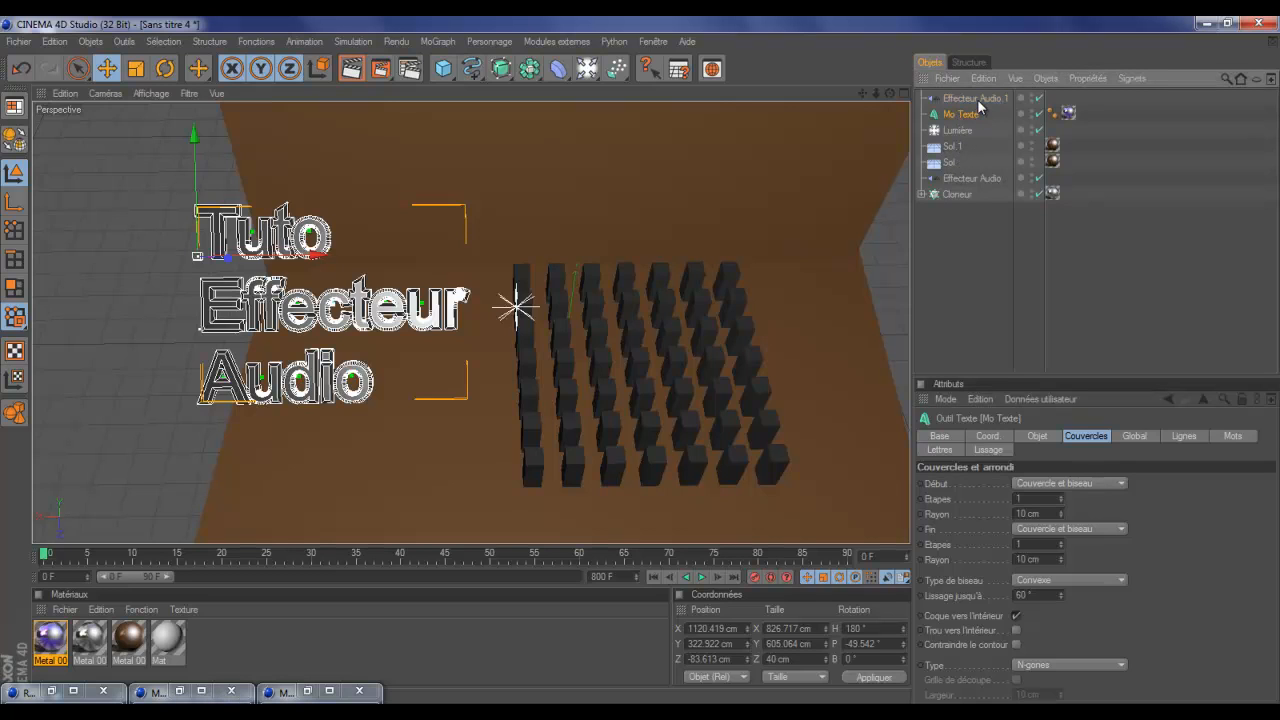
pyautogui.click(975, 98)
pyautogui.click(1098, 436)
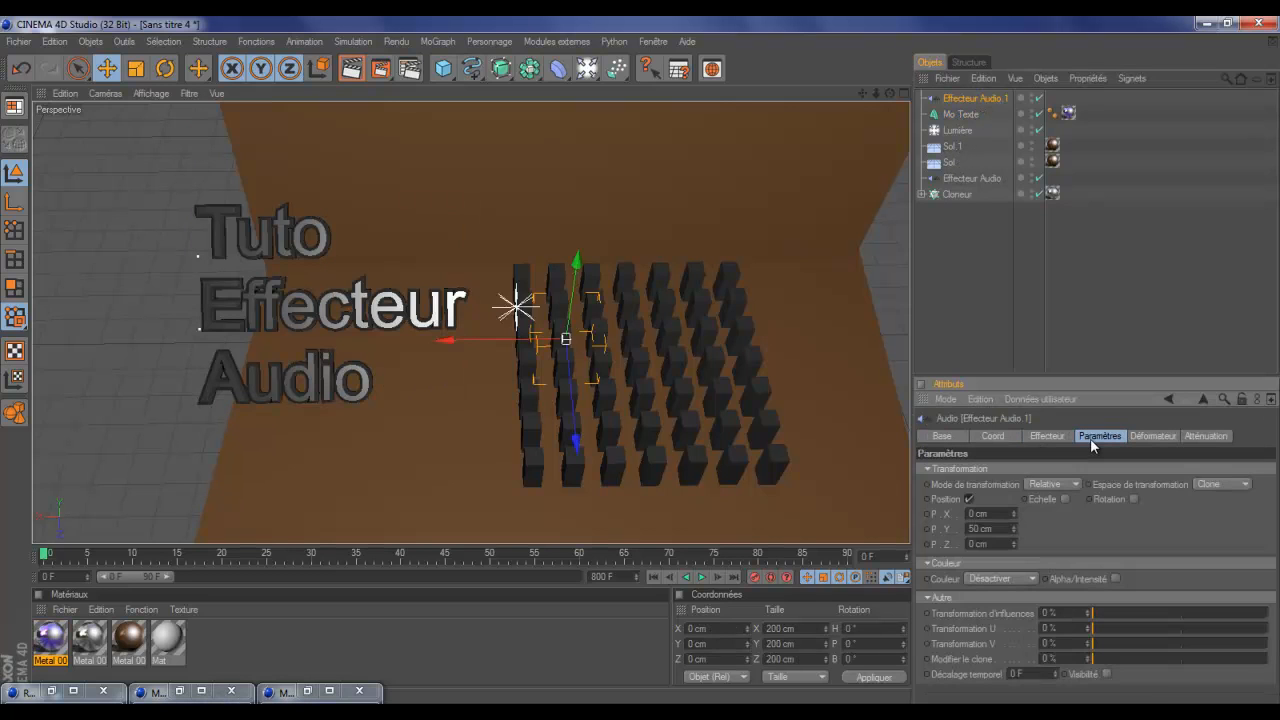
pyautogui.write('0')
pyautogui.click(1065, 499)
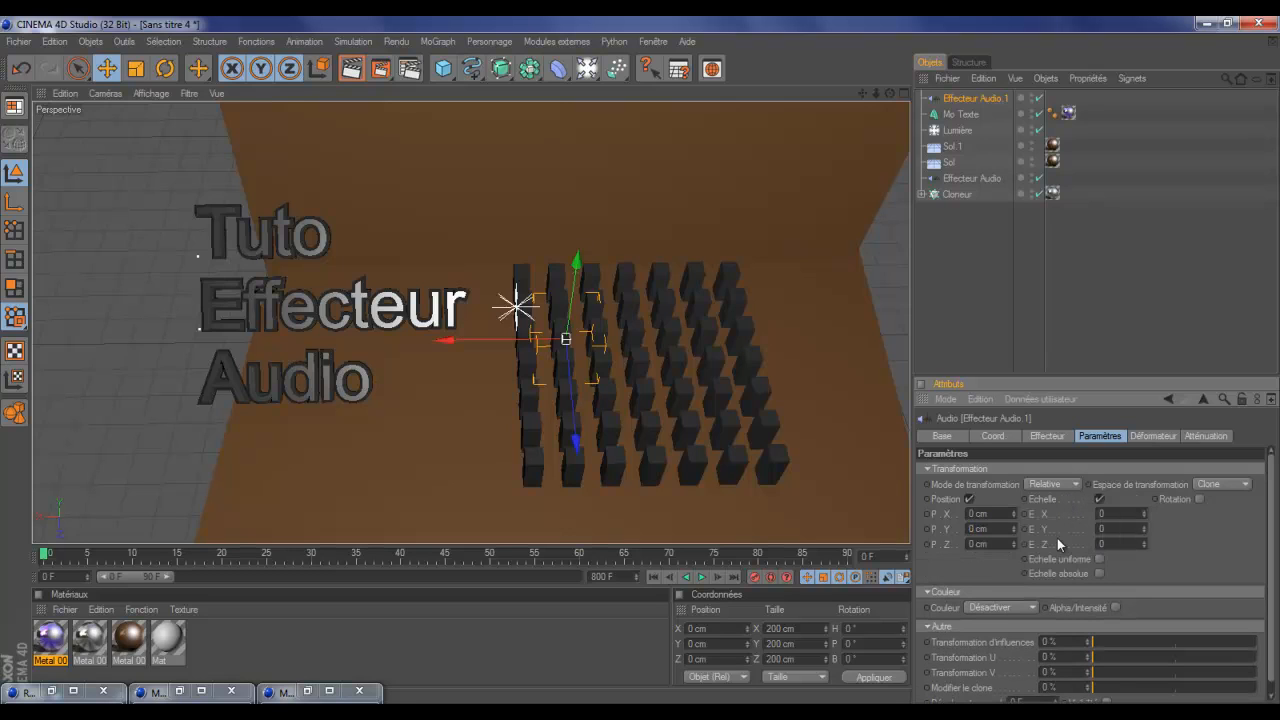
pyautogui.click(1110, 525)
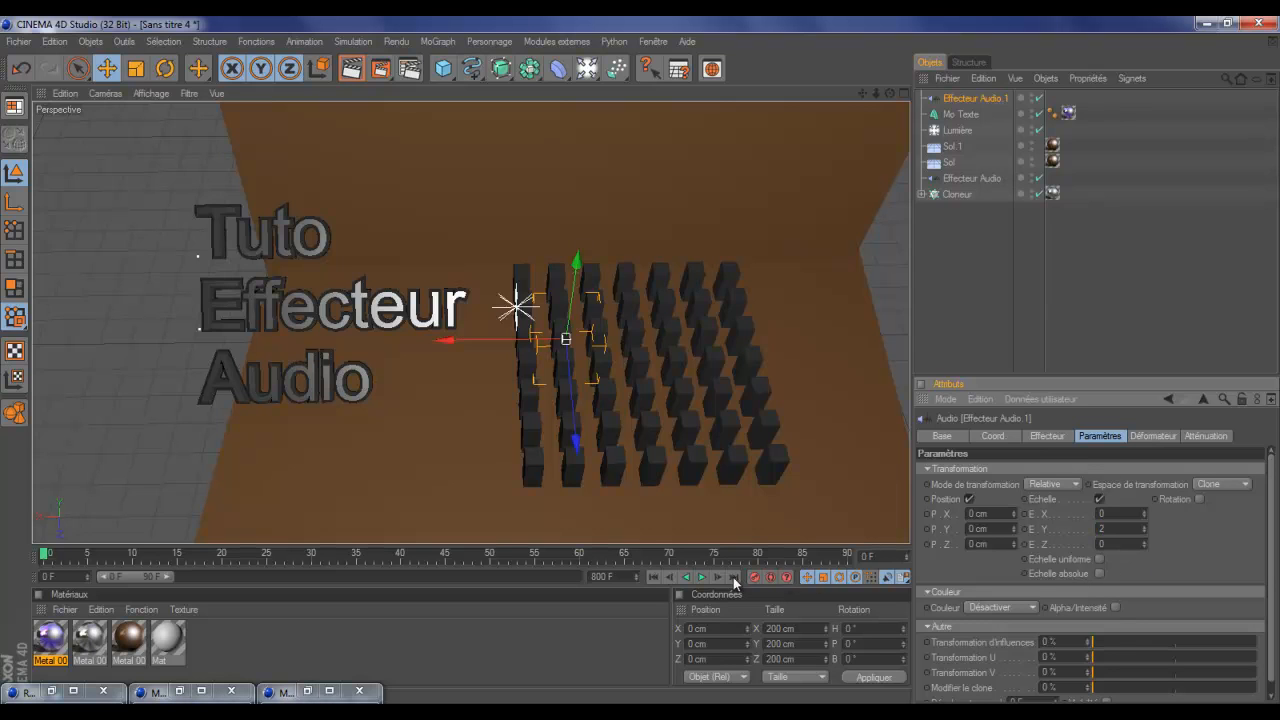
pyautogui.click(704, 577)
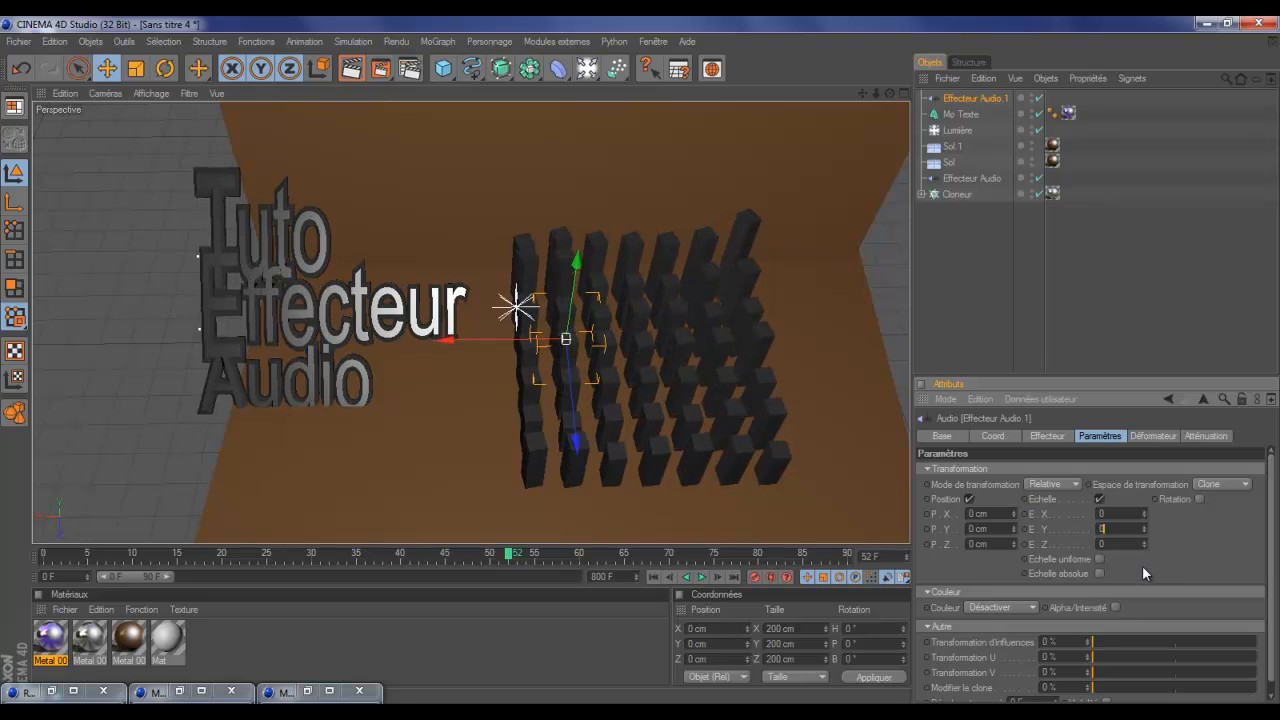
# Reset the title effector's Y scale to 0, try a Y position of 50 cm, and raise it to 100 cm
pyautogui.press('Return')
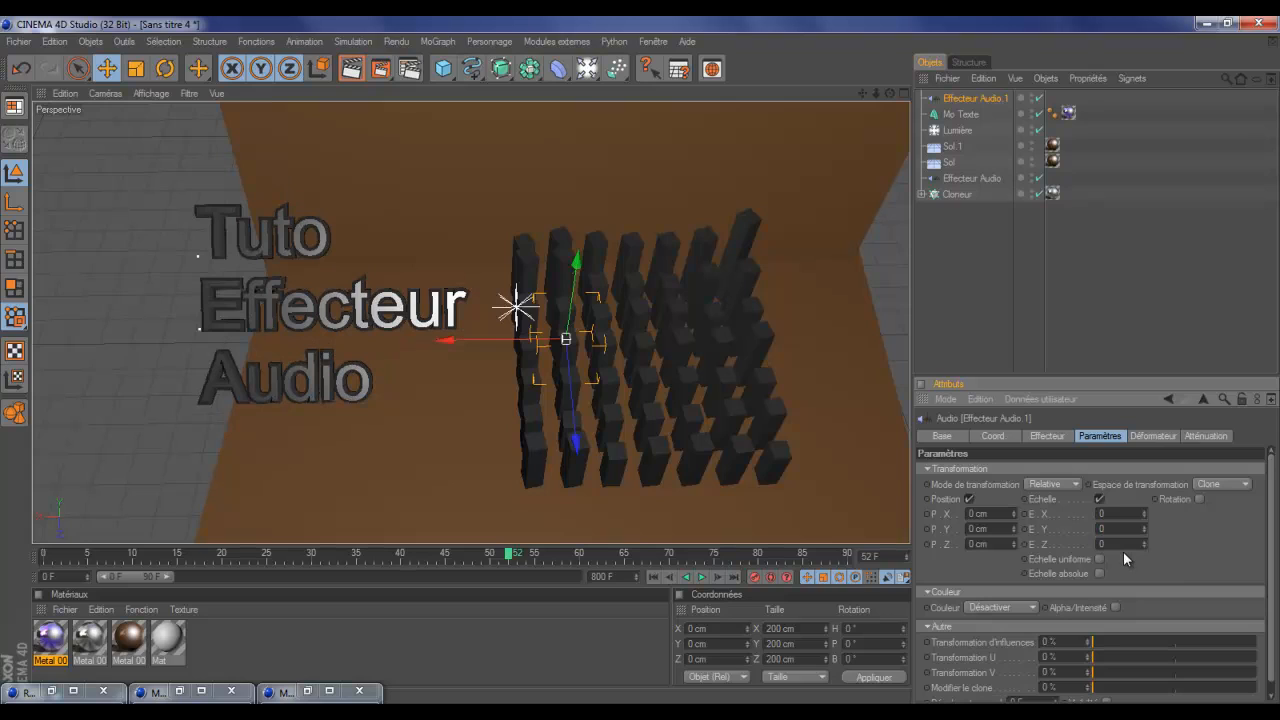
pyautogui.click(997, 528)
pyautogui.write('50')
pyautogui.press('Return')
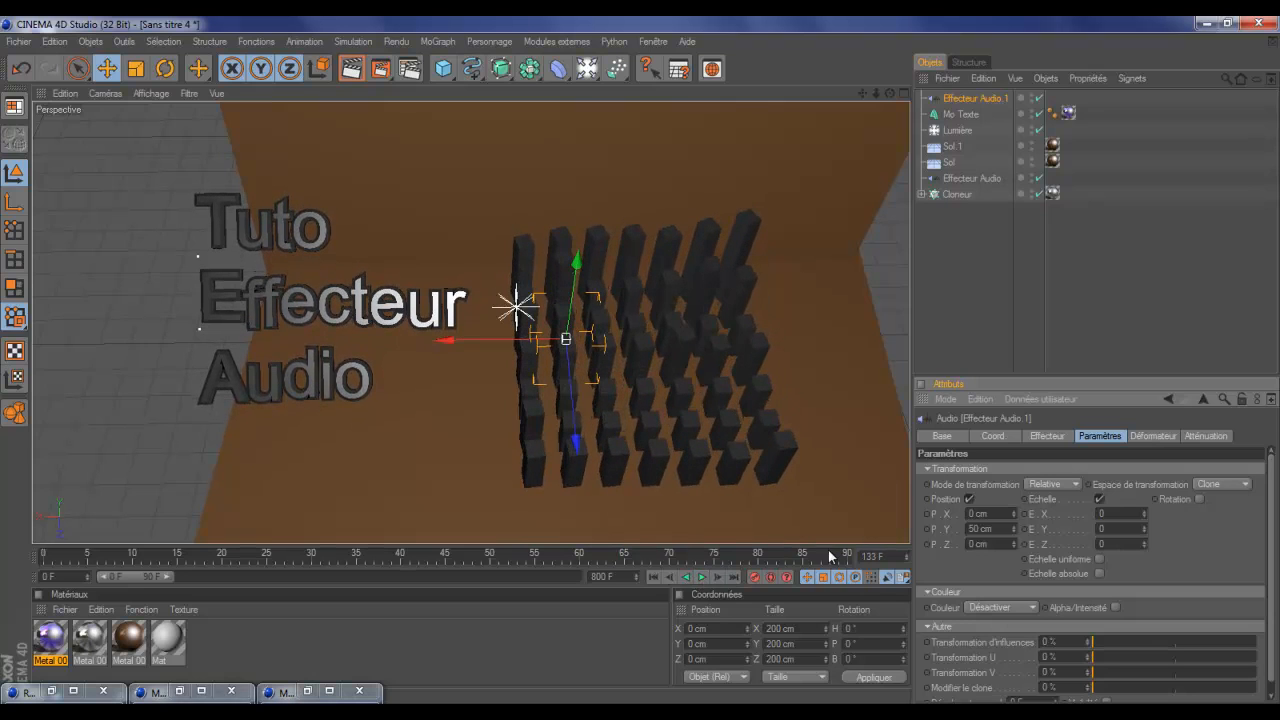
pyautogui.write('100')
pyautogui.press('Return')
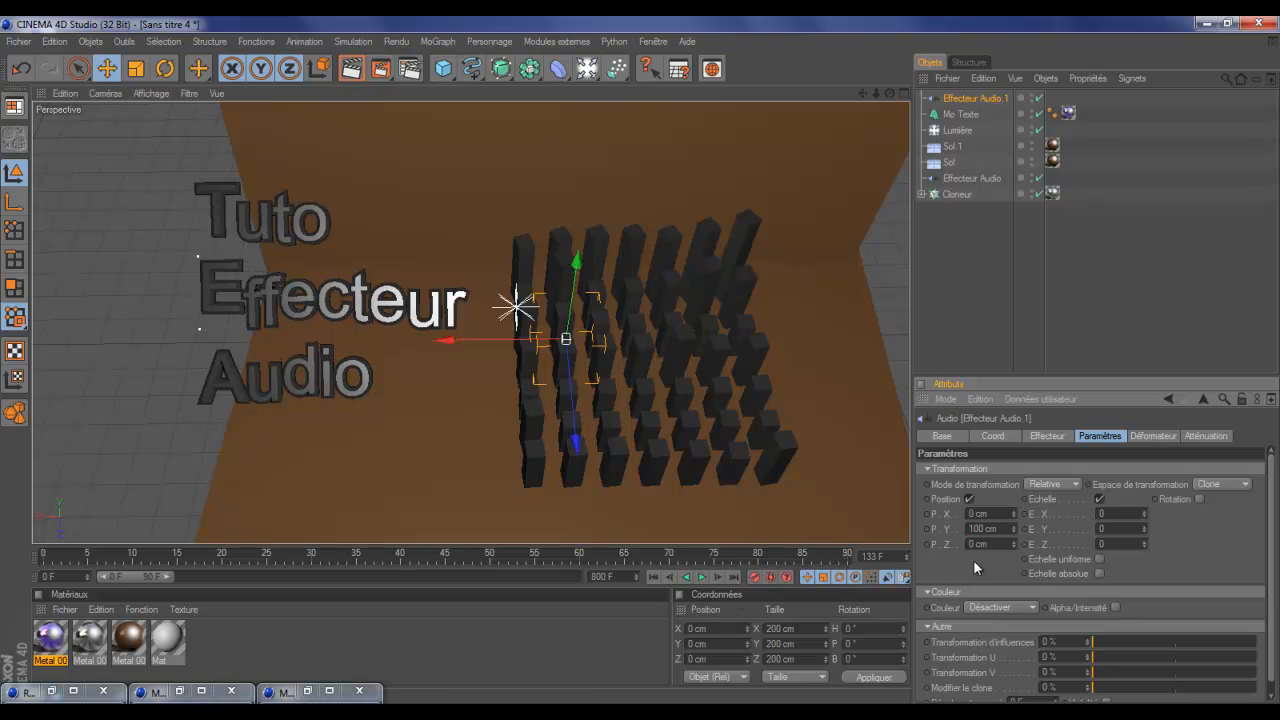
# Play the animation with the stronger text movement, return to the first frame and render the perspective view
pyautogui.click(700, 577)
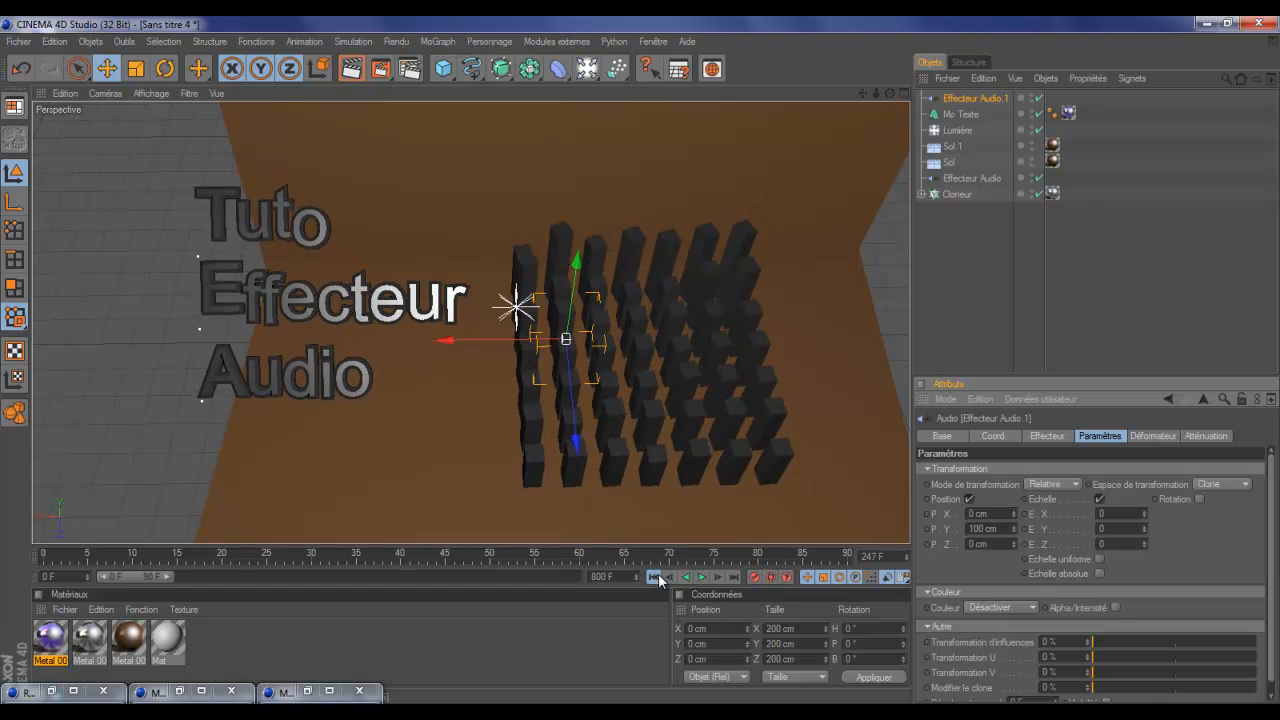
pyautogui.click(656, 577)
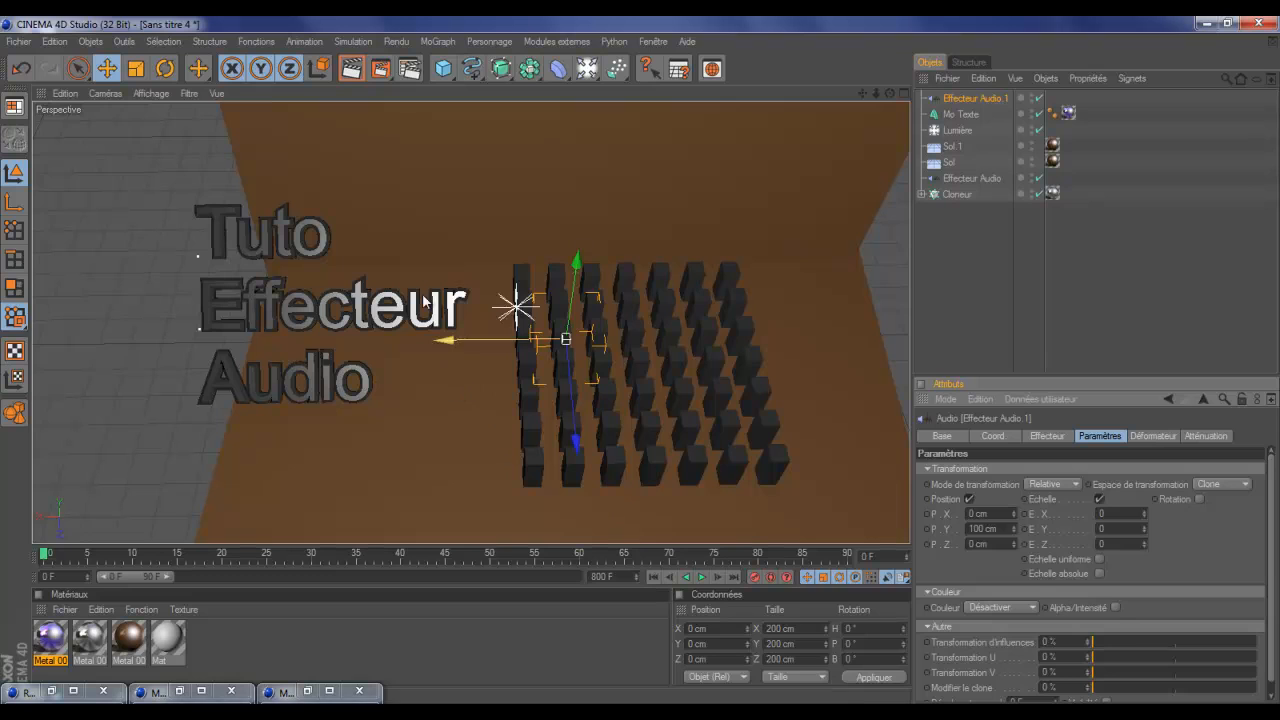
pyautogui.click(351, 68)
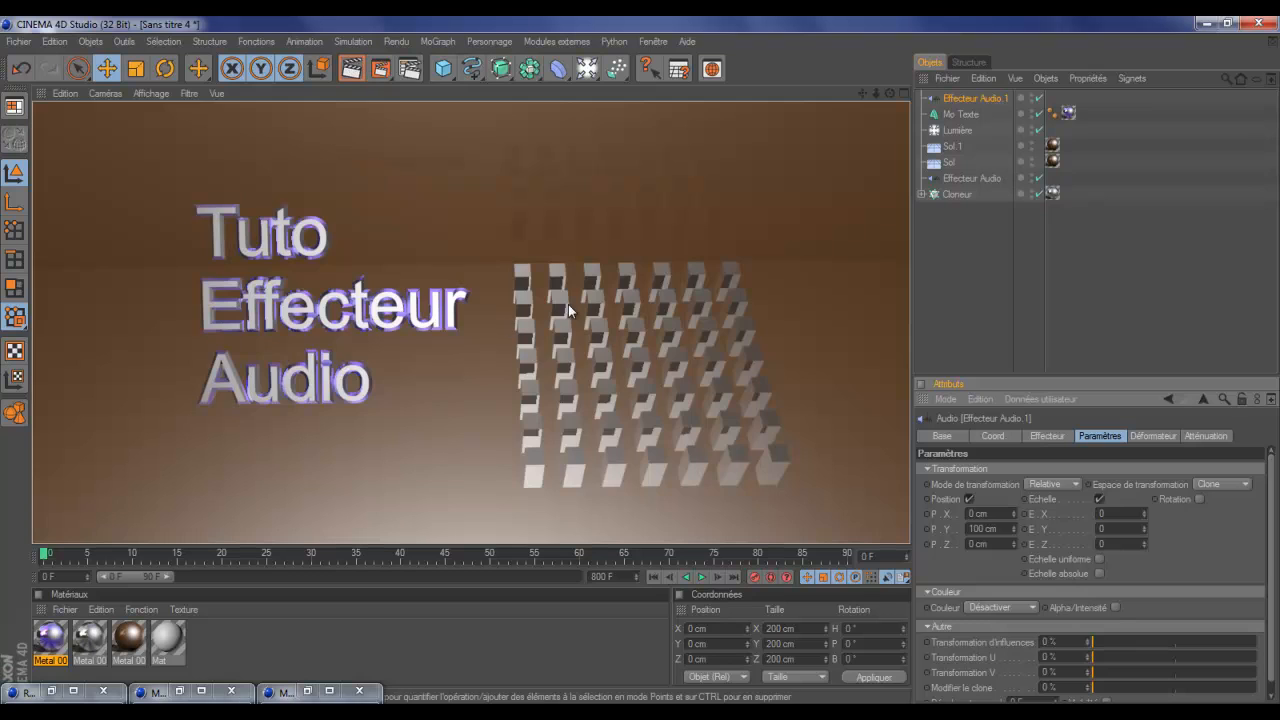
# Try rotating the title text slightly about its vertical axis, and undo the rotation
pyautogui.scroll(3, 577, 301)
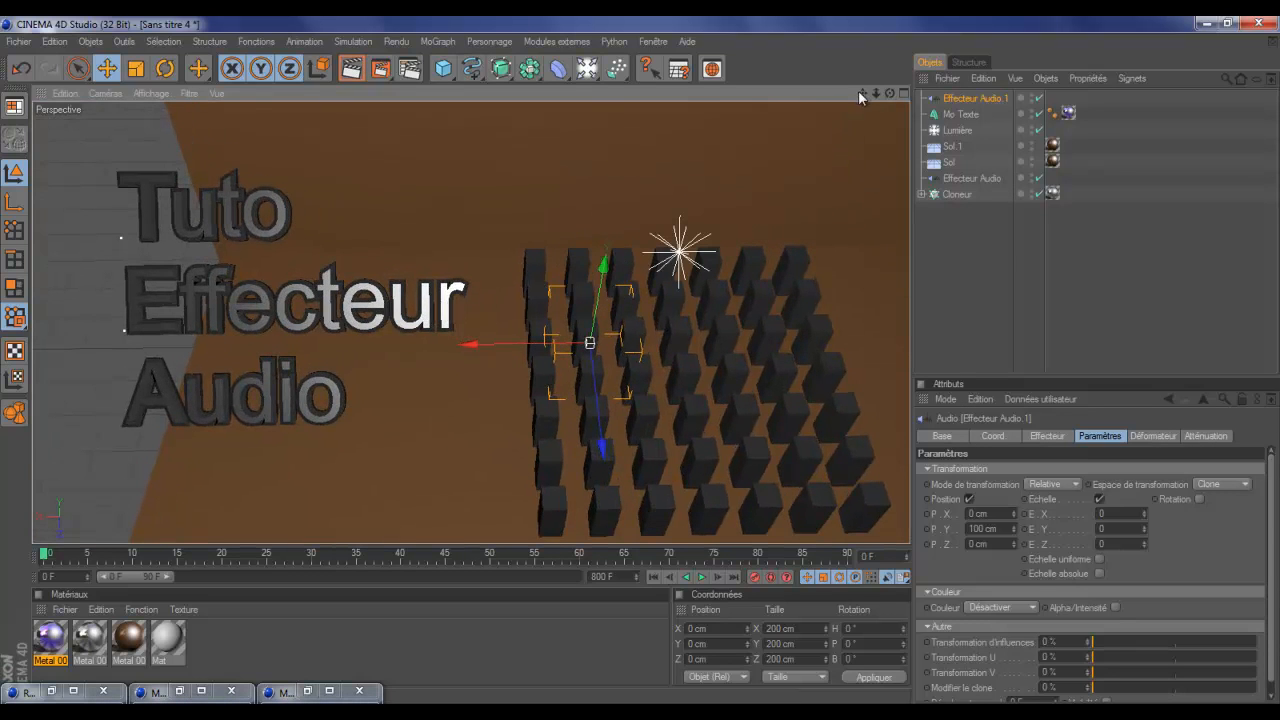
pyautogui.moveTo(860, 91); pyautogui.dragTo(629, 358)
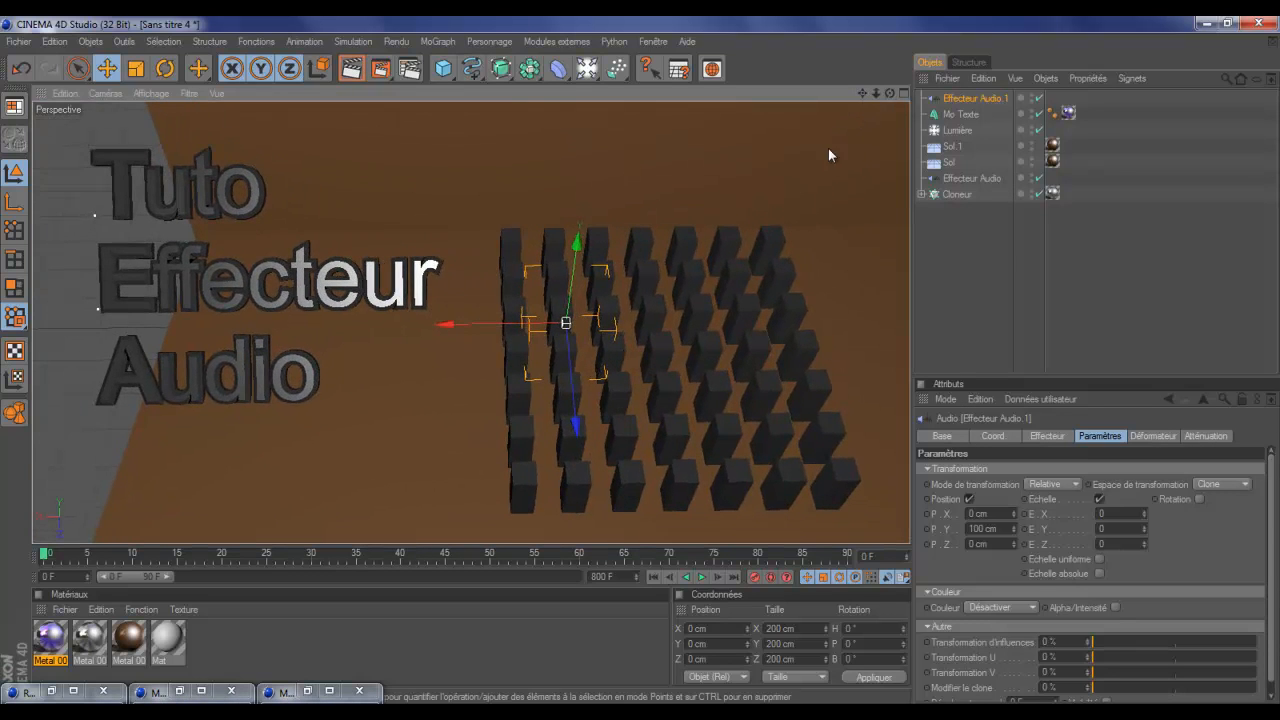
pyautogui.click(348, 303)
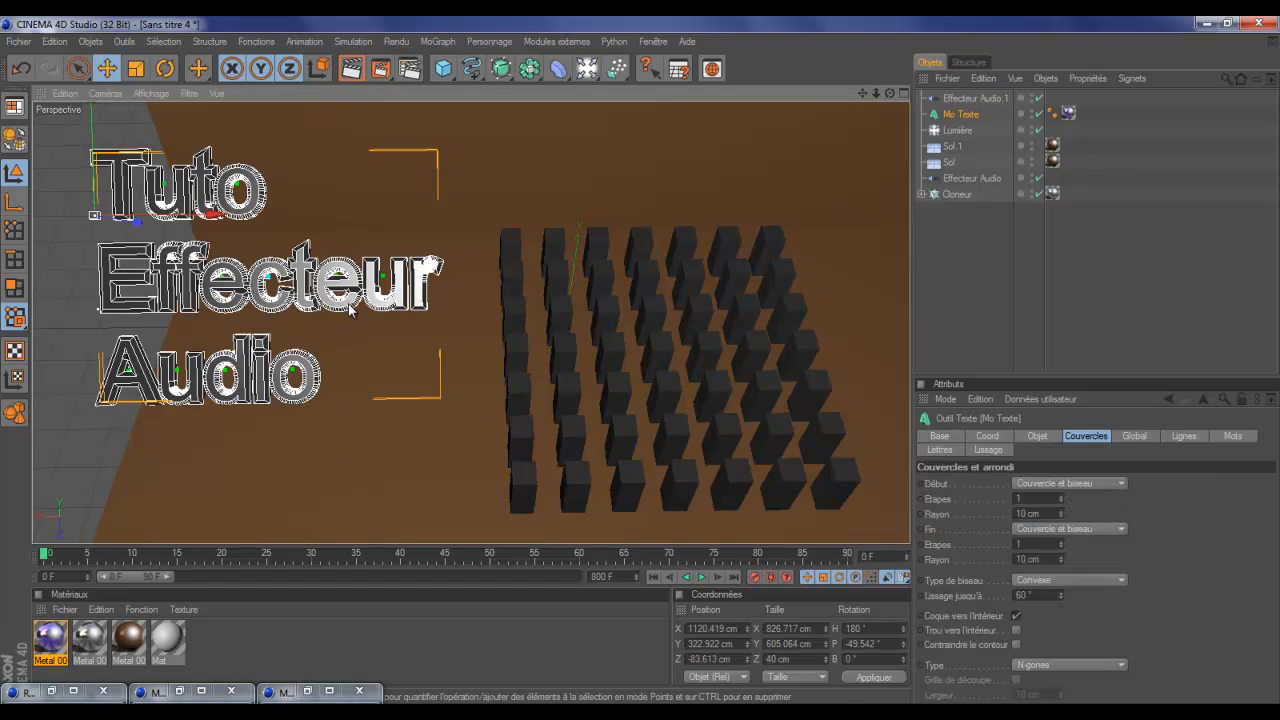
pyautogui.click(165, 70)
pyautogui.moveTo(135, 215); pyautogui.dragTo(148, 213)
pyautogui.hotkey('ctrl', 'z')
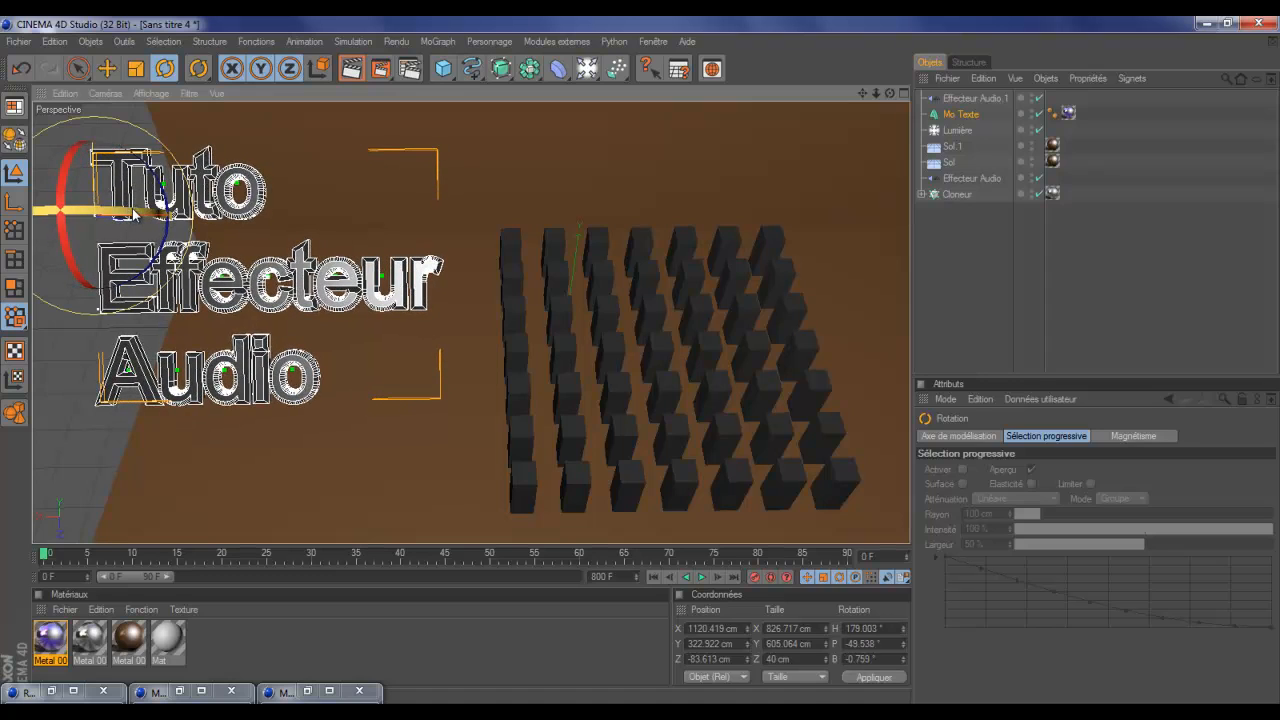